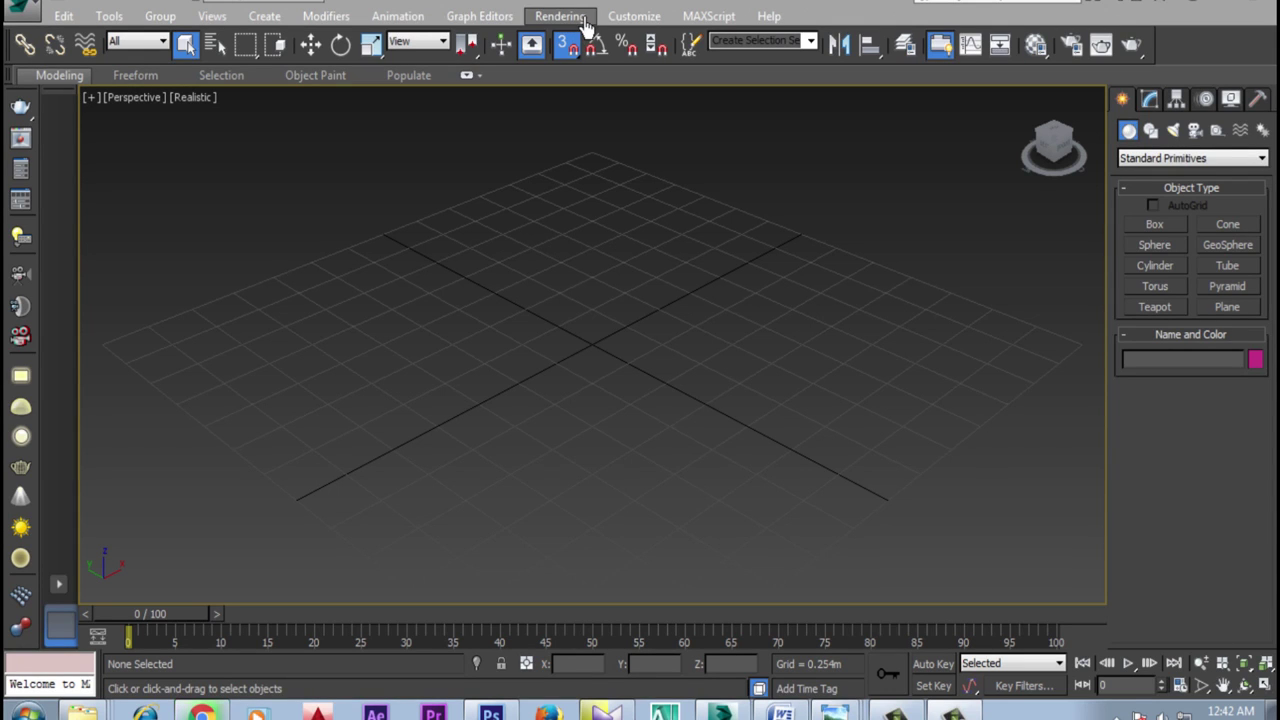
Set scene units to US Standard feet with fractional inches, 1/2-inch precision, default inches
{"action": "left_click", "coordinate": [632, 16]}
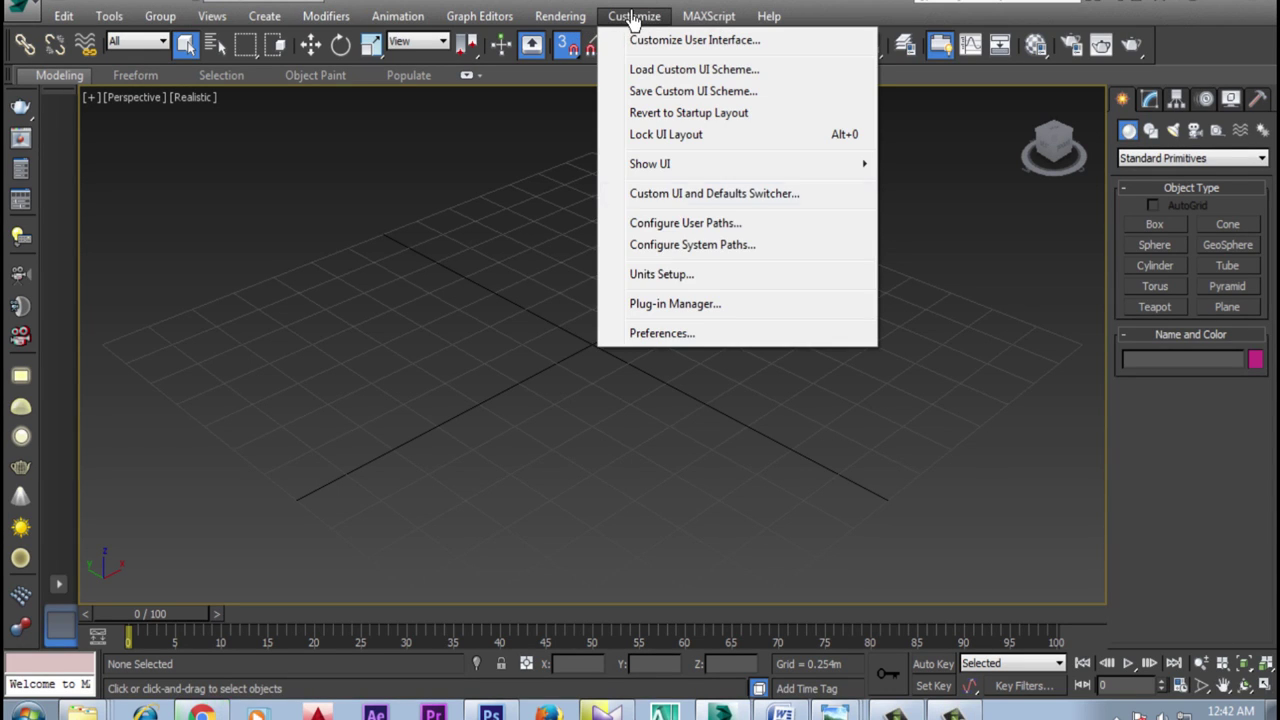
{"action": "left_click", "coordinate": [660, 276]}
{"action": "left_click", "coordinate": [540, 310]}
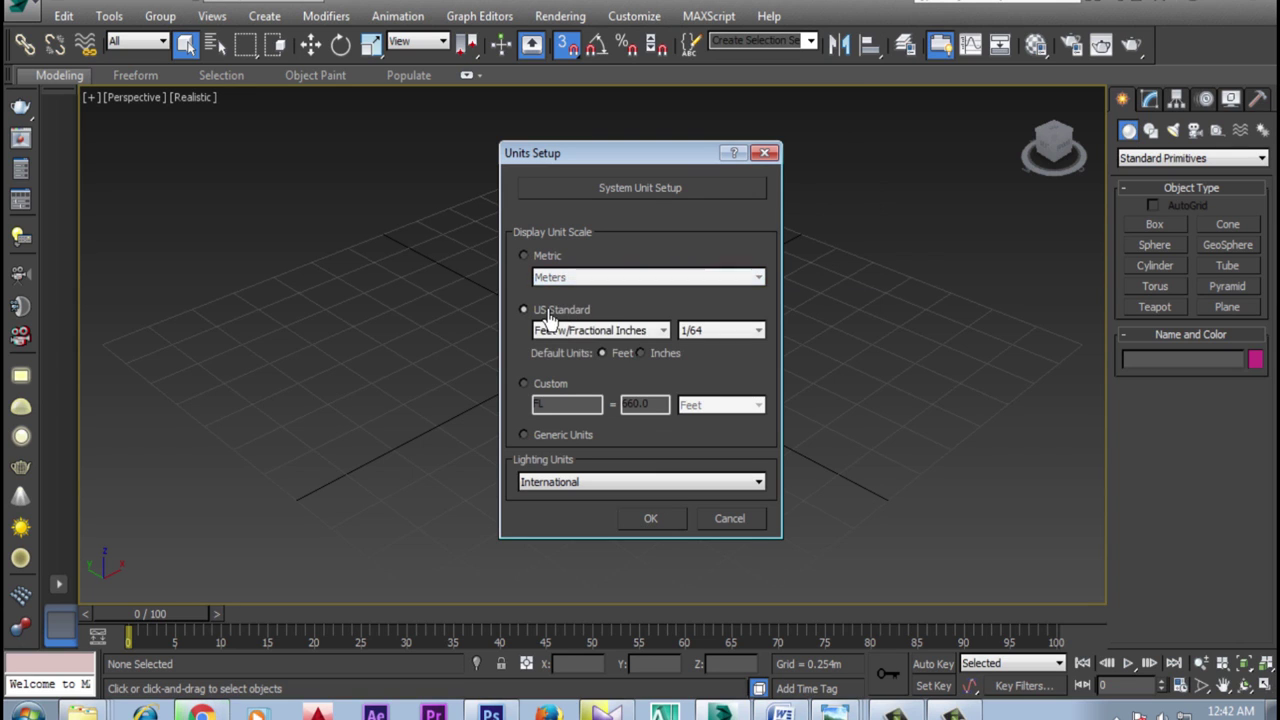
{"action": "left_click", "coordinate": [655, 355]}
{"action": "left_click", "coordinate": [700, 331]}
{"action": "left_click", "coordinate": [700, 360]}
{"action": "left_click", "coordinate": [652, 521]}
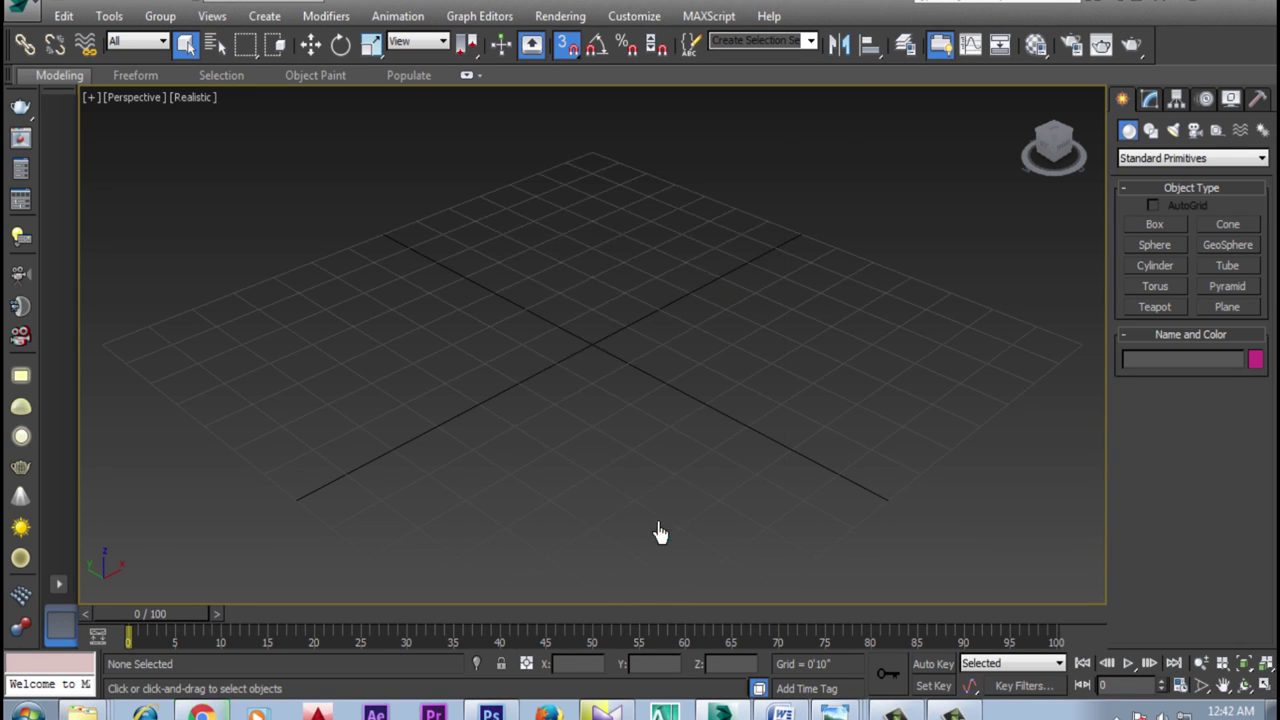
{"action": "left_click", "coordinate": [1173, 132]}
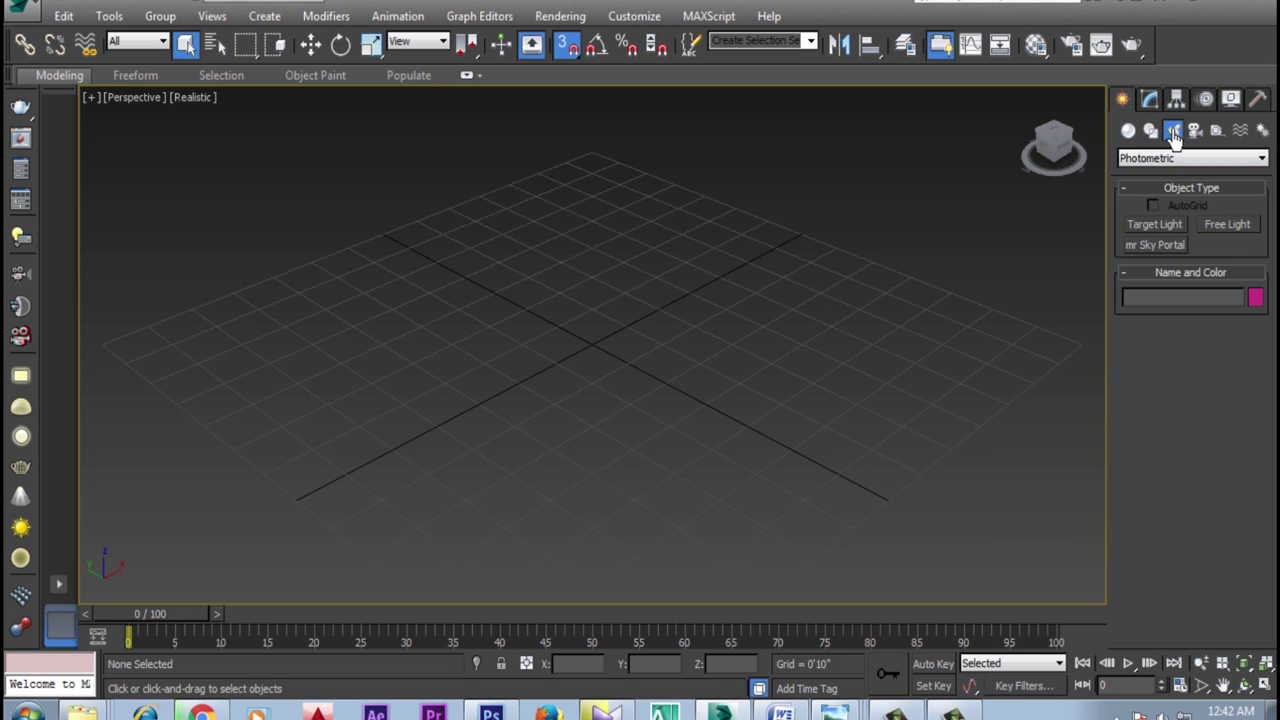
Draw a rectangle spline on the ground grid
{"action": "left_click", "coordinate": [1150, 133]}
{"action": "left_click", "coordinate": [1229, 241]}
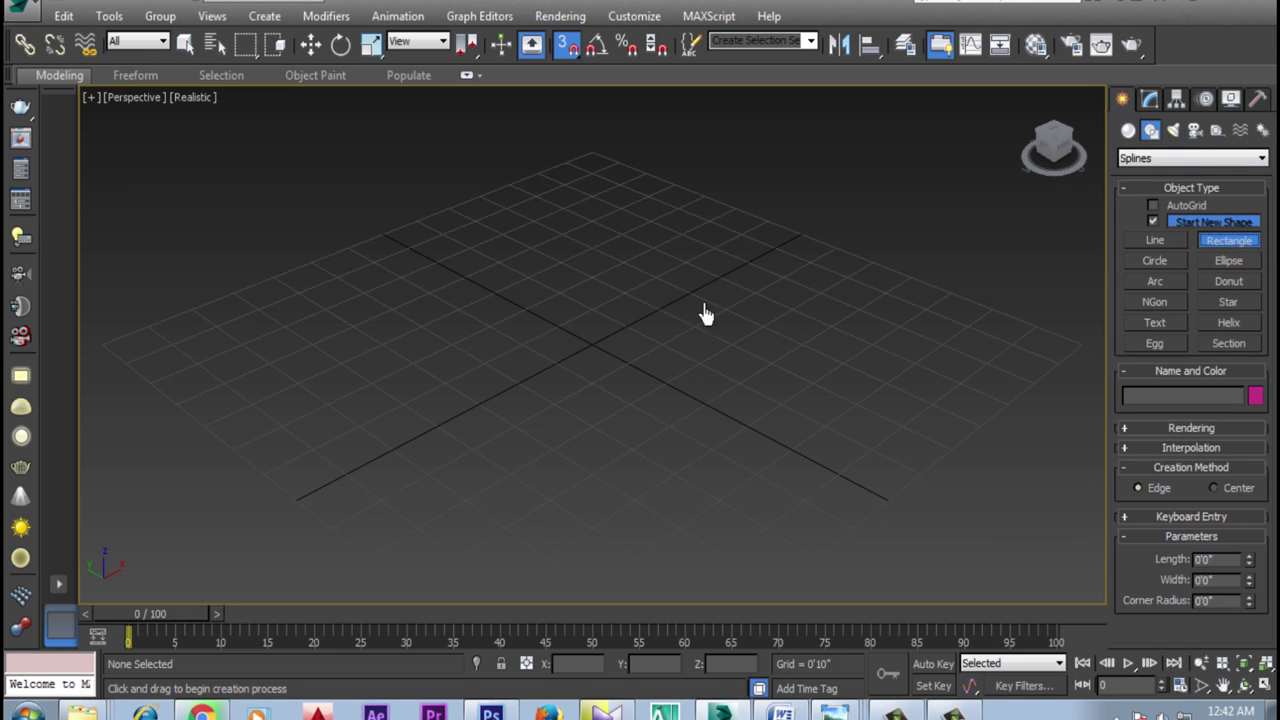
{"action": "left_click_drag", "start_coordinate": [632, 242], "coordinate": [583, 608]}
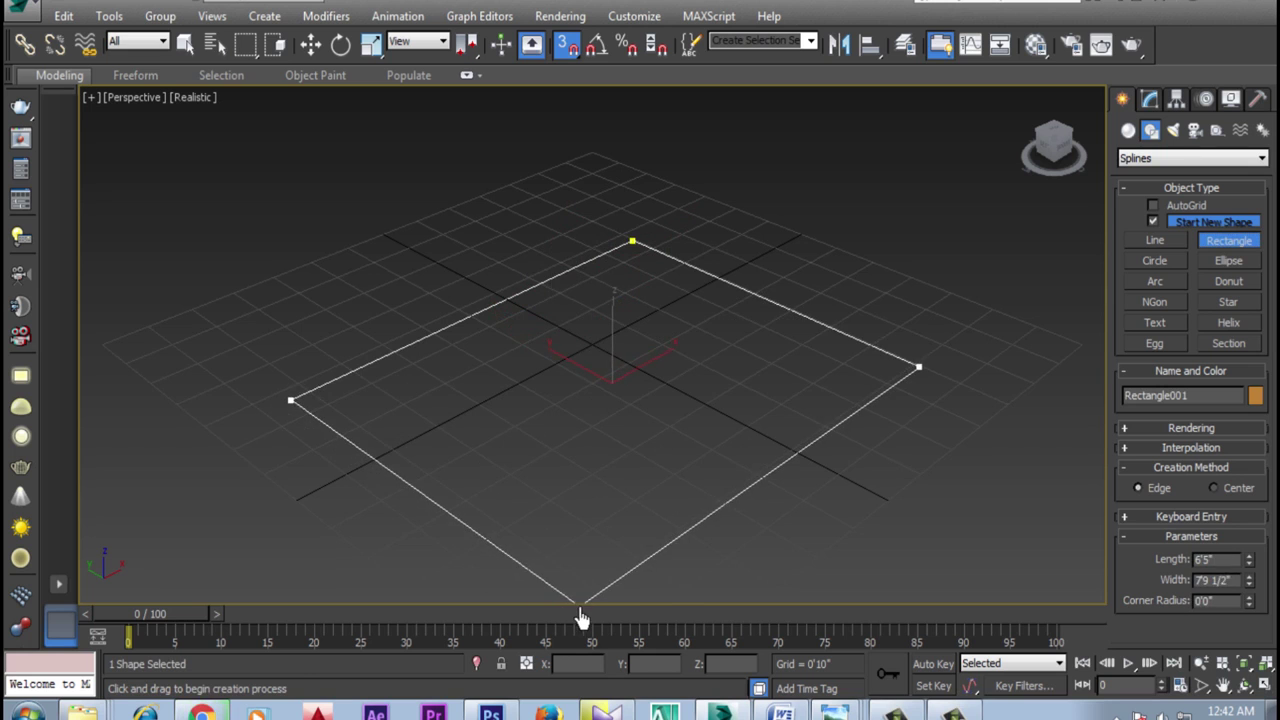
{"action": "middle_click_drag", "start_coordinate": [749, 480], "coordinate": [657, 451]}
Switch the viewport to Top view and hide the grid
{"action": "left_click", "coordinate": [121, 98]}
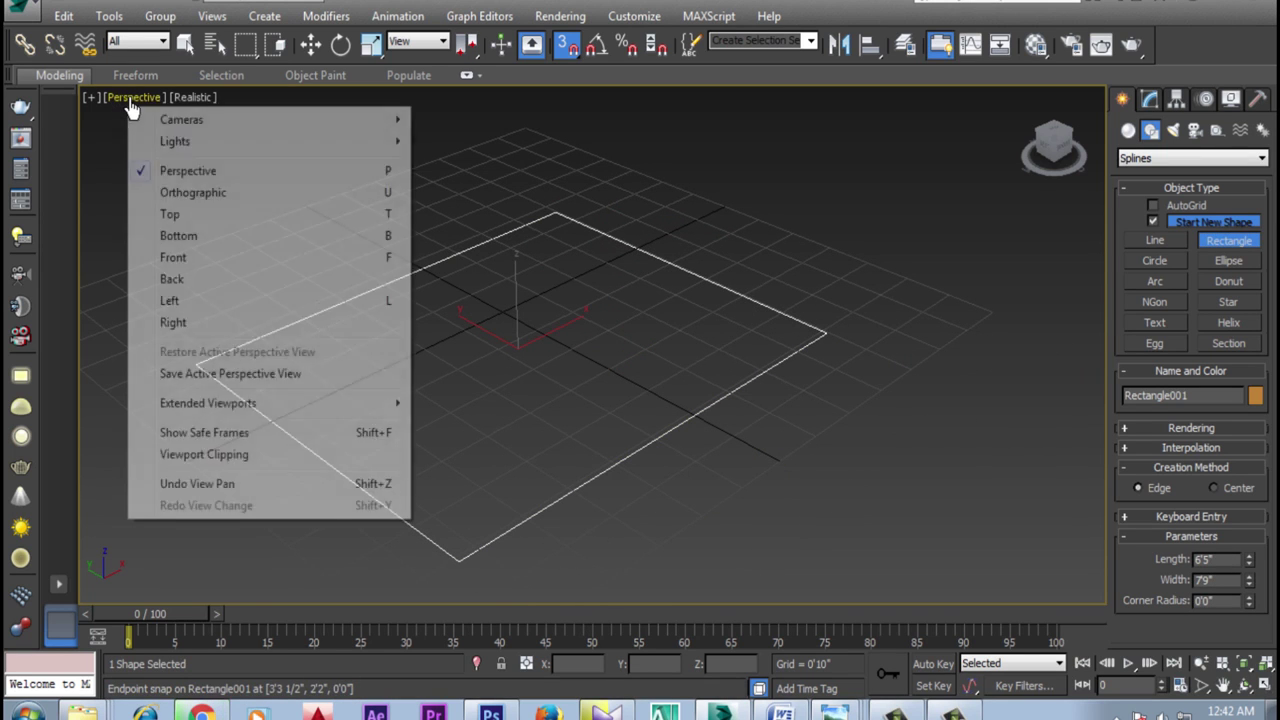
{"action": "left_click", "coordinate": [168, 215]}
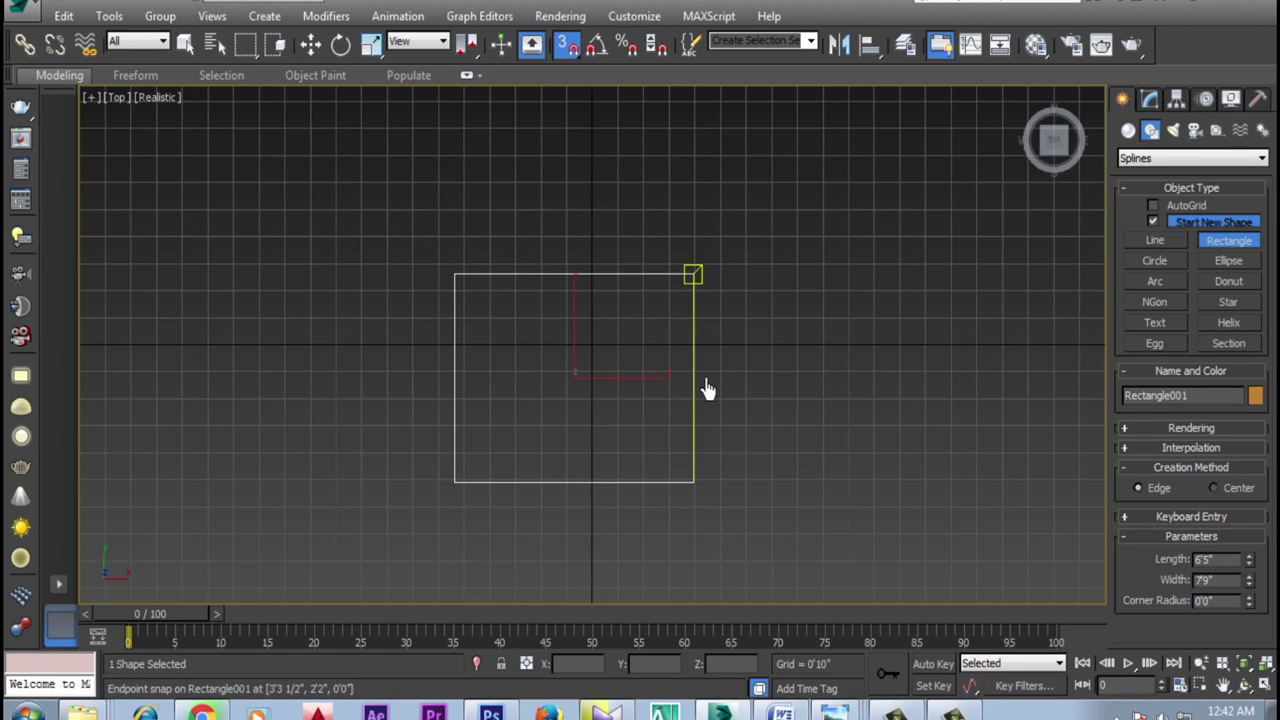
{"action": "left_click", "coordinate": [90, 97]}
{"action": "left_click", "coordinate": [140, 191]}
{"action": "middle_click_drag", "start_coordinate": [484, 418], "coordinate": [644, 386]}
Set the rectangle's Length to 29'0" and Width to 30'0"
{"action": "left_click", "coordinate": [1152, 100]}
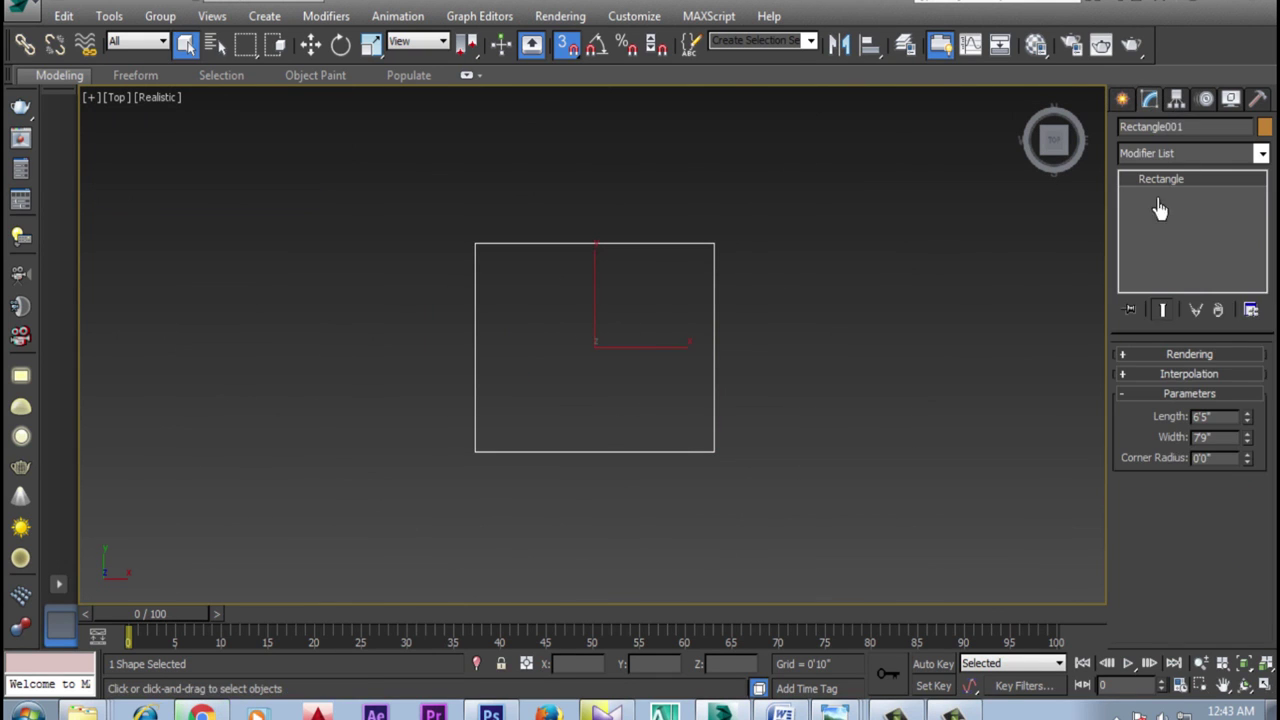
{"action": "double_click", "coordinate": [1222, 418]}
{"action": "key", "text": "Return"}
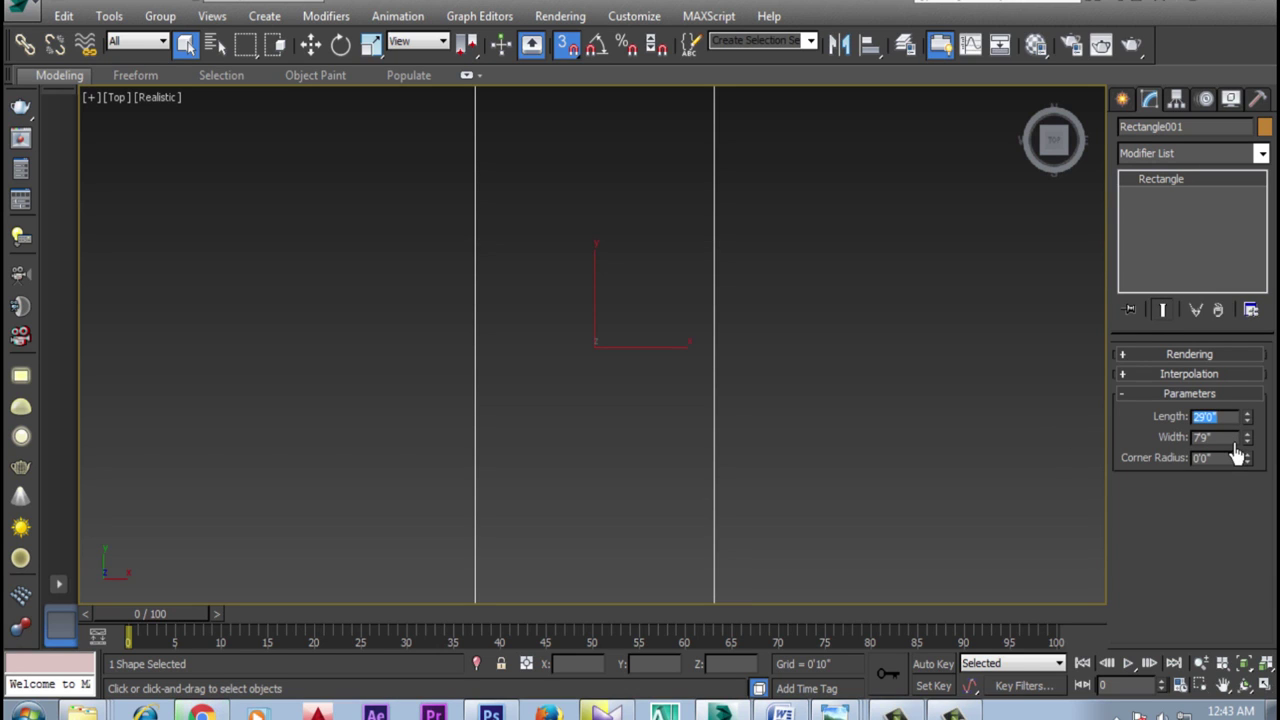
{"action": "scroll", "coordinate": [634, 389], "scroll_direction": "down", "scroll_amount": 1}
{"action": "scroll", "coordinate": [634, 410], "scroll_direction": "down", "scroll_amount": 3}
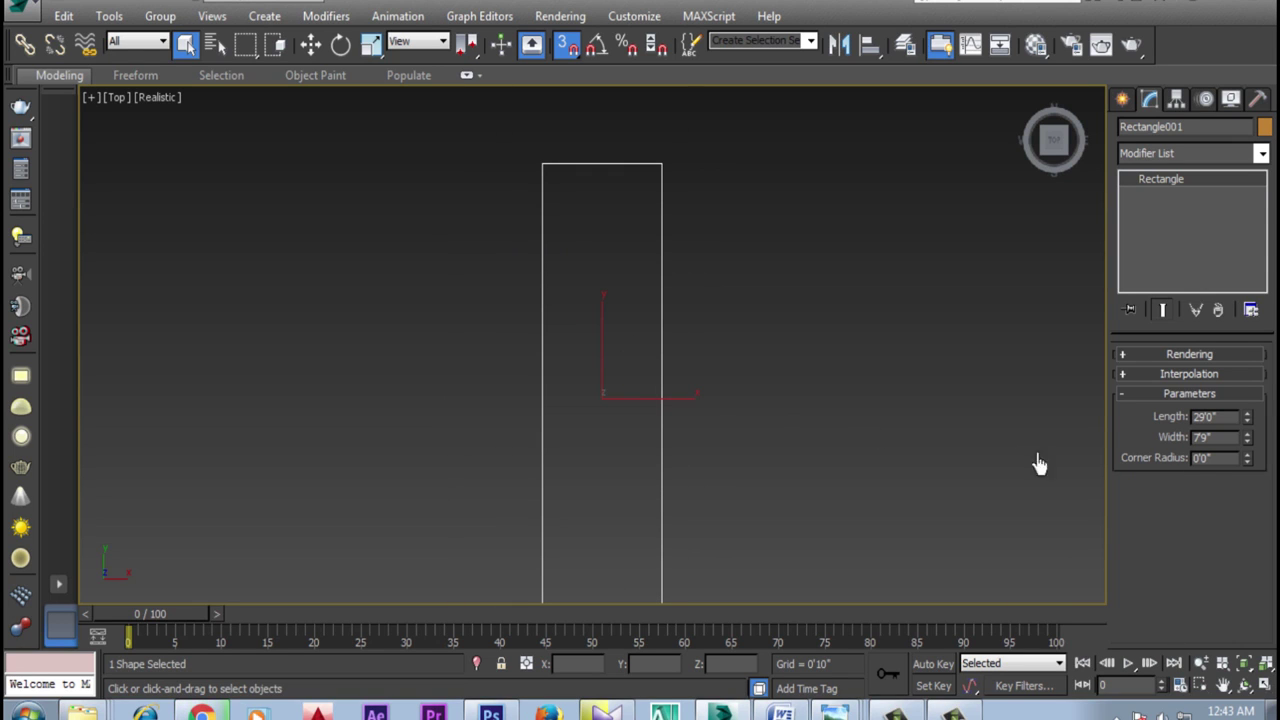
{"action": "double_click", "coordinate": [1212, 440]}
{"action": "key", "text": "Return"}
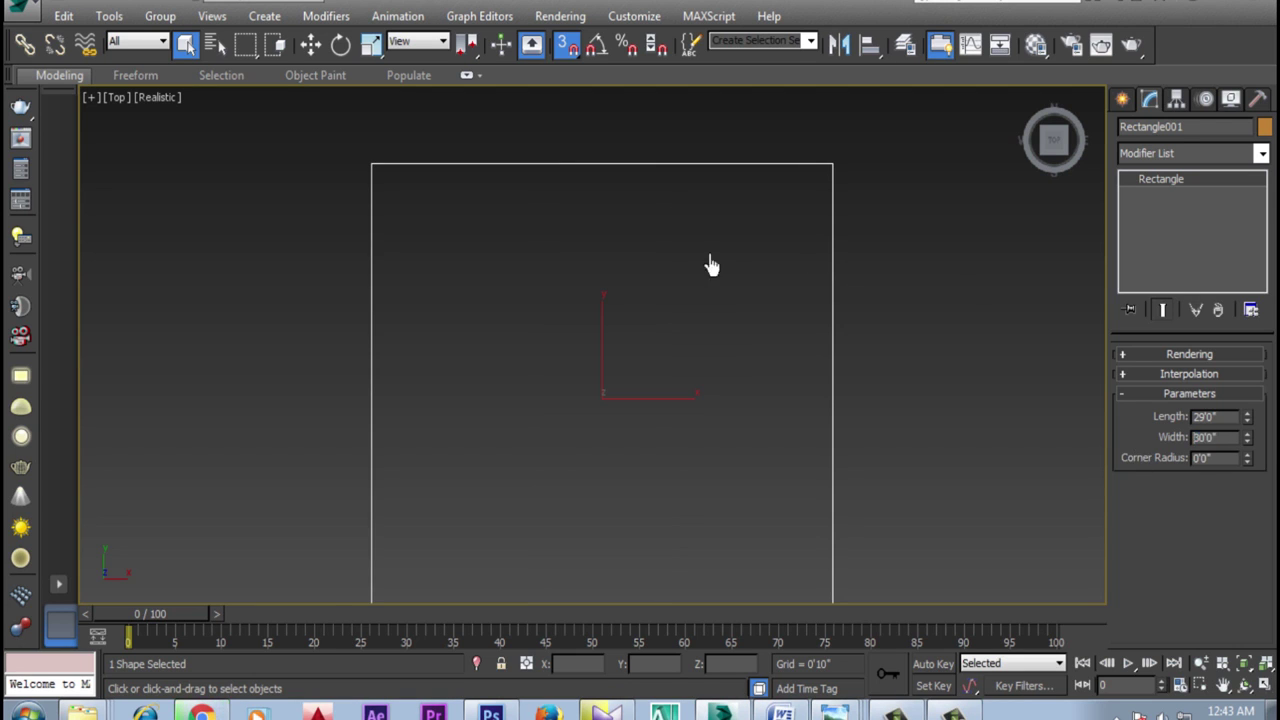
{"action": "middle_click_drag", "start_coordinate": [691, 262], "coordinate": [571, 256]}
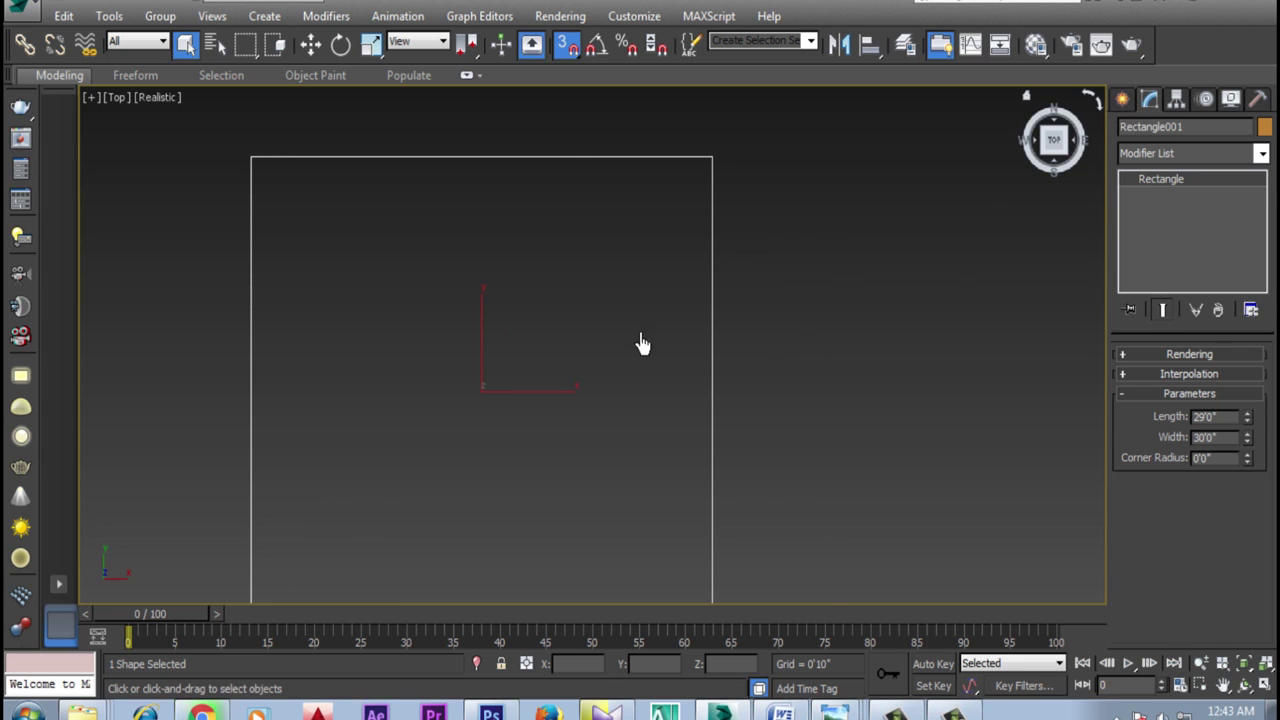
{"action": "middle_click_drag", "start_coordinate": [821, 418], "coordinate": [798, 394]}
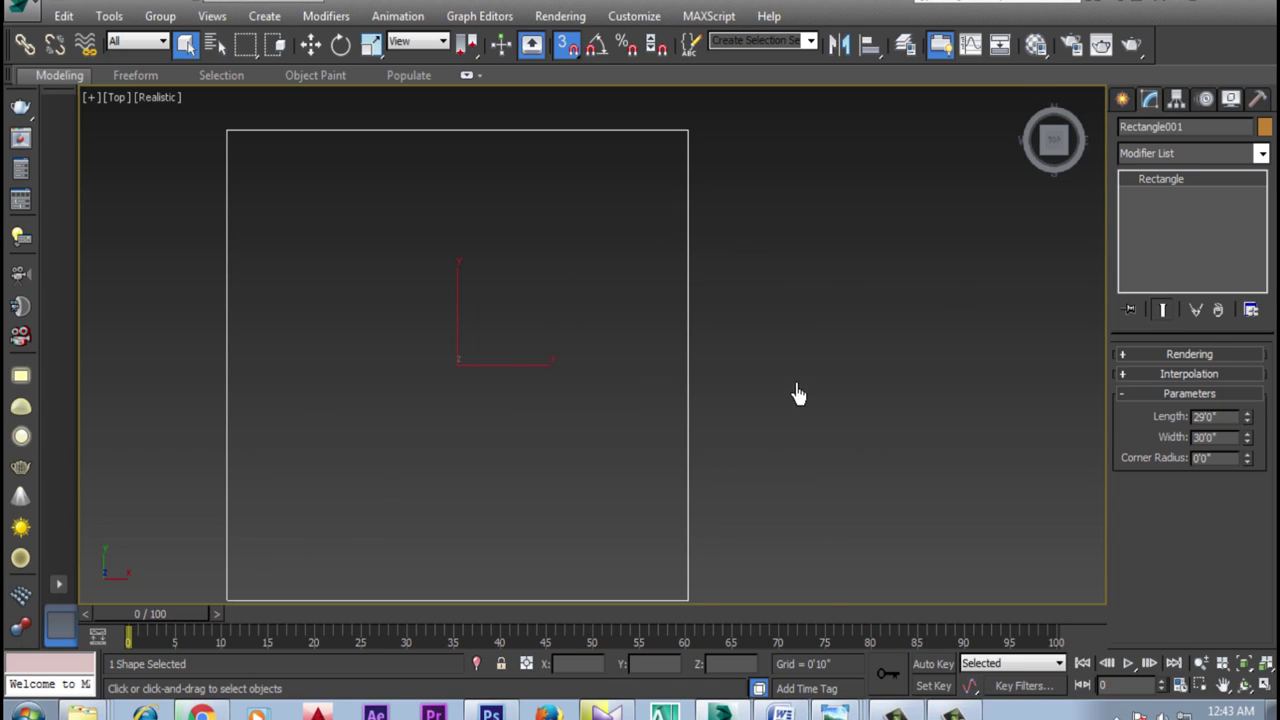
Draw four more rectangles around the room outline
{"action": "left_click", "coordinate": [1122, 100]}
{"action": "left_click", "coordinate": [1230, 241]}
{"action": "middle_click_drag", "start_coordinate": [843, 309], "coordinate": [680, 306]}
{"action": "left_click_drag", "start_coordinate": [693, 265], "coordinate": [869, 397]}
{"action": "middle_click_drag", "start_coordinate": [934, 495], "coordinate": [777, 380]}
{"action": "left_click_drag", "start_coordinate": [614, 348], "coordinate": [762, 511]}
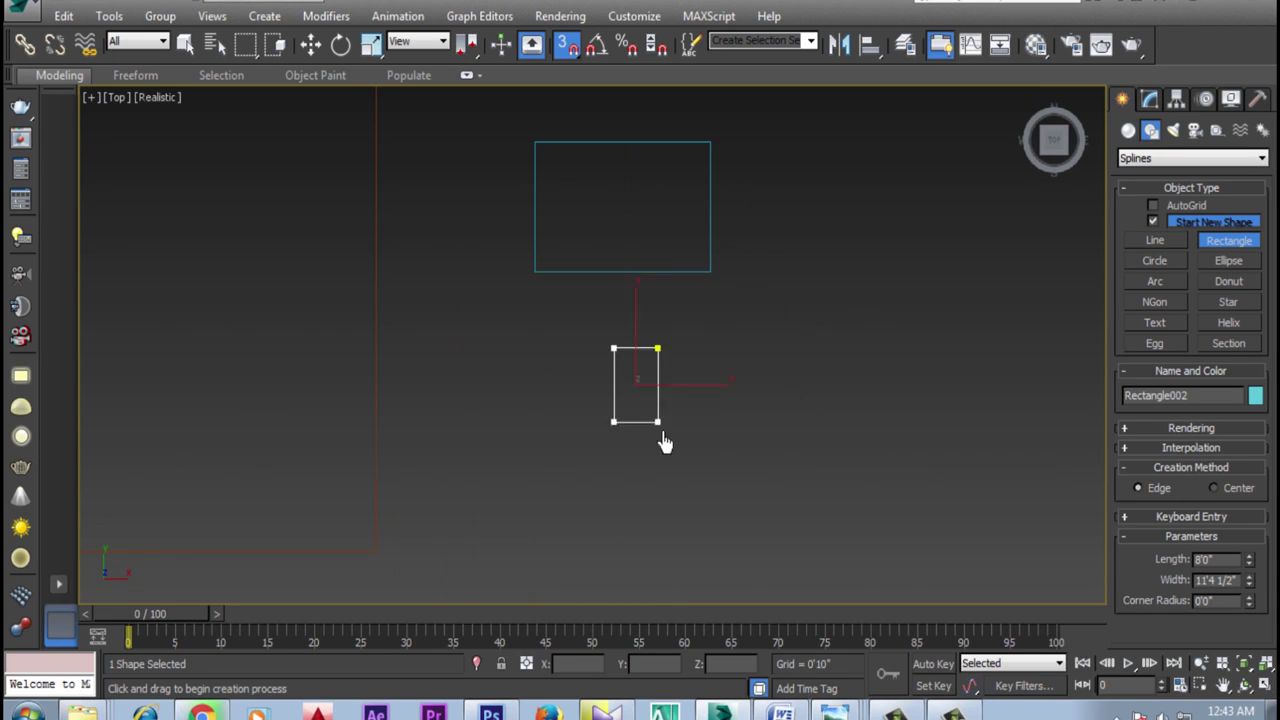
{"action": "left_click_drag", "start_coordinate": [818, 170], "coordinate": [907, 274]}
{"action": "left_click_drag", "start_coordinate": [871, 391], "coordinate": [1009, 530]}
{"action": "right_click", "coordinate": [945, 357]}
Resize the top rectangle to 15'0" by 15'0"
{"action": "left_click", "coordinate": [640, 156]}
{"action": "middle_click_drag", "start_coordinate": [704, 247], "coordinate": [804, 287]}
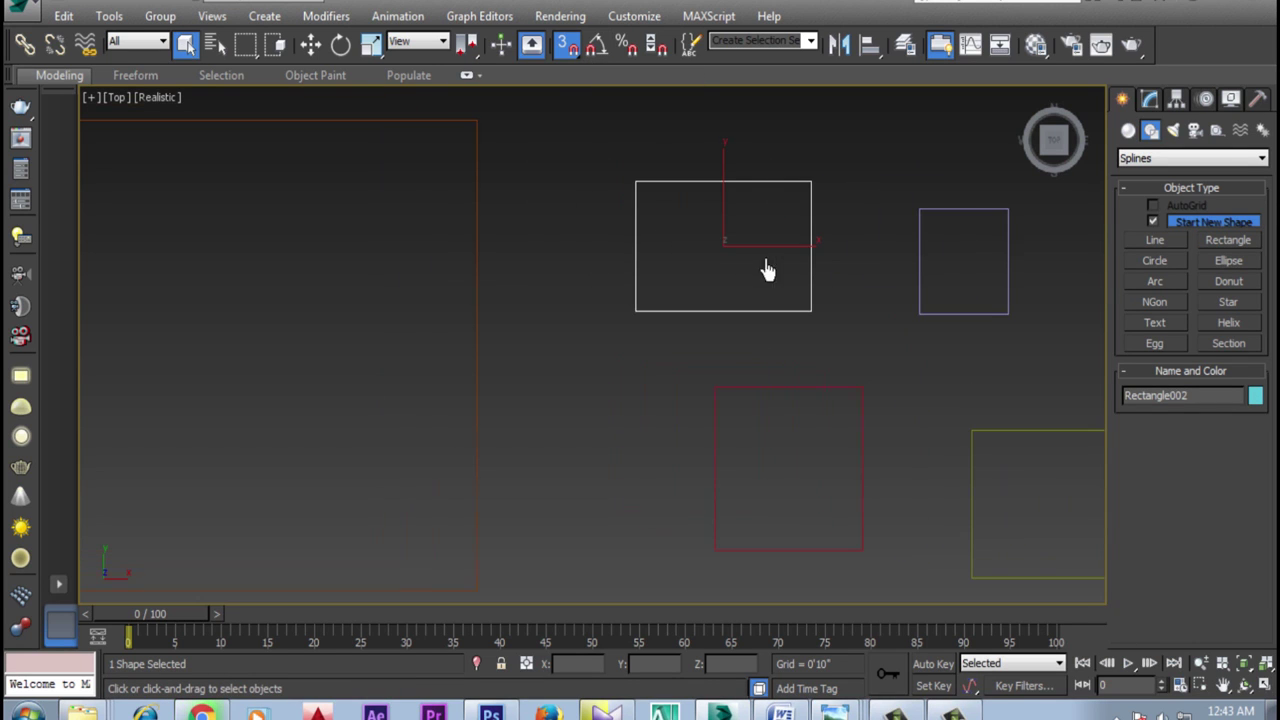
{"action": "left_click", "coordinate": [1152, 101]}
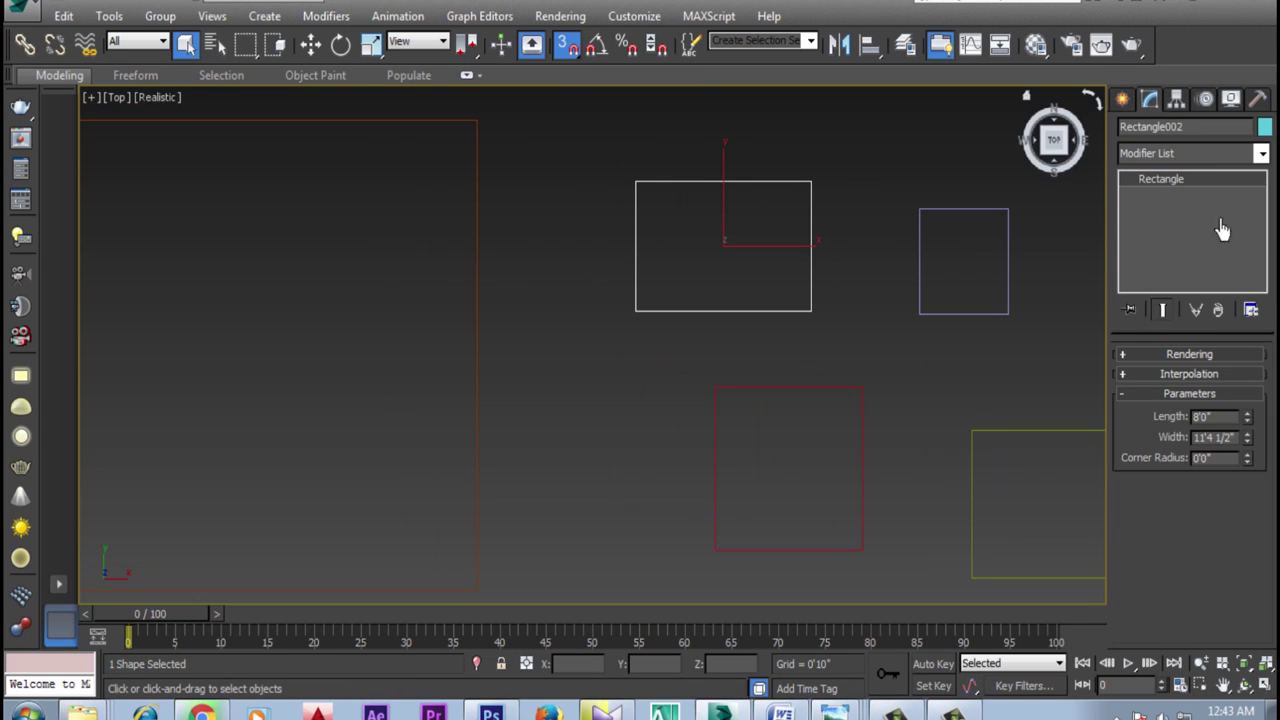
{"action": "left_click", "coordinate": [1222, 418]}
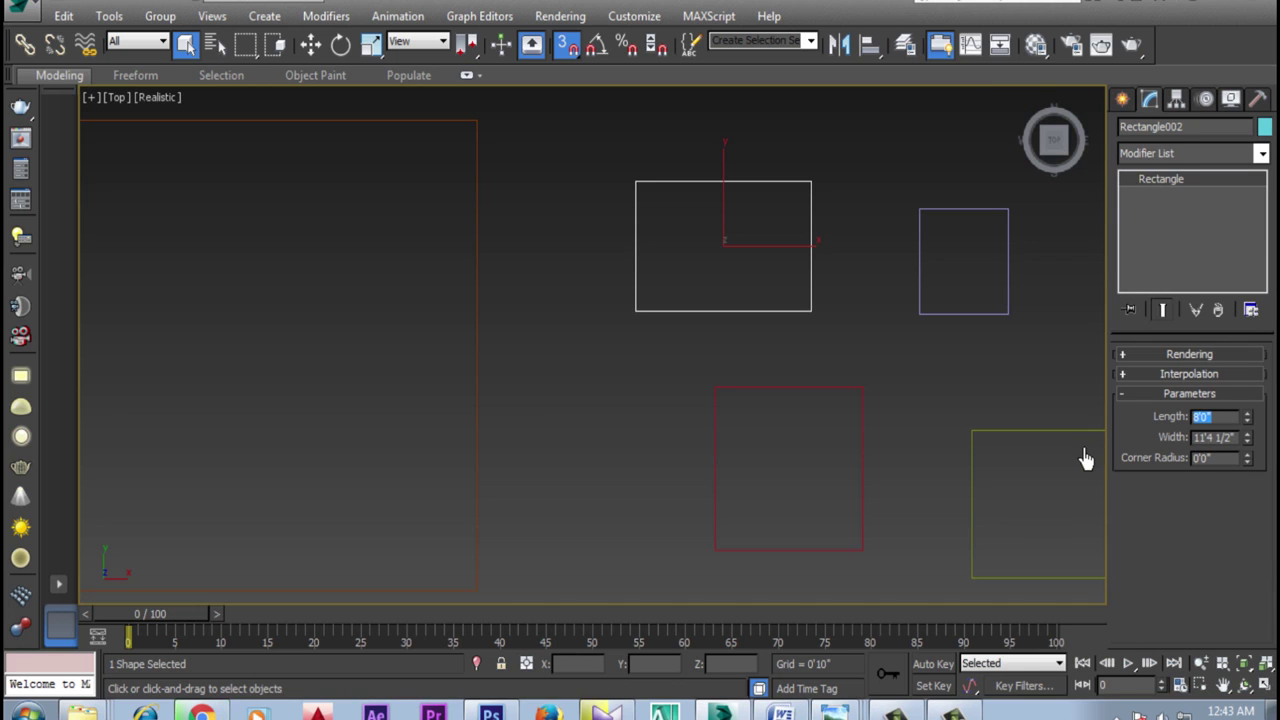
{"action": "type", "text": "15"}
{"action": "key", "text": "Return"}
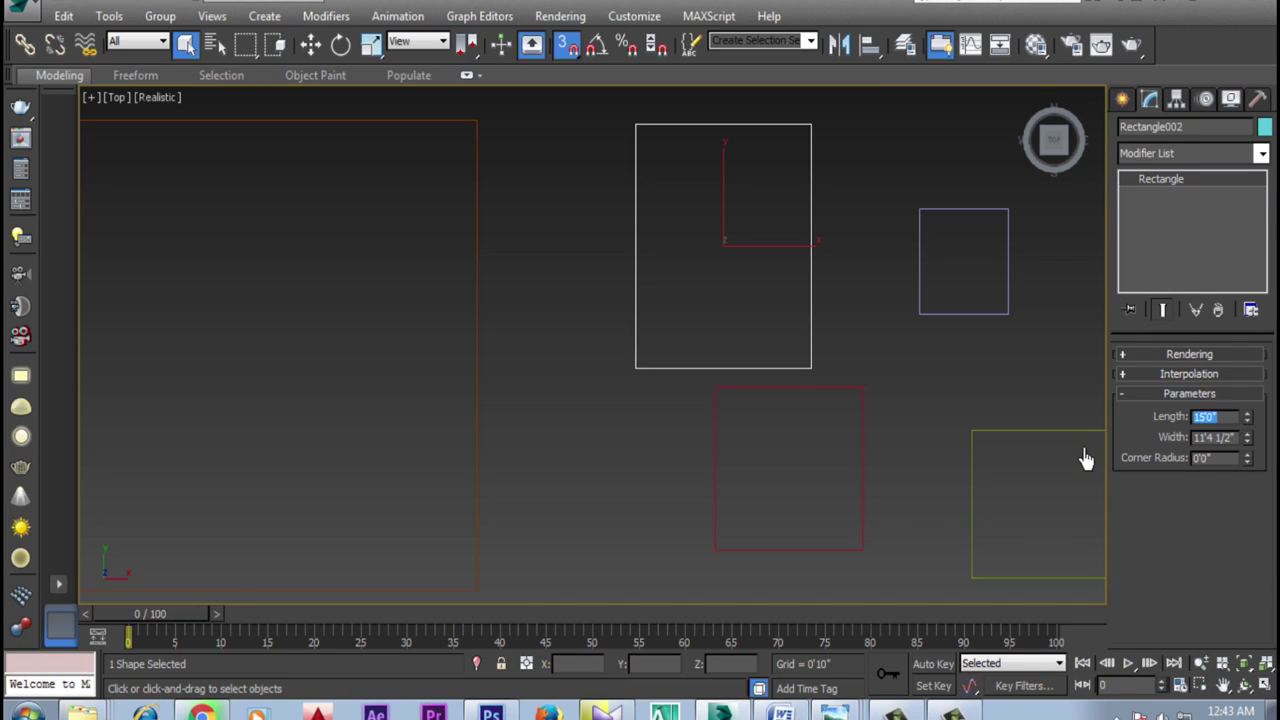
{"action": "key", "text": "Tab"}
{"action": "type", "text": "15"}
{"action": "key", "text": "Return"}
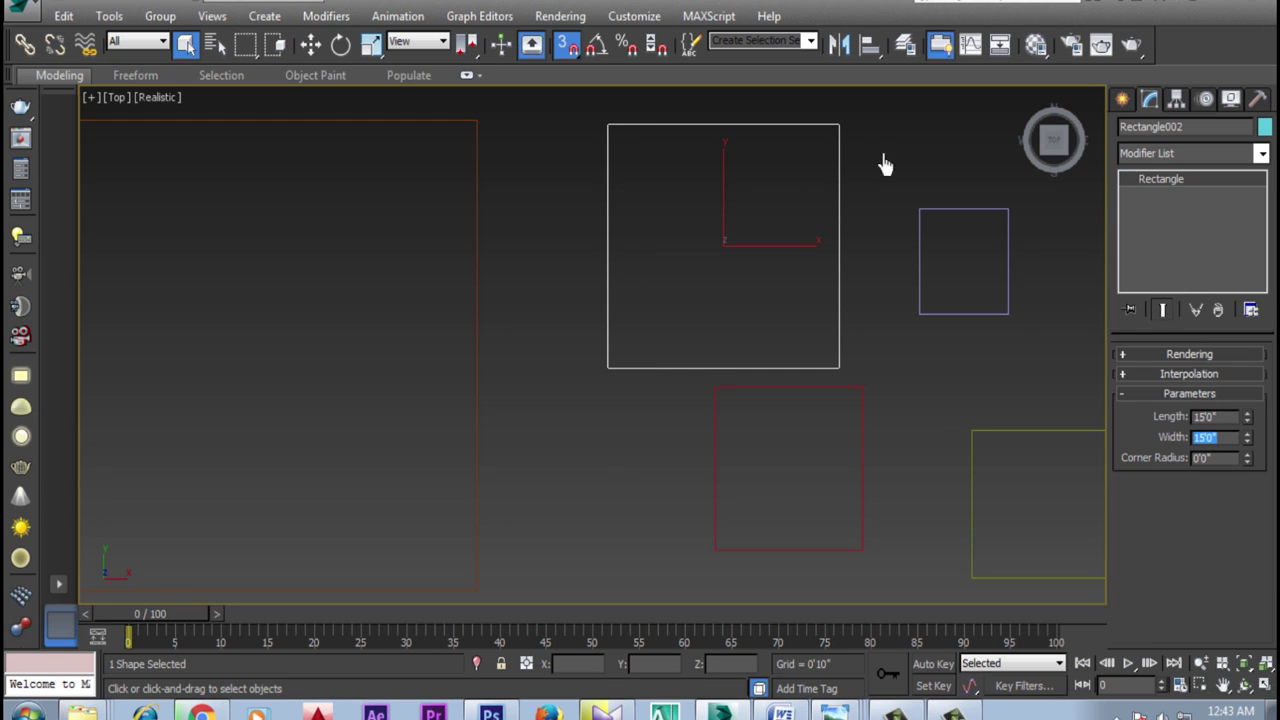
Resize the small right-hand rectangle to 15'0" by 15'0" as well
{"action": "left_click", "coordinate": [961, 210]}
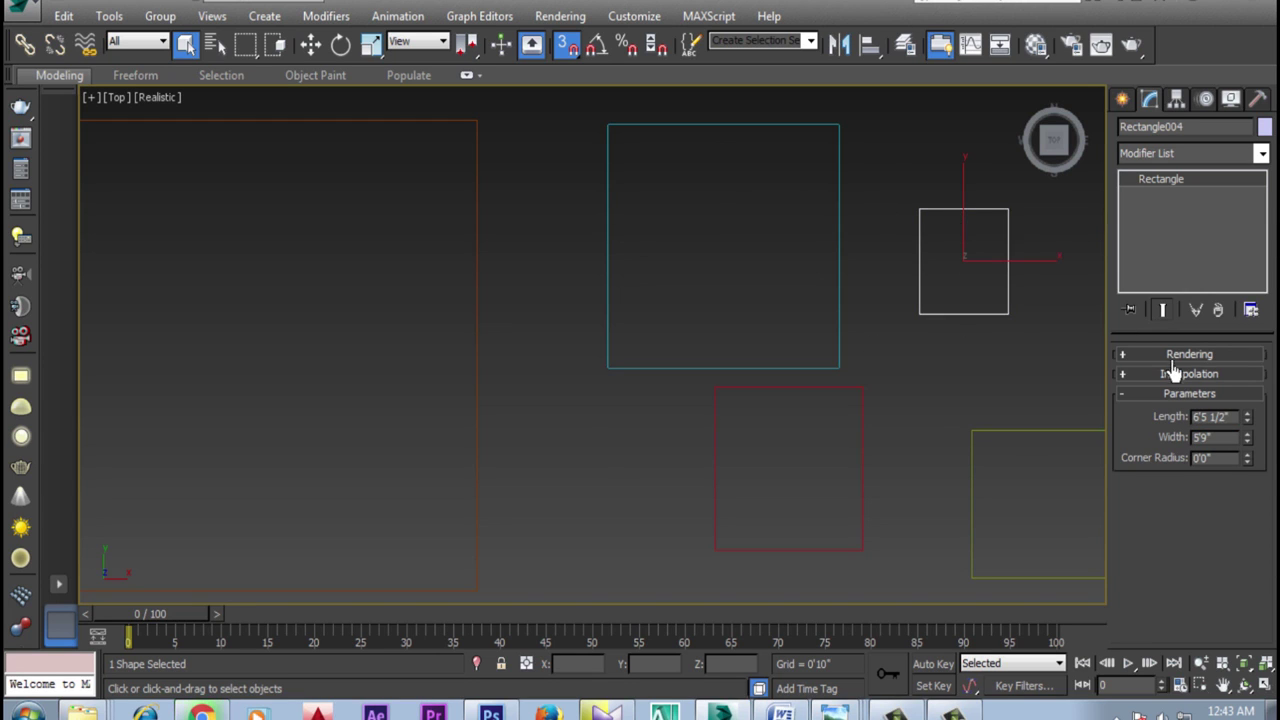
{"action": "left_click", "coordinate": [1215, 417]}
{"action": "type", "text": "15'0"}
{"action": "key", "text": "Return"}
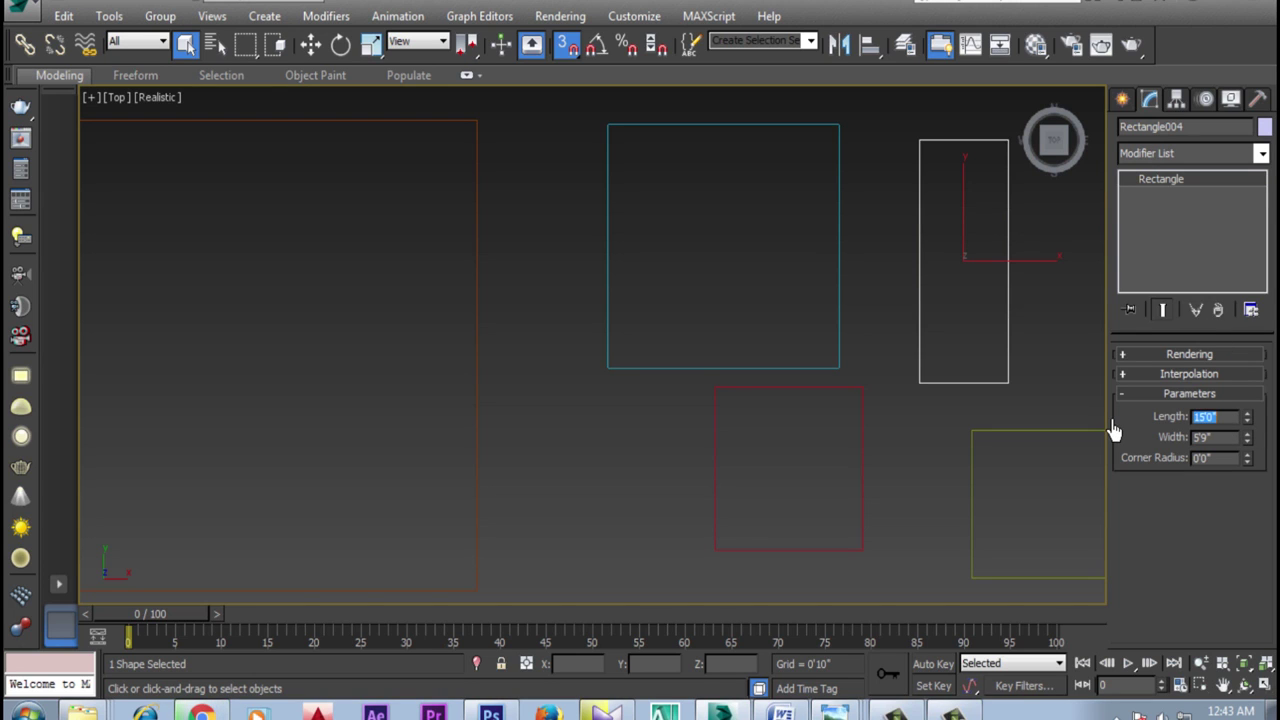
{"action": "key", "text": "Tab"}
{"action": "type", "text": "1"}
{"action": "key", "text": "Return"}
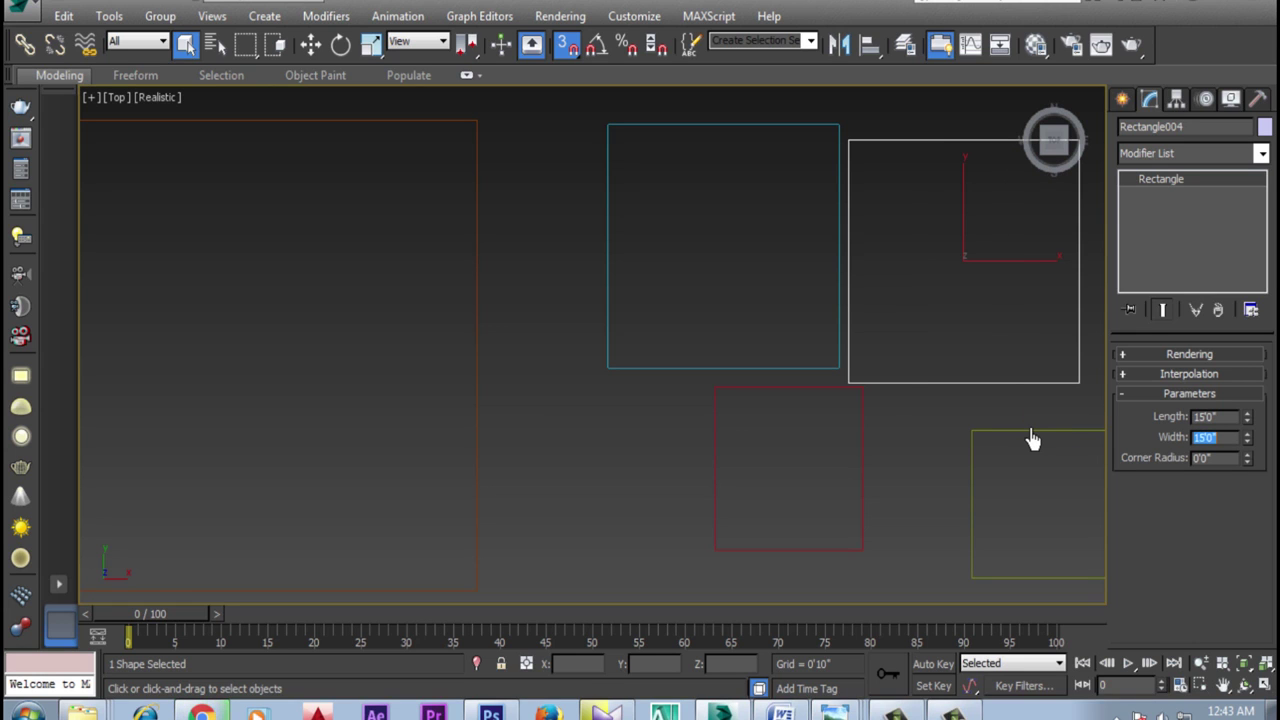
{"action": "middle_click_drag", "start_coordinate": [638, 310], "coordinate": [674, 351]}
{"action": "scroll", "coordinate": [674, 351], "scroll_direction": "down", "scroll_amount": 2}
{"action": "left_click", "coordinate": [665, 195]}
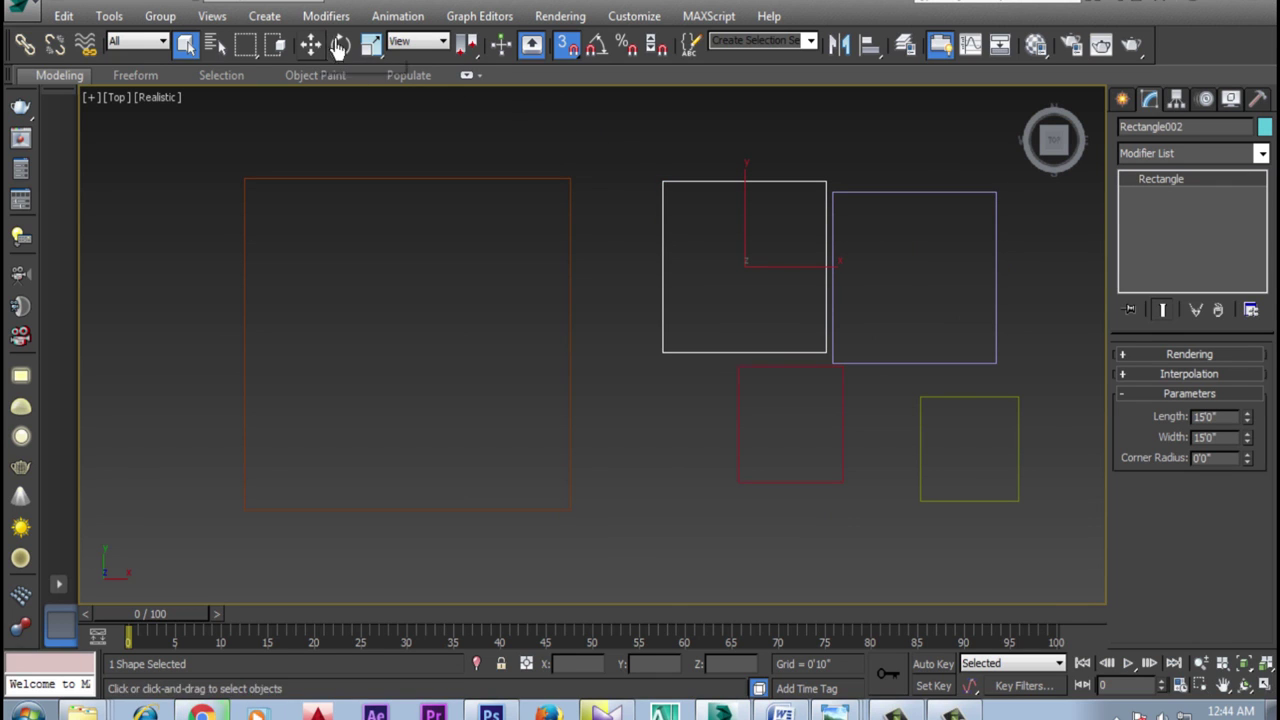
Snap the two 15' squares side by side into the outline's top-left corner
{"action": "right_click", "coordinate": [567, 55]}
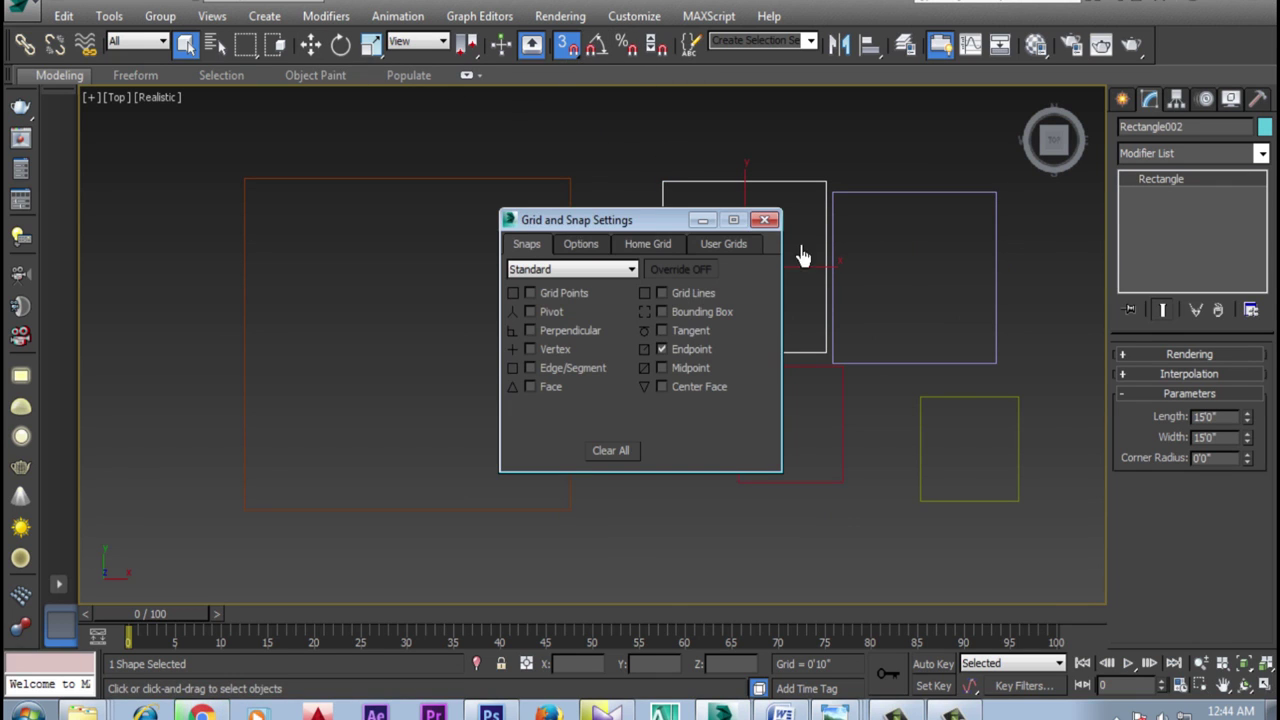
{"action": "left_click", "coordinate": [757, 228]}
{"action": "left_click", "coordinate": [310, 44]}
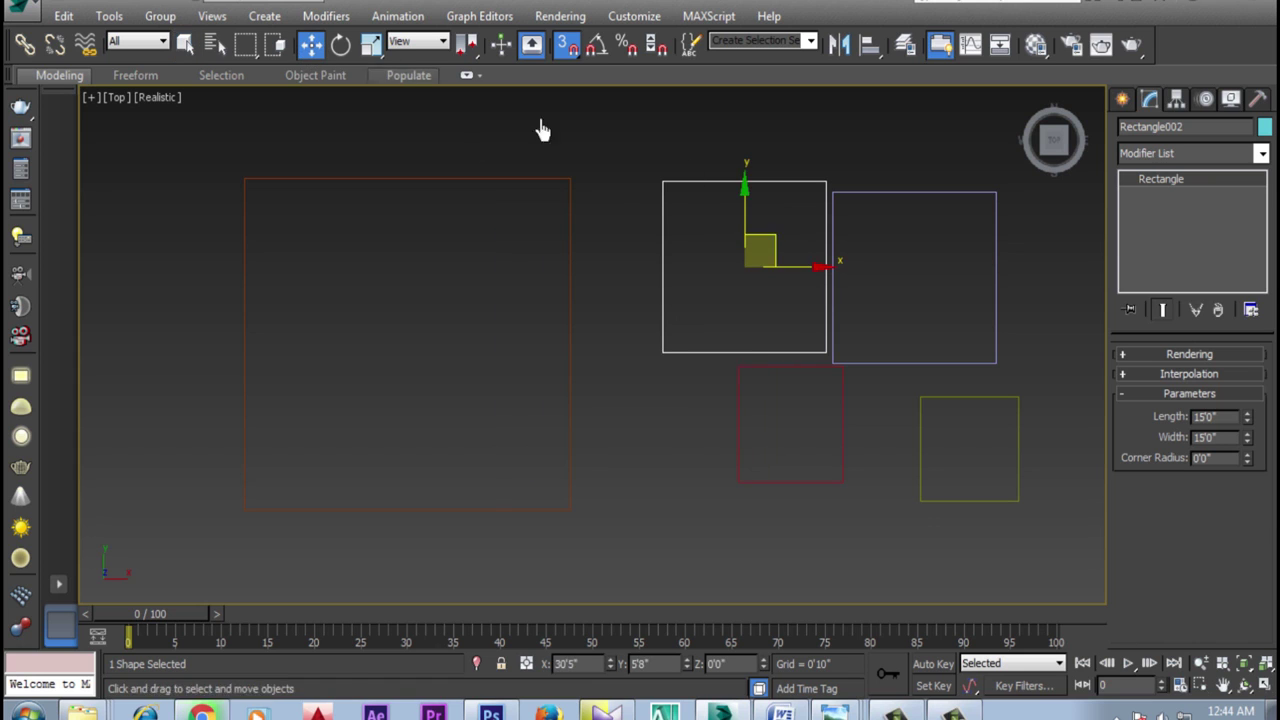
{"action": "left_click_drag", "start_coordinate": [664, 193], "coordinate": [248, 192]}
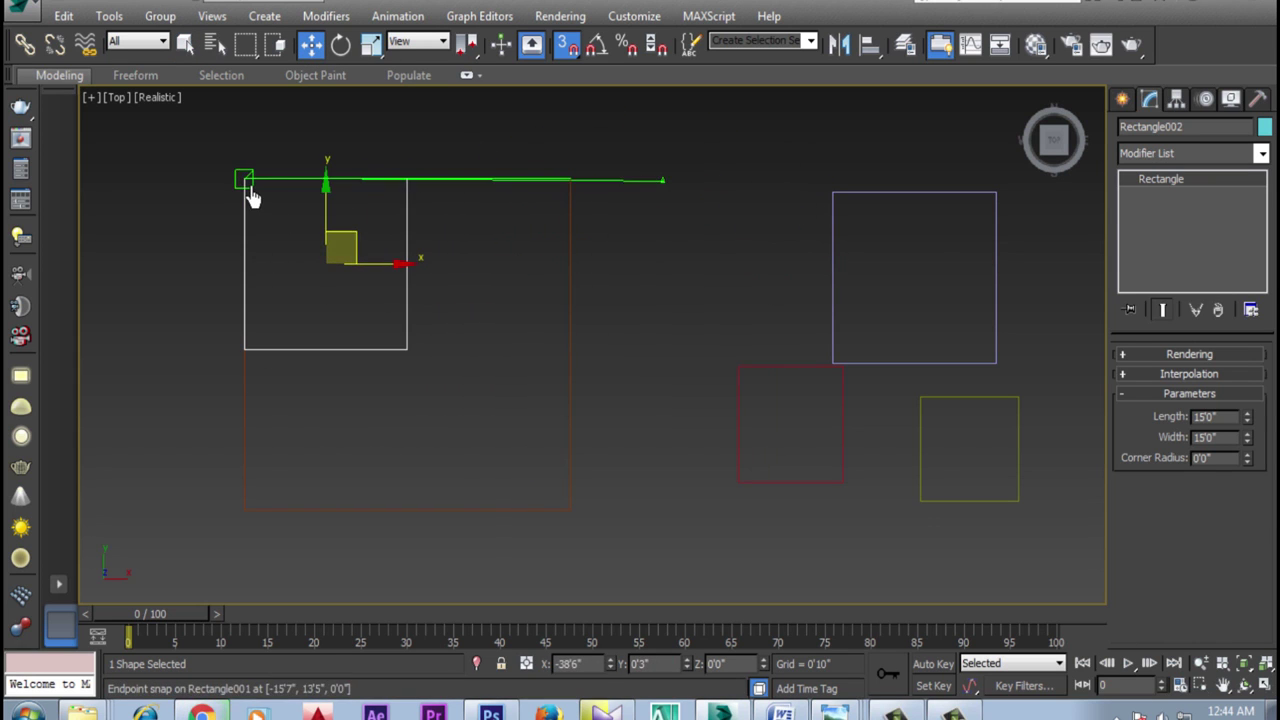
{"action": "mouse_move", "coordinate": [994, 196]}
{"action": "left_mouse_down"}
{"action": "mouse_move", "coordinate": [660, 162]}
{"action": "mouse_move", "coordinate": [572, 187]}
{"action": "left_mouse_up"}
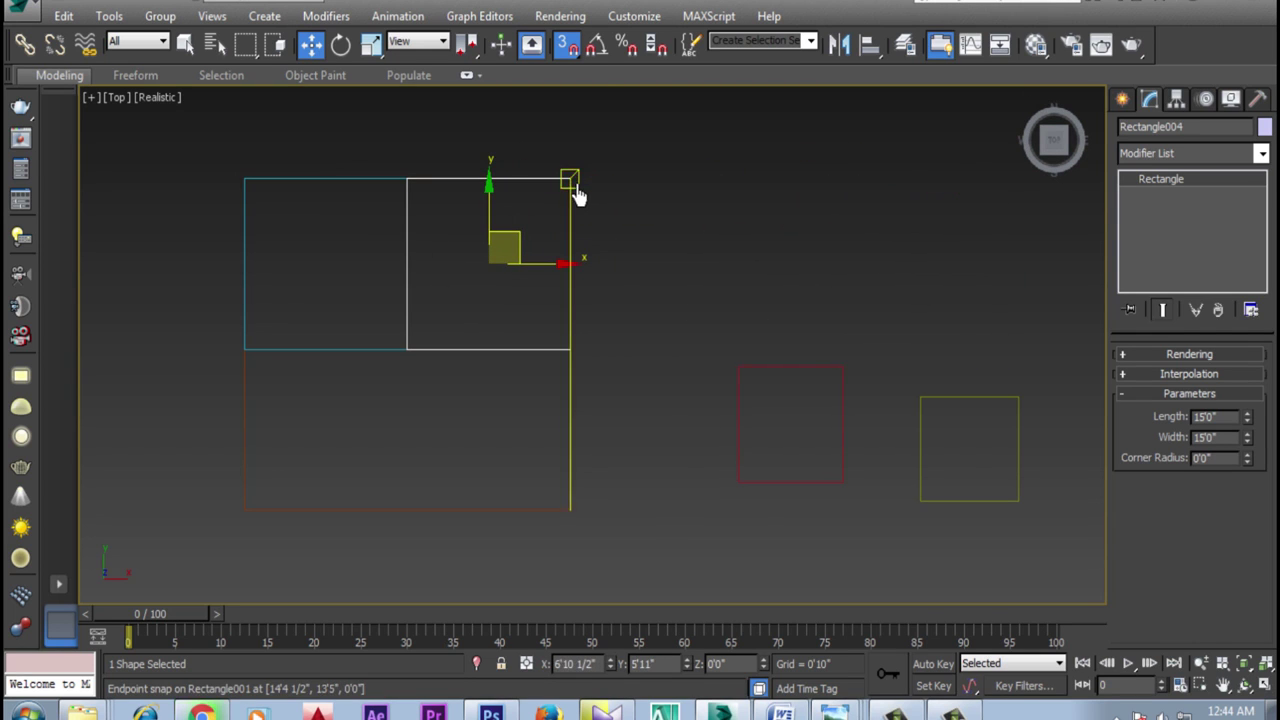
{"action": "middle_click_drag", "start_coordinate": [660, 412], "coordinate": [697, 320]}
Make Rectangle003 6' long by 8' wide and snap it into the layout's corner
{"action": "left_click", "coordinate": [776, 275]}
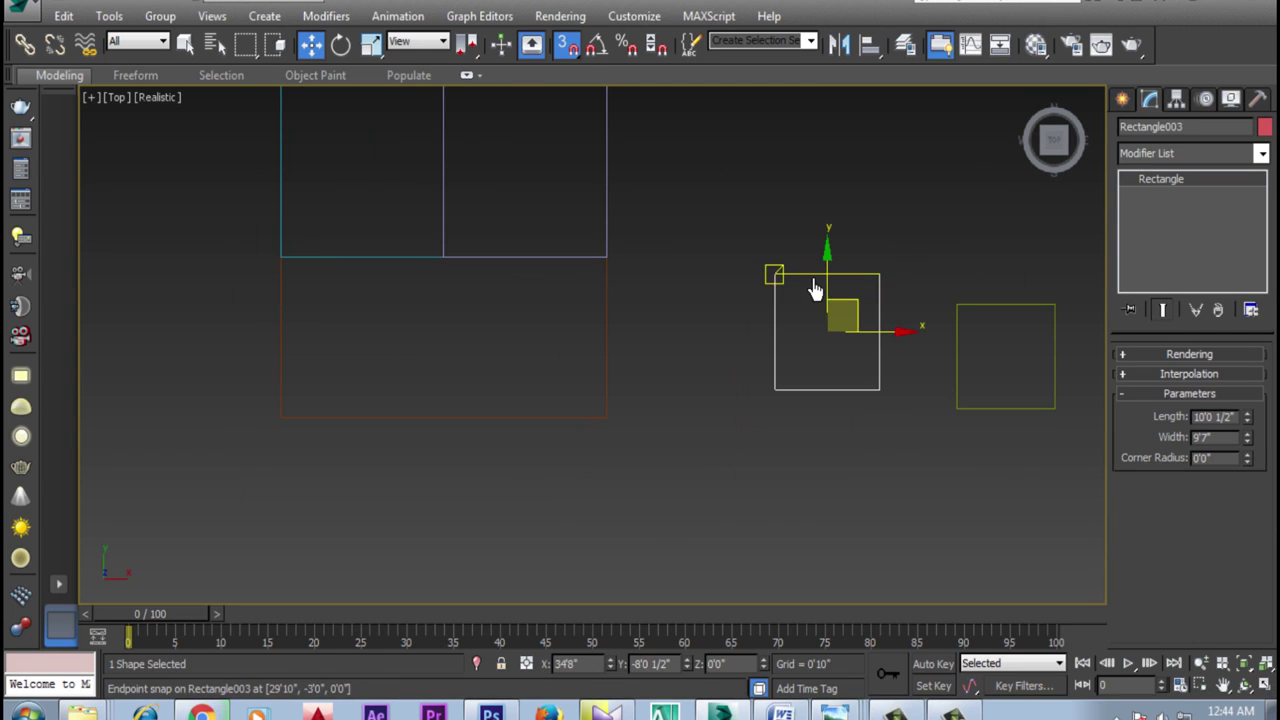
{"action": "left_click", "coordinate": [1233, 418]}
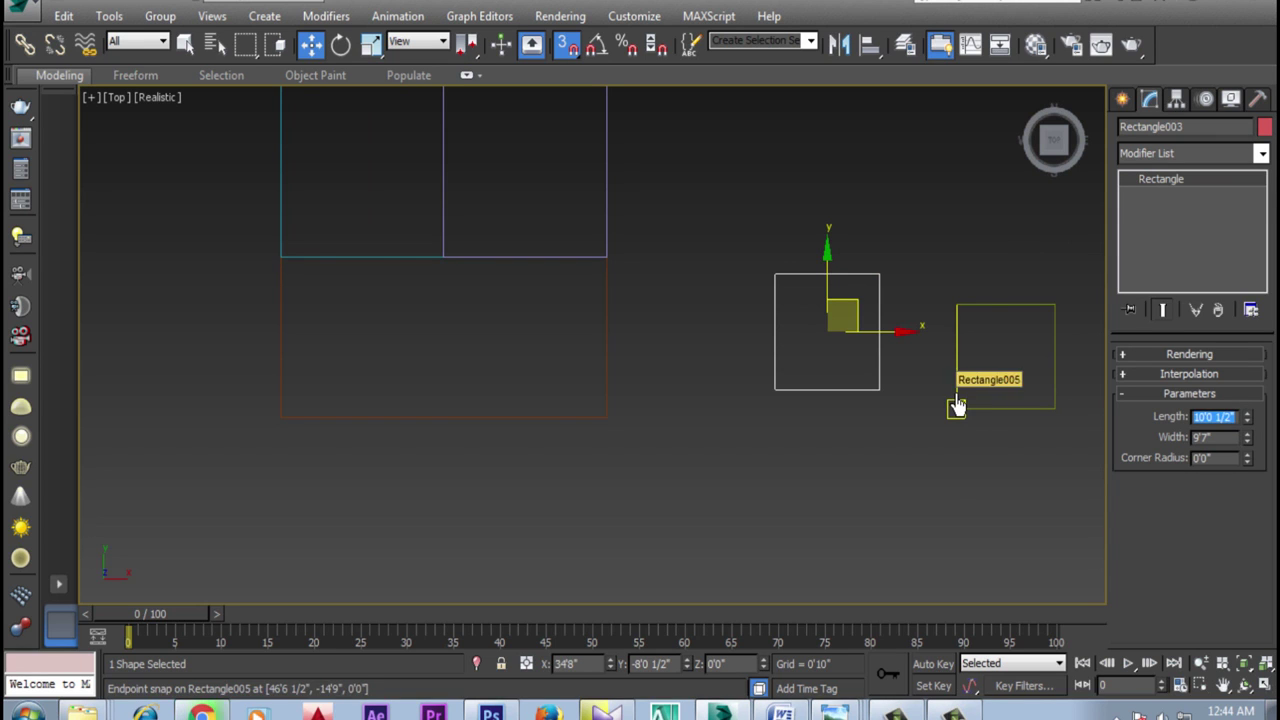
{"action": "type", "text": "8"}
{"action": "key", "text": "Return"}
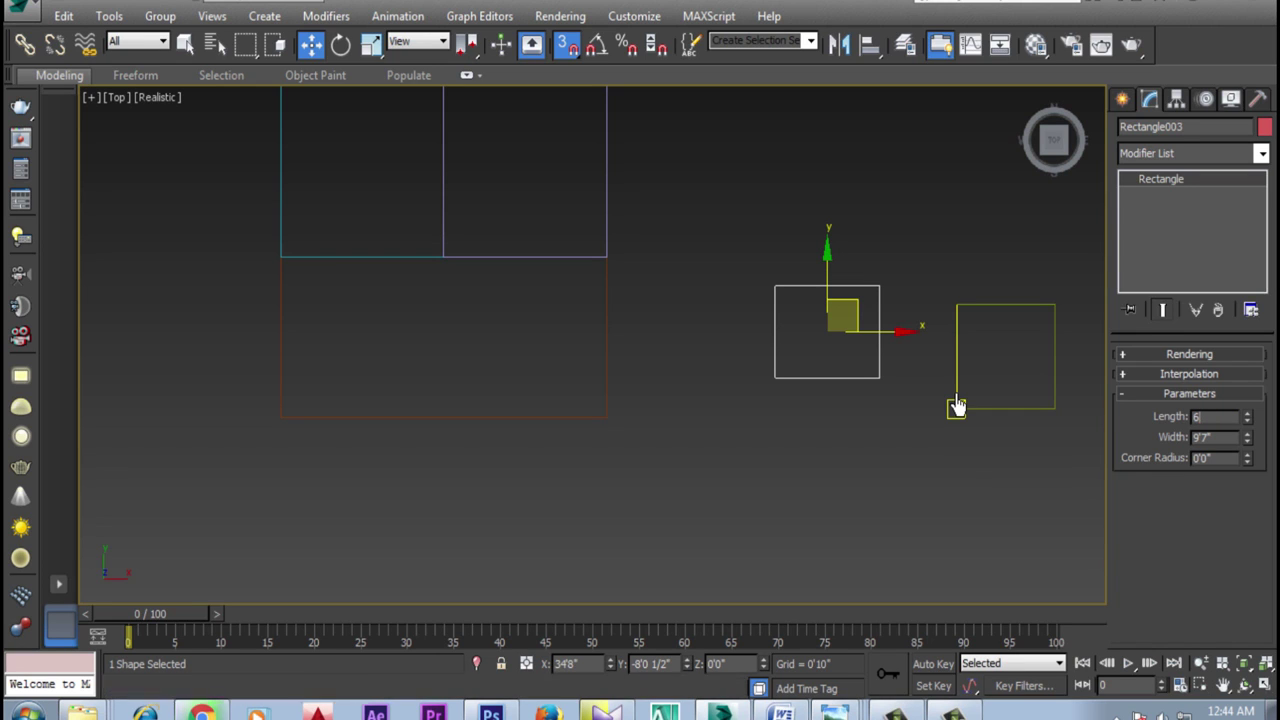
{"action": "key", "text": "Return"}
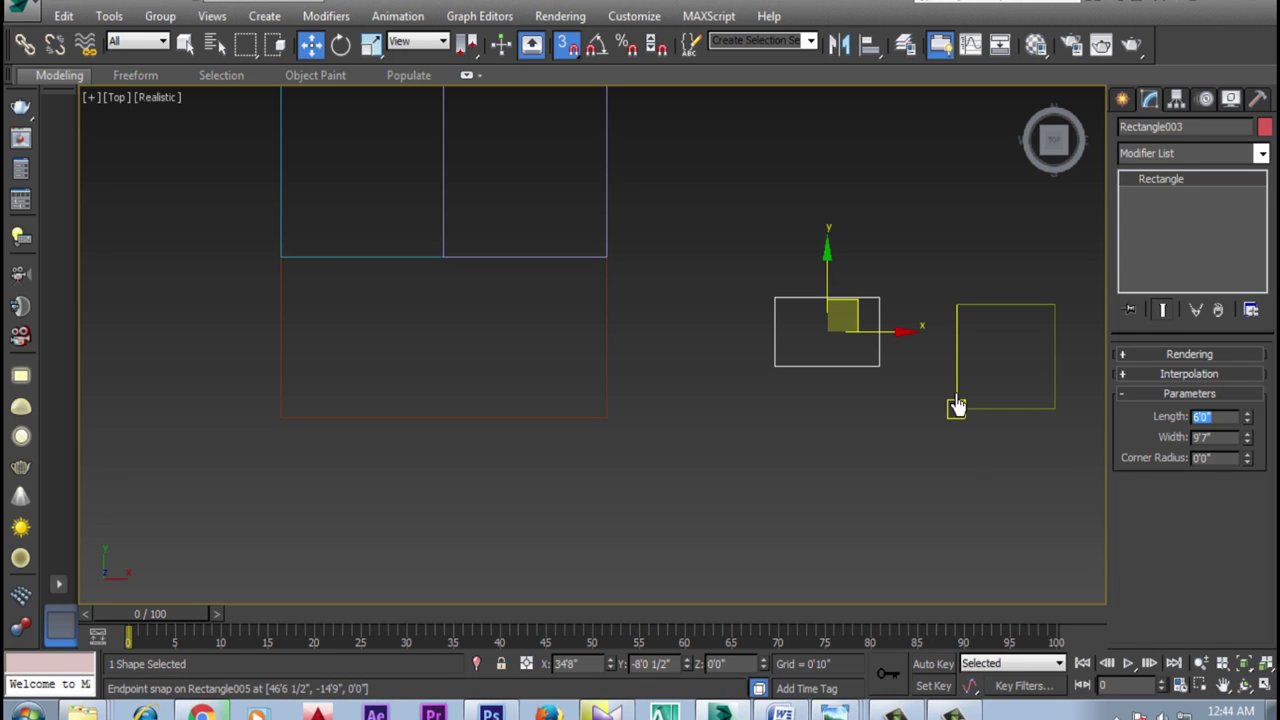
{"action": "key", "text": "Tab"}
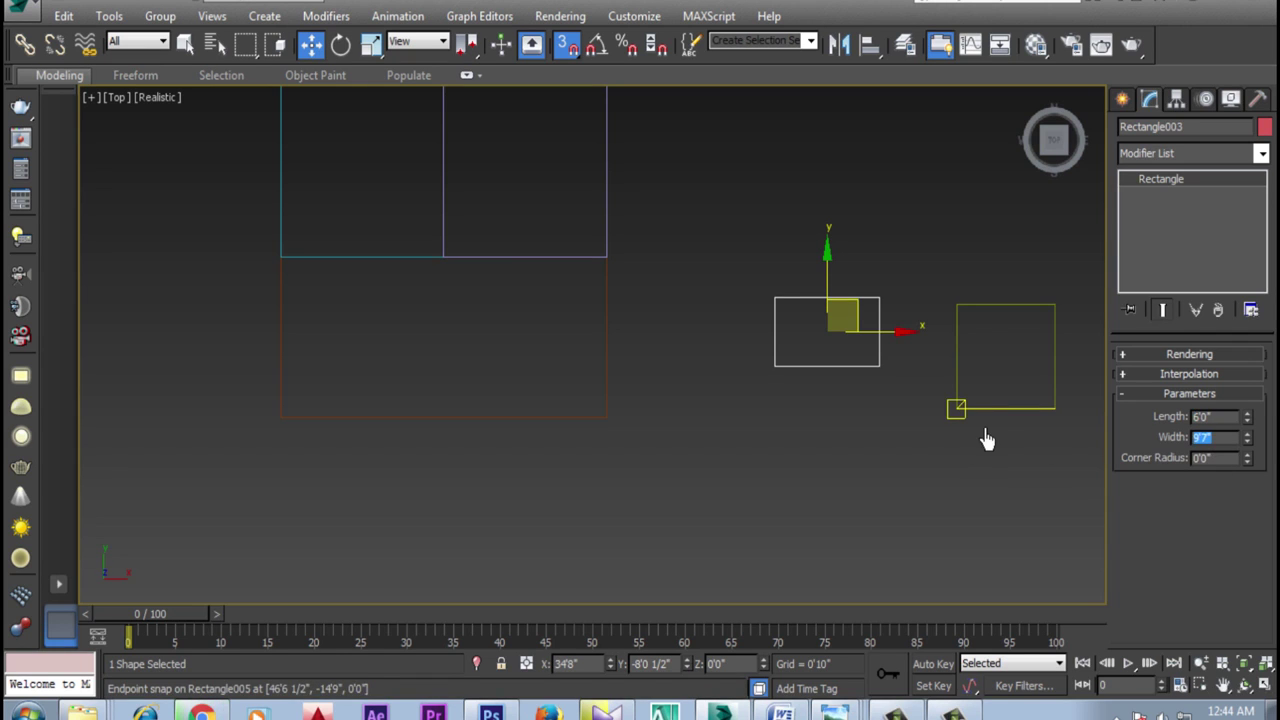
{"action": "type", "text": "8"}
{"action": "key", "text": "Return"}
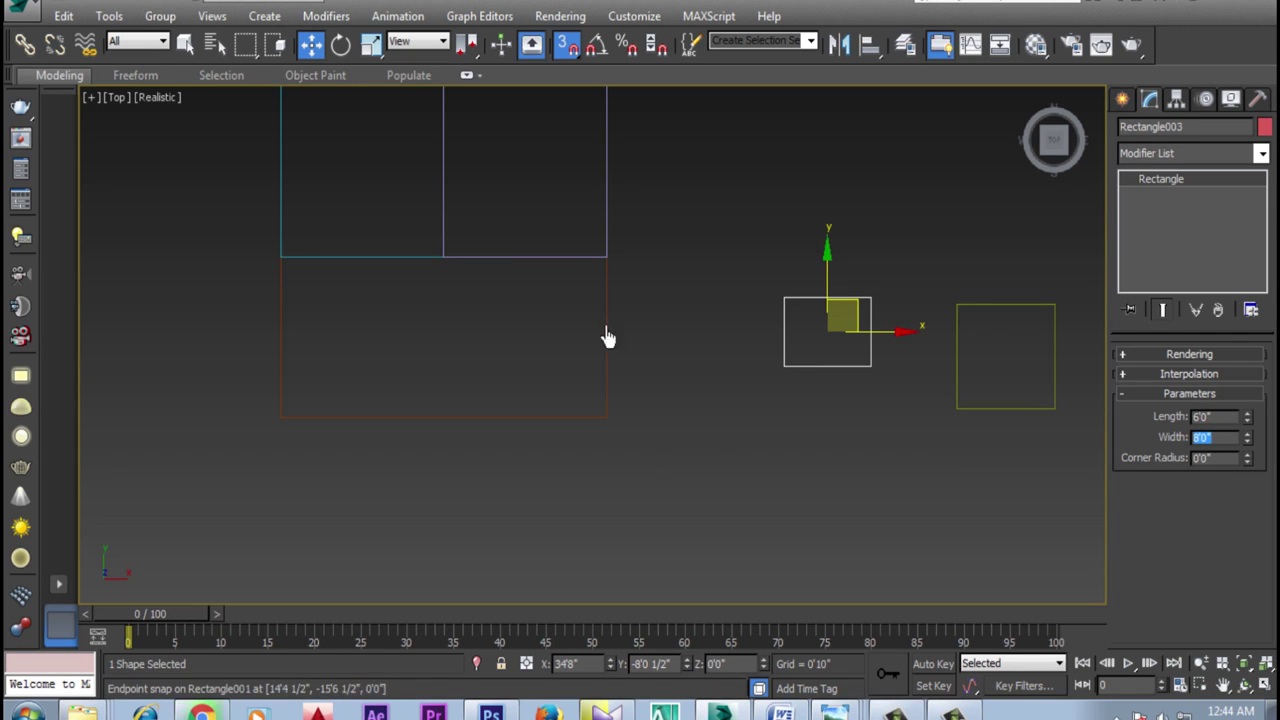
{"action": "left_click_drag", "start_coordinate": [788, 312], "coordinate": [283, 263]}
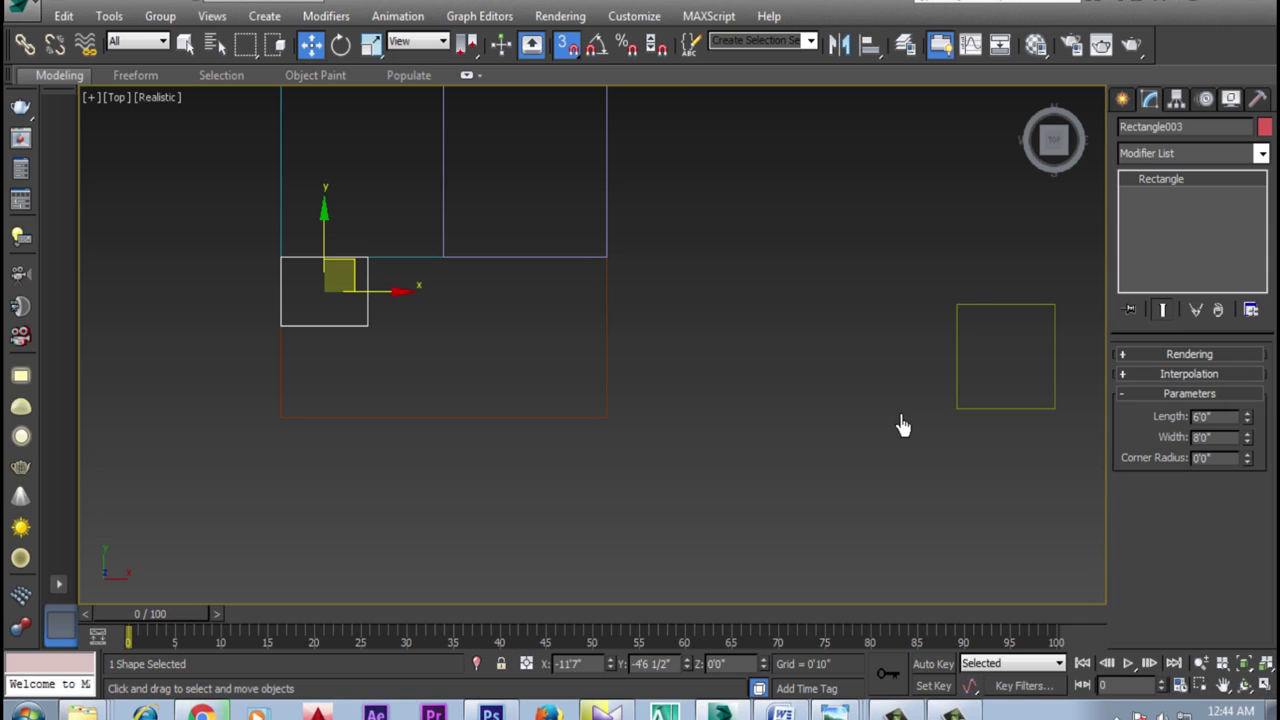
Make Rectangle005 8' by 8' and snap it below the first small room
{"action": "left_click", "coordinate": [1015, 310]}
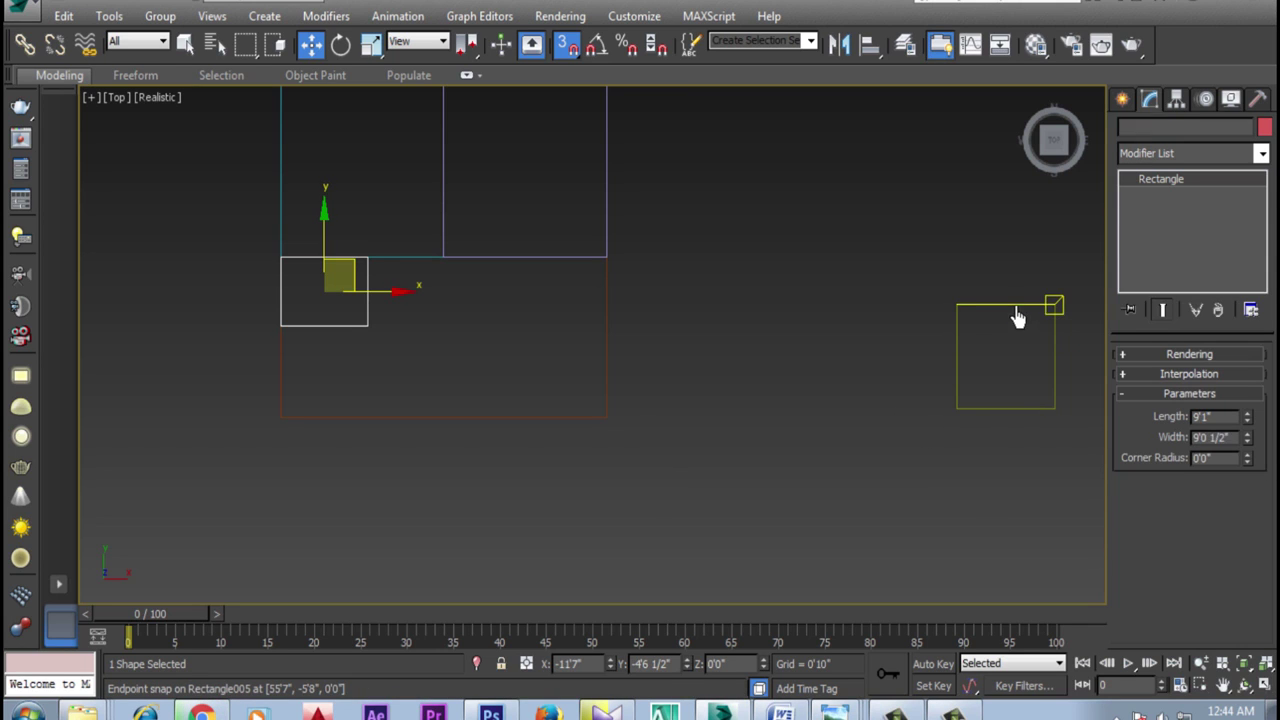
{"action": "double_click", "coordinate": [1212, 416]}
{"action": "type", "text": "8'"}
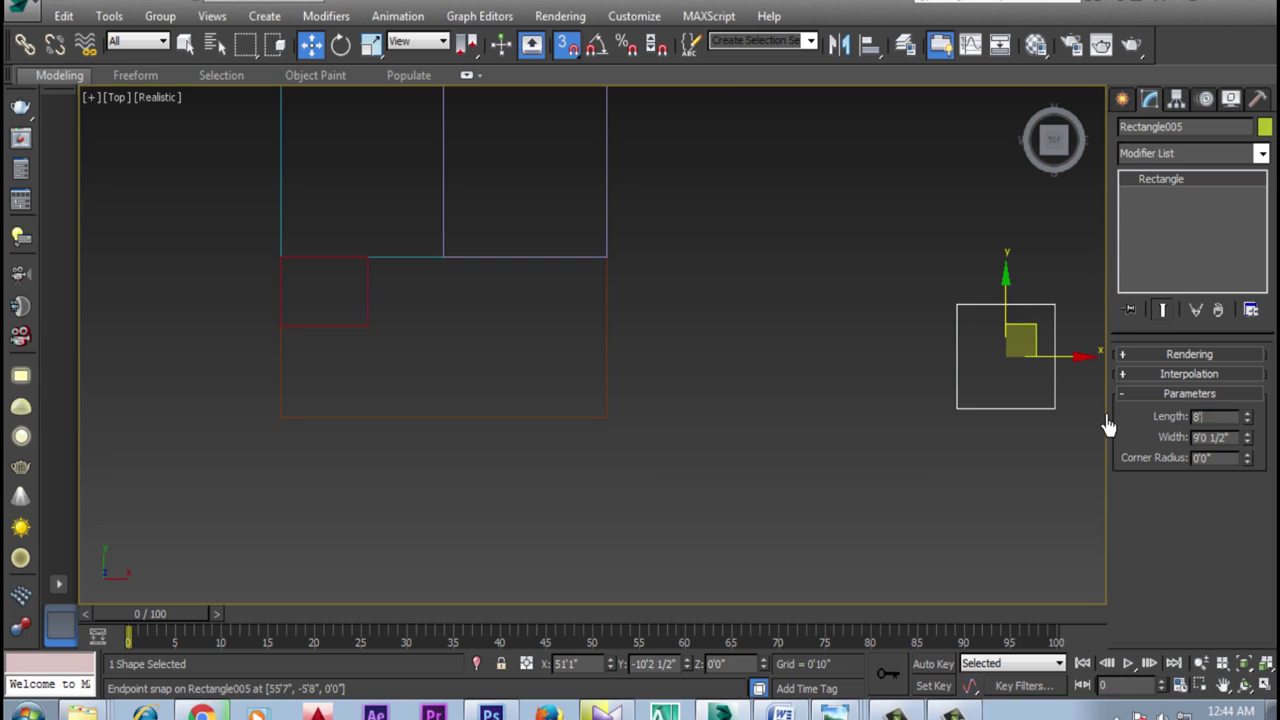
{"action": "key", "text": "Return"}
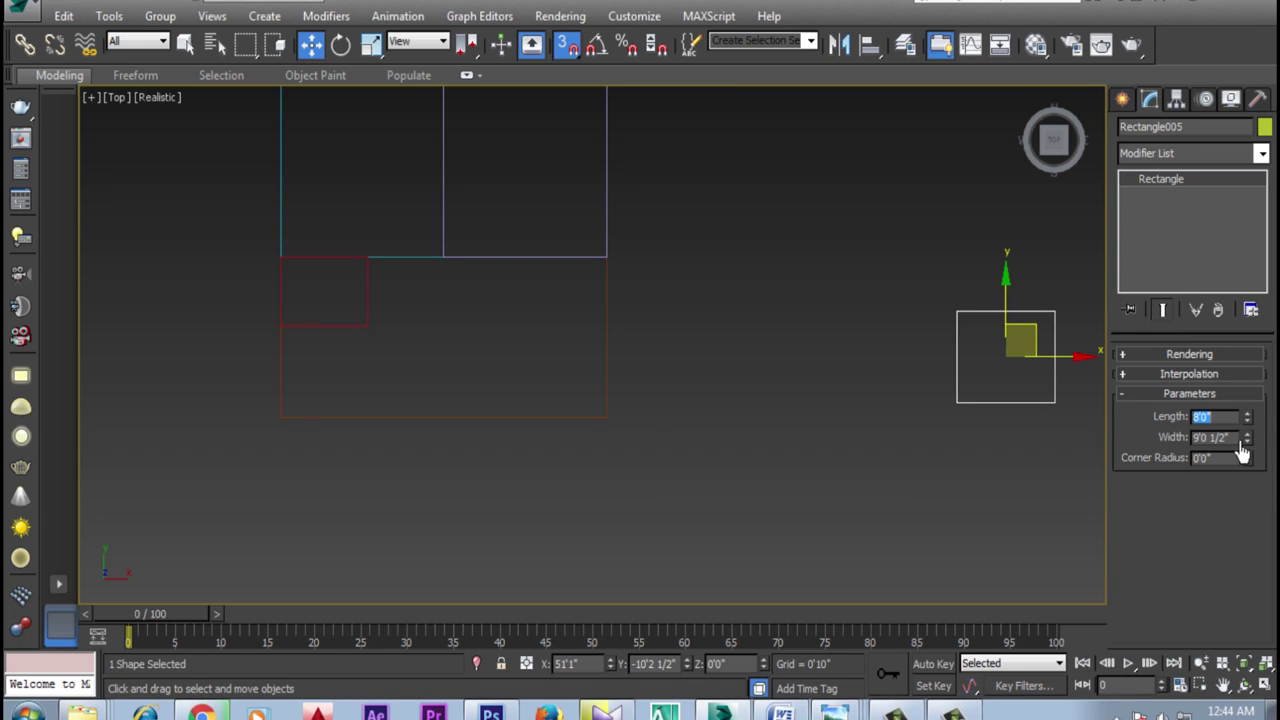
{"action": "key", "text": "Return"}
{"action": "type", "text": "8'0"}
{"action": "key", "text": "Return"}
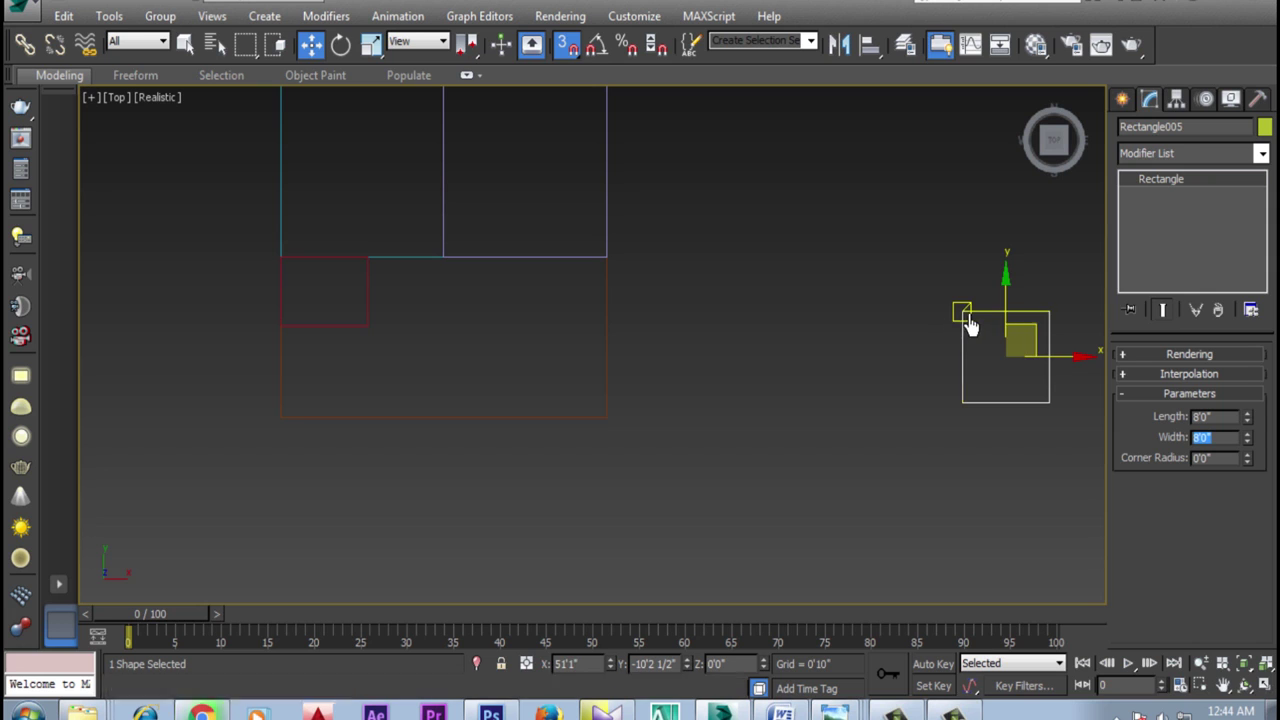
{"action": "mouse_move", "coordinate": [962, 311]}
{"action": "left_mouse_down"}
{"action": "mouse_move", "coordinate": [395, 362]}
{"action": "mouse_move", "coordinate": [281, 326]}
{"action": "left_mouse_up"}
Turn off snapping, select all five rectangles and give them a pale cyan object colour
{"action": "left_click", "coordinate": [566, 44]}
{"action": "middle_click_drag", "start_coordinate": [760, 287], "coordinate": [740, 371]}
{"action": "scroll", "coordinate": [740, 371], "scroll_direction": "down", "scroll_amount": 3}
{"action": "left_click", "coordinate": [752, 320]}
{"action": "left_click_drag", "start_coordinate": [750, 205], "coordinate": [393, 549]}
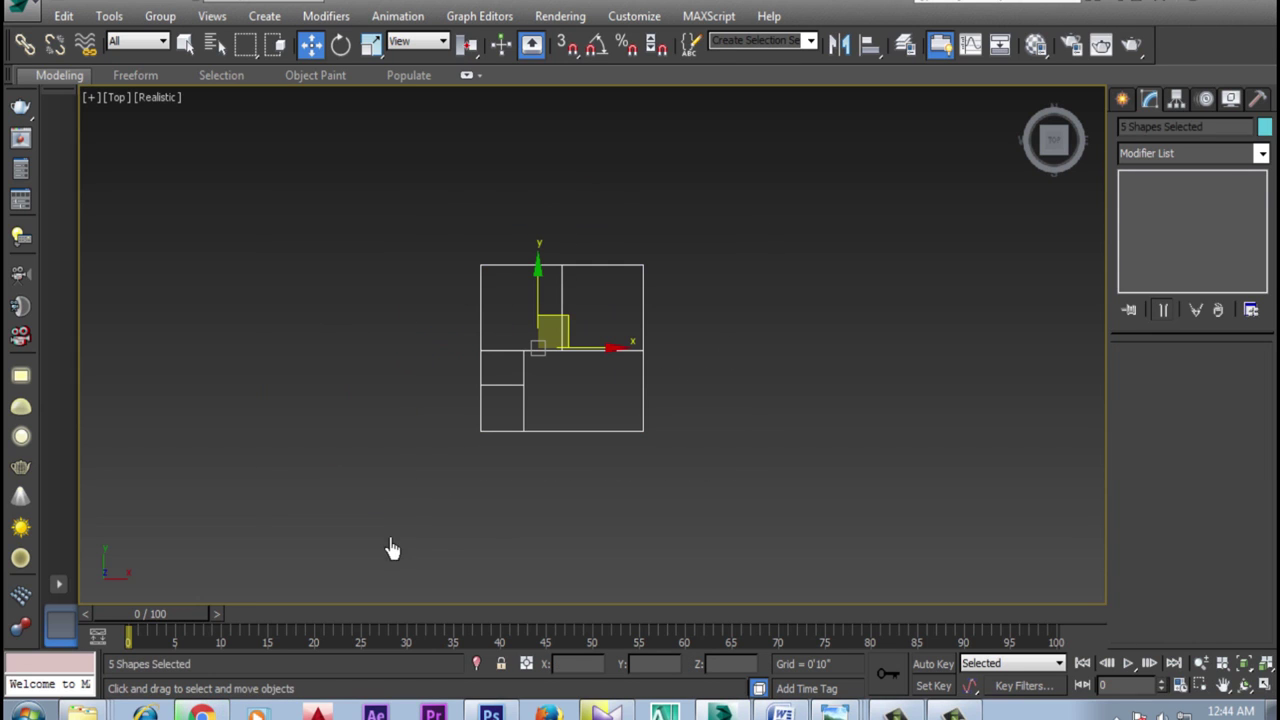
{"action": "left_click", "coordinate": [1266, 128]}
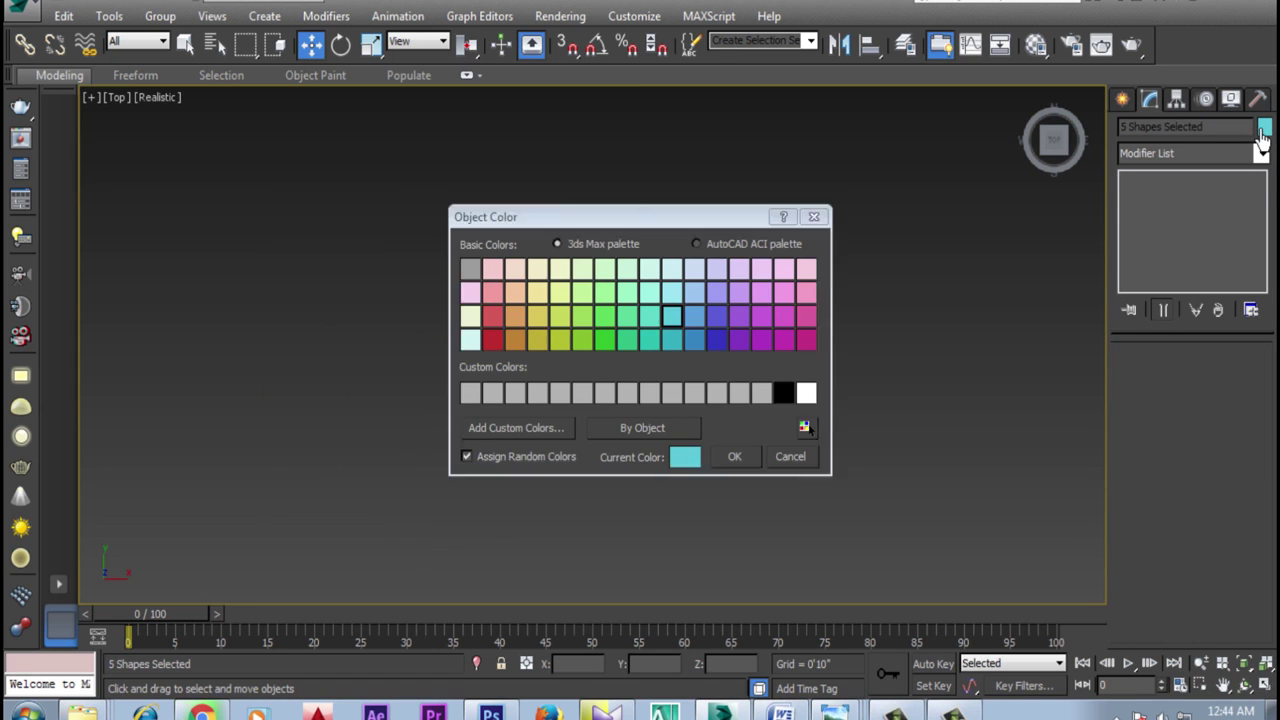
{"action": "left_click", "coordinate": [471, 340]}
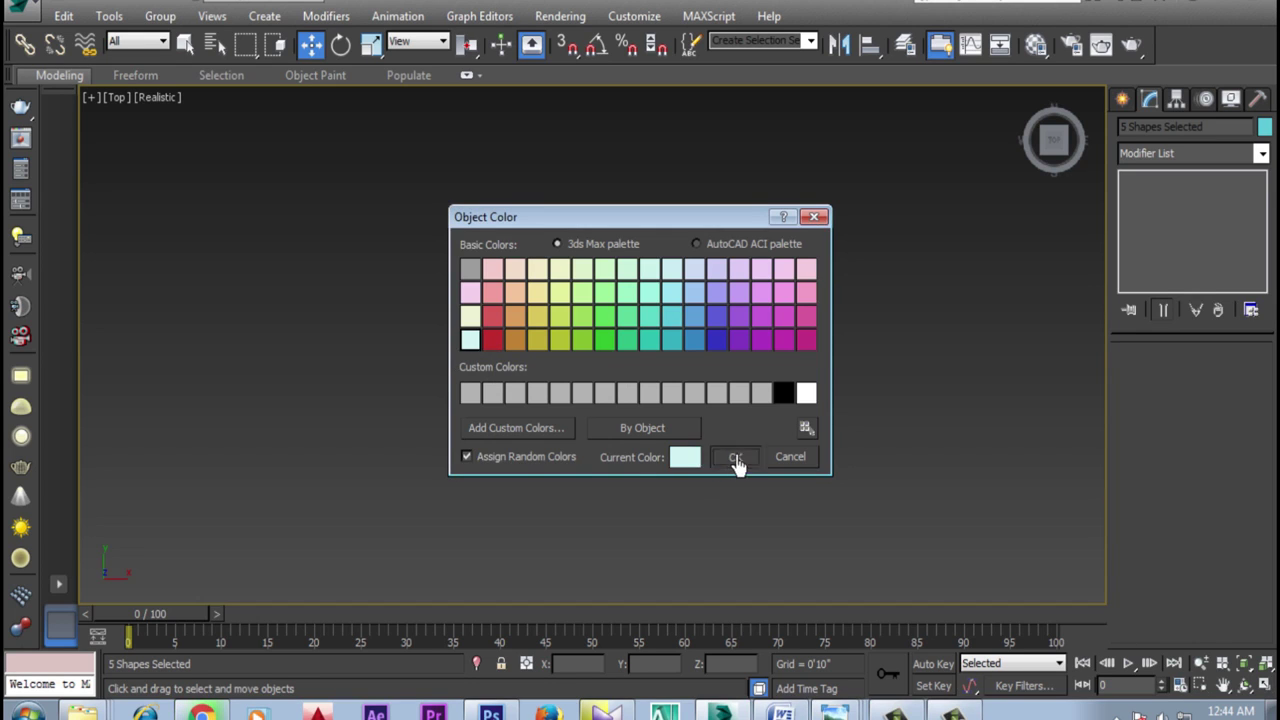
{"action": "left_click", "coordinate": [734, 456]}
{"action": "left_click", "coordinate": [823, 466]}
{"action": "scroll", "coordinate": [621, 413], "scroll_direction": "up", "scroll_amount": 4}
{"action": "middle_click_drag", "start_coordinate": [769, 300], "coordinate": [771, 333]}
Open the Geometry creation panel's object category list
{"action": "left_click", "coordinate": [1122, 100]}
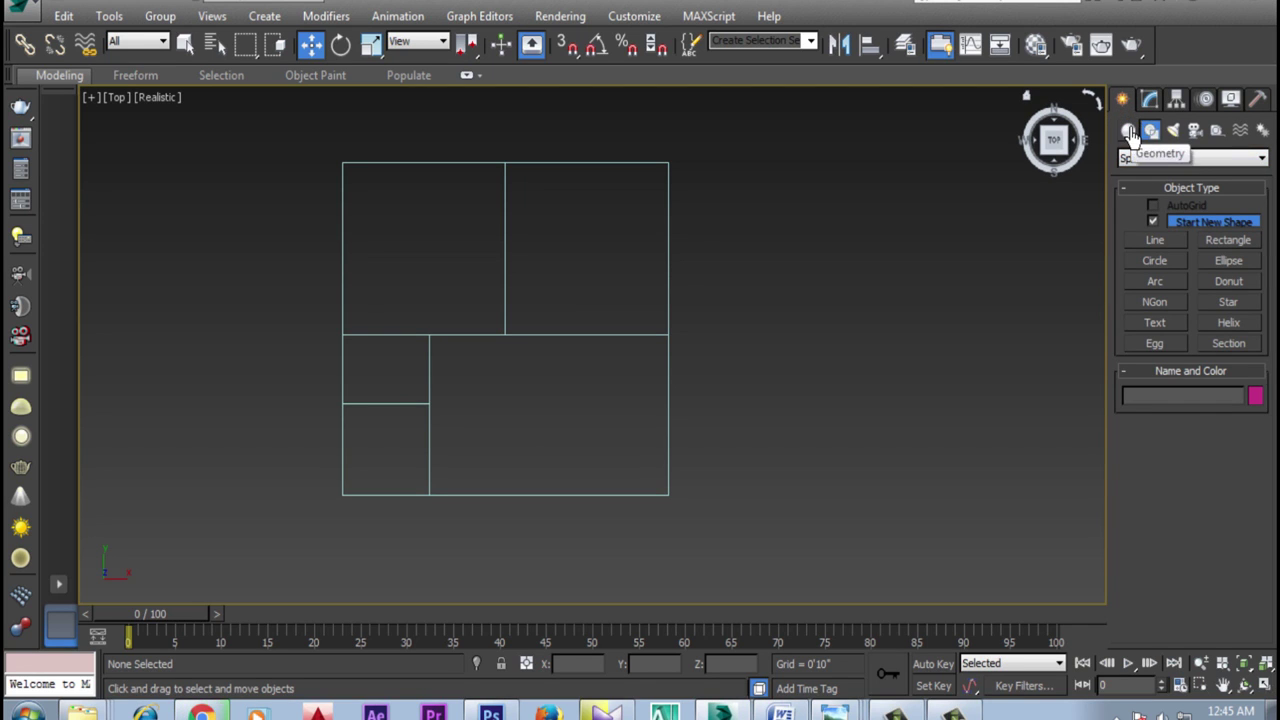
{"action": "left_click", "coordinate": [1128, 131]}
{"action": "left_click", "coordinate": [1138, 160]}
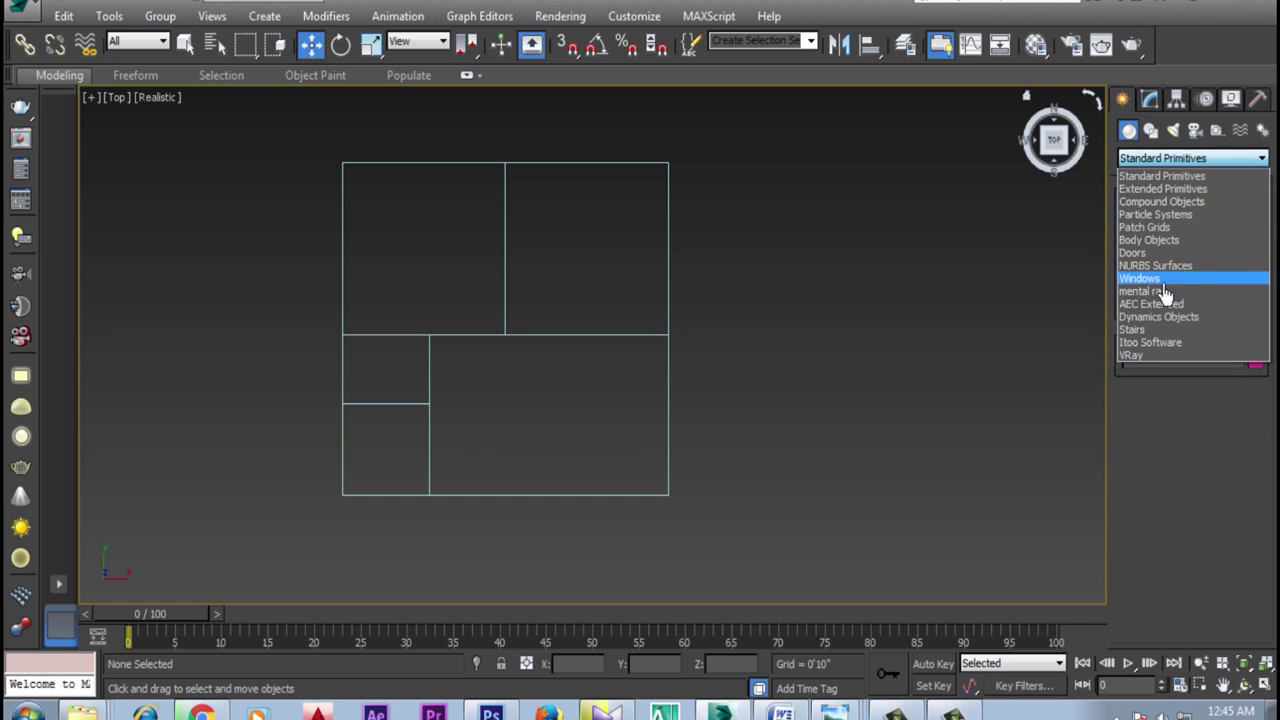
Pick AEC Extended > Wall with 5'0" width, 10'0" height and left justification
{"action": "left_click", "coordinate": [1150, 303]}
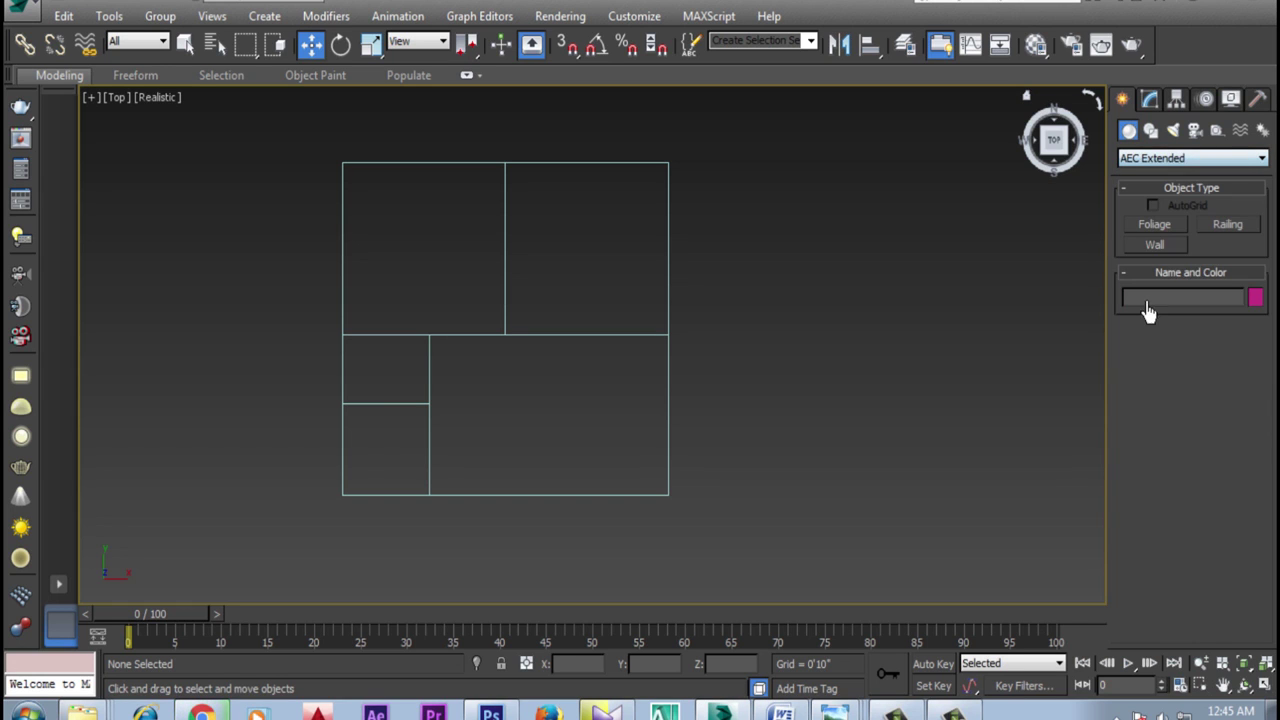
{"action": "left_click", "coordinate": [1155, 246]}
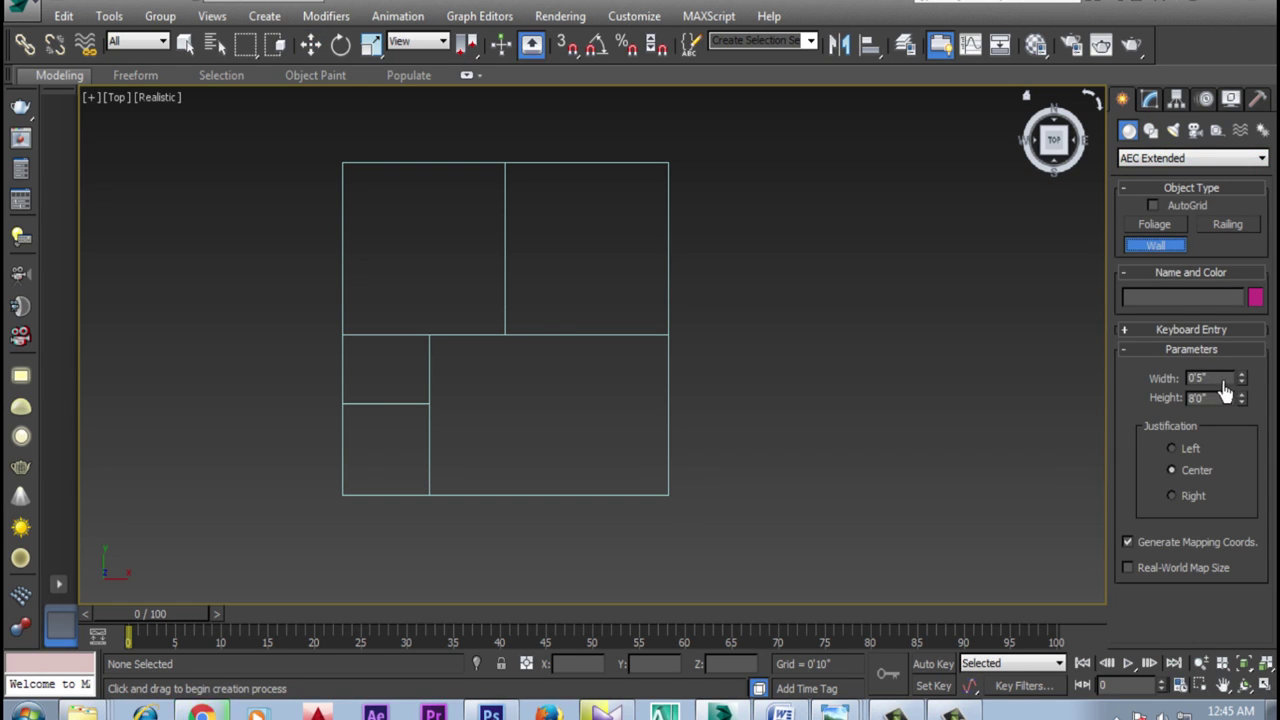
{"action": "left_click_drag", "start_coordinate": [1223, 381], "coordinate": [1115, 381]}
{"action": "key", "text": "Tab"}
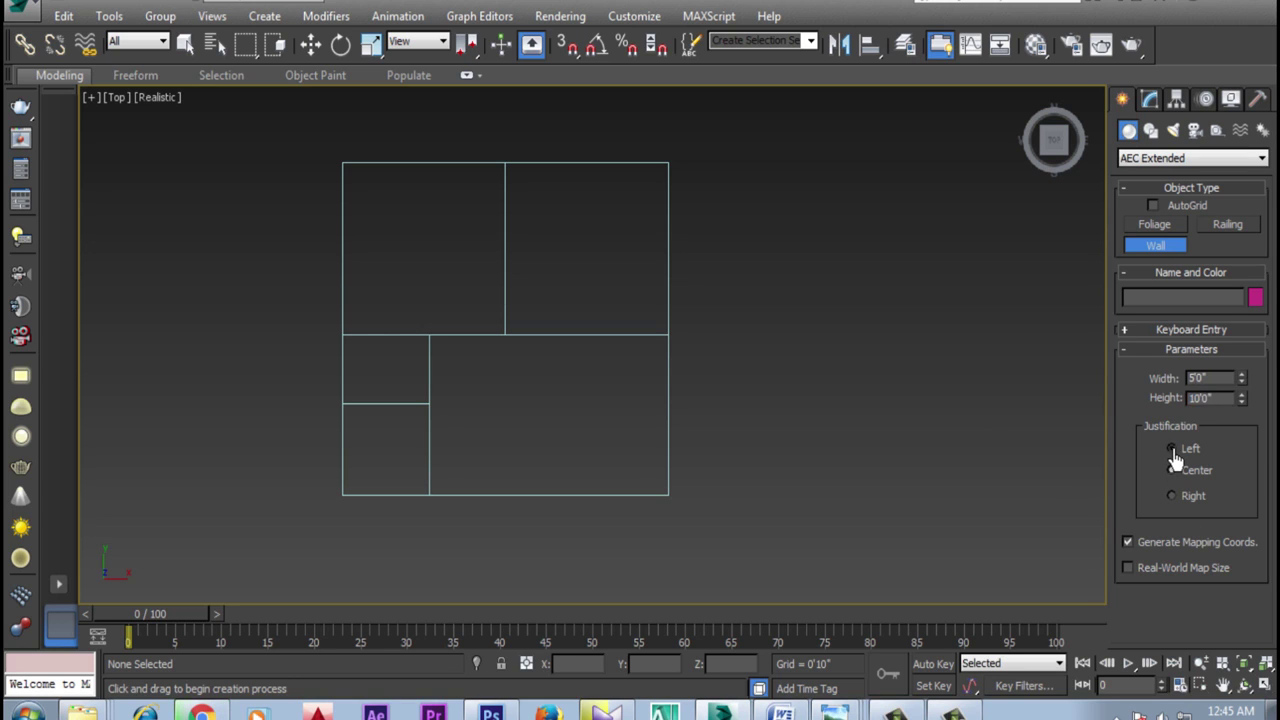
{"action": "middle_click_drag", "start_coordinate": [384, 204], "coordinate": [384, 236]}
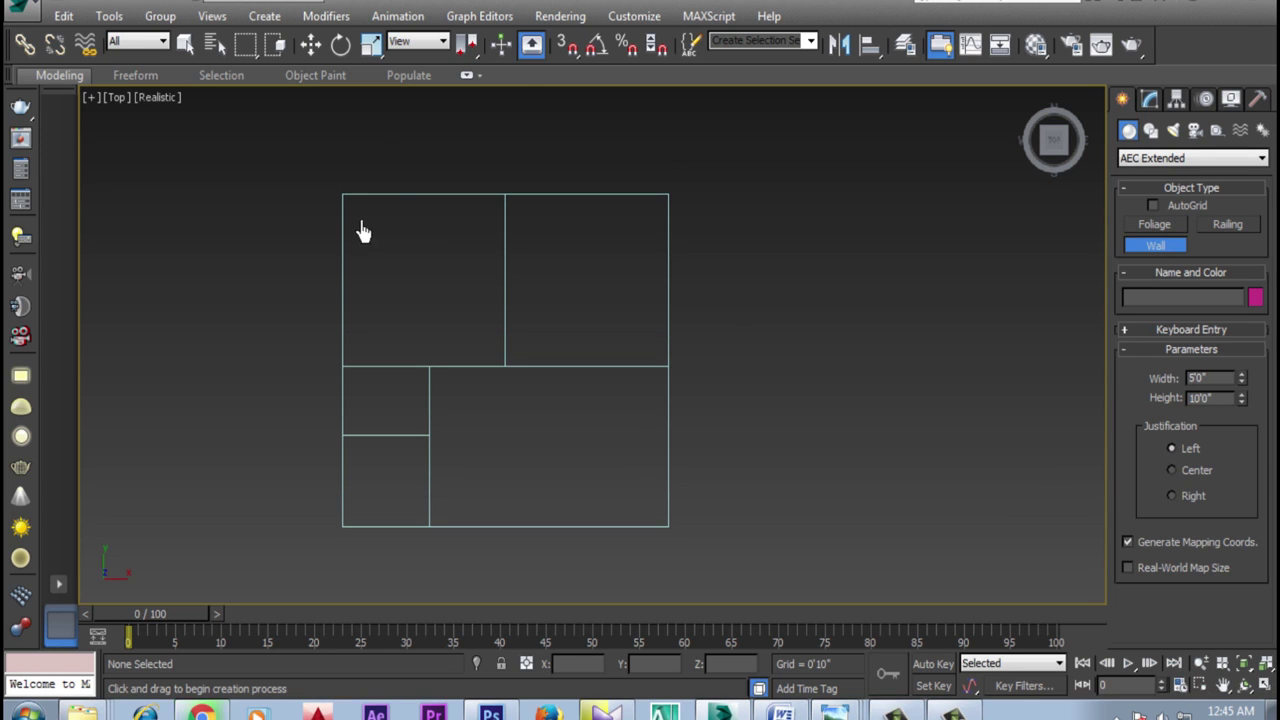
Turn snapping back on and change the wall width to 0'5"
{"action": "left_click", "coordinate": [565, 44]}
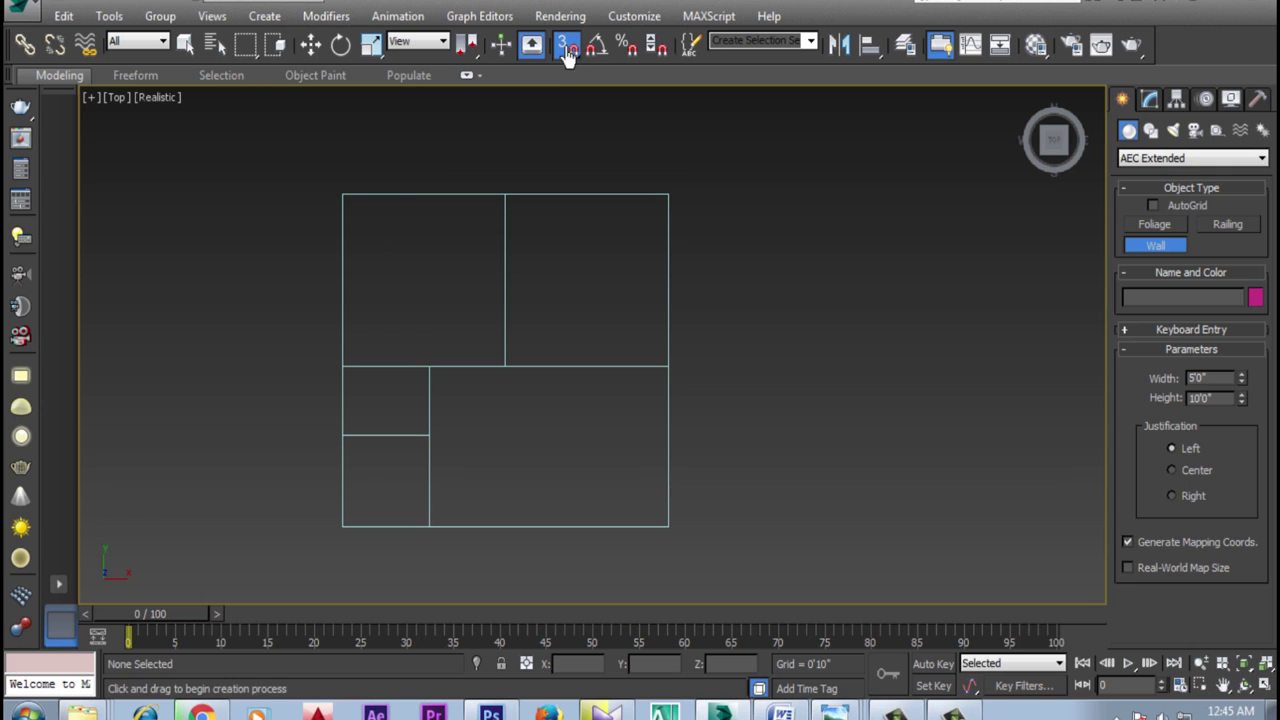
{"action": "left_click", "coordinate": [352, 207]}
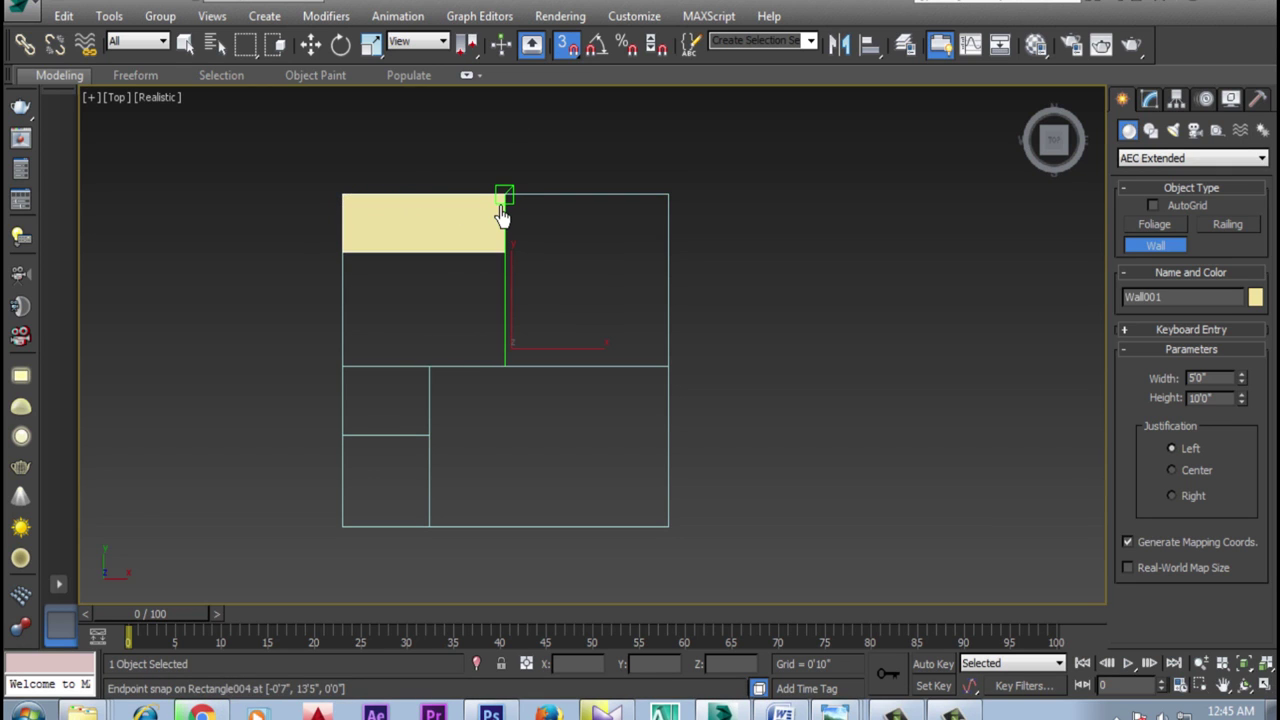
{"action": "right_click", "coordinate": [543, 180]}
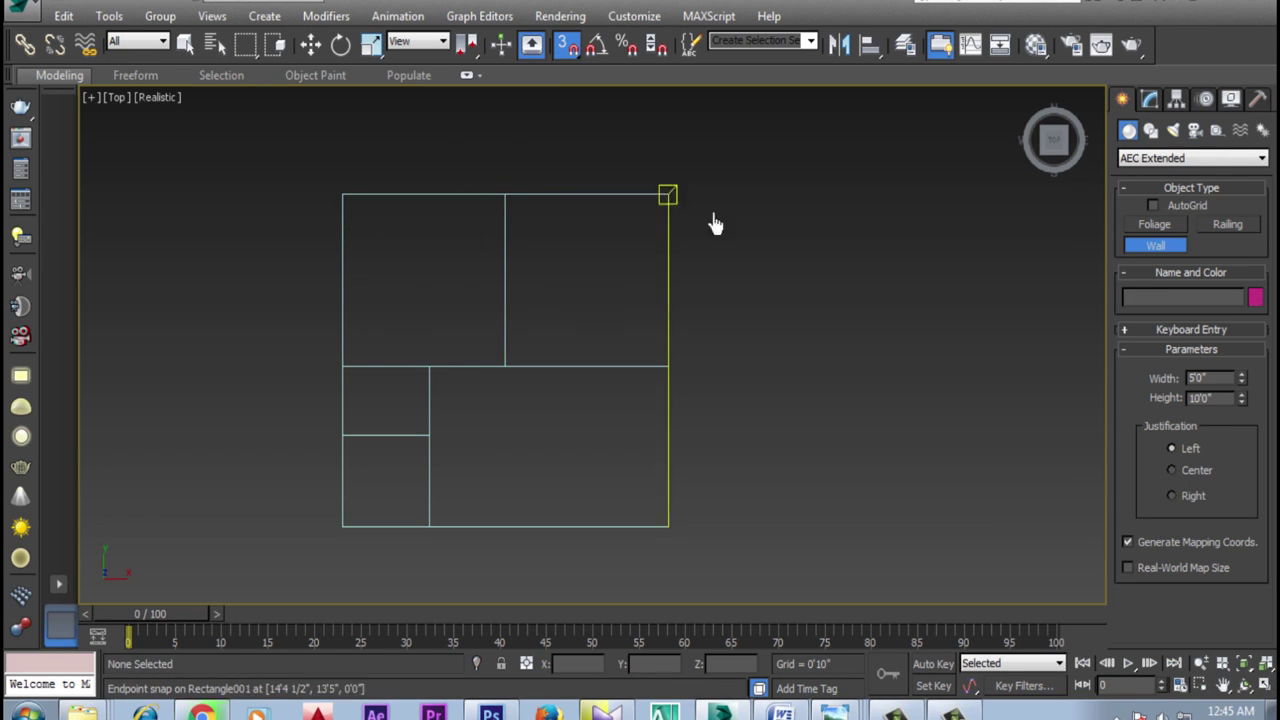
{"action": "left_click", "coordinate": [1224, 379]}
{"action": "key", "text": "Return"}
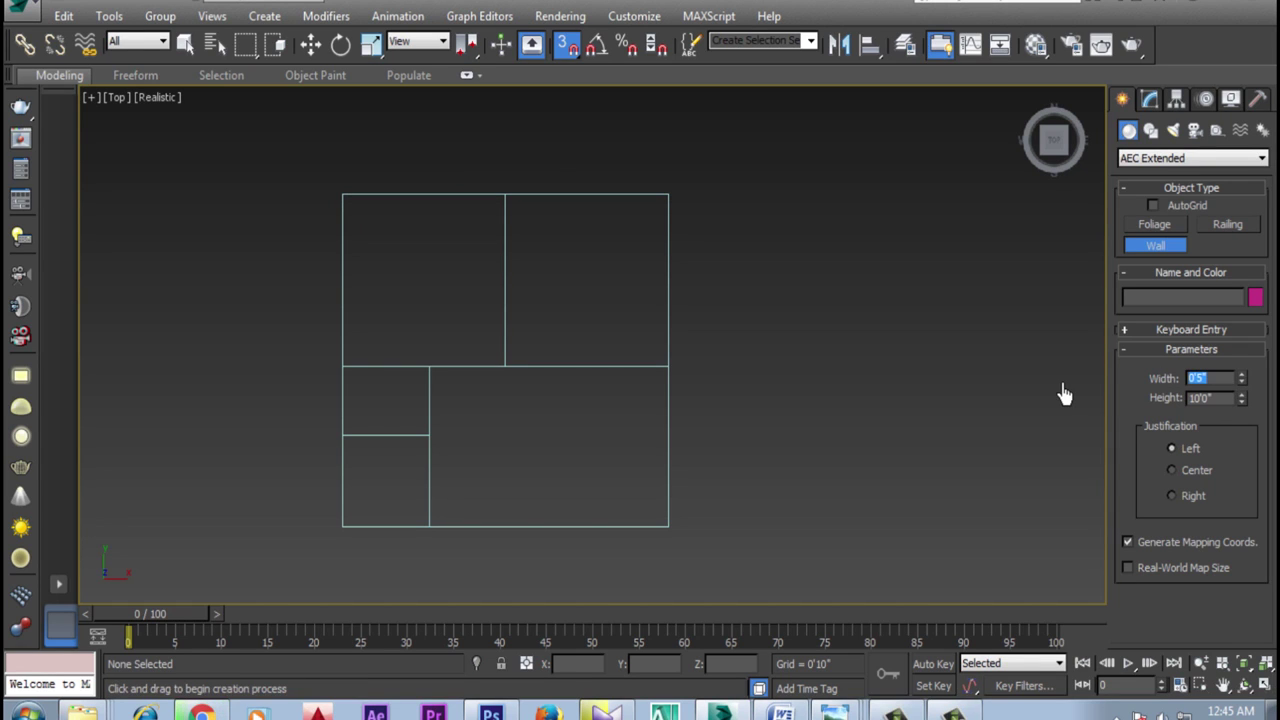
Draw walls along the top, right and bottom edges of the floor plan
{"action": "left_click", "coordinate": [343, 196]}
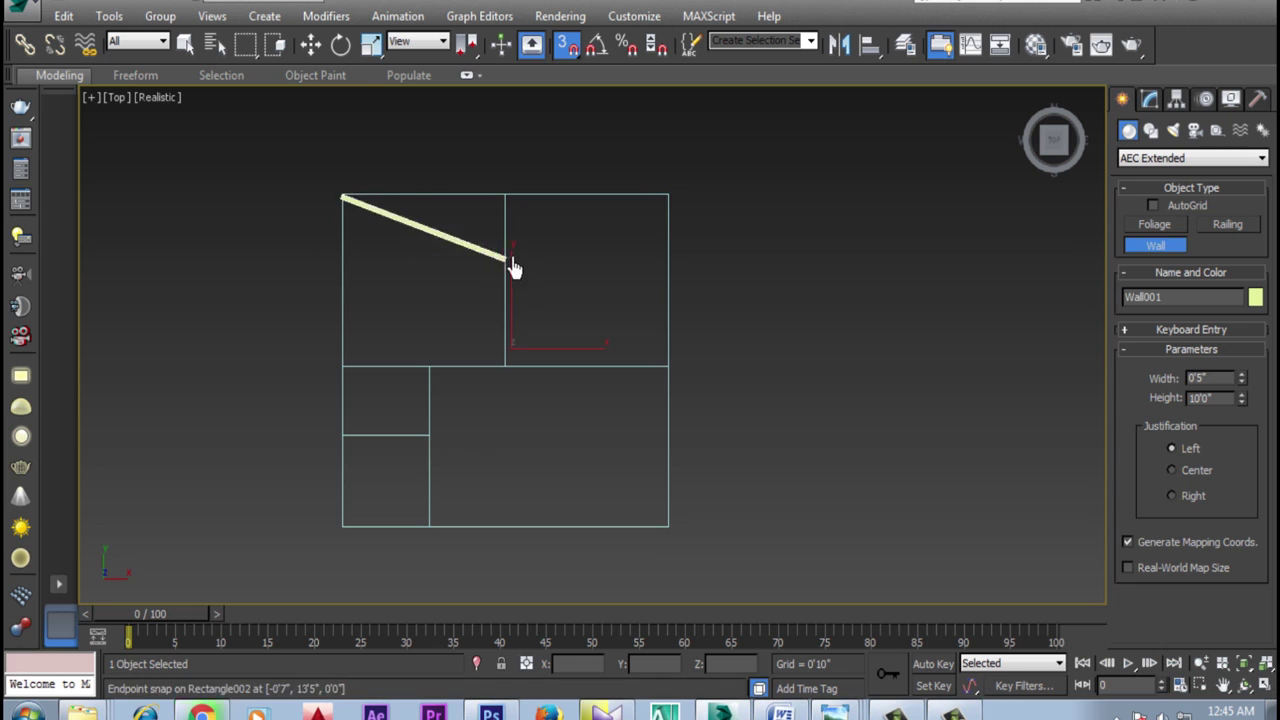
{"action": "scroll", "coordinate": [666, 200], "scroll_direction": "up", "scroll_amount": 2}
{"action": "left_click", "coordinate": [672, 195]}
{"action": "scroll", "coordinate": [725, 125], "scroll_direction": "down", "scroll_amount": 2}
{"action": "scroll", "coordinate": [685, 490], "scroll_direction": "up", "scroll_amount": 2}
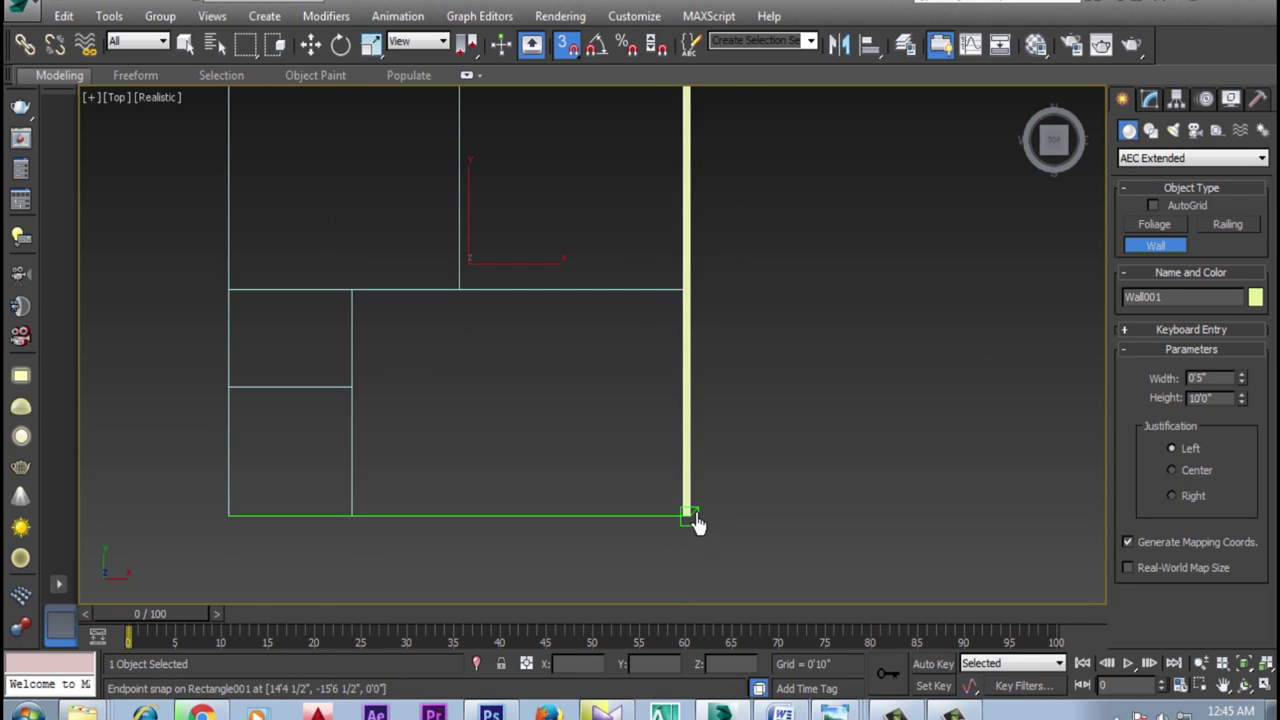
{"action": "left_click", "coordinate": [692, 520]}
{"action": "scroll", "coordinate": [795, 578], "scroll_direction": "down", "scroll_amount": 3}
{"action": "scroll", "coordinate": [503, 549], "scroll_direction": "up", "scroll_amount": 2}
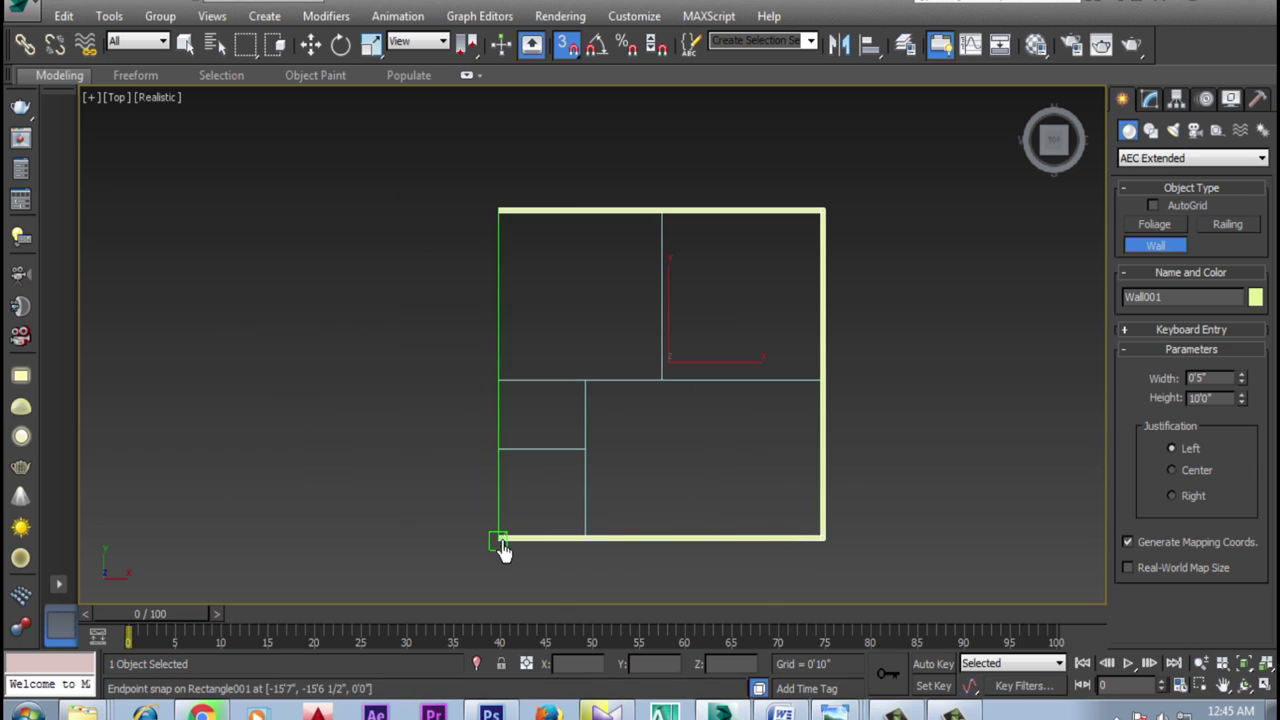
{"action": "left_click", "coordinate": [500, 545]}
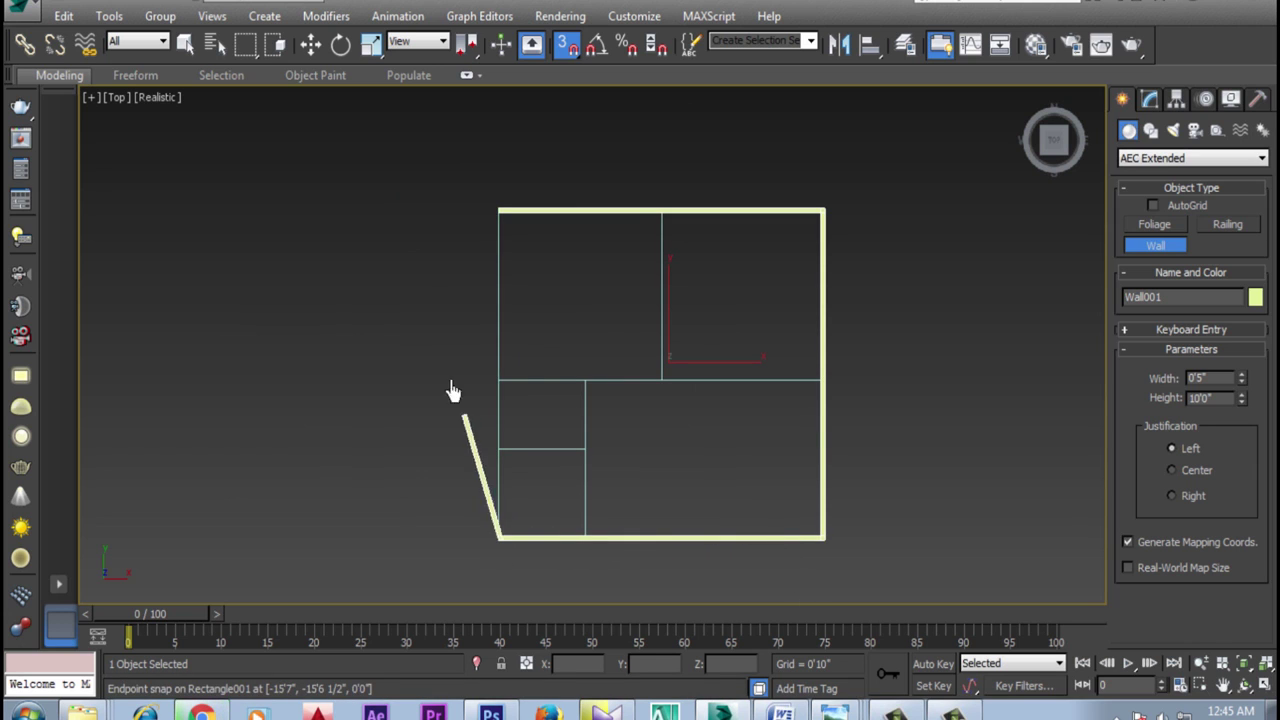
Close the wall at the starting corner, weld the ends and finish
{"action": "left_click", "coordinate": [505, 222]}
{"action": "left_click", "coordinate": [612, 407]}
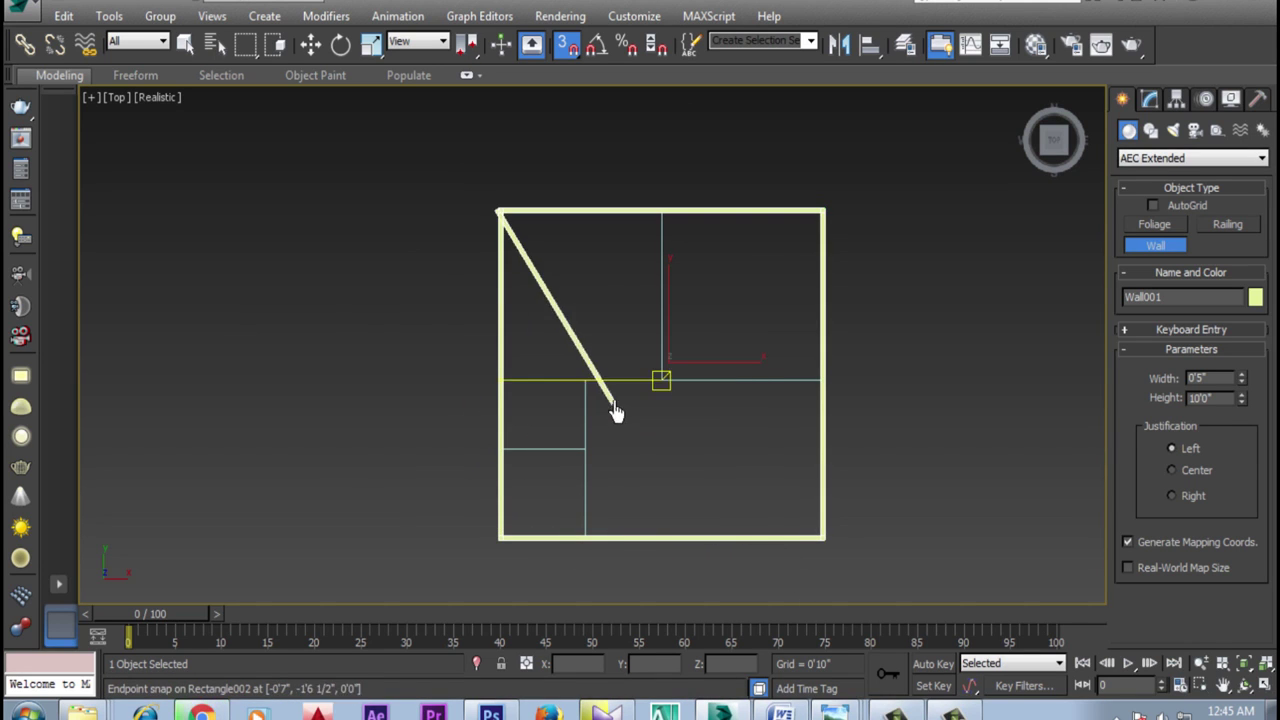
{"action": "right_click", "coordinate": [570, 292]}
{"action": "scroll", "coordinate": [680, 423], "scroll_direction": "up", "scroll_amount": 3}
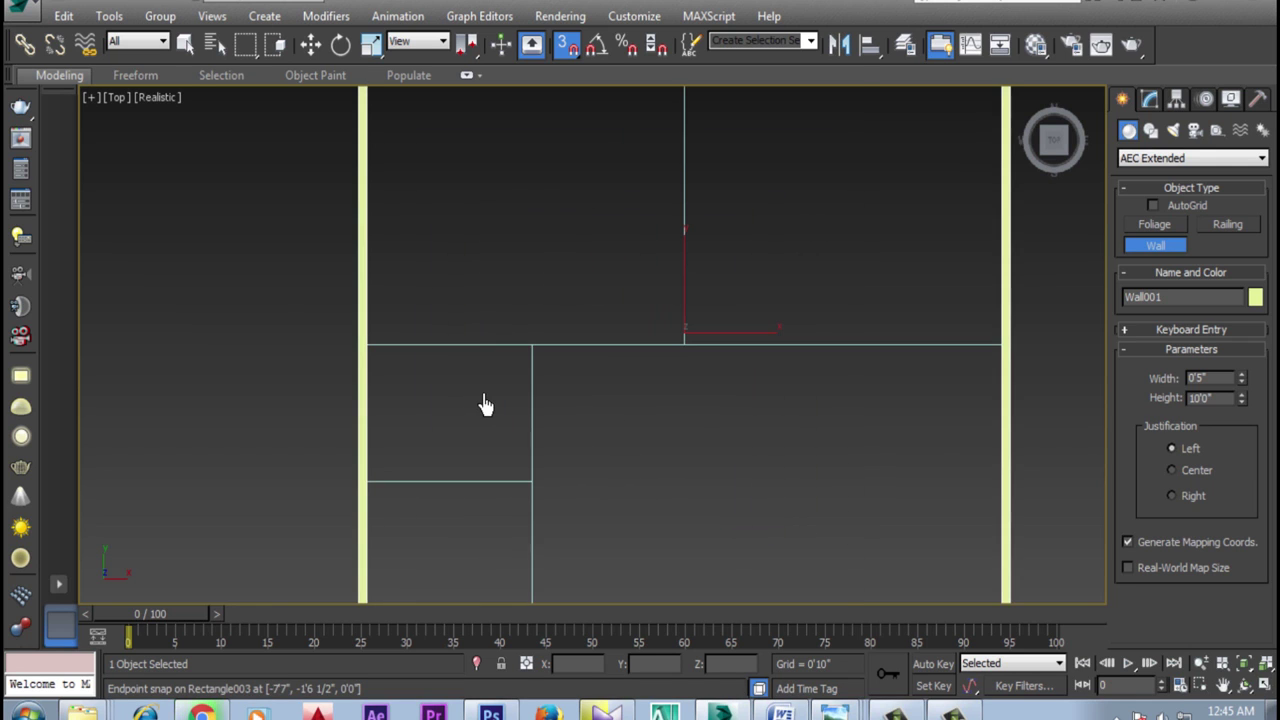
{"action": "scroll", "coordinate": [485, 401], "scroll_direction": "down", "scroll_amount": 2}
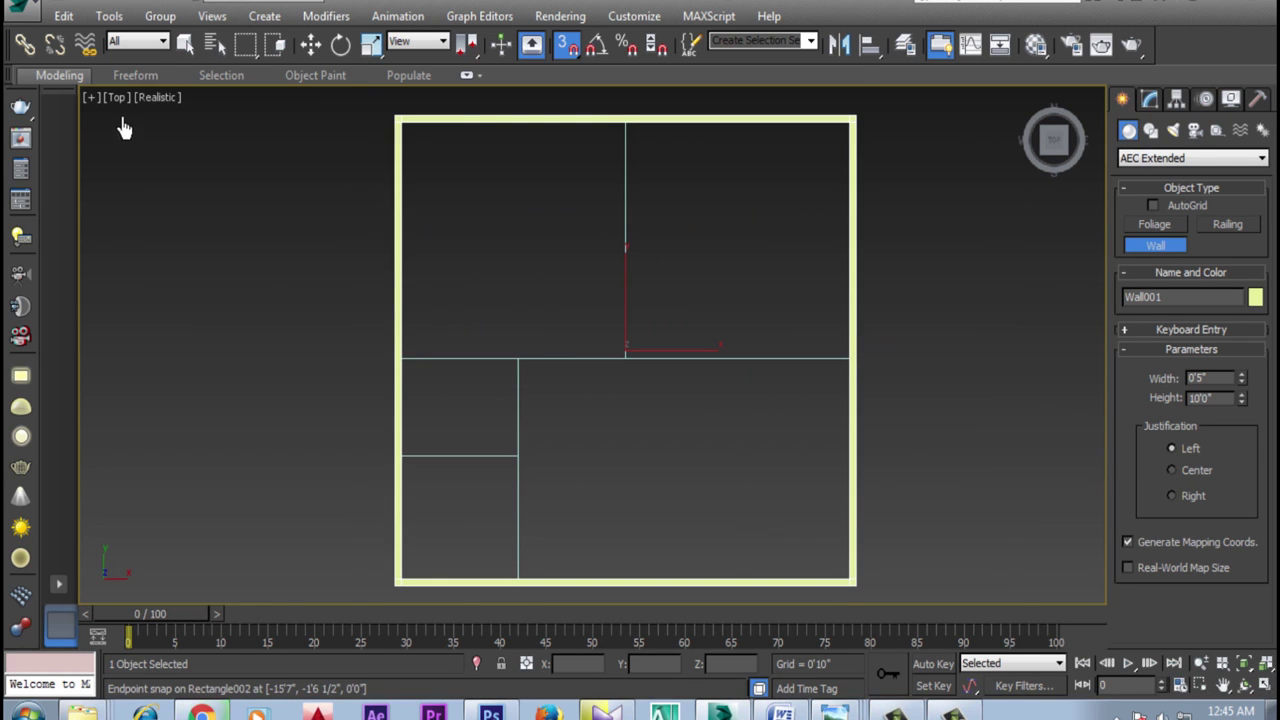
{"action": "left_click", "coordinate": [156, 97]}
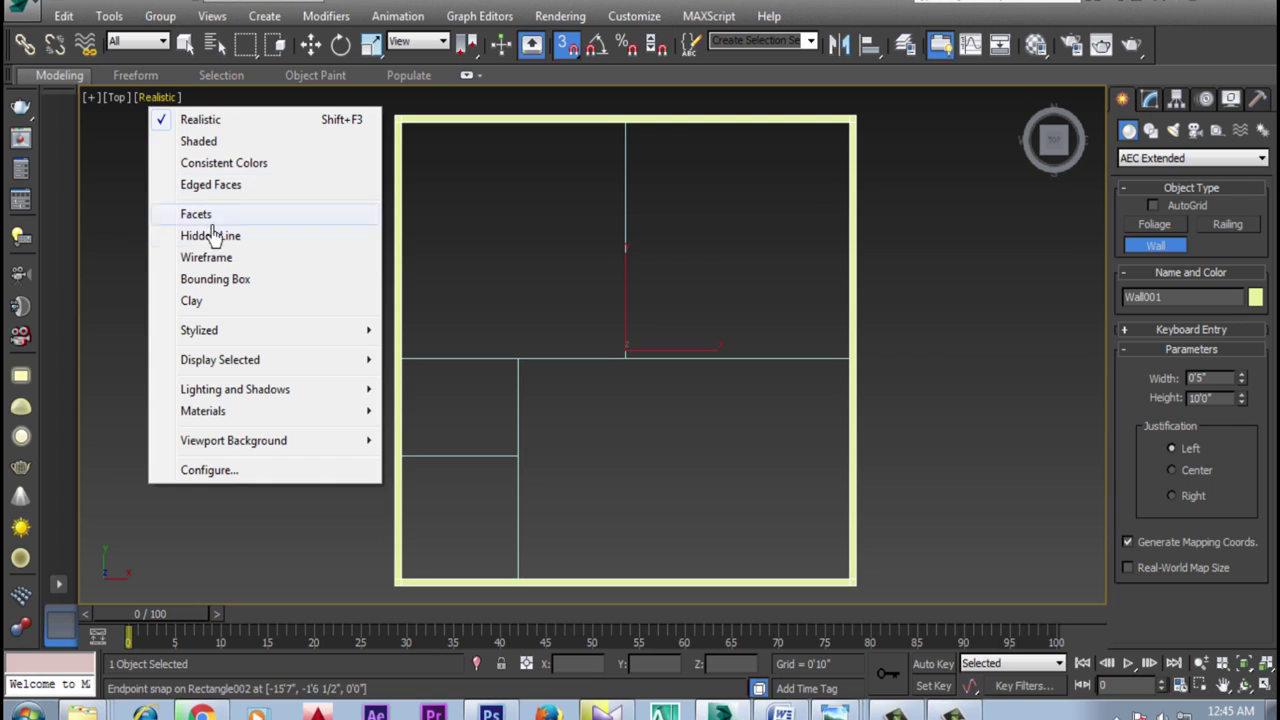
Switch the view to wireframe and set wall Justification to Center
{"action": "left_click", "coordinate": [199, 262]}
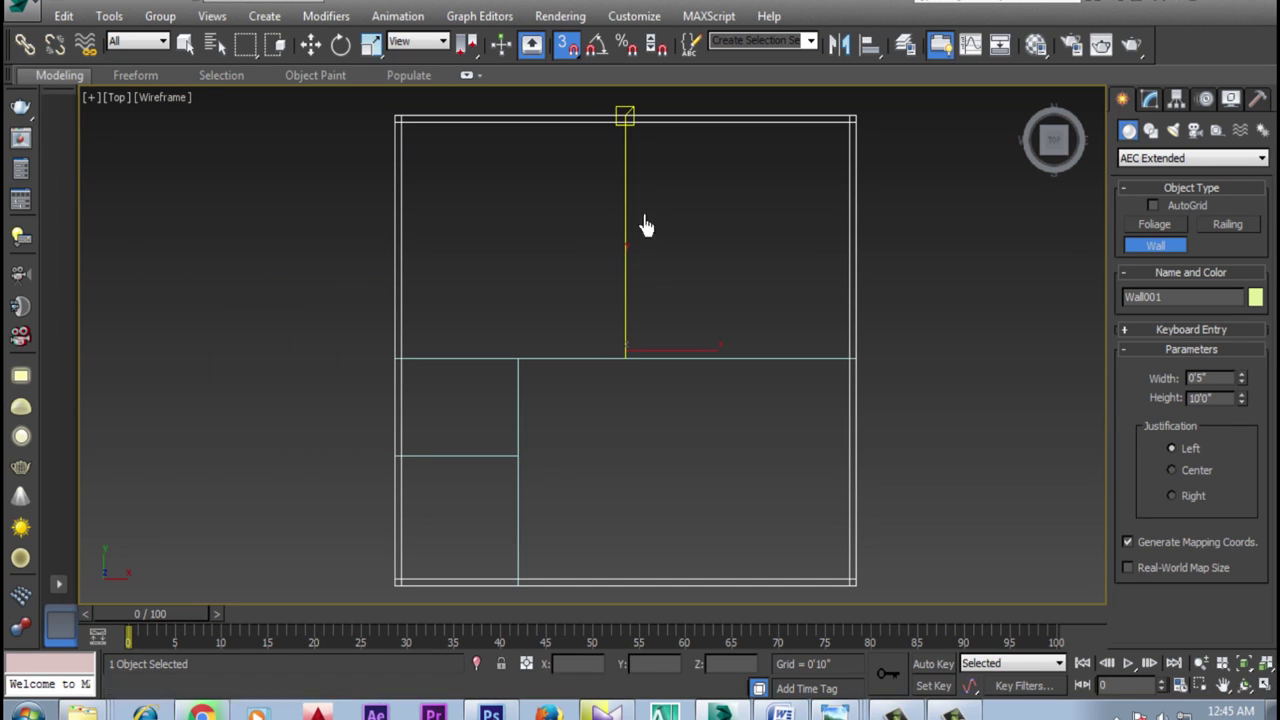
{"action": "right_click", "coordinate": [622, 160]}
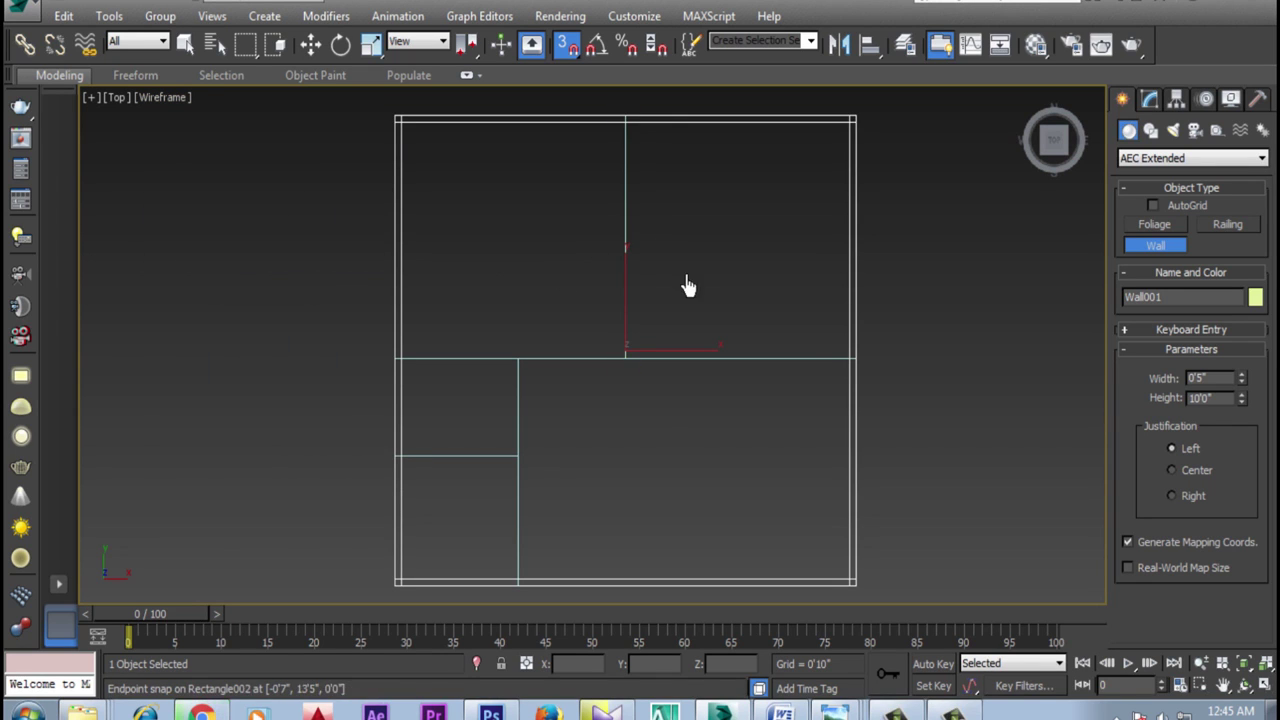
{"action": "left_click", "coordinate": [1203, 478]}
{"action": "middle_click_drag", "start_coordinate": [708, 247], "coordinate": [700, 277]}
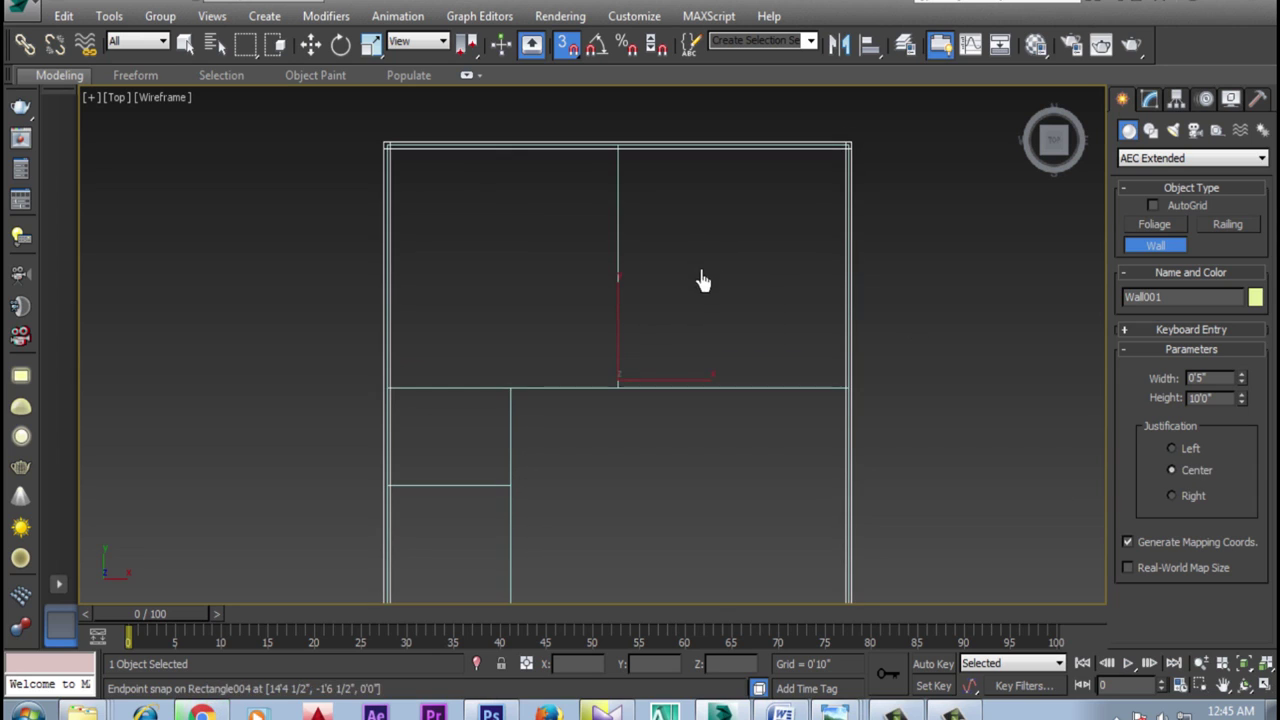
{"action": "scroll", "coordinate": [400, 405], "scroll_direction": "up", "scroll_amount": 1}
{"action": "scroll", "coordinate": [394, 400], "scroll_direction": "up", "scroll_amount": 1}
Draw a horizontal then a vertical interior wall from the left corner along the inner lines
{"action": "left_click", "coordinate": [380, 388]}
{"action": "scroll", "coordinate": [271, 380], "scroll_direction": "down", "scroll_amount": 1}
{"action": "left_click", "coordinate": [988, 397]}
{"action": "left_click", "coordinate": [665, 381]}
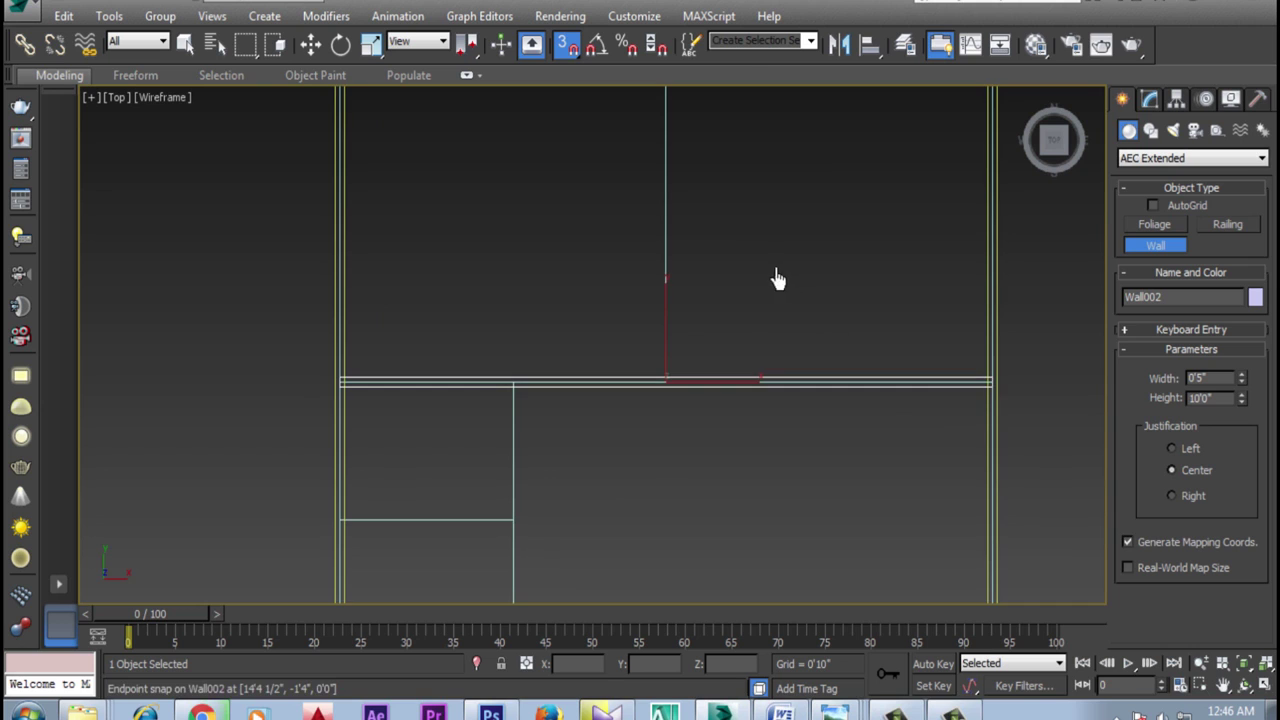
{"action": "middle_click_drag", "start_coordinate": [774, 277], "coordinate": [743, 434]}
{"action": "left_click", "coordinate": [649, 185]}
{"action": "scroll", "coordinate": [649, 185], "scroll_direction": "down", "scroll_amount": 1}
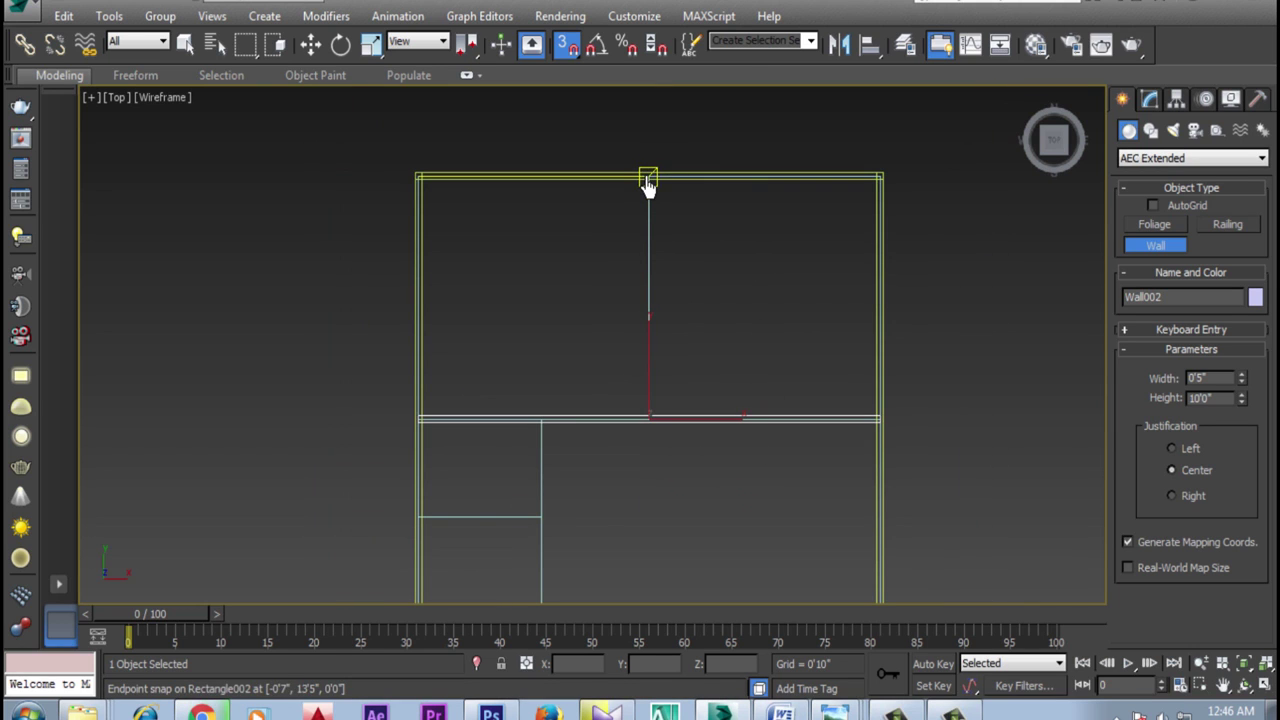
{"action": "right_click", "coordinate": [687, 370]}
{"action": "scroll", "coordinate": [660, 410], "scroll_direction": "up", "scroll_amount": 2}
{"action": "scroll", "coordinate": [655, 436], "scroll_direction": "up", "scroll_amount": 1}
Draw a vertical-then-horizontal interior wall chain from the upper corner, discarding a stray diagonal
{"action": "left_click", "coordinate": [660, 440]}
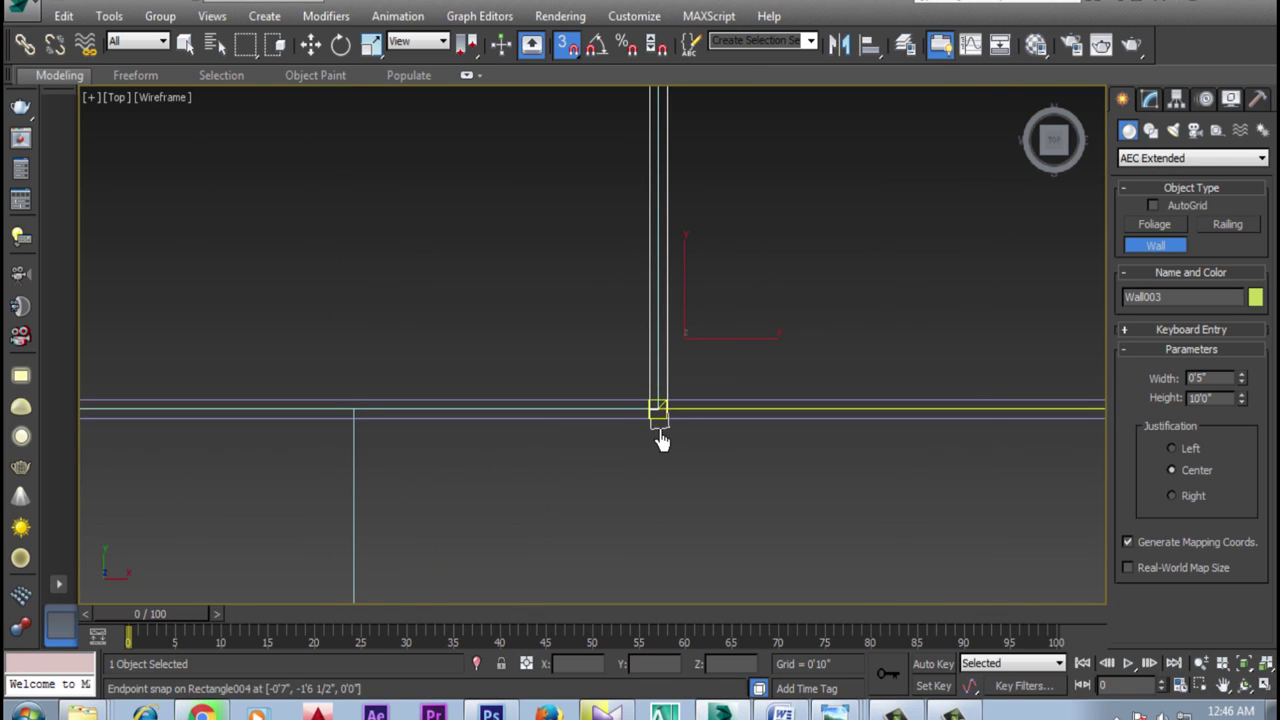
{"action": "right_click", "coordinate": [737, 333]}
{"action": "middle_click_drag", "start_coordinate": [537, 491], "coordinate": [580, 333]}
{"action": "scroll", "coordinate": [497, 200], "scroll_direction": "down", "scroll_amount": 1}
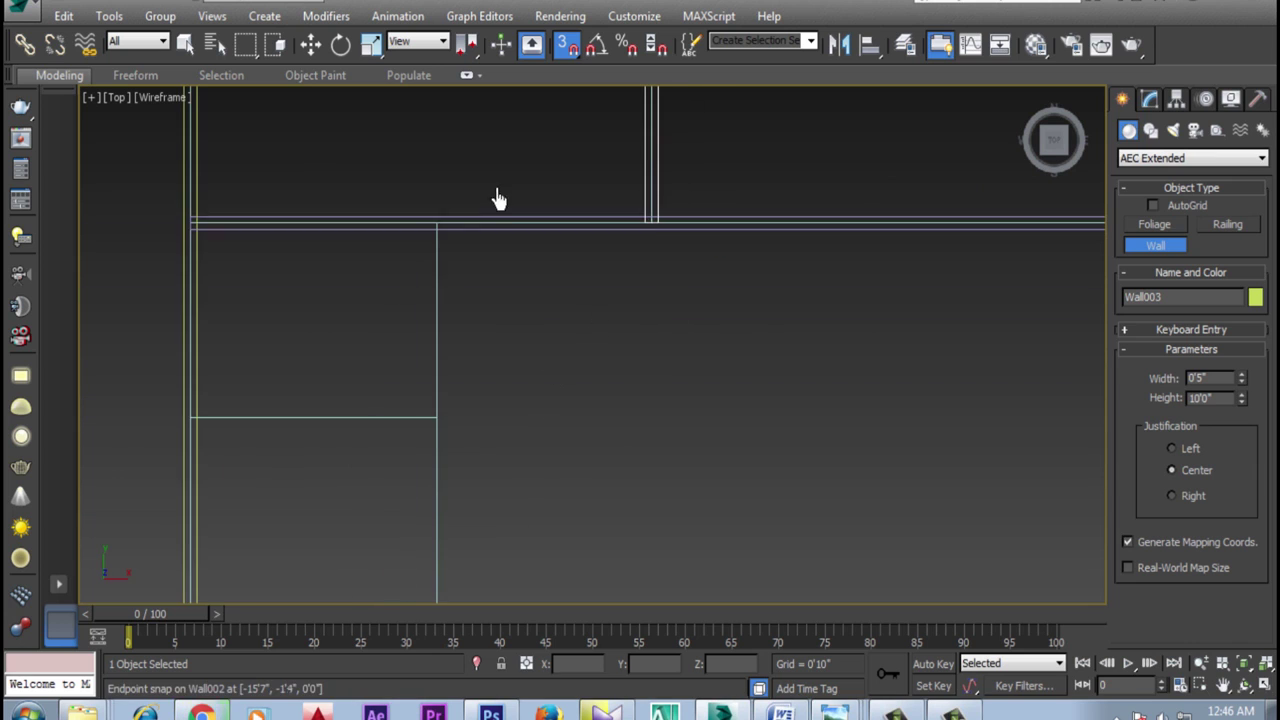
{"action": "left_click", "coordinate": [446, 236]}
{"action": "left_click", "coordinate": [446, 424]}
{"action": "left_click", "coordinate": [195, 425]}
{"action": "right_click", "coordinate": [280, 394]}
Add a single interior wall from the corner down to the bottom snap point
{"action": "middle_click_drag", "start_coordinate": [443, 506], "coordinate": [486, 329]}
{"action": "left_click", "coordinate": [480, 291]}
{"action": "left_click", "coordinate": [475, 546]}
{"action": "right_click", "coordinate": [594, 449]}
{"action": "scroll", "coordinate": [616, 437], "scroll_direction": "down", "scroll_amount": 1}
{"action": "scroll", "coordinate": [586, 476], "scroll_direction": "down", "scroll_amount": 1}
{"action": "scroll", "coordinate": [628, 437], "scroll_direction": "down", "scroll_amount": 1}
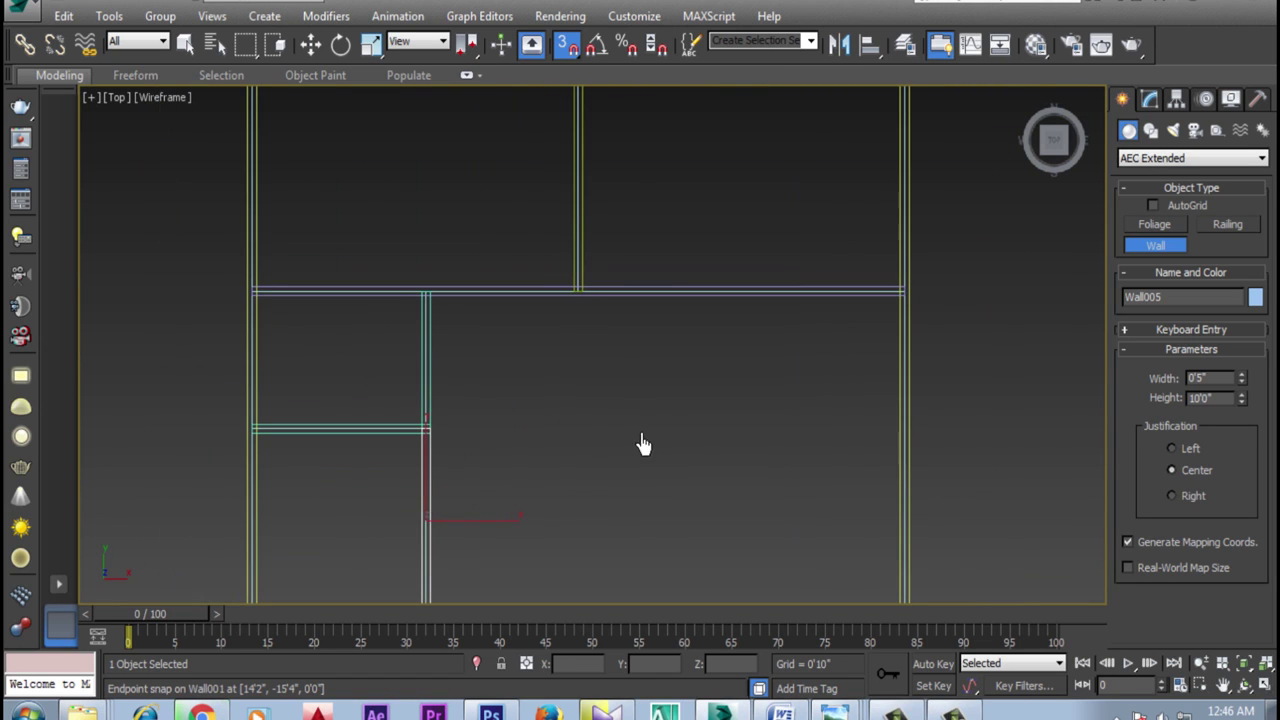
Restore the four-view layout, turn snapping off and stop wall creation
{"action": "left_click", "coordinate": [1265, 686]}
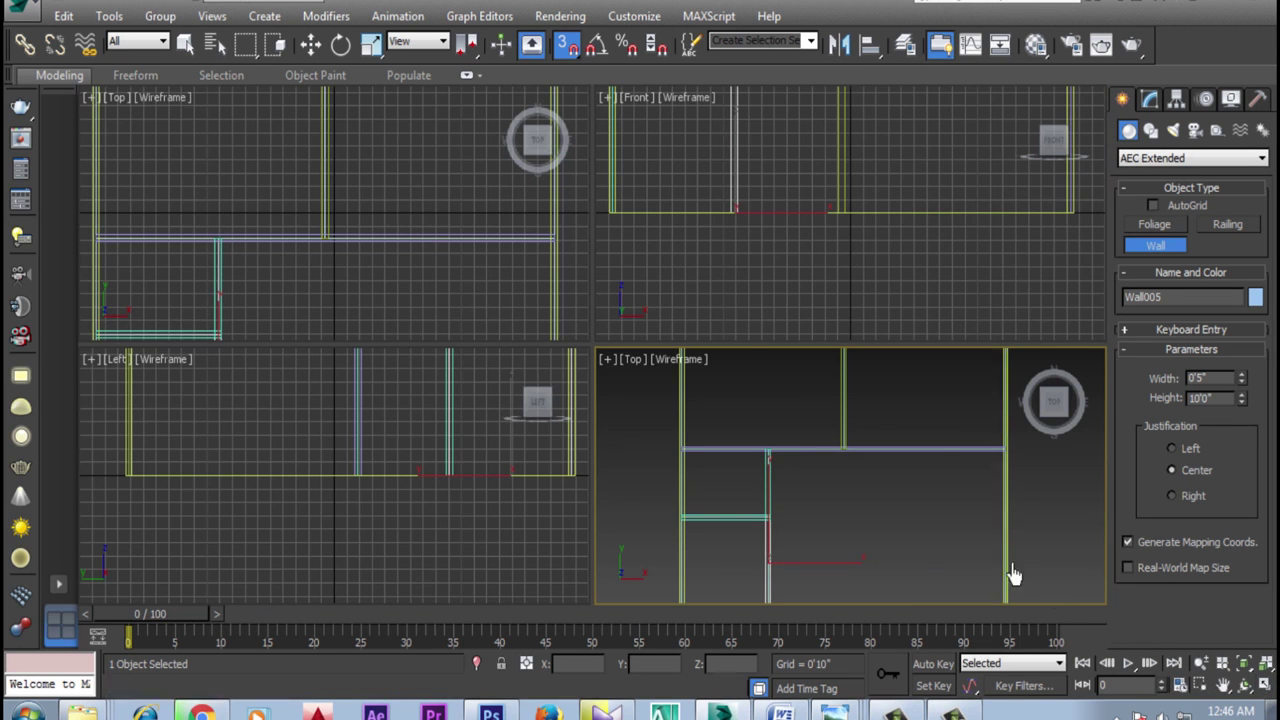
{"action": "scroll", "coordinate": [877, 545], "scroll_direction": "down", "scroll_amount": 2}
{"action": "scroll", "coordinate": [863, 490], "scroll_direction": "down", "scroll_amount": 1}
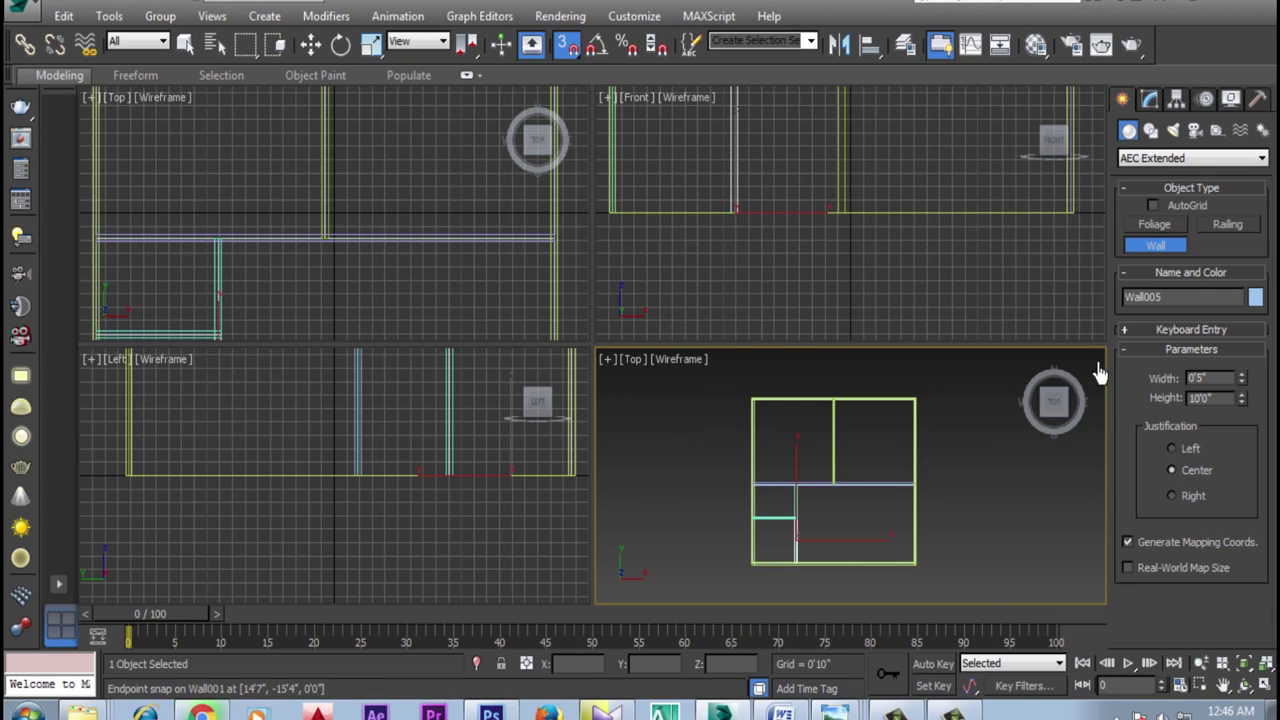
{"action": "left_click", "coordinate": [566, 44]}
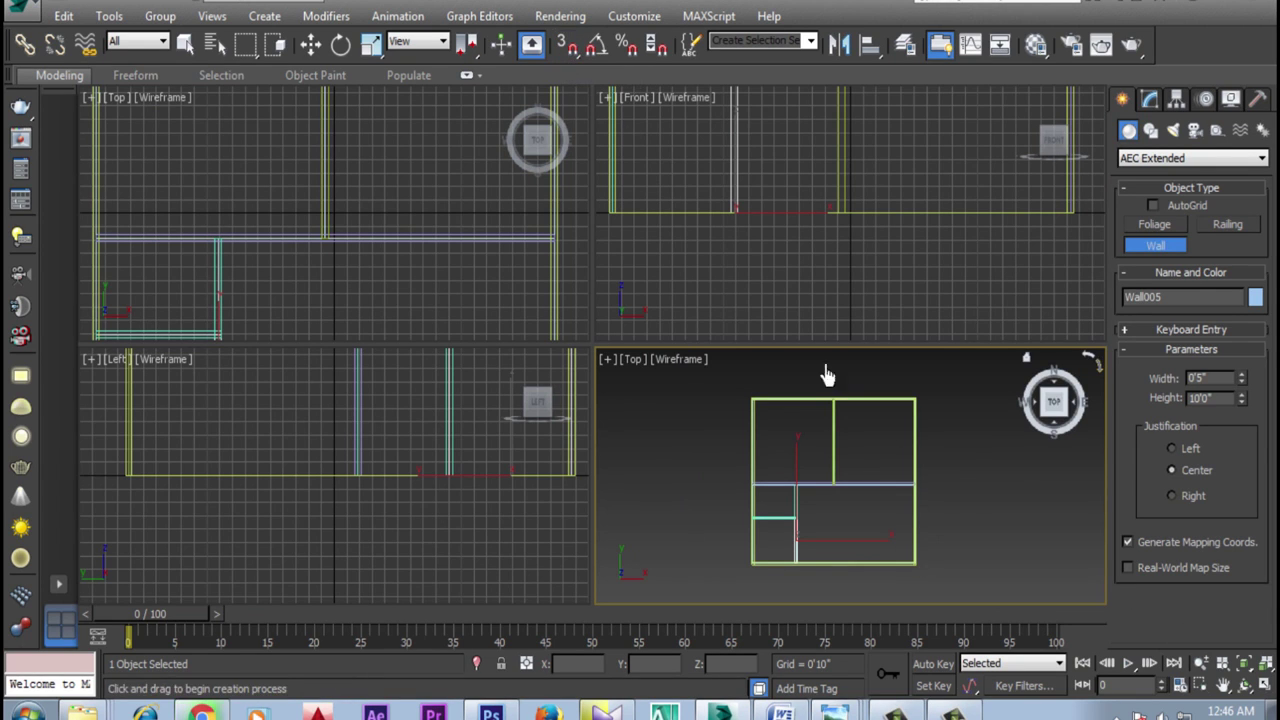
{"action": "right_click", "coordinate": [965, 477]}
Maximize the Top viewport and orbit the plan into an angled 3D view
{"action": "left_click", "coordinate": [1266, 695]}
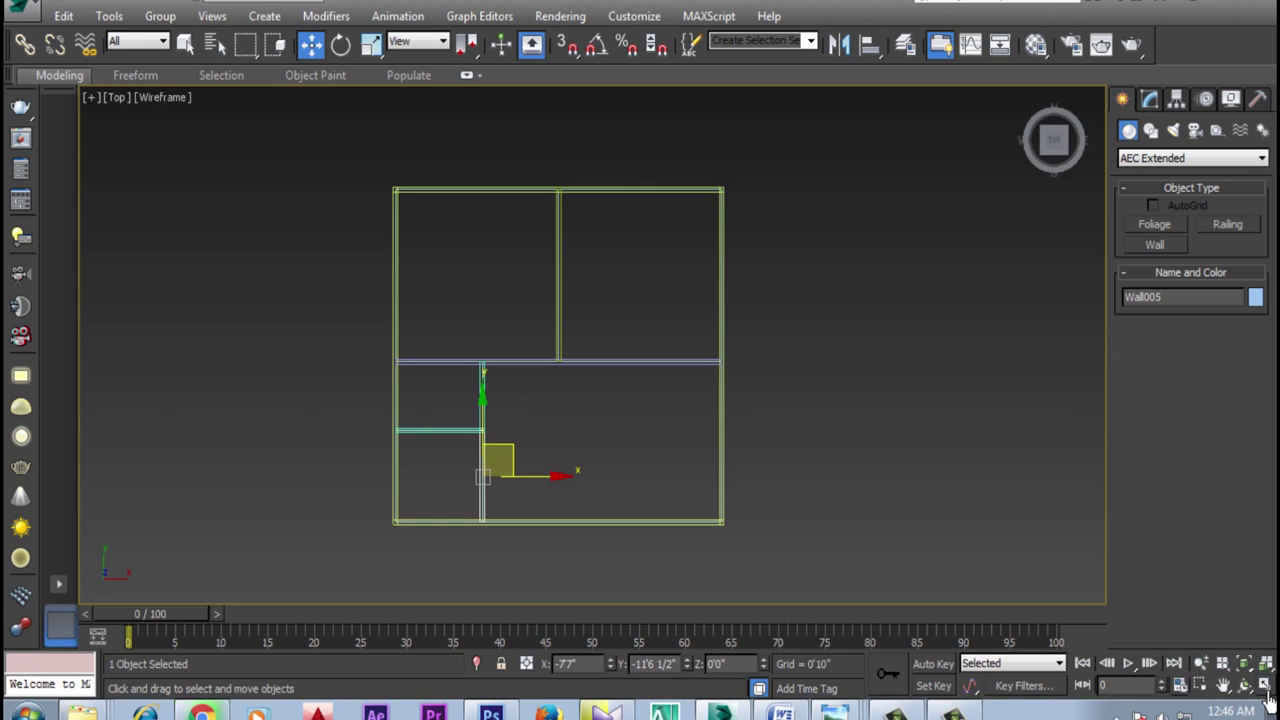
{"action": "left_click", "coordinate": [1244, 685]}
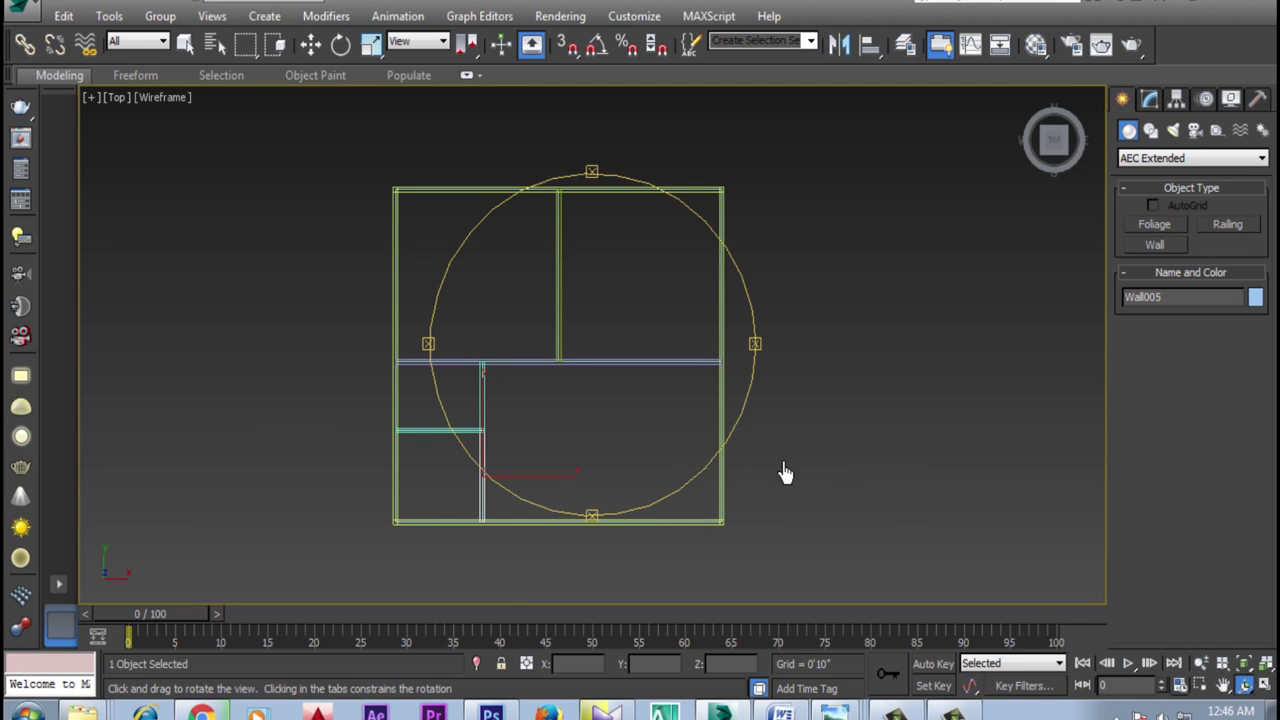
{"action": "left_click", "coordinate": [1266, 690]}
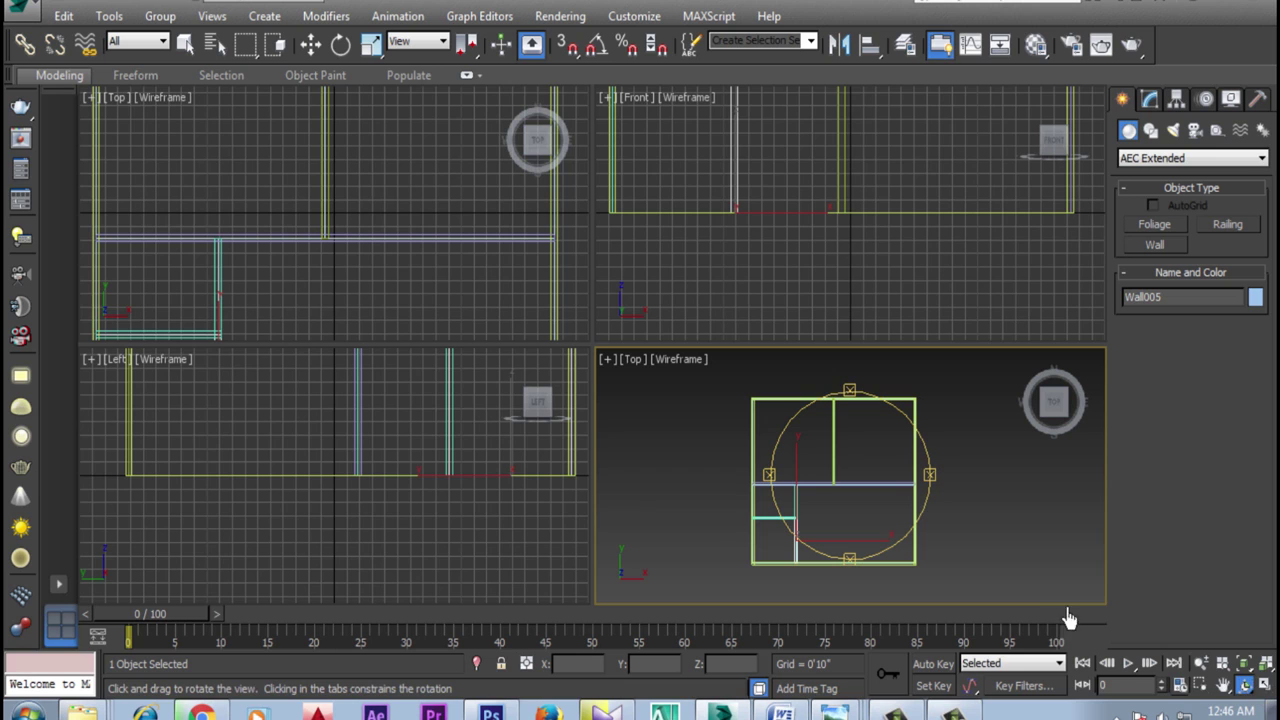
{"action": "left_click", "coordinate": [1266, 690]}
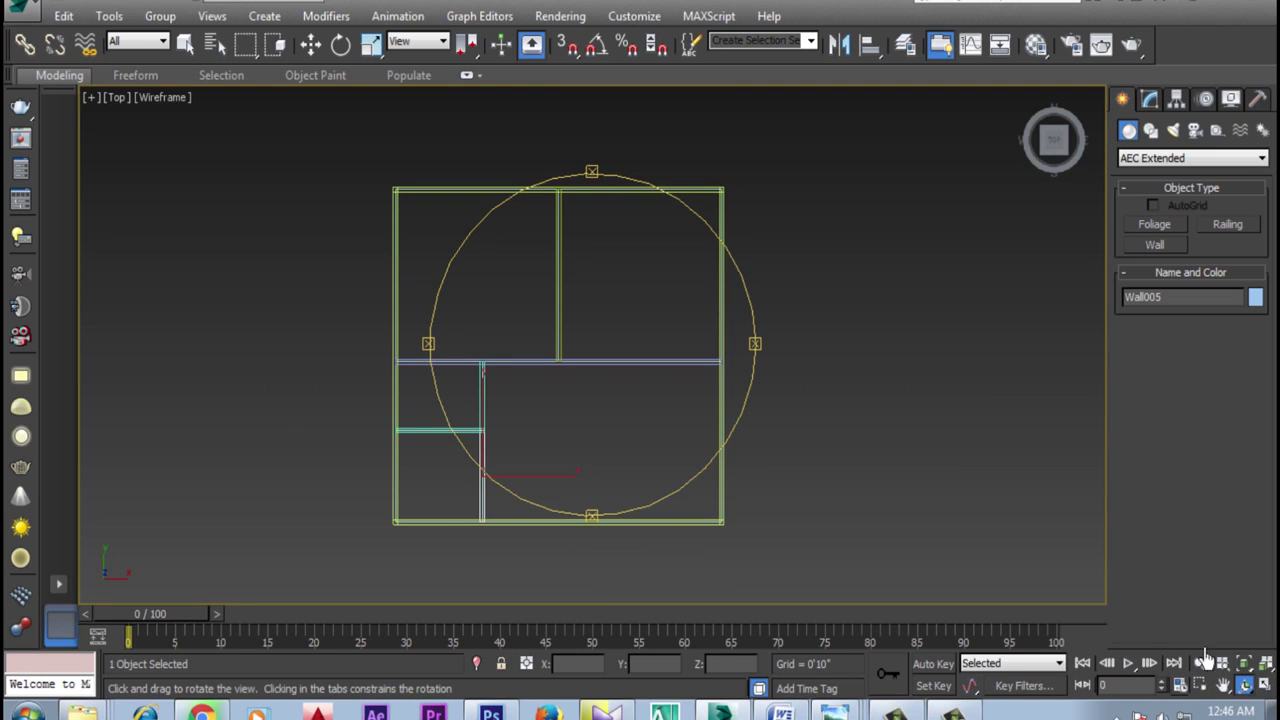
{"action": "key", "text": "w"}
{"action": "middle_click_drag", "start_coordinate": [733, 375], "coordinate": [646, 363]}
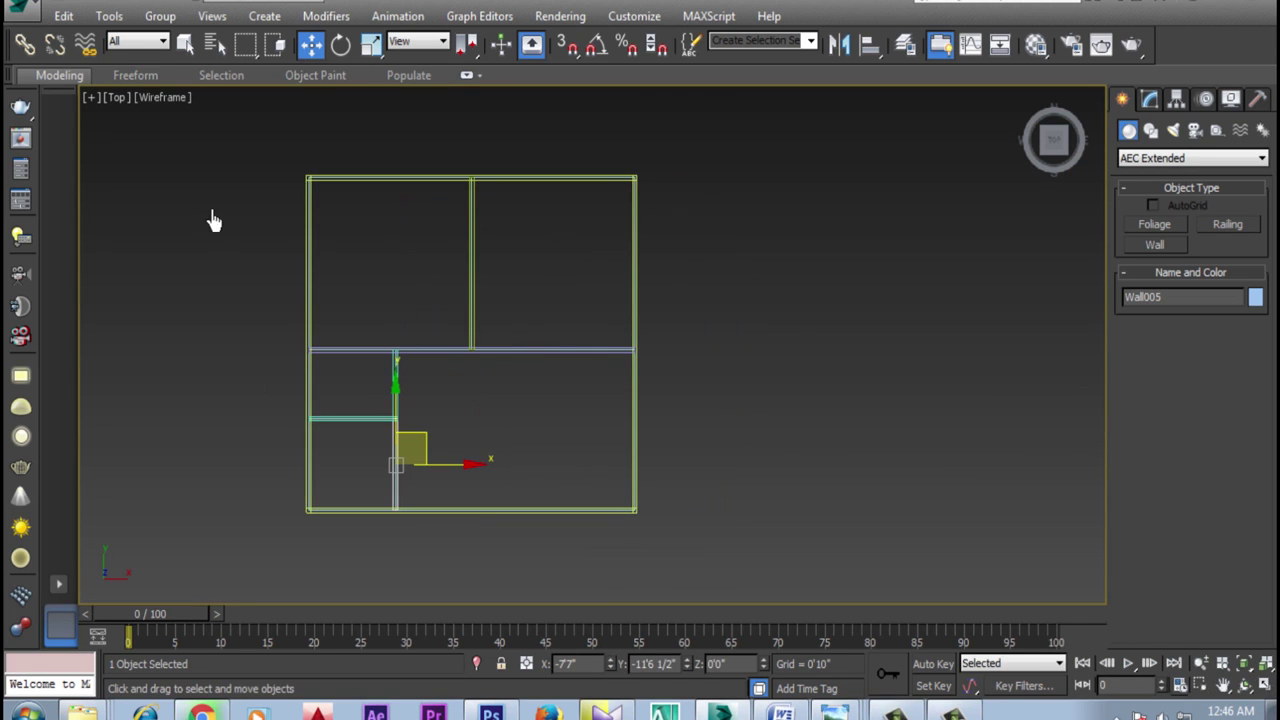
{"action": "left_click", "coordinate": [1245, 686]}
{"action": "mouse_move", "coordinate": [640, 449]}
{"action": "left_mouse_down"}
{"action": "mouse_move", "coordinate": [603, 397]}
{"action": "mouse_move", "coordinate": [614, 337]}
{"action": "mouse_move", "coordinate": [676, 308]}
{"action": "mouse_move", "coordinate": [574, 392]}
{"action": "mouse_move", "coordinate": [723, 363]}
{"action": "left_mouse_up"}
Switch the viewport display style to Shaded so the walls appear solid
{"action": "key", "text": "w"}
{"action": "left_click", "coordinate": [207, 100]}
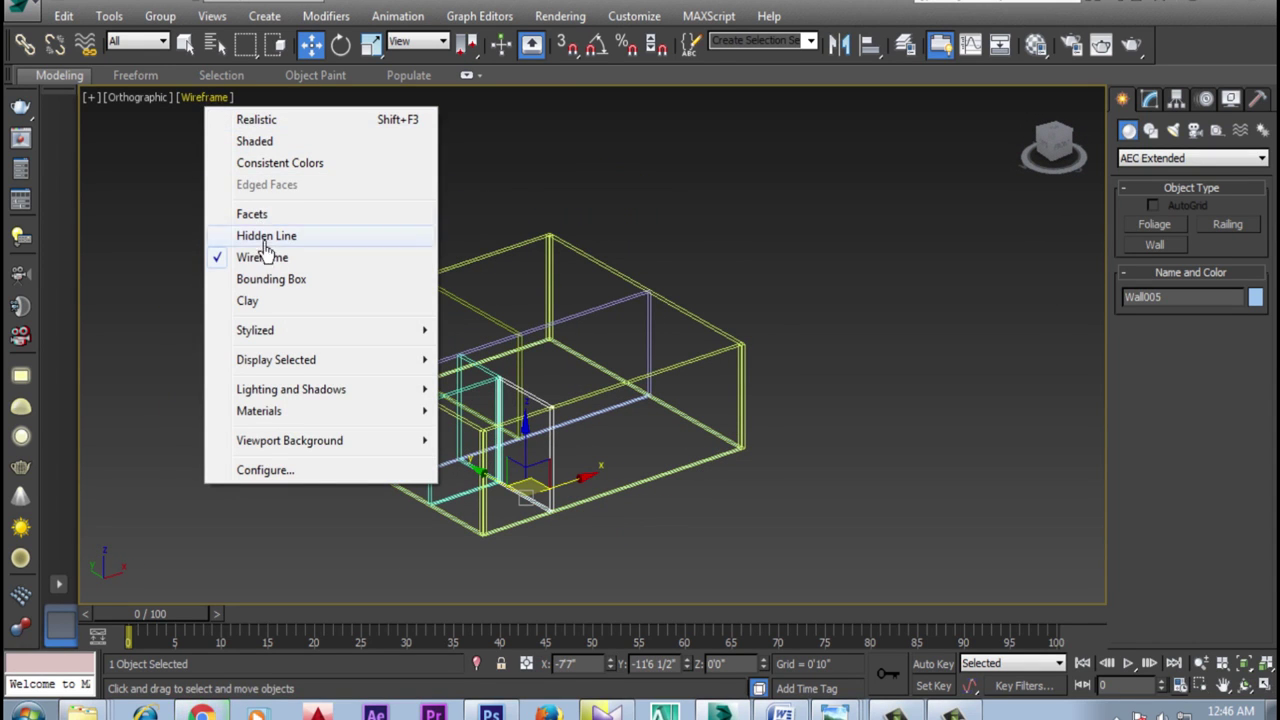
{"action": "left_click", "coordinate": [256, 142]}
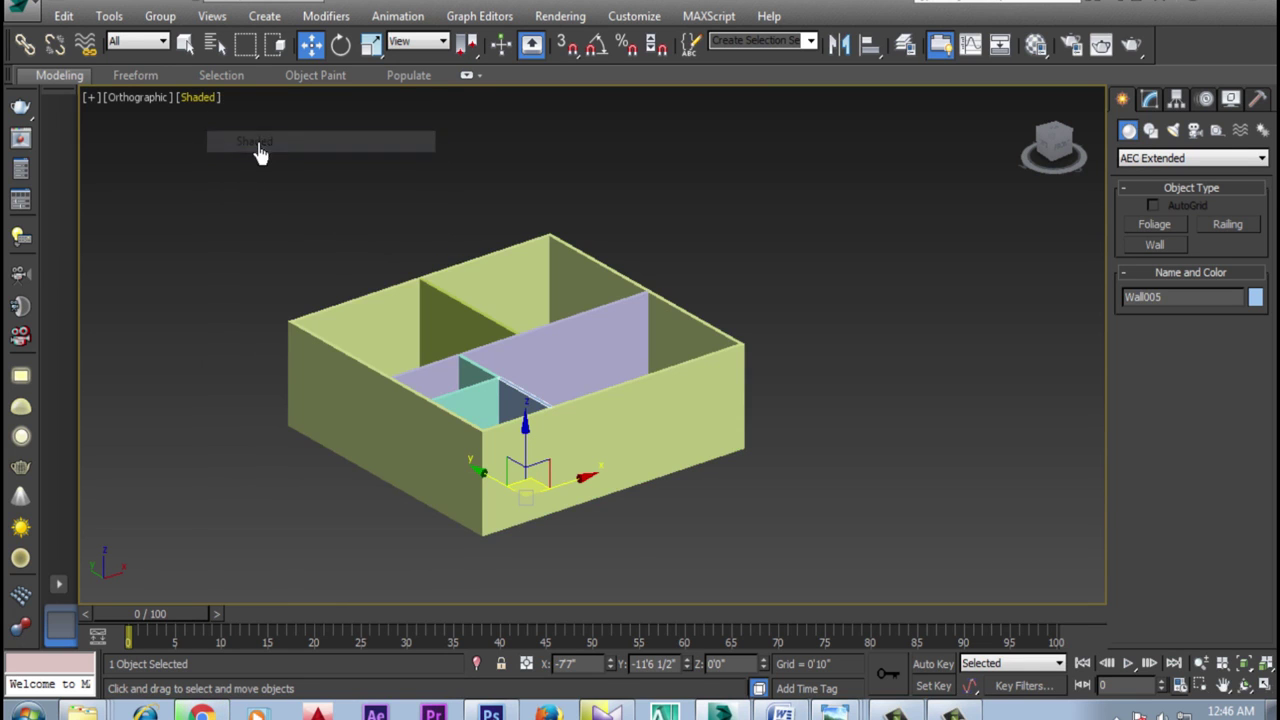
Orbit, zoom and pan to frame the house from an angle above
{"action": "left_click", "coordinate": [1244, 687]}
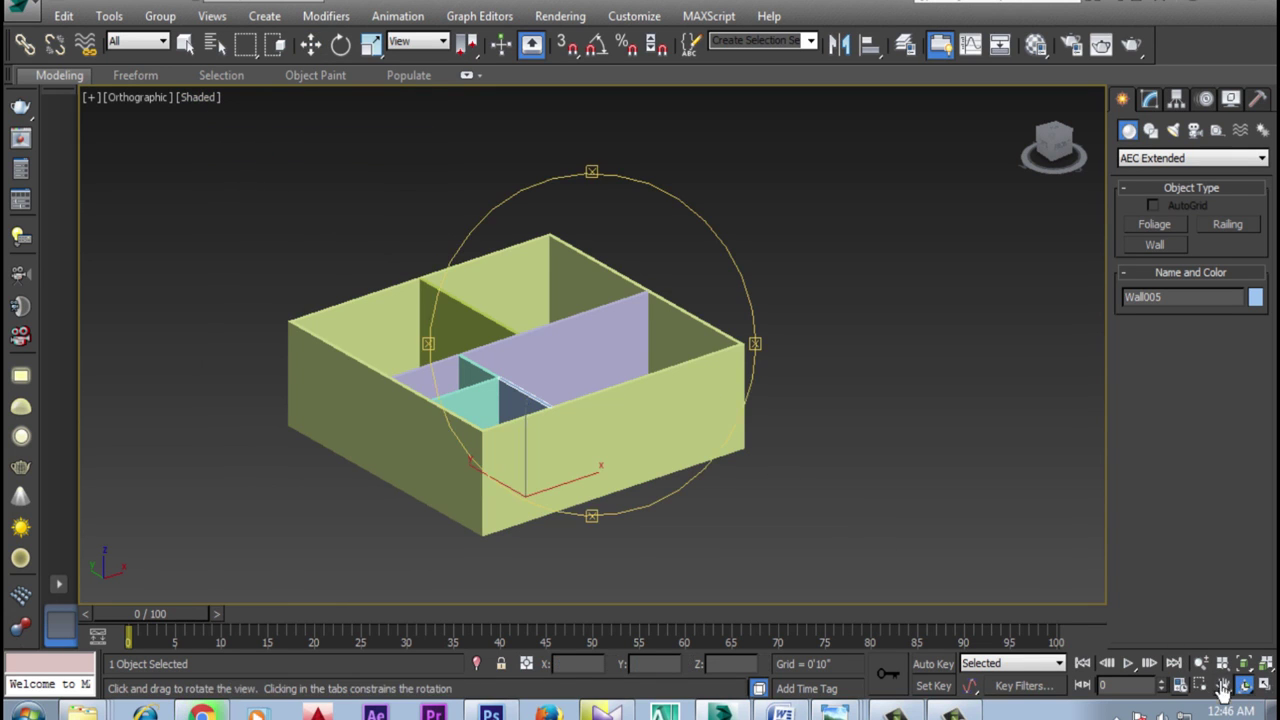
{"action": "mouse_move", "coordinate": [582, 403]}
{"action": "left_mouse_down"}
{"action": "mouse_move", "coordinate": [502, 453]}
{"action": "mouse_move", "coordinate": [443, 455]}
{"action": "mouse_move", "coordinate": [663, 386]}
{"action": "left_mouse_up"}
{"action": "key", "text": "w"}
{"action": "scroll", "coordinate": [671, 491], "scroll_direction": "up", "scroll_amount": 3}
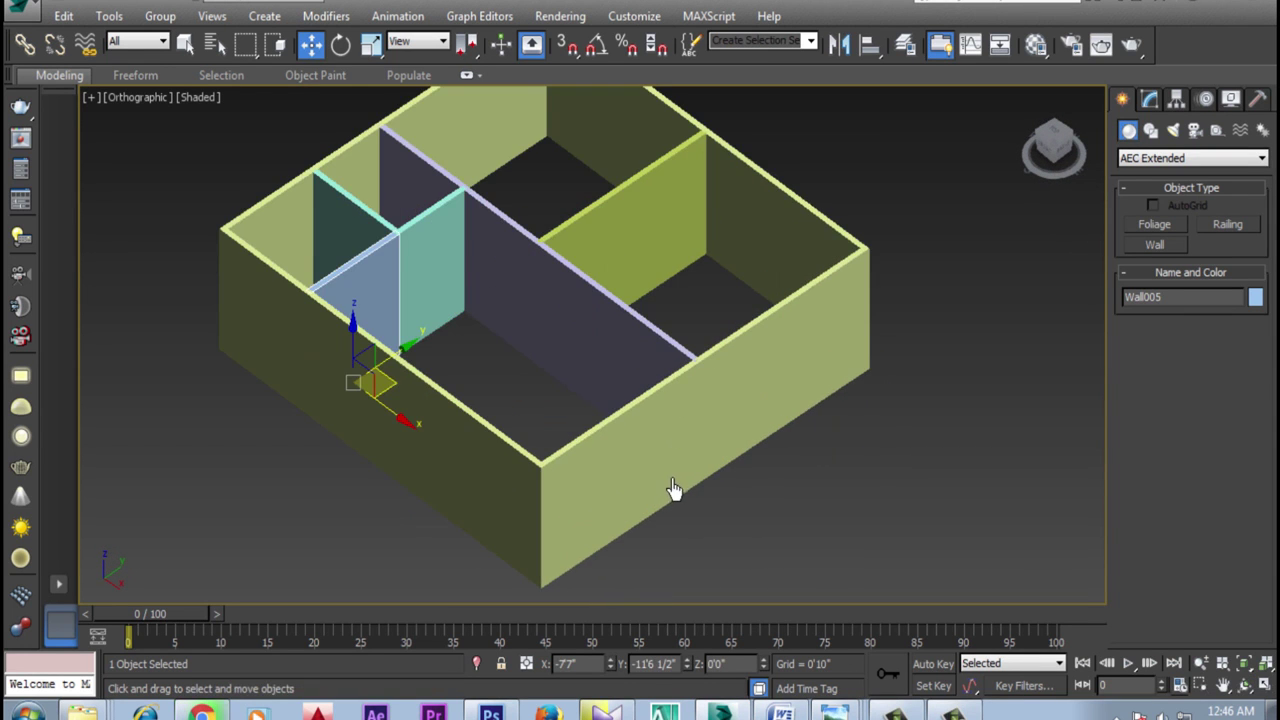
{"action": "middle_click_drag", "start_coordinate": [396, 183], "coordinate": [327, 237]}
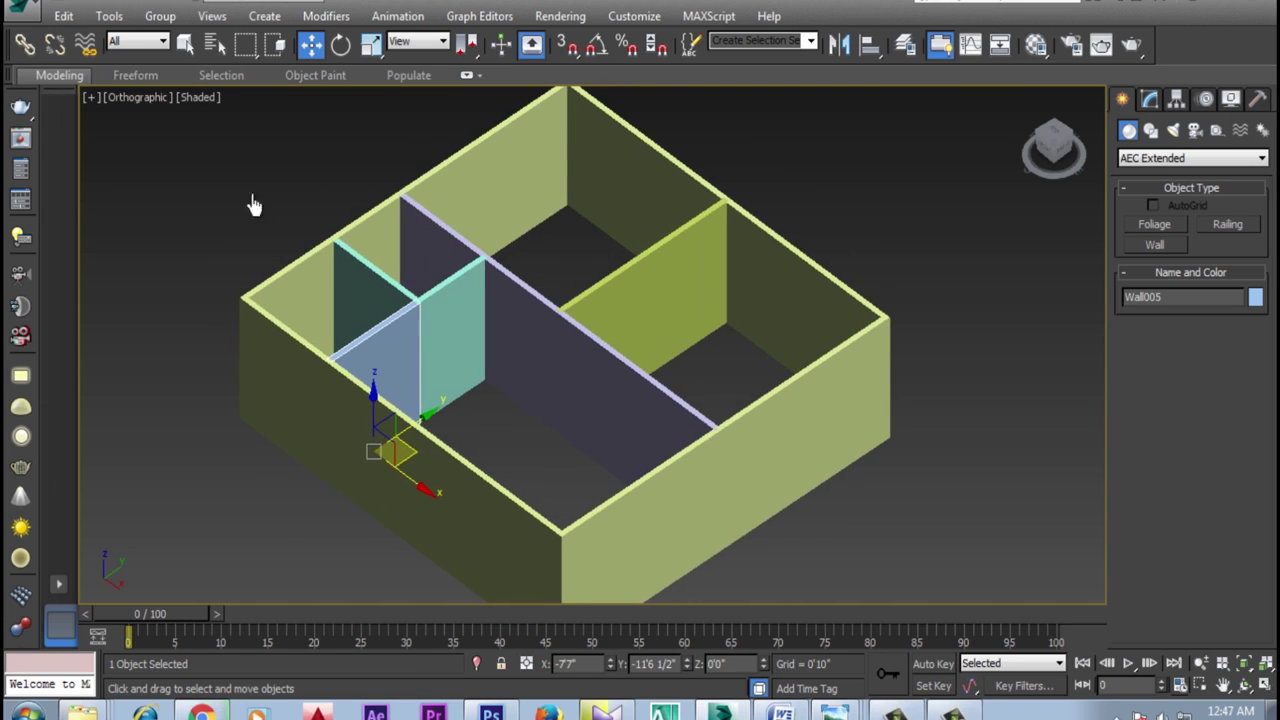
{"action": "left_click", "coordinate": [140, 97]}
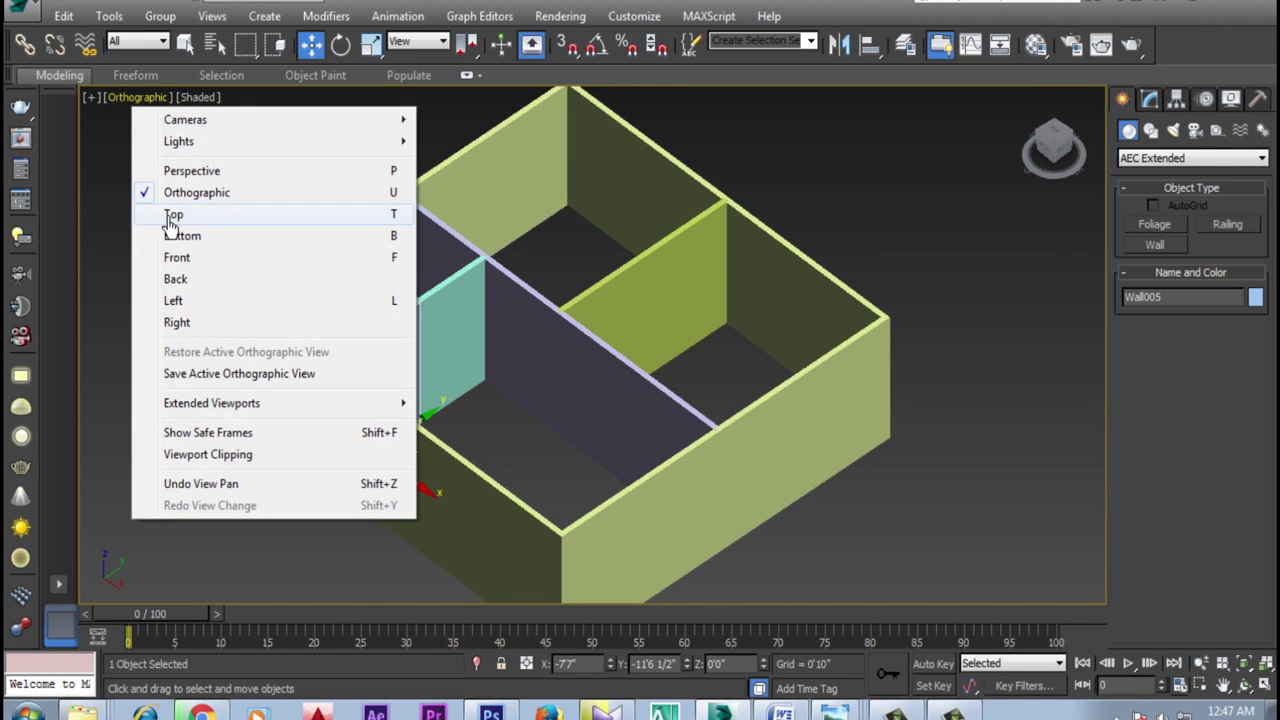
Change to the Top view, fit the whole floor plan, and open the object category list
{"action": "left_click", "coordinate": [166, 212]}
{"action": "middle_click_drag", "start_coordinate": [655, 348], "coordinate": [666, 394]}
{"action": "scroll", "coordinate": [666, 410], "scroll_direction": "down", "scroll_amount": 5}
{"action": "scroll", "coordinate": [683, 403], "scroll_direction": "down", "scroll_amount": 2}
{"action": "scroll", "coordinate": [683, 403], "scroll_direction": "up", "scroll_amount": 2}
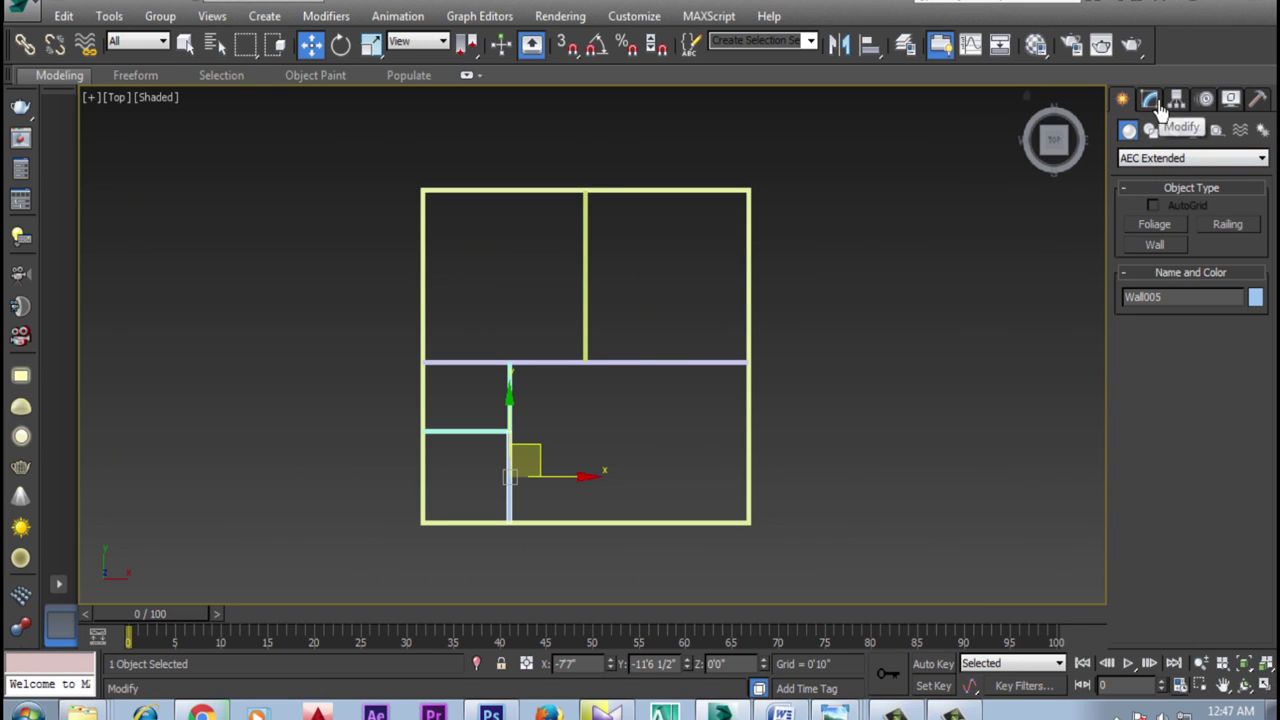
{"action": "left_click", "coordinate": [1145, 163]}
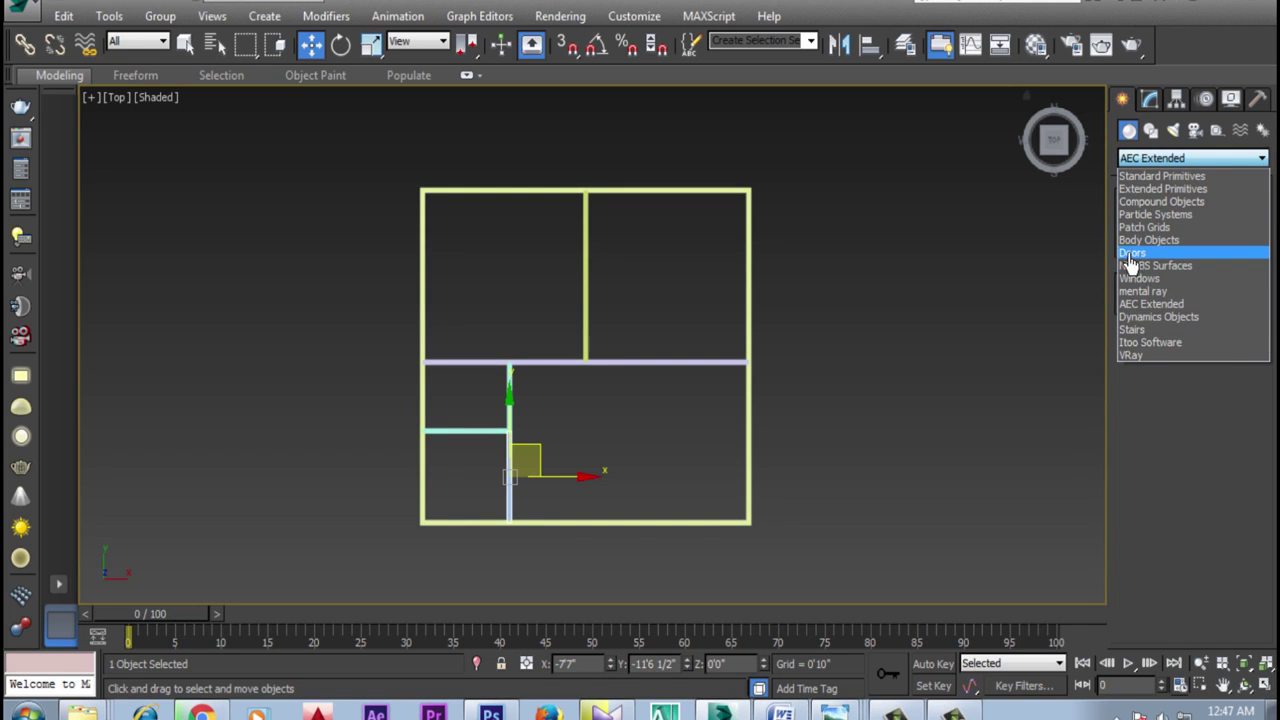
Choose the Doors category and set the door type to Pivot
{"action": "left_click", "coordinate": [1180, 253]}
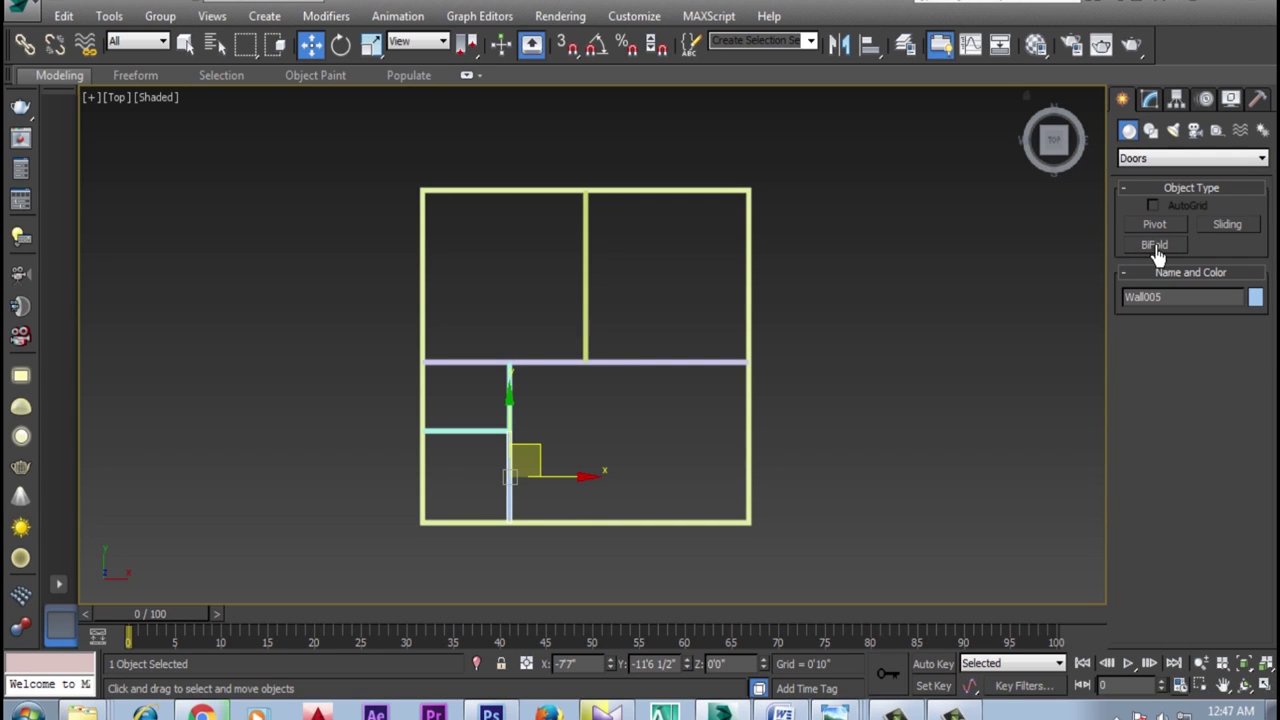
{"action": "left_click", "coordinate": [1155, 245]}
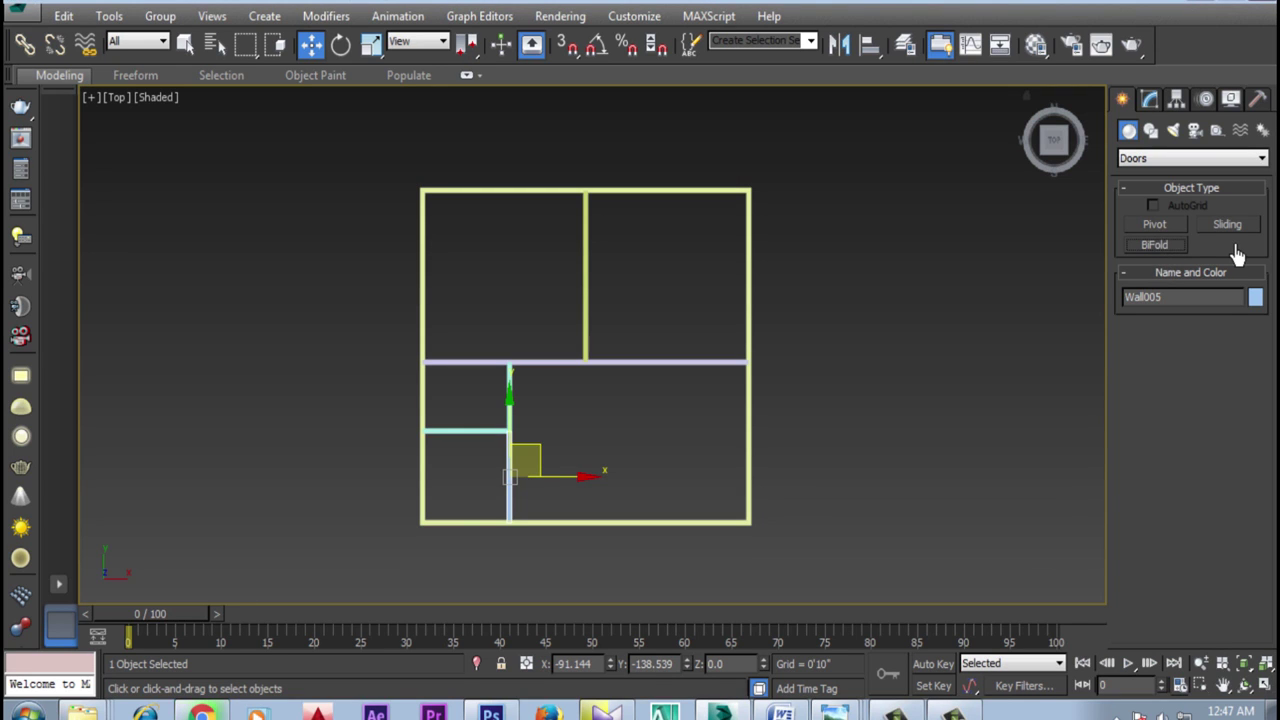
{"action": "left_click", "coordinate": [1157, 244]}
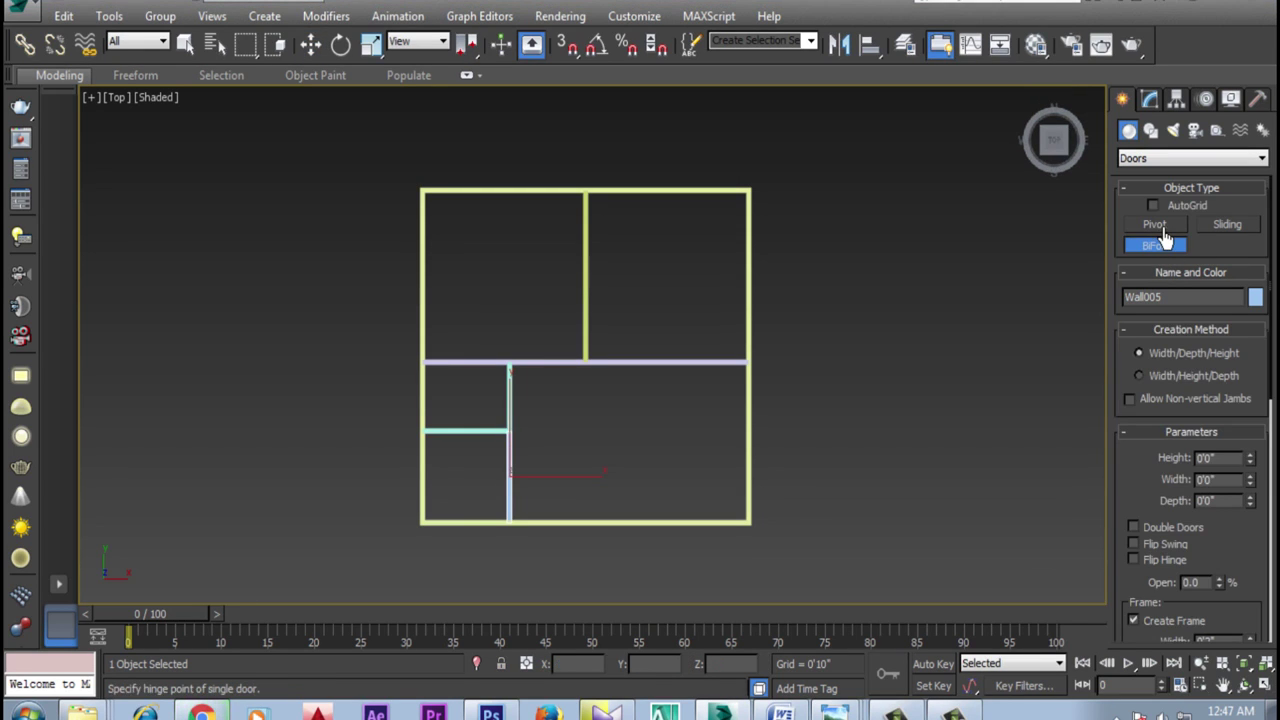
{"action": "left_click", "coordinate": [1155, 224]}
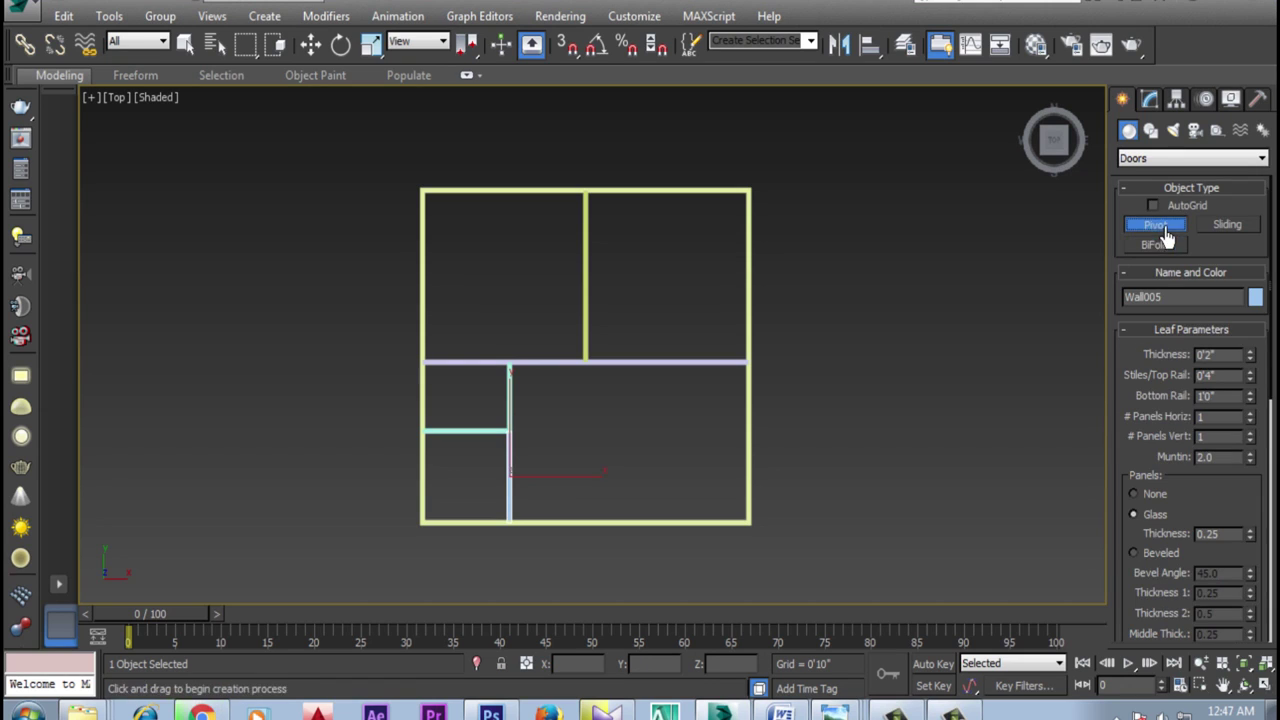
Zoom to the central wall, turn snapping on, show Wireframe, and enable Edge/Segment snap
{"action": "middle_click_drag", "start_coordinate": [526, 386], "coordinate": [457, 420]}
{"action": "scroll", "coordinate": [470, 410], "scroll_direction": "up", "scroll_amount": 5}
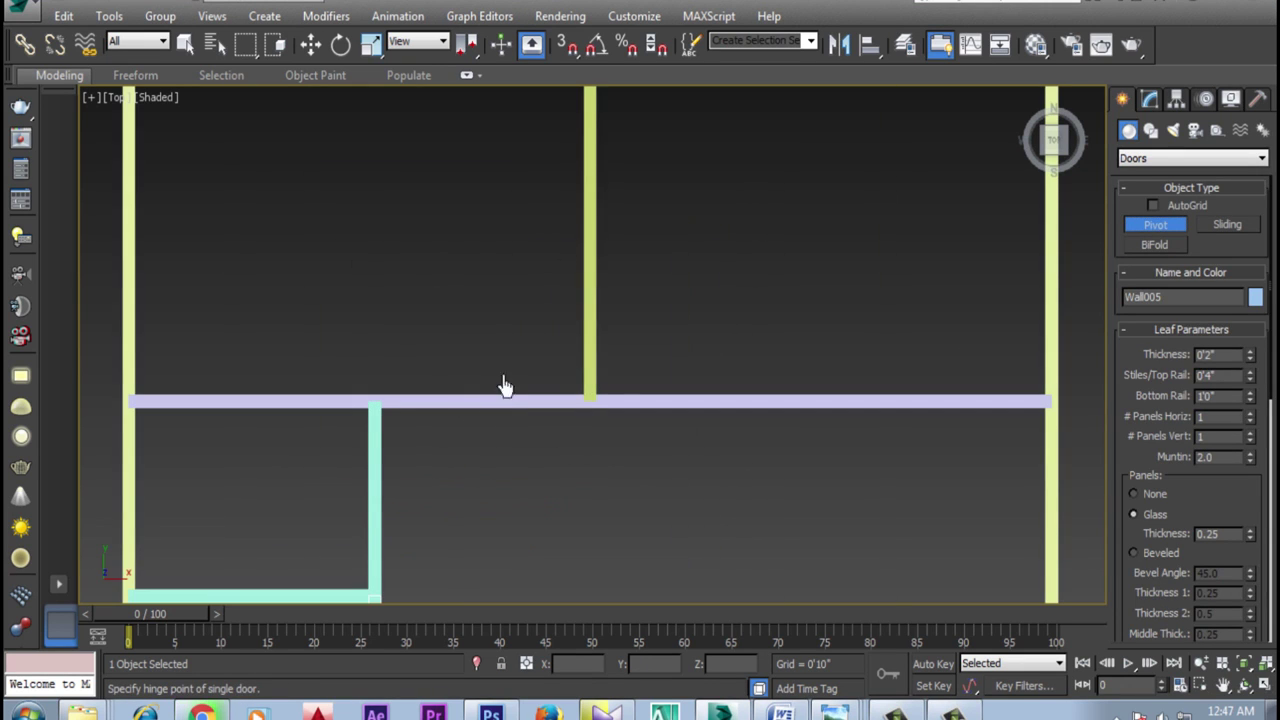
{"action": "left_click", "coordinate": [566, 44]}
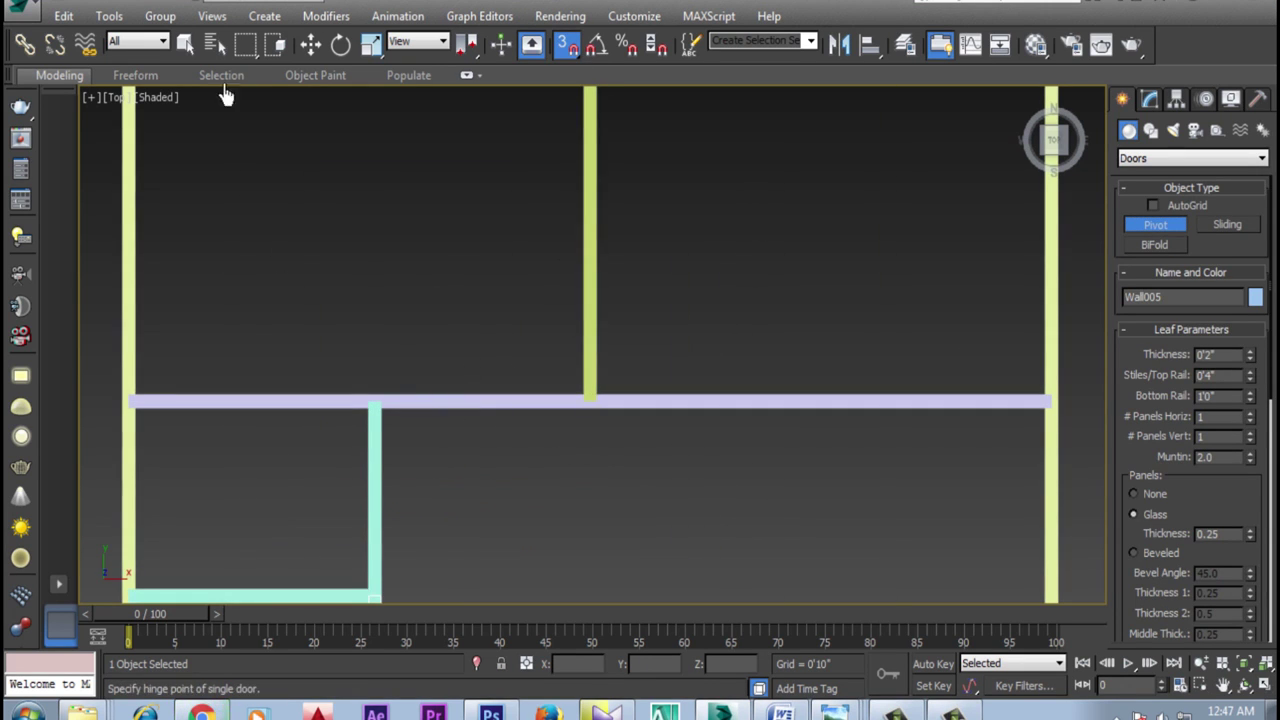
{"action": "left_click", "coordinate": [152, 99]}
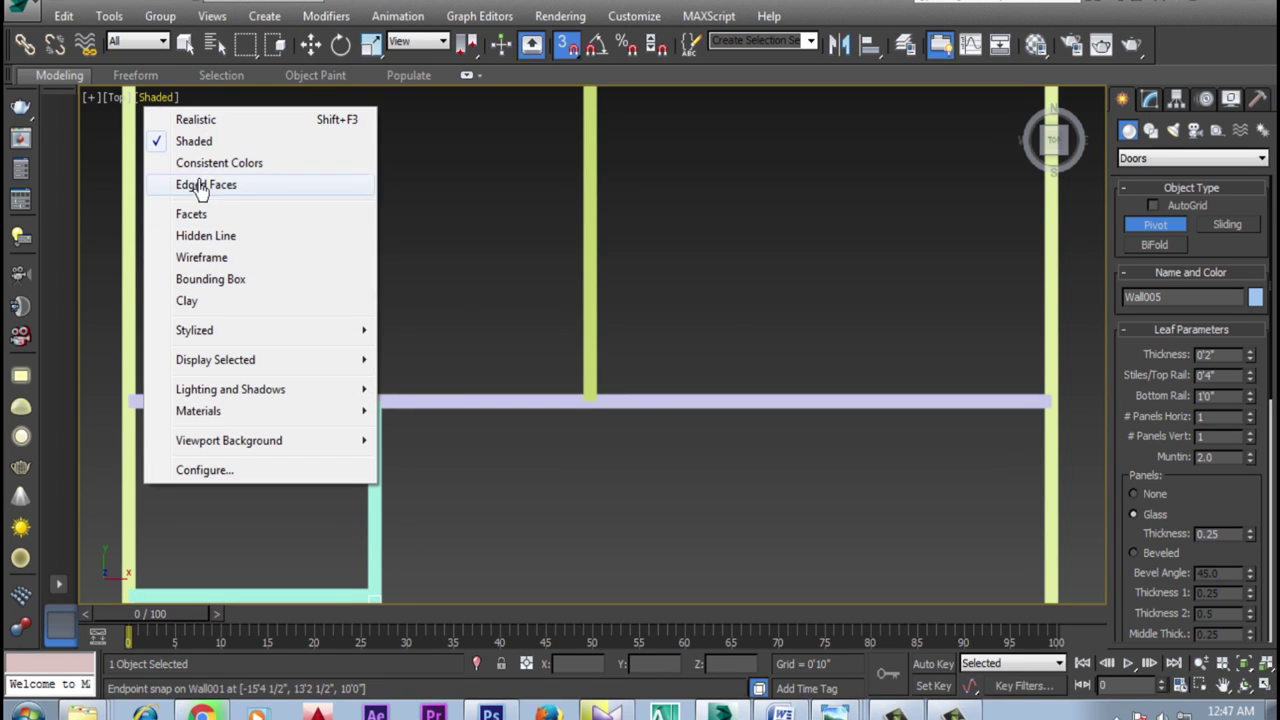
{"action": "left_click", "coordinate": [215, 257]}
{"action": "scroll", "coordinate": [525, 430], "scroll_direction": "up", "scroll_amount": 2}
{"action": "scroll", "coordinate": [520, 380], "scroll_direction": "up", "scroll_amount": 2}
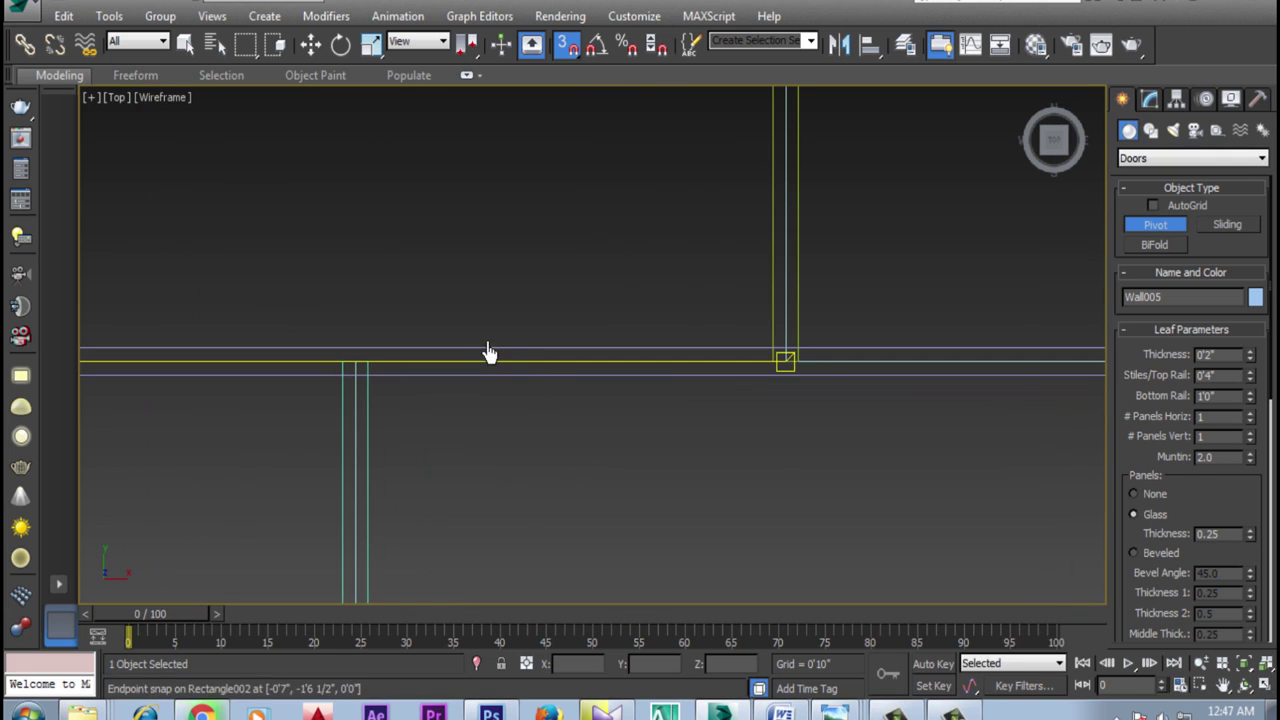
{"action": "right_click", "coordinate": [567, 50]}
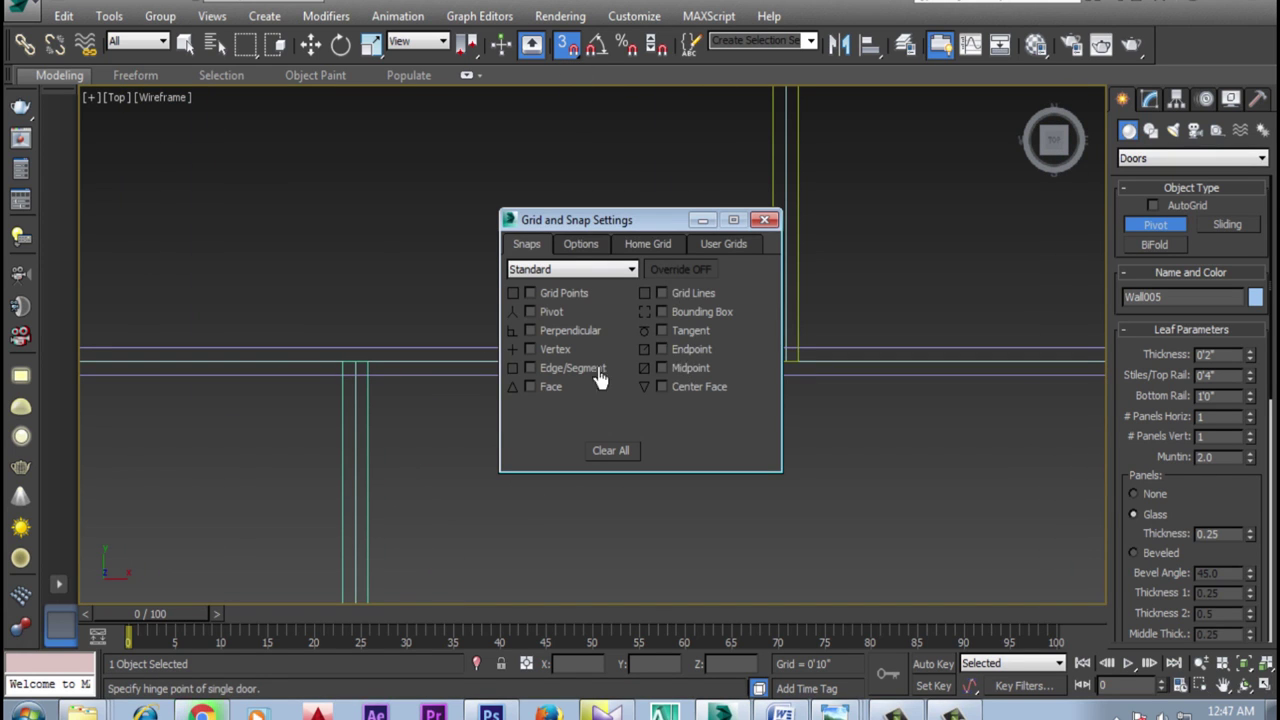
{"action": "left_click", "coordinate": [766, 220]}
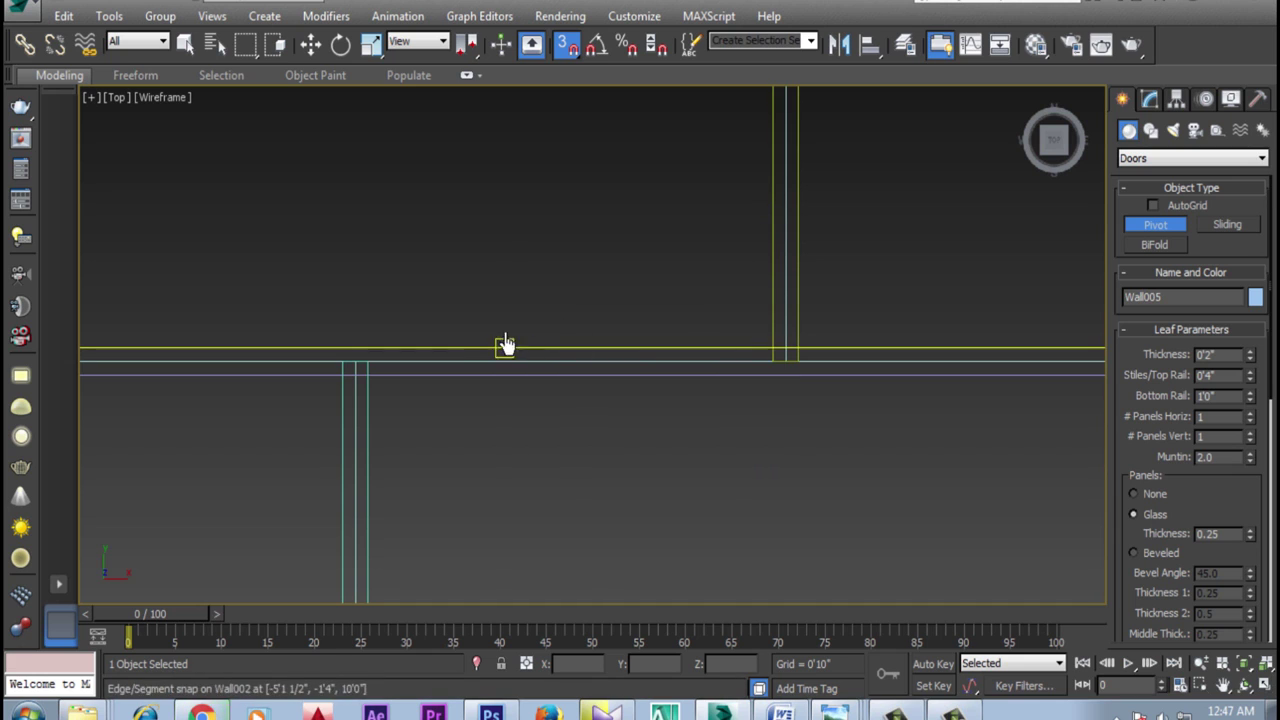
Draw a pivot door along the horizontal wall, setting its width, depth and height
{"action": "left_click_drag", "start_coordinate": [484, 347], "coordinate": [694, 352]}
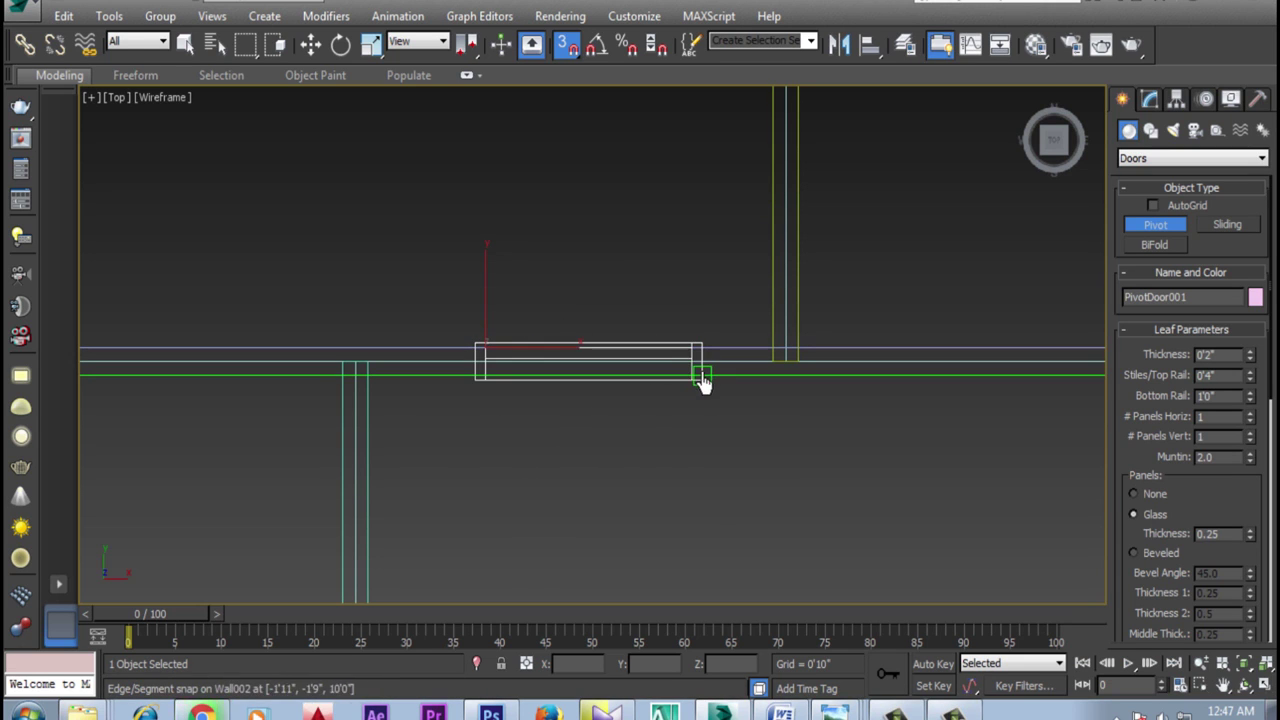
{"action": "scroll", "coordinate": [697, 366], "scroll_direction": "up", "scroll_amount": 2}
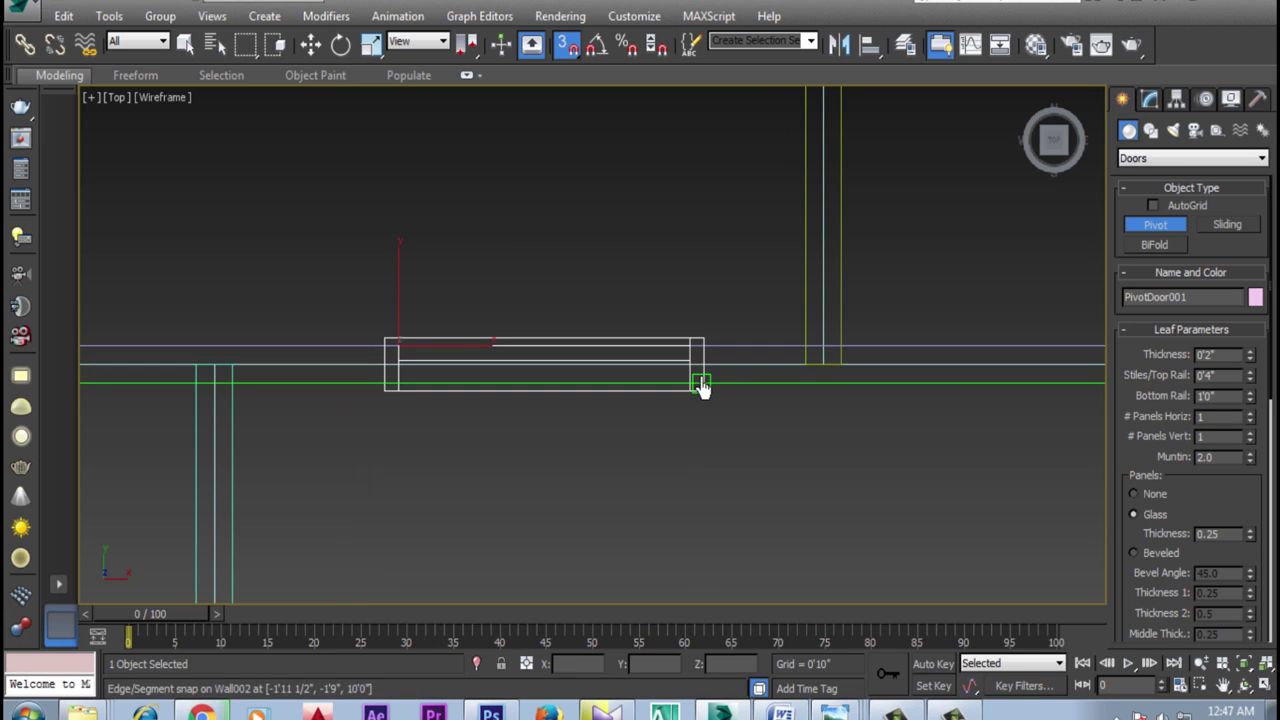
{"action": "left_click", "coordinate": [702, 390]}
{"action": "scroll", "coordinate": [698, 405], "scroll_direction": "down", "scroll_amount": 3}
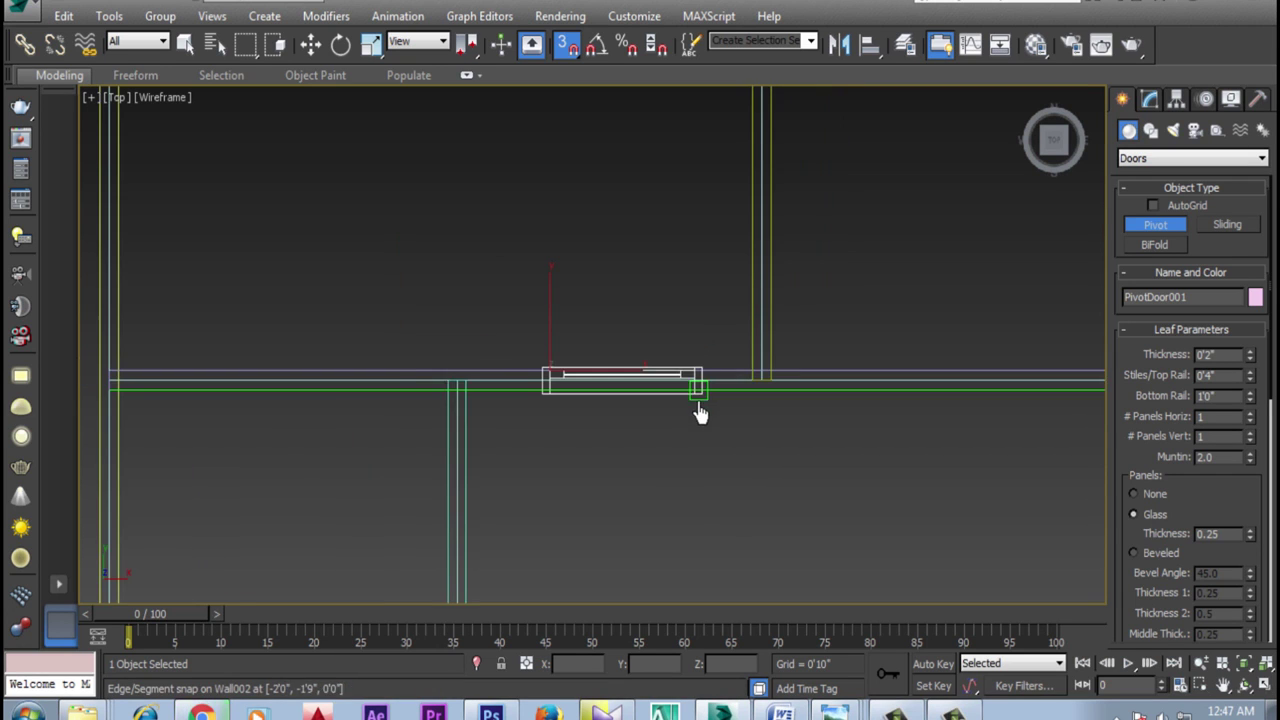
{"action": "left_click", "coordinate": [669, 166]}
{"action": "key", "text": "w"}
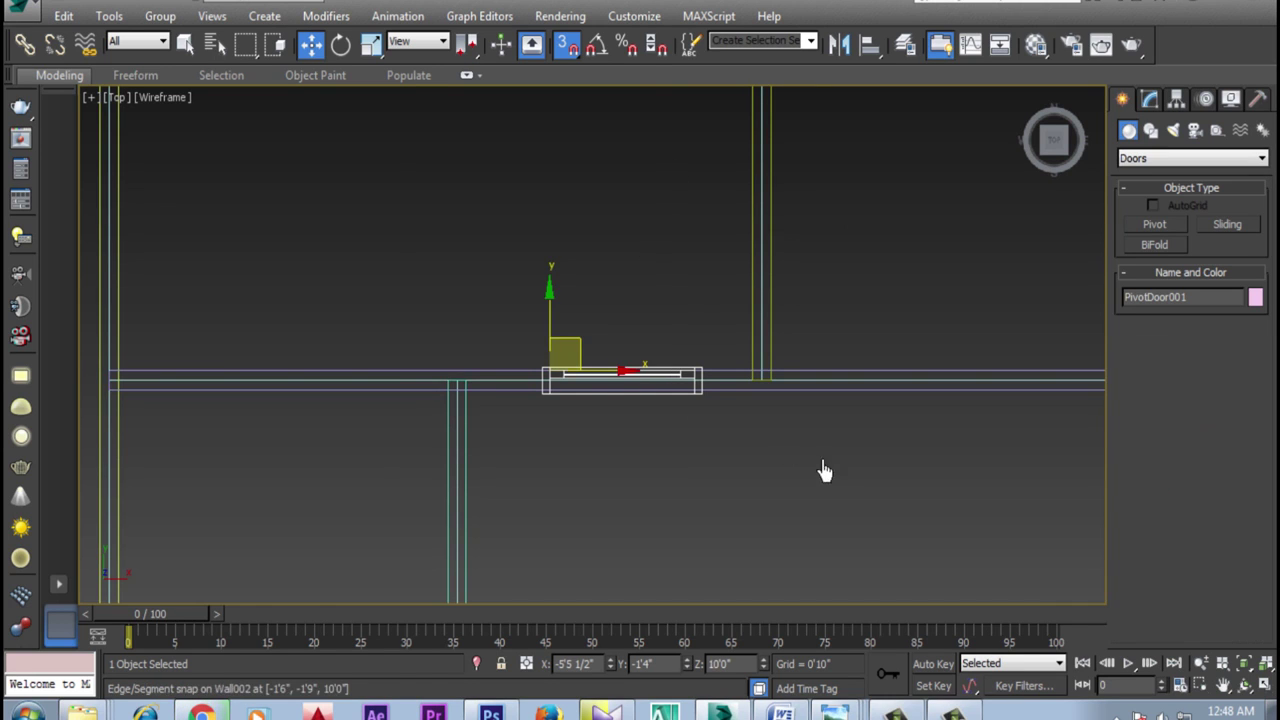
{"action": "middle_click_drag", "start_coordinate": [823, 471], "coordinate": [643, 363]}
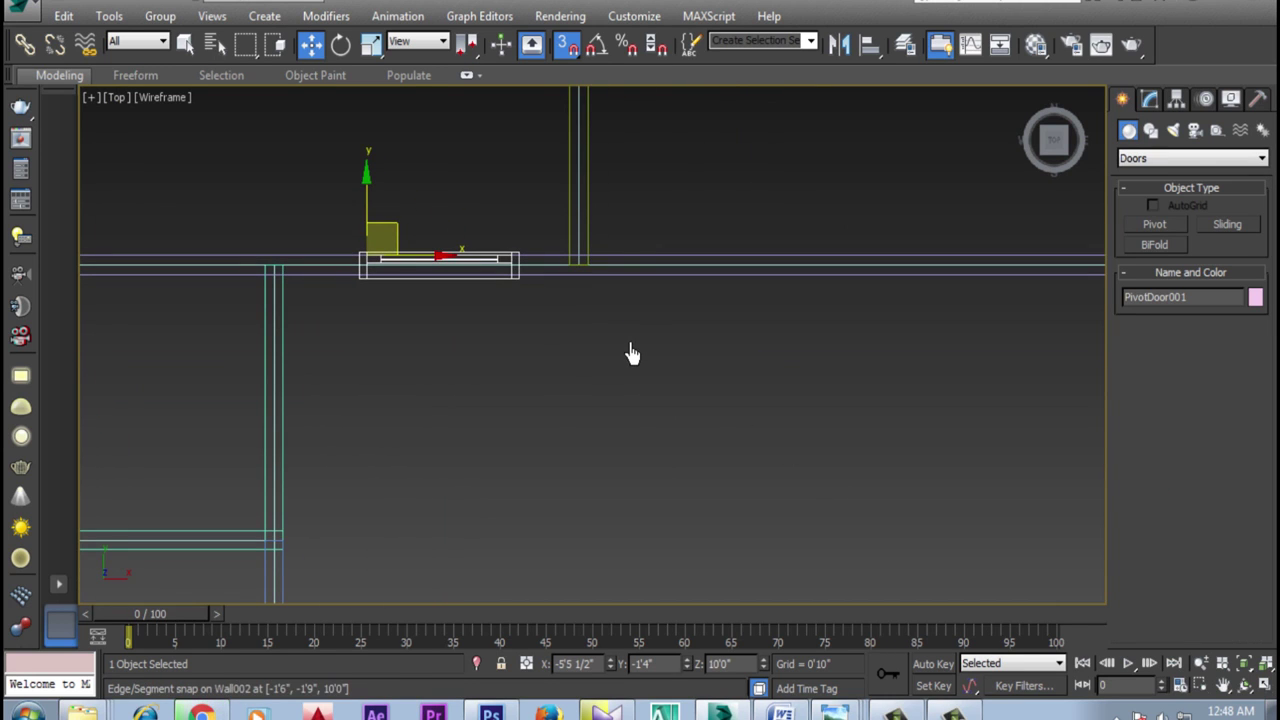
{"action": "scroll", "coordinate": [600, 365], "scroll_direction": "down", "scroll_amount": 3}
{"action": "scroll", "coordinate": [569, 400], "scroll_direction": "down", "scroll_amount": 1}
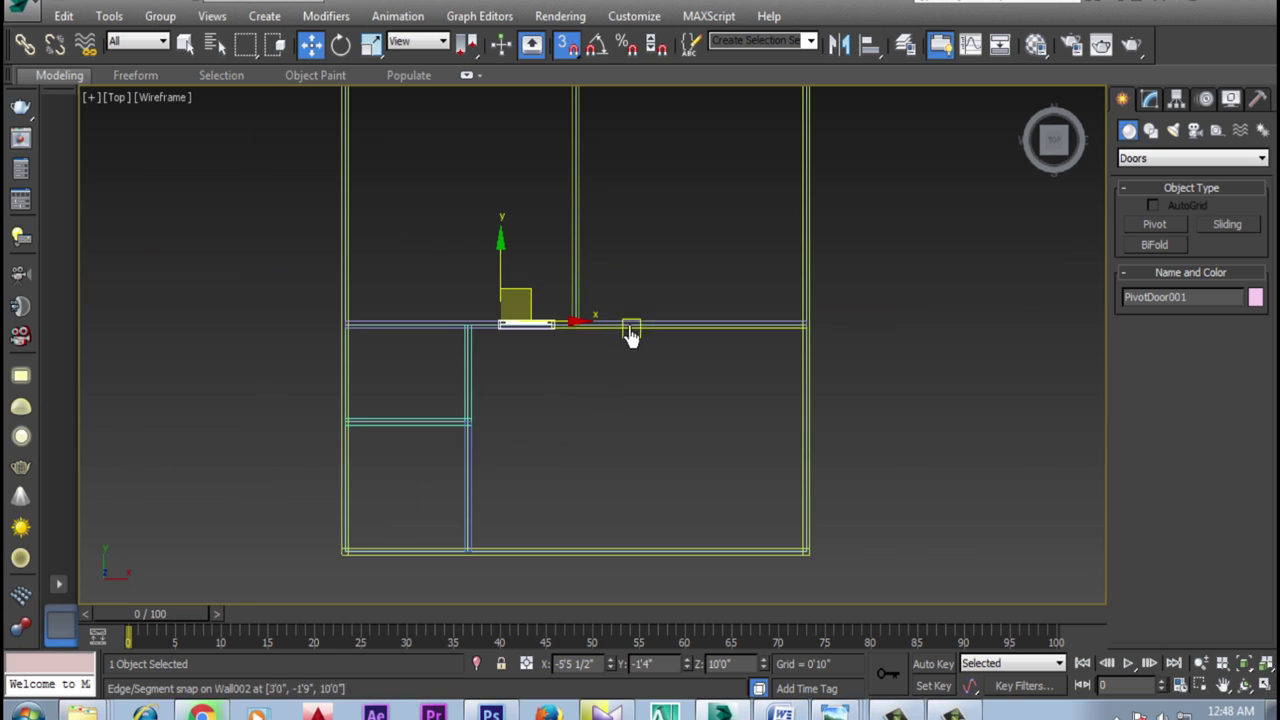
{"action": "scroll", "coordinate": [600, 330], "scroll_direction": "up", "scroll_amount": 4}
{"action": "scroll", "coordinate": [594, 328], "scroll_direction": "up", "scroll_amount": 3}
{"action": "left_click_drag", "start_coordinate": [530, 335], "coordinate": [619, 385]}
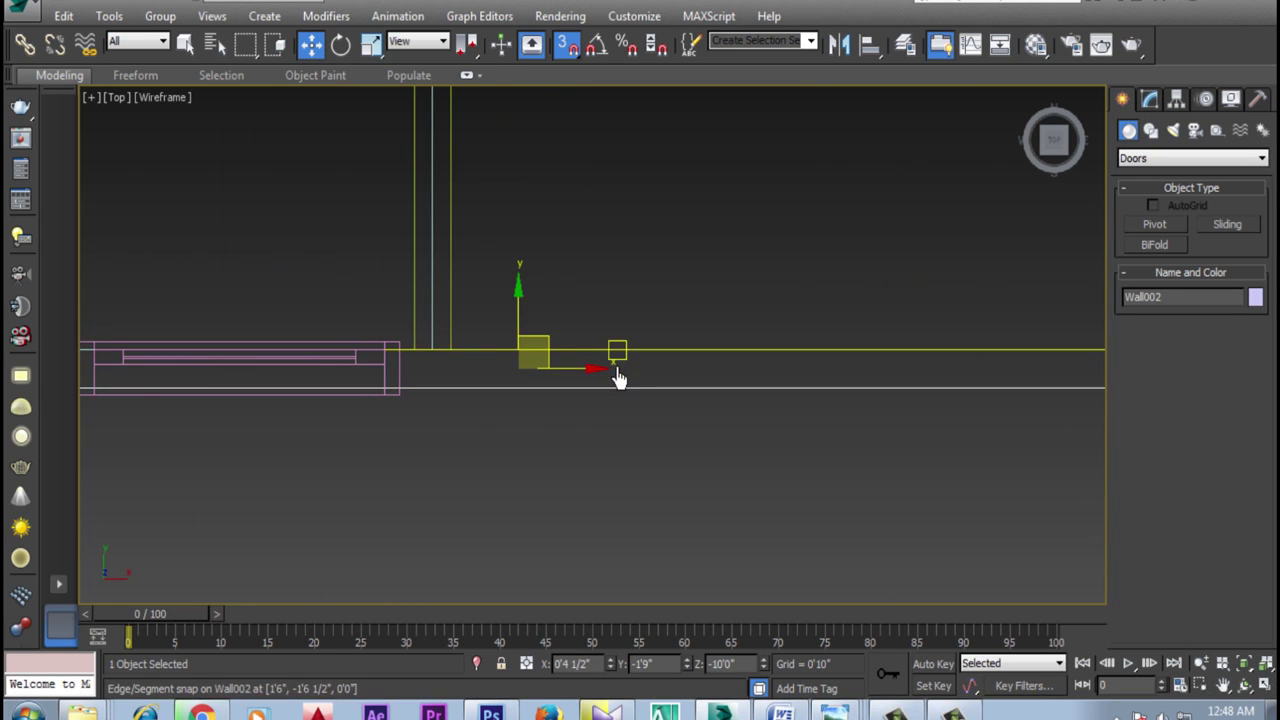
{"action": "left_click_drag", "start_coordinate": [620, 384], "coordinate": [1003, 326]}
Draw a bifold door beside it along the same wall, setting width, depth and height
{"action": "left_click", "coordinate": [1170, 249]}
{"action": "left_click_drag", "start_coordinate": [568, 331], "coordinate": [829, 337]}
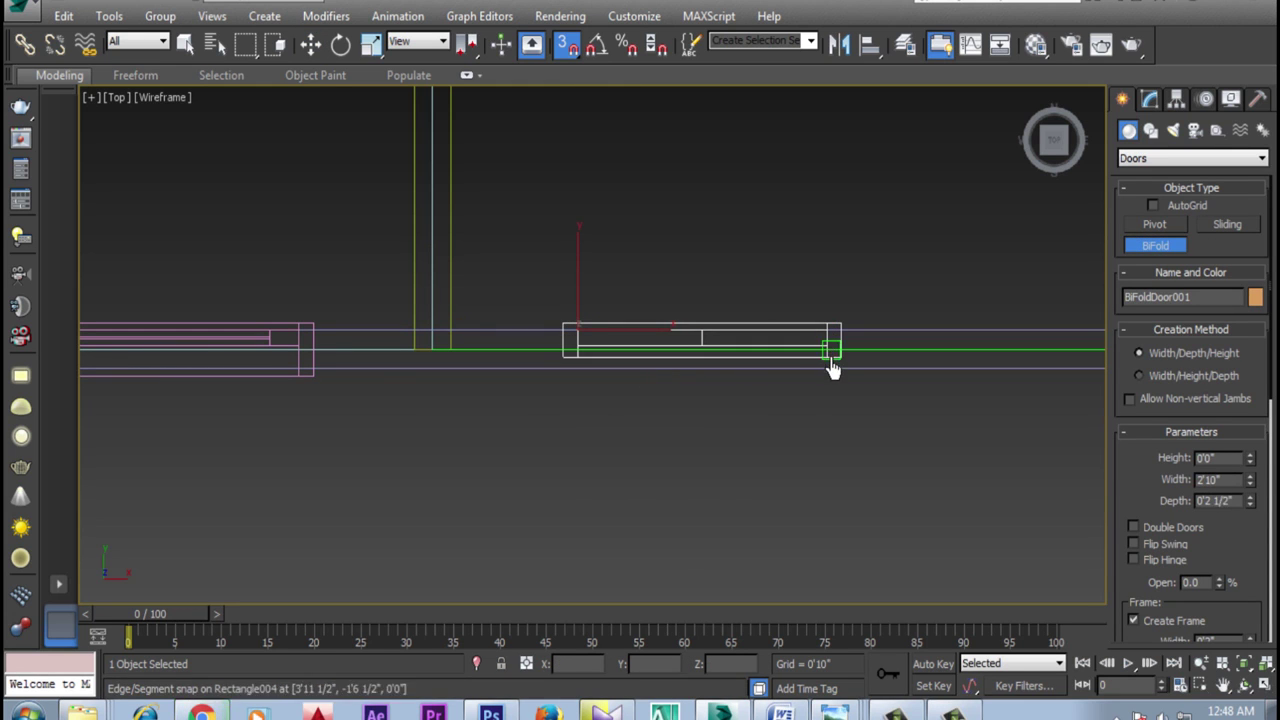
{"action": "left_click", "coordinate": [834, 372]}
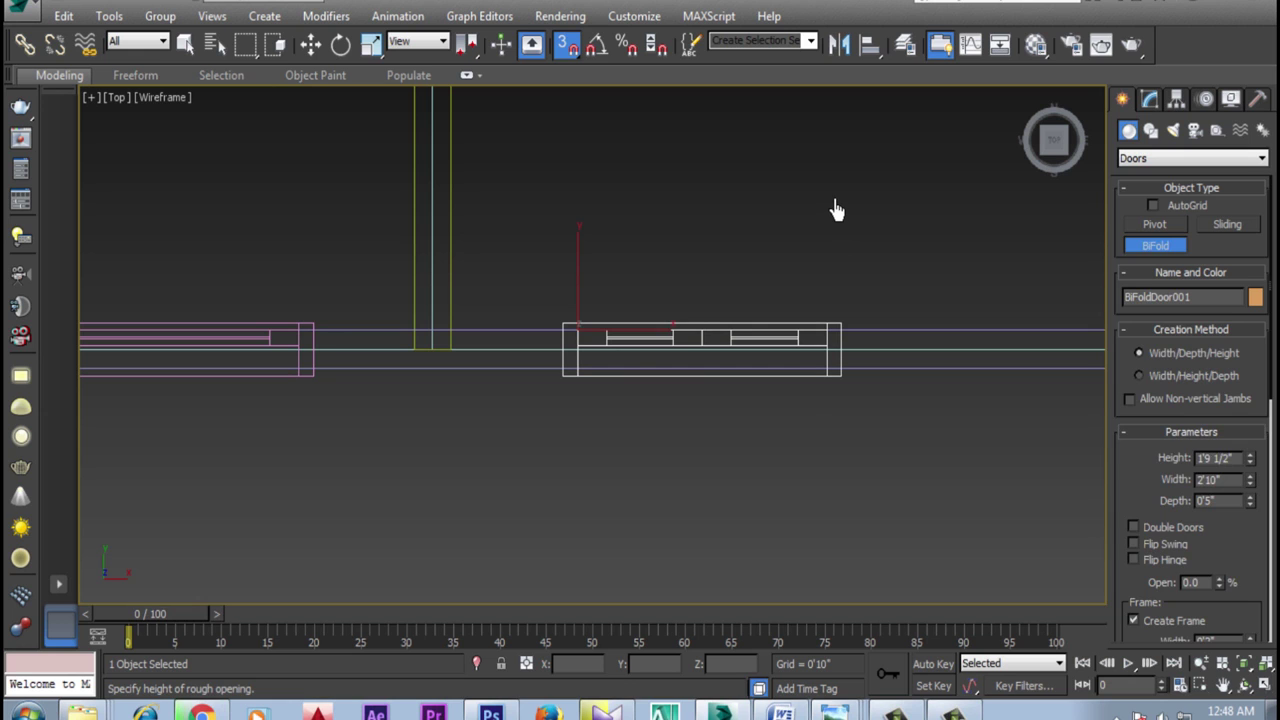
{"action": "left_click", "coordinate": [836, 209]}
{"action": "key", "text": "w"}
{"action": "middle_click_drag", "start_coordinate": [769, 306], "coordinate": [657, 309]}
{"action": "scroll", "coordinate": [686, 329], "scroll_direction": "down", "scroll_amount": 2}
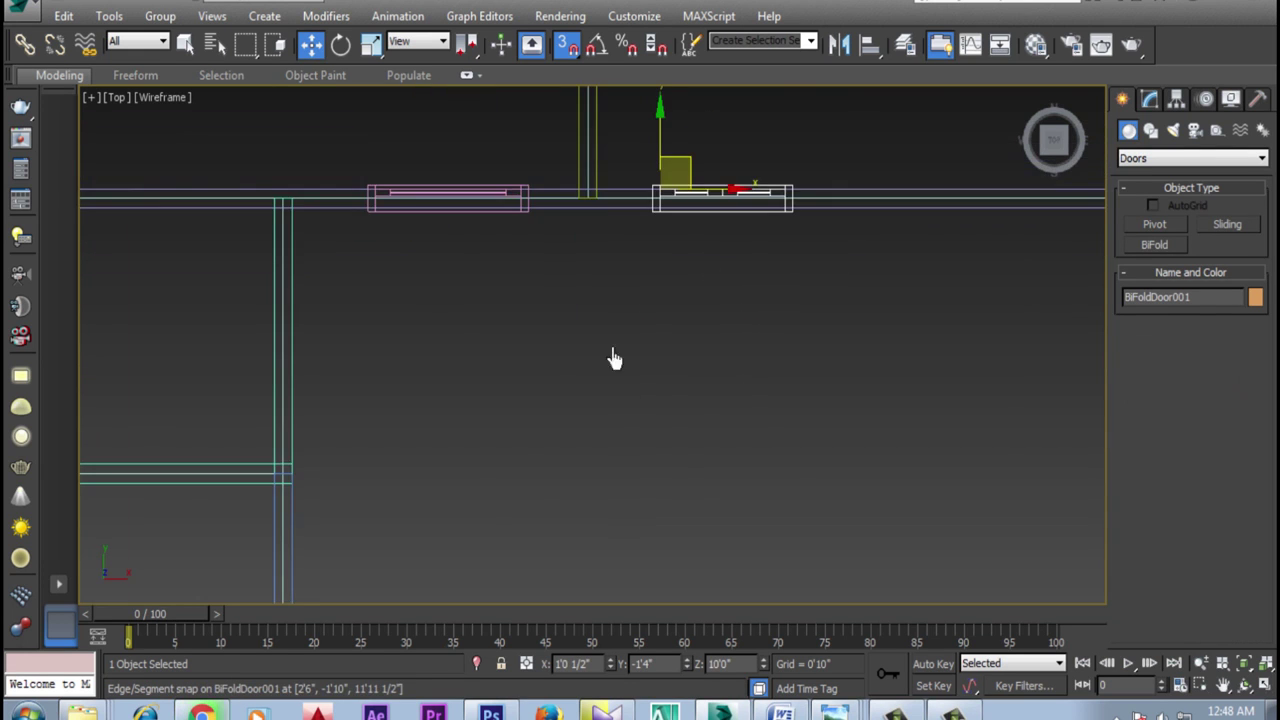
{"action": "scroll", "coordinate": [806, 364], "scroll_direction": "up", "scroll_amount": 4}
{"action": "left_click_drag", "start_coordinate": [636, 278], "coordinate": [668, 330]}
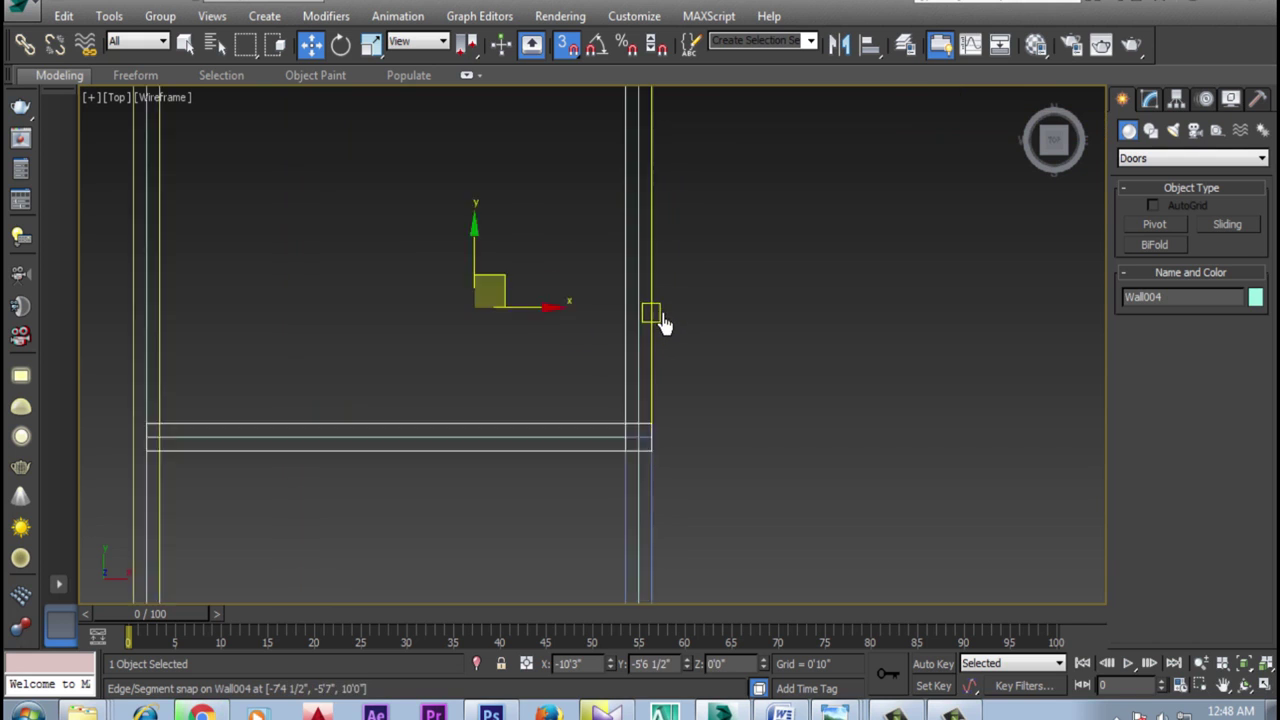
Try drawing a bifold door down the vertical wall and cancel both attempts
{"action": "left_click", "coordinate": [1160, 248]}
{"action": "left_click_drag", "start_coordinate": [609, 262], "coordinate": [609, 447]}
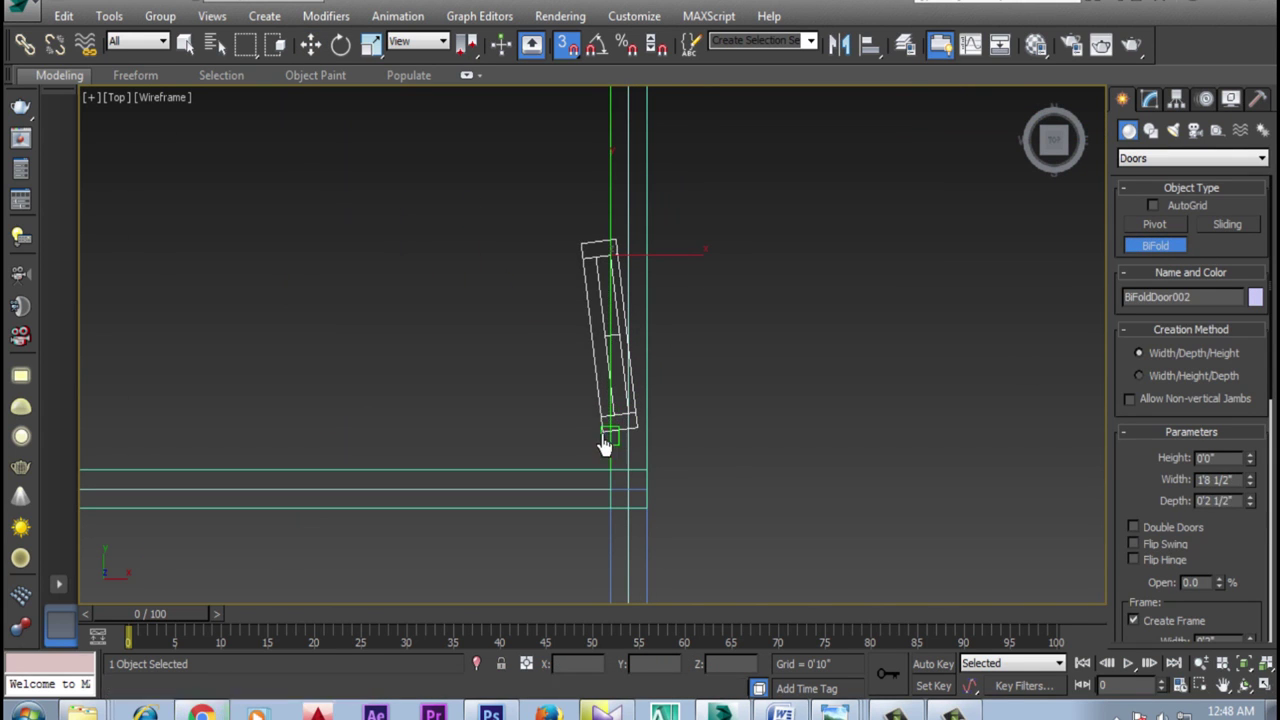
{"action": "right_click", "coordinate": [632, 370]}
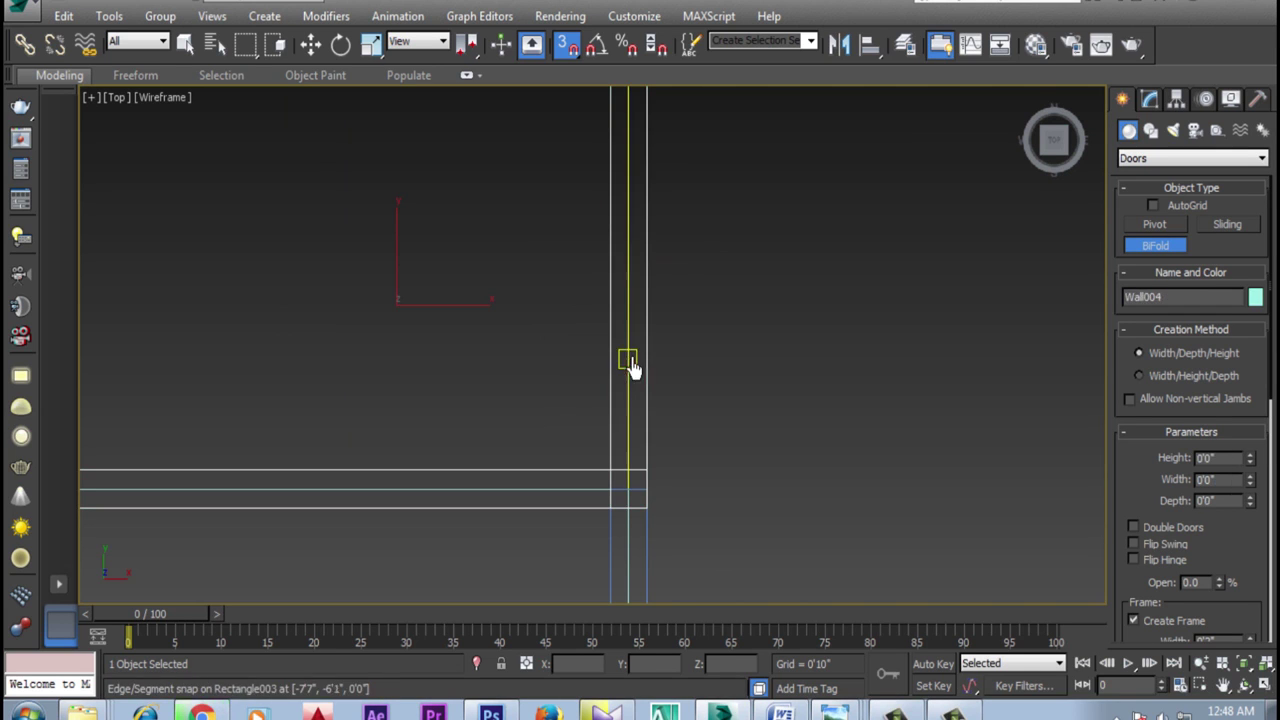
{"action": "left_click_drag", "start_coordinate": [610, 235], "coordinate": [609, 430]}
{"action": "left_click", "coordinate": [646, 428]}
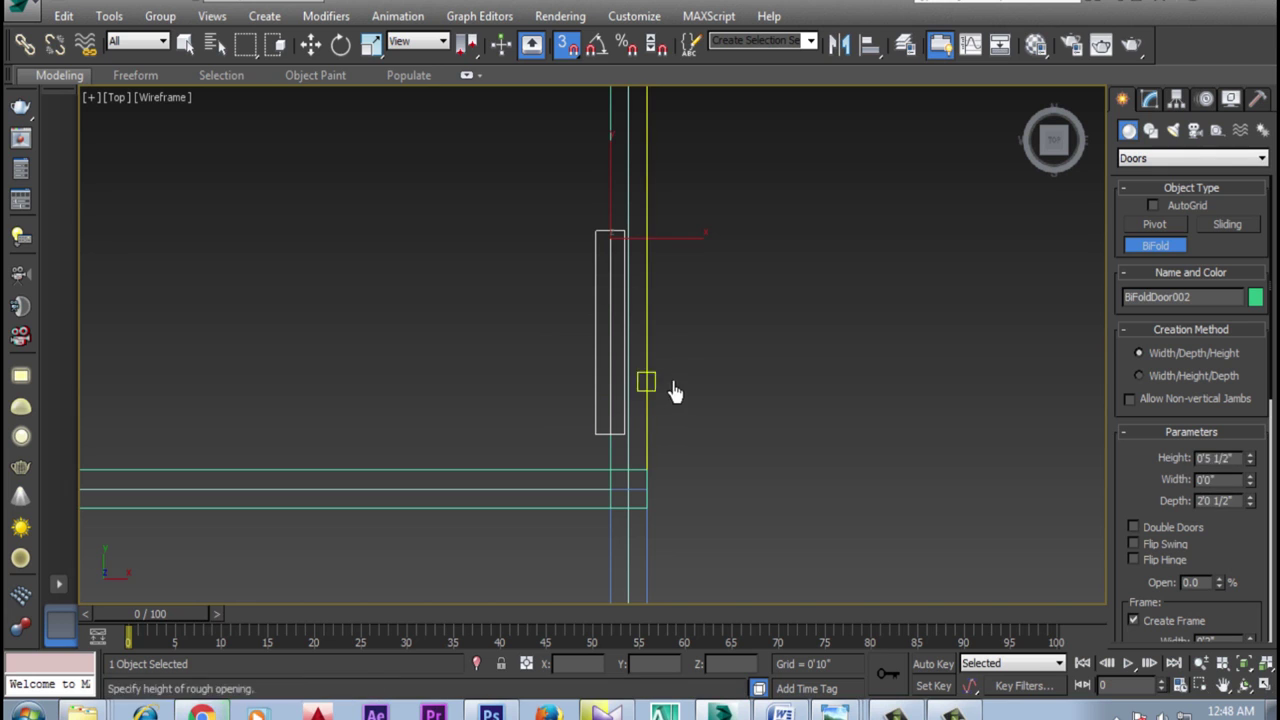
{"action": "right_click", "coordinate": [697, 371]}
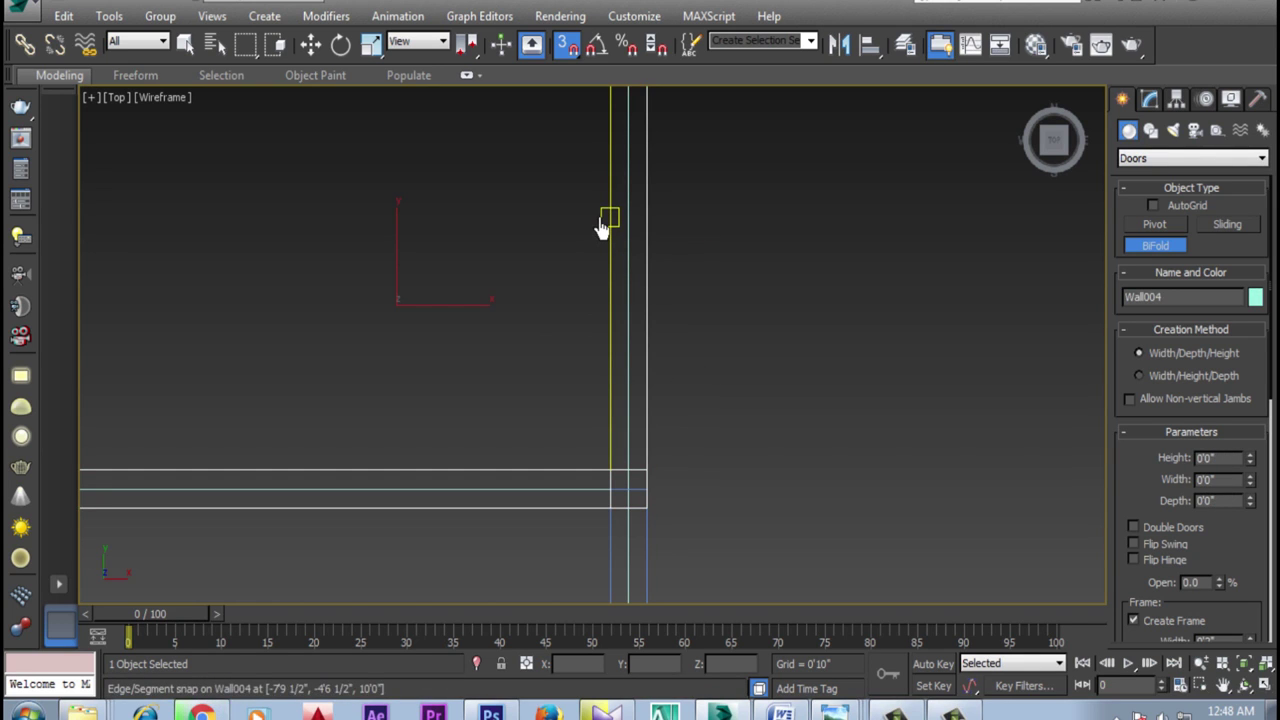
Draw a pivot door in the vertical wall above the junction with the horizontal wall
{"action": "left_click", "coordinate": [1155, 224]}
{"action": "mouse_move", "coordinate": [608, 213]}
{"action": "left_mouse_down"}
{"action": "mouse_move", "coordinate": [624, 262]}
{"action": "mouse_move", "coordinate": [631, 424]}
{"action": "left_mouse_up"}
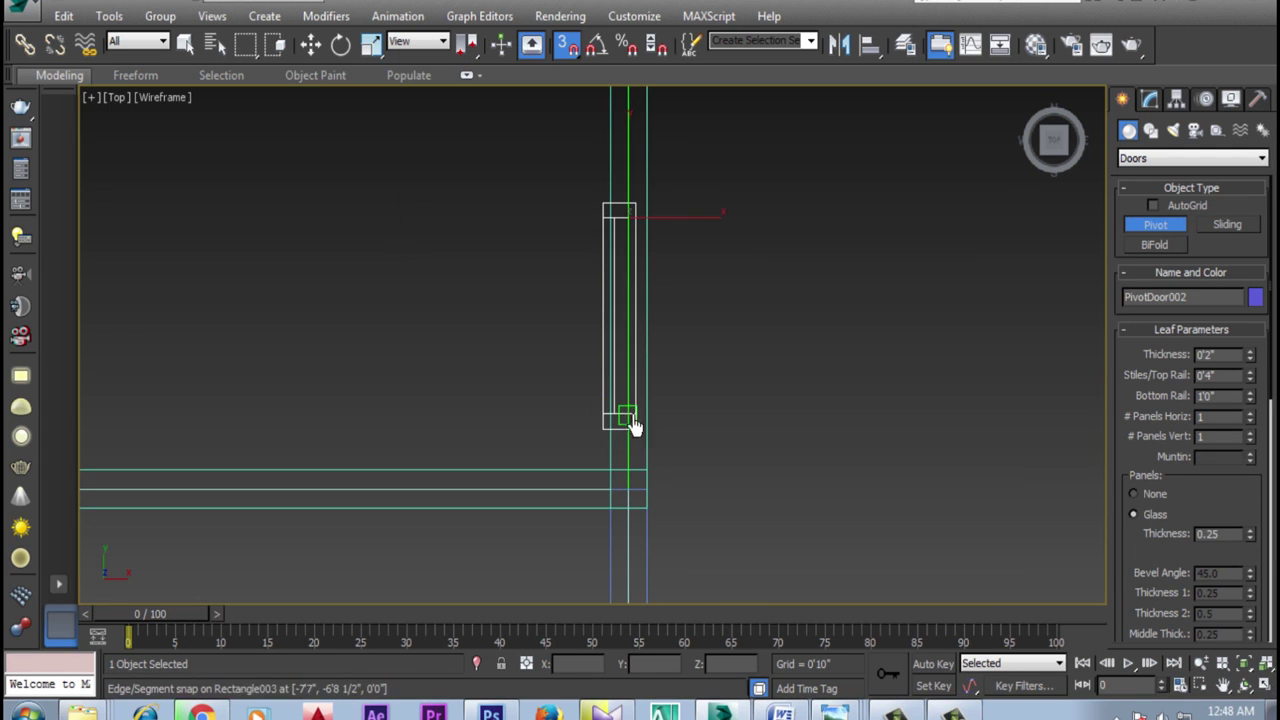
{"action": "left_click", "coordinate": [645, 422]}
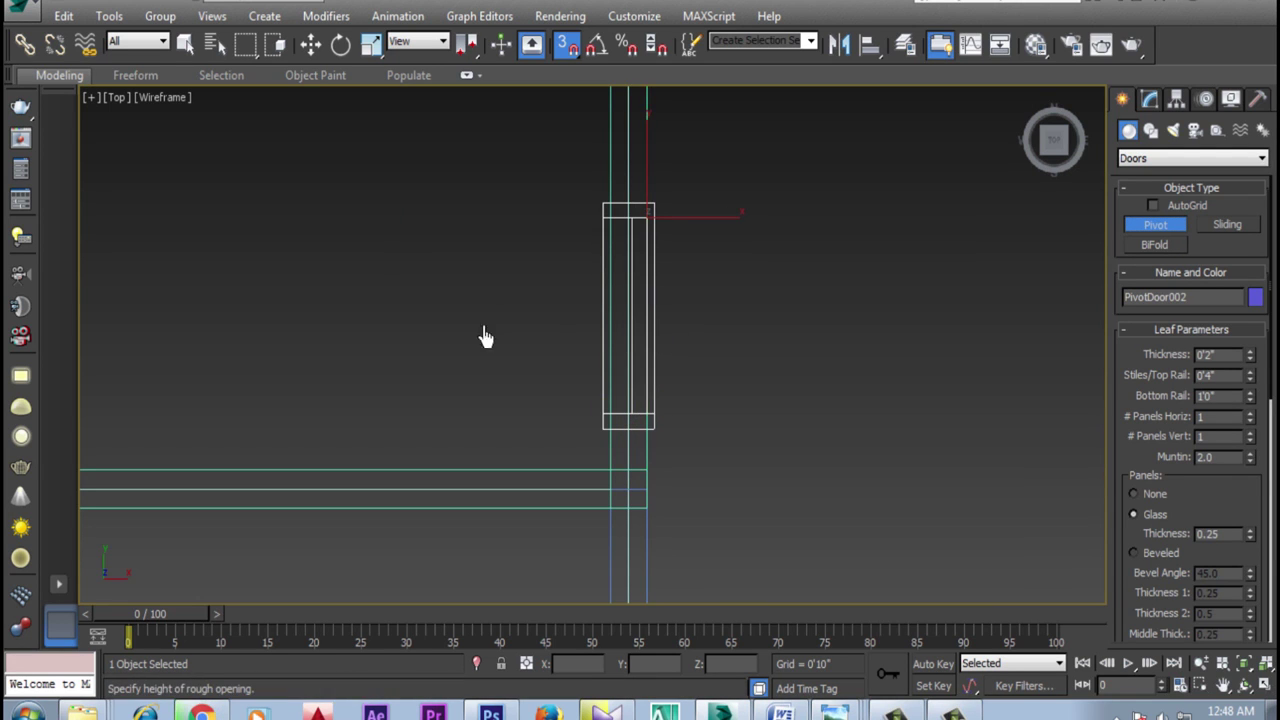
{"action": "left_click", "coordinate": [409, 331]}
{"action": "right_click", "coordinate": [409, 331]}
{"action": "middle_click_drag", "start_coordinate": [834, 497], "coordinate": [740, 300]}
{"action": "scroll", "coordinate": [650, 405], "scroll_direction": "down", "scroll_amount": 3}
{"action": "scroll", "coordinate": [650, 402], "scroll_direction": "up", "scroll_amount": 1}
{"action": "scroll", "coordinate": [646, 394], "scroll_direction": "up", "scroll_amount": 2}
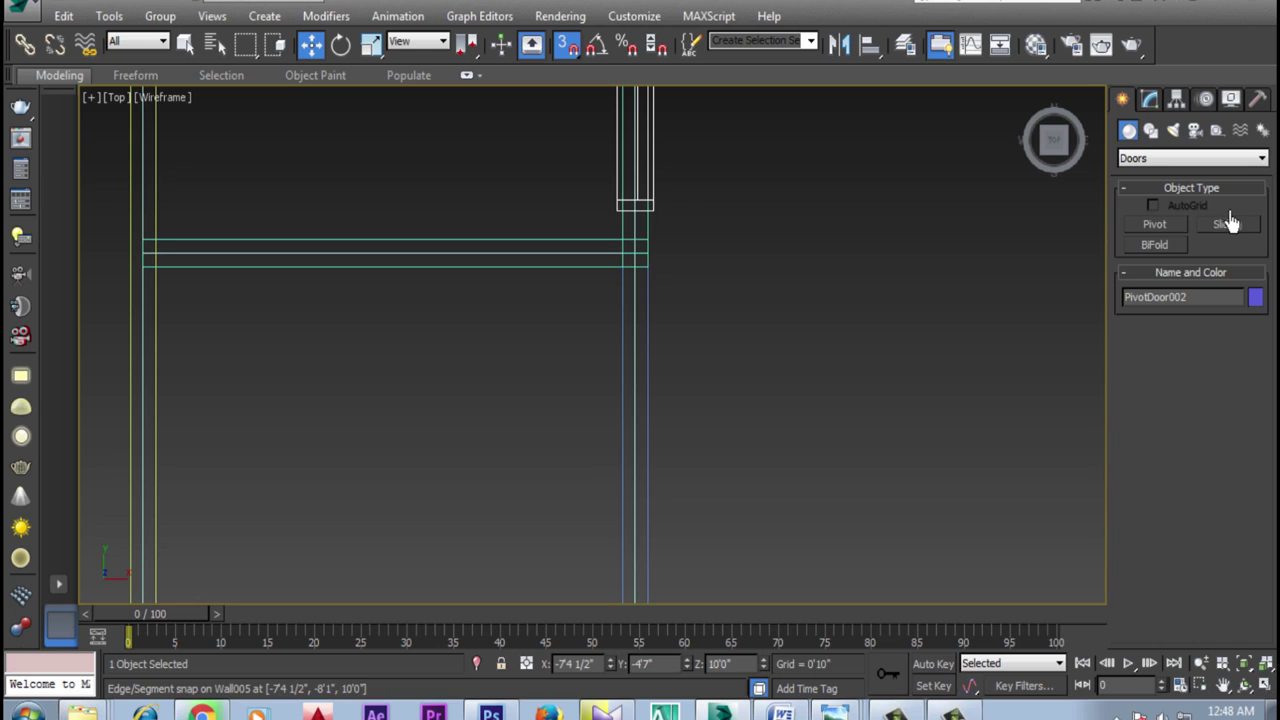
Draw a second pivot door in the vertical wall below the junction
{"action": "left_click", "coordinate": [1156, 226]}
{"action": "mouse_move", "coordinate": [621, 300]}
{"action": "left_mouse_down"}
{"action": "mouse_move", "coordinate": [647, 525]}
{"action": "mouse_move", "coordinate": [622, 547]}
{"action": "left_mouse_up"}
{"action": "left_click", "coordinate": [651, 543]}
{"action": "left_click", "coordinate": [426, 408]}
{"action": "right_click", "coordinate": [822, 516]}
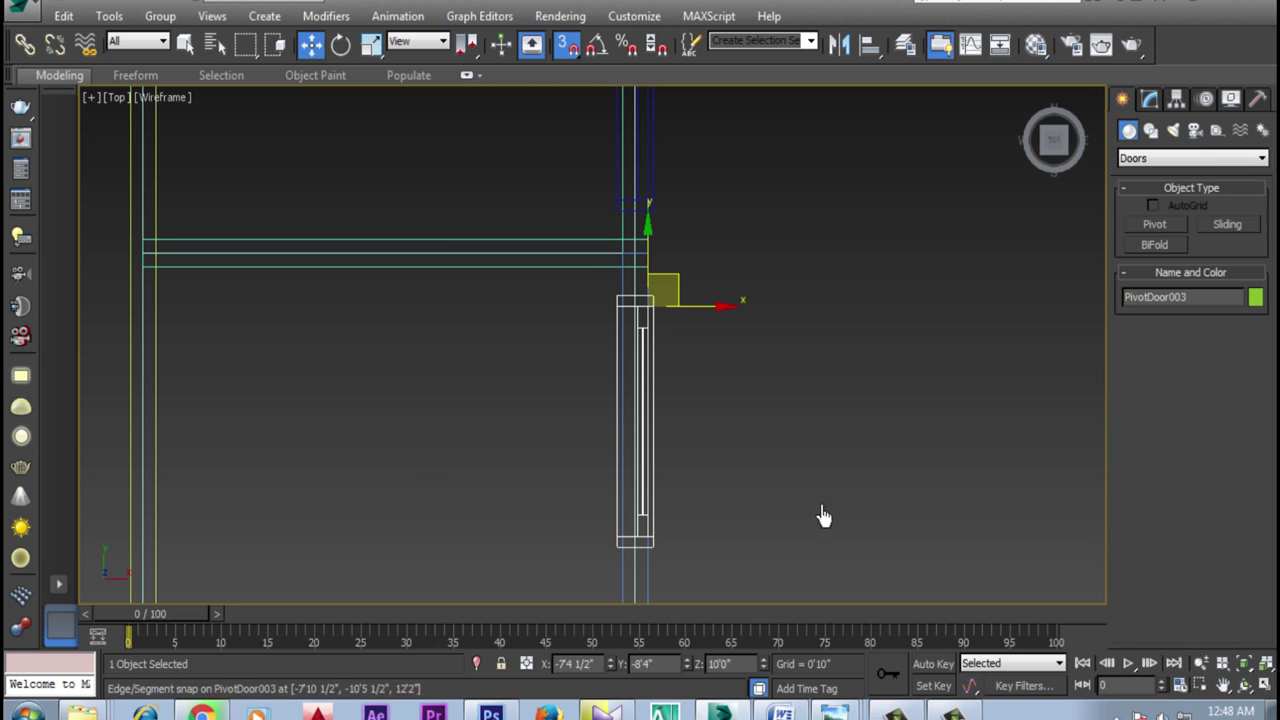
{"action": "left_click", "coordinate": [116, 97]}
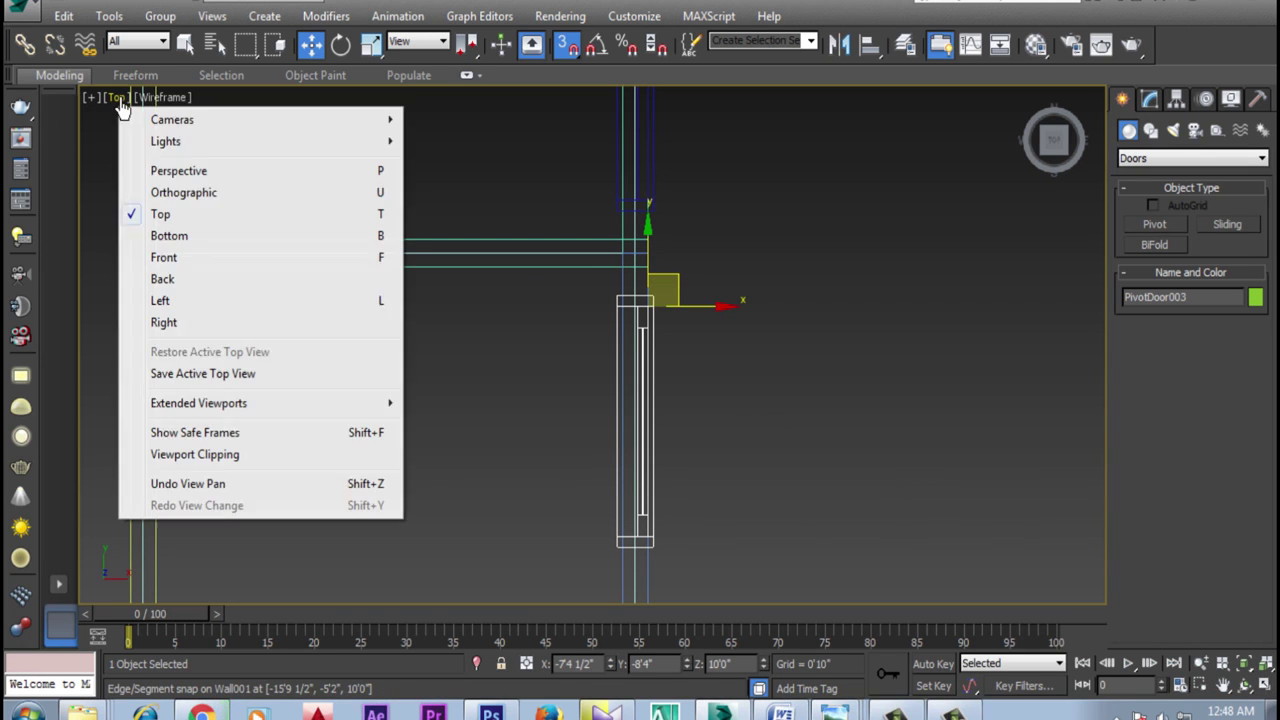
Show the top view shaded again and deselect the new door
{"action": "left_click", "coordinate": [152, 98]}
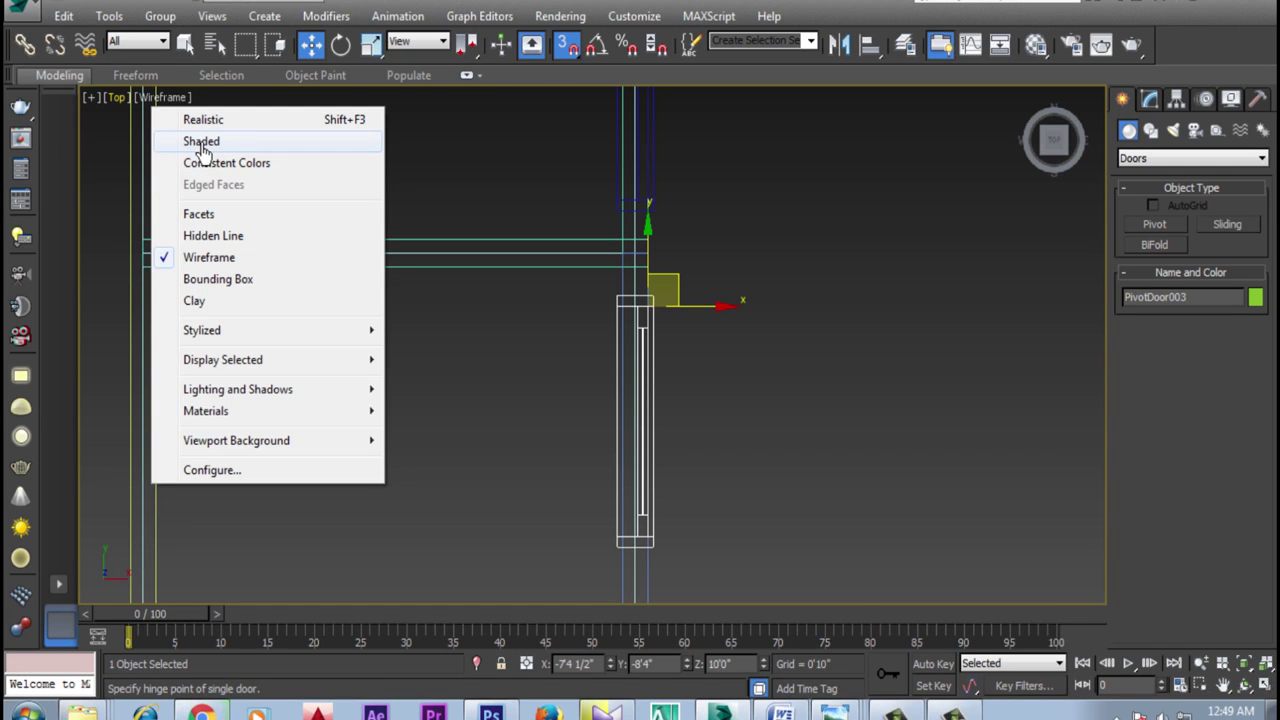
{"action": "left_click", "coordinate": [202, 145]}
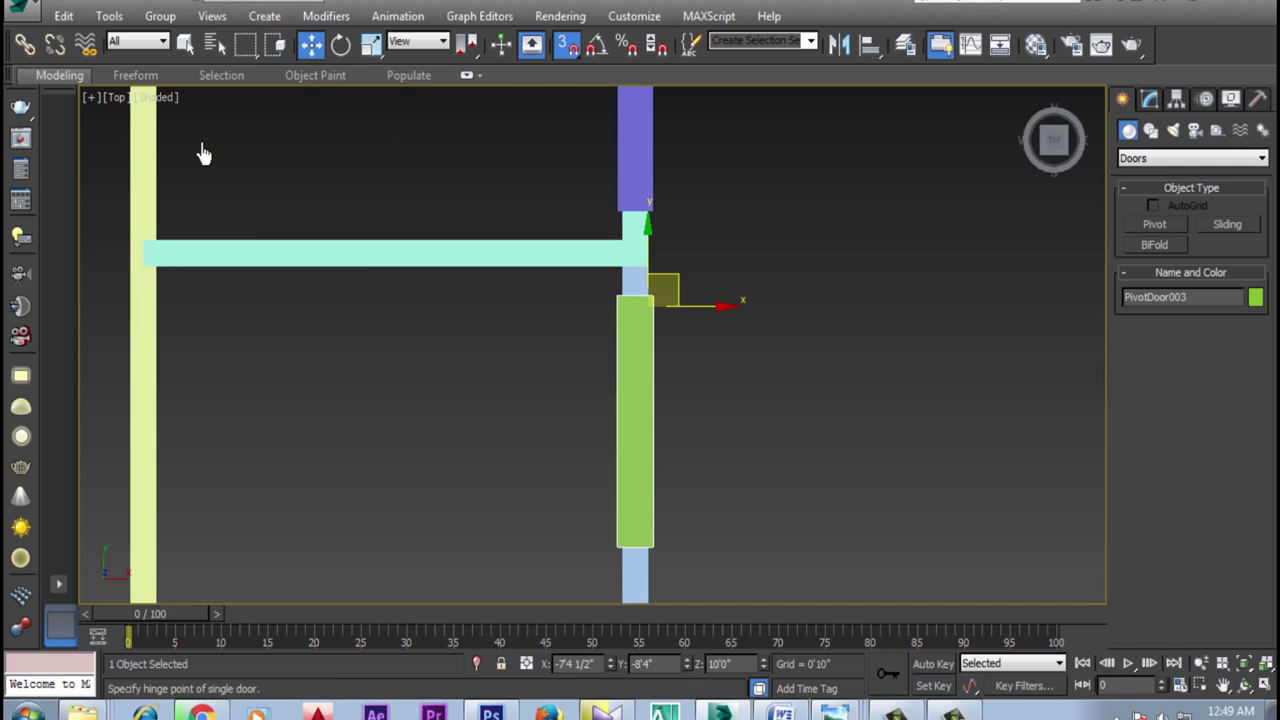
{"action": "left_click", "coordinate": [142, 98]}
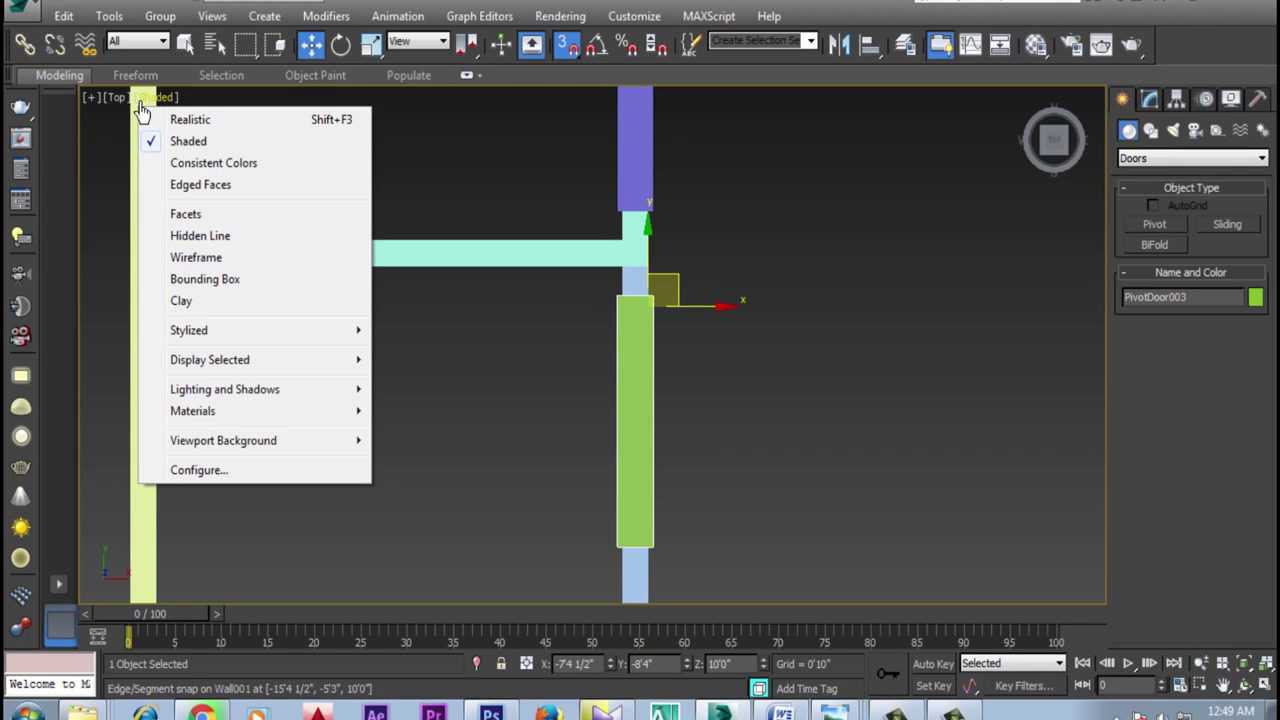
{"action": "left_click", "coordinate": [486, 164]}
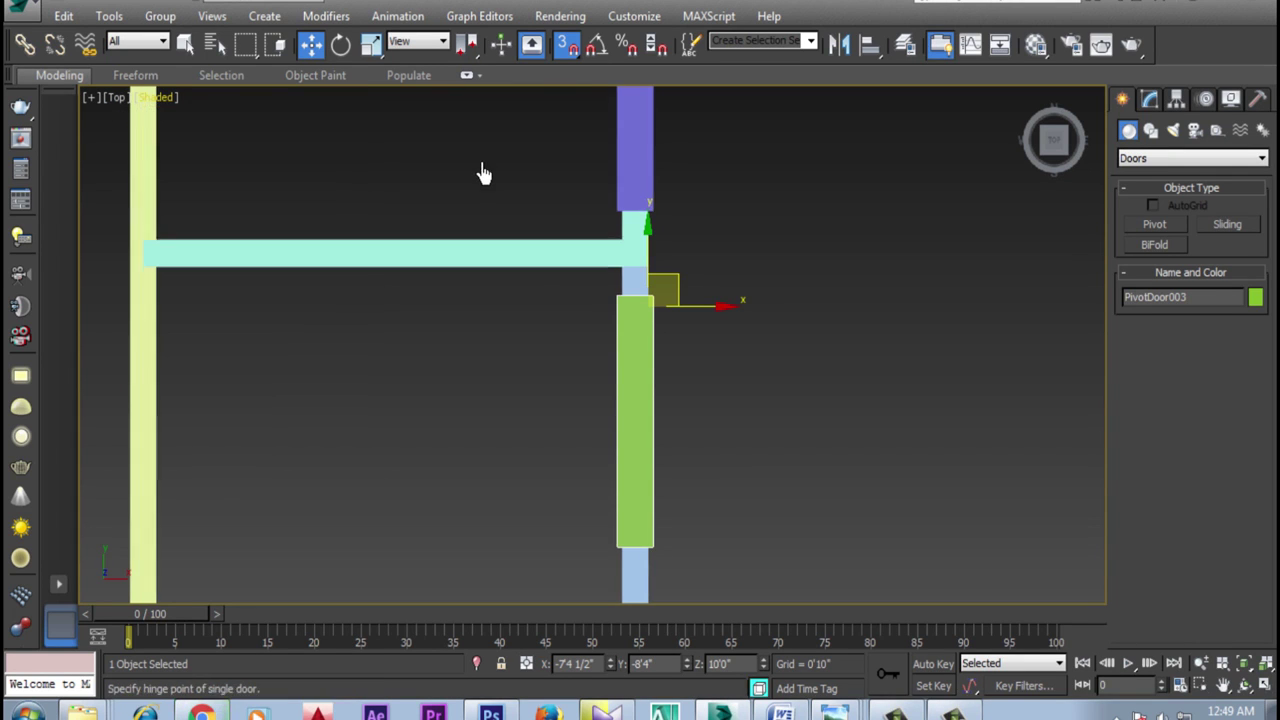
{"action": "left_click", "coordinate": [480, 171]}
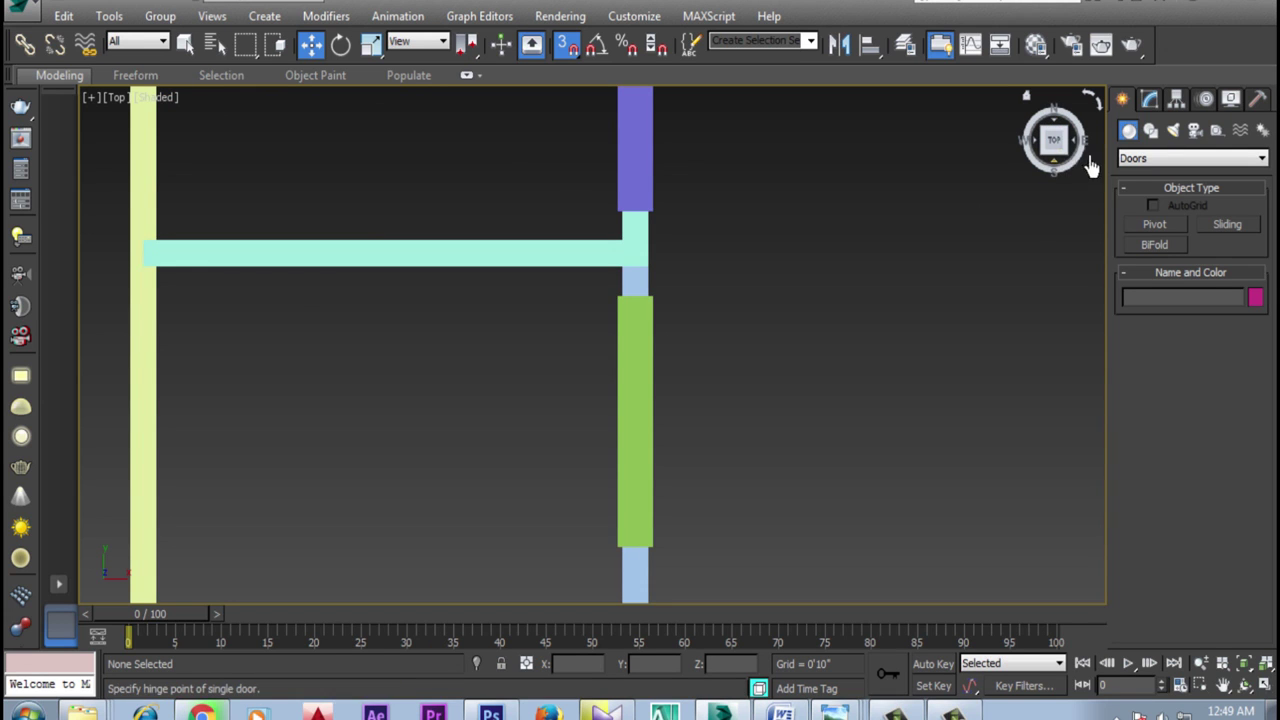
Tilt, zoom out and orbit the room into 3D, then select the brown bifold door
{"action": "left_click_drag", "start_coordinate": [1056, 145], "coordinate": [968, 110]}
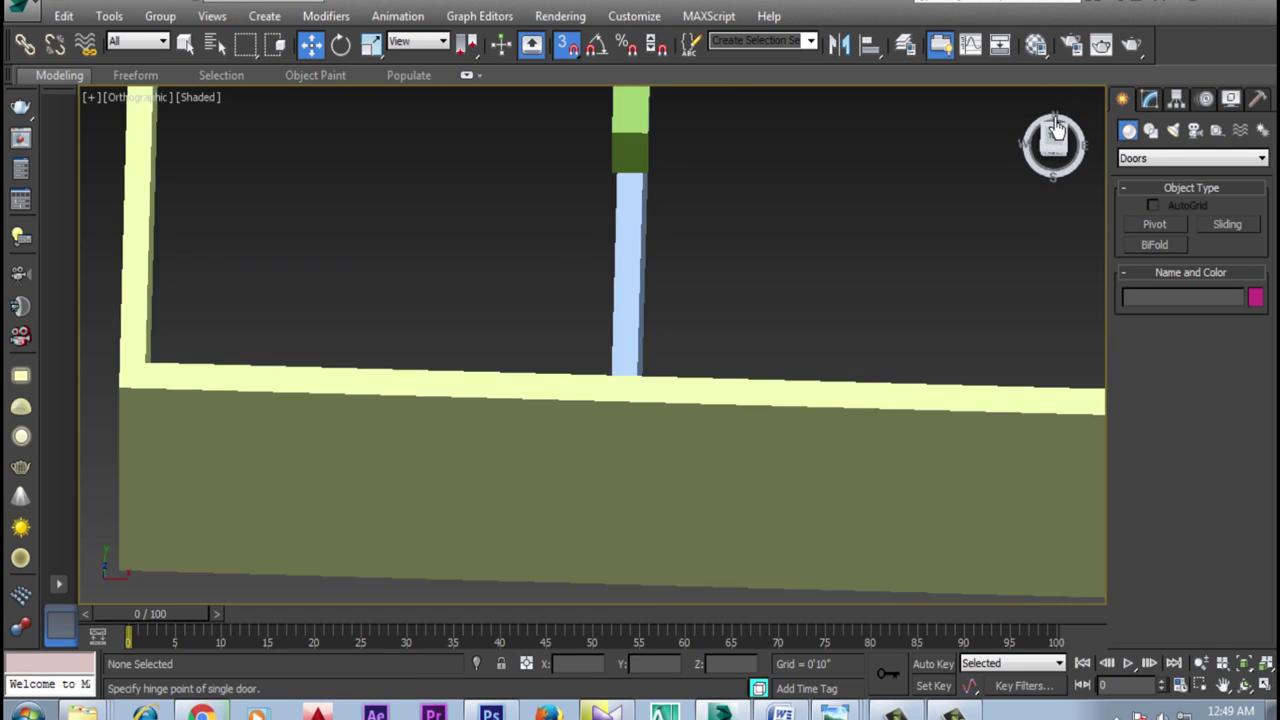
{"action": "scroll", "coordinate": [766, 354], "scroll_direction": "down", "scroll_amount": 1}
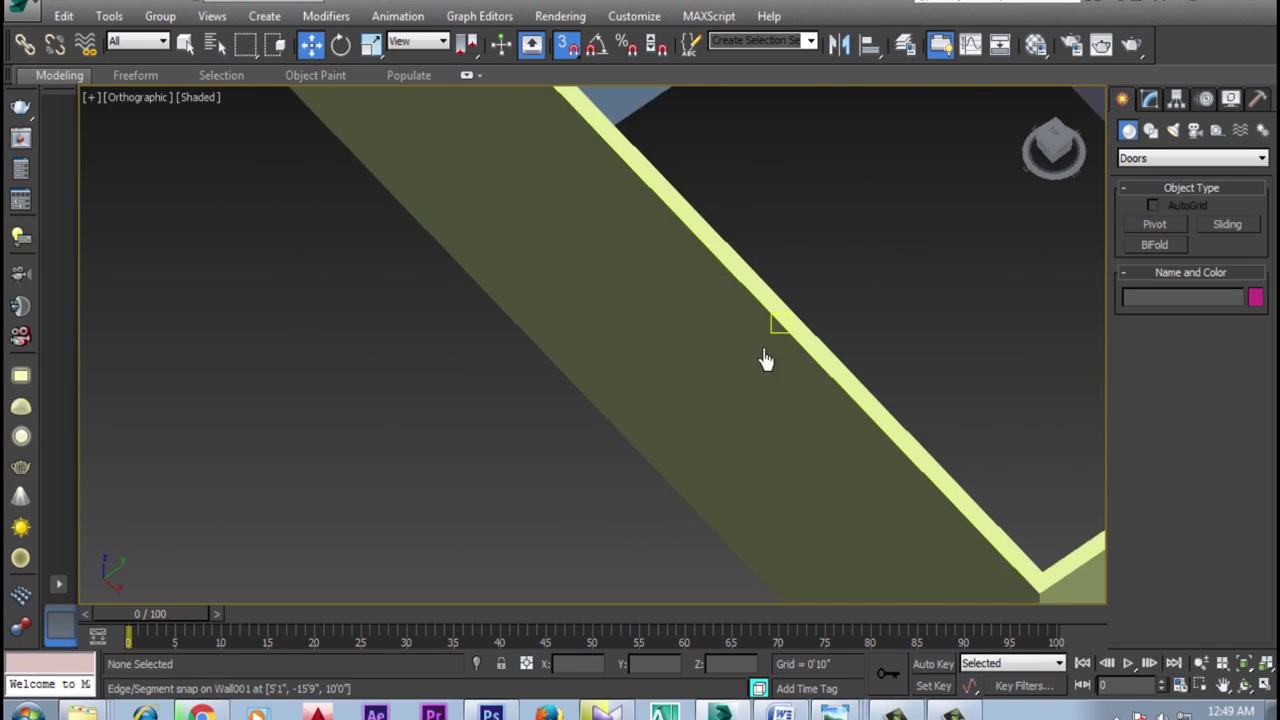
{"action": "scroll", "coordinate": [786, 380], "scroll_direction": "down", "scroll_amount": 3}
{"action": "scroll", "coordinate": [829, 414], "scroll_direction": "down", "scroll_amount": 2}
{"action": "scroll", "coordinate": [666, 362], "scroll_direction": "down", "scroll_amount": 1}
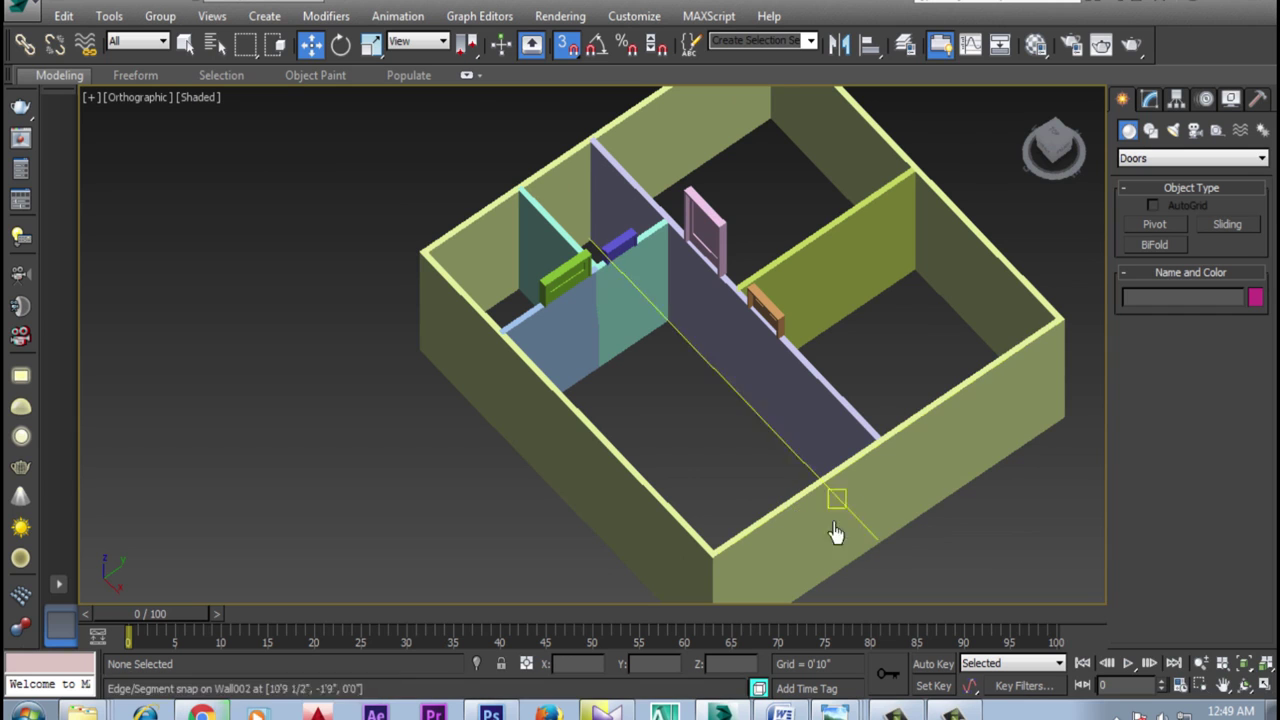
{"action": "left_click", "coordinate": [1244, 685]}
{"action": "mouse_move", "coordinate": [757, 390]}
{"action": "left_mouse_down"}
{"action": "mouse_move", "coordinate": [789, 386]}
{"action": "mouse_move", "coordinate": [777, 346]}
{"action": "mouse_move", "coordinate": [706, 337]}
{"action": "mouse_move", "coordinate": [651, 277]}
{"action": "mouse_move", "coordinate": [671, 374]}
{"action": "mouse_move", "coordinate": [594, 366]}
{"action": "mouse_move", "coordinate": [673, 403]}
{"action": "mouse_move", "coordinate": [623, 414]}
{"action": "mouse_move", "coordinate": [637, 423]}
{"action": "left_mouse_up"}
{"action": "right_click", "coordinate": [600, 400]}
{"action": "scroll", "coordinate": [590, 392], "scroll_direction": "up", "scroll_amount": 2}
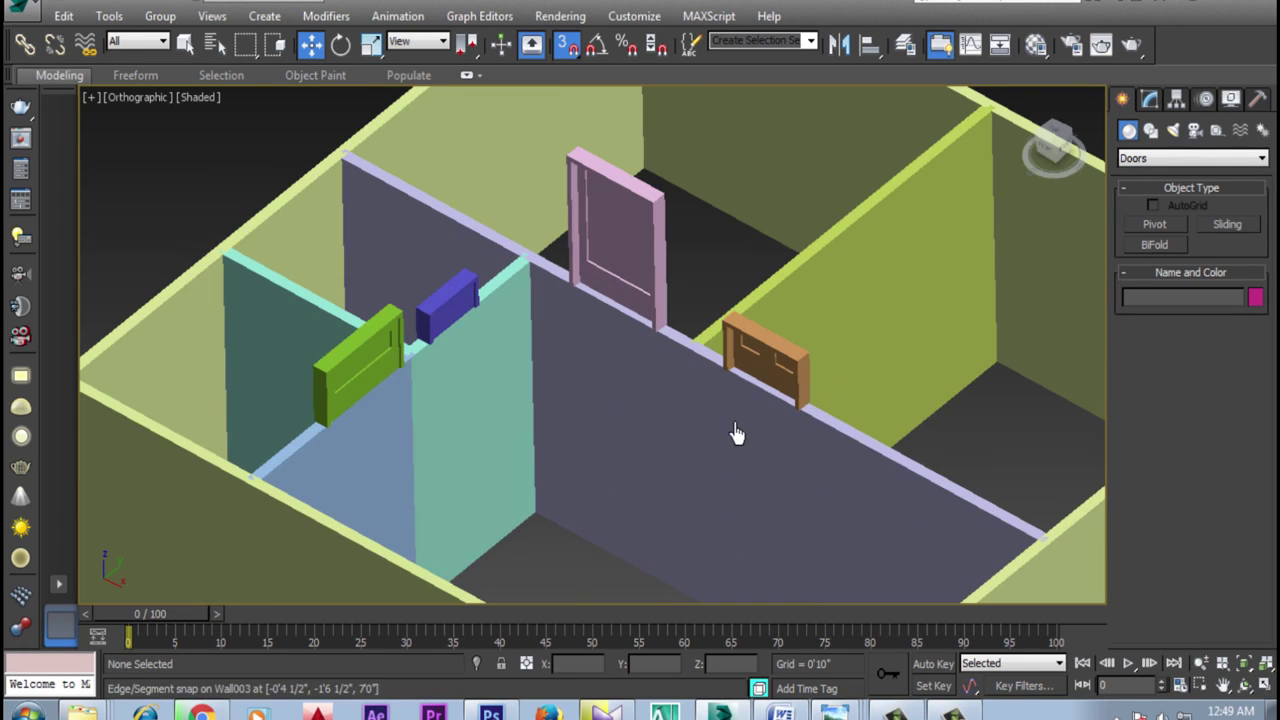
{"action": "left_click", "coordinate": [567, 44]}
{"action": "left_click", "coordinate": [800, 380]}
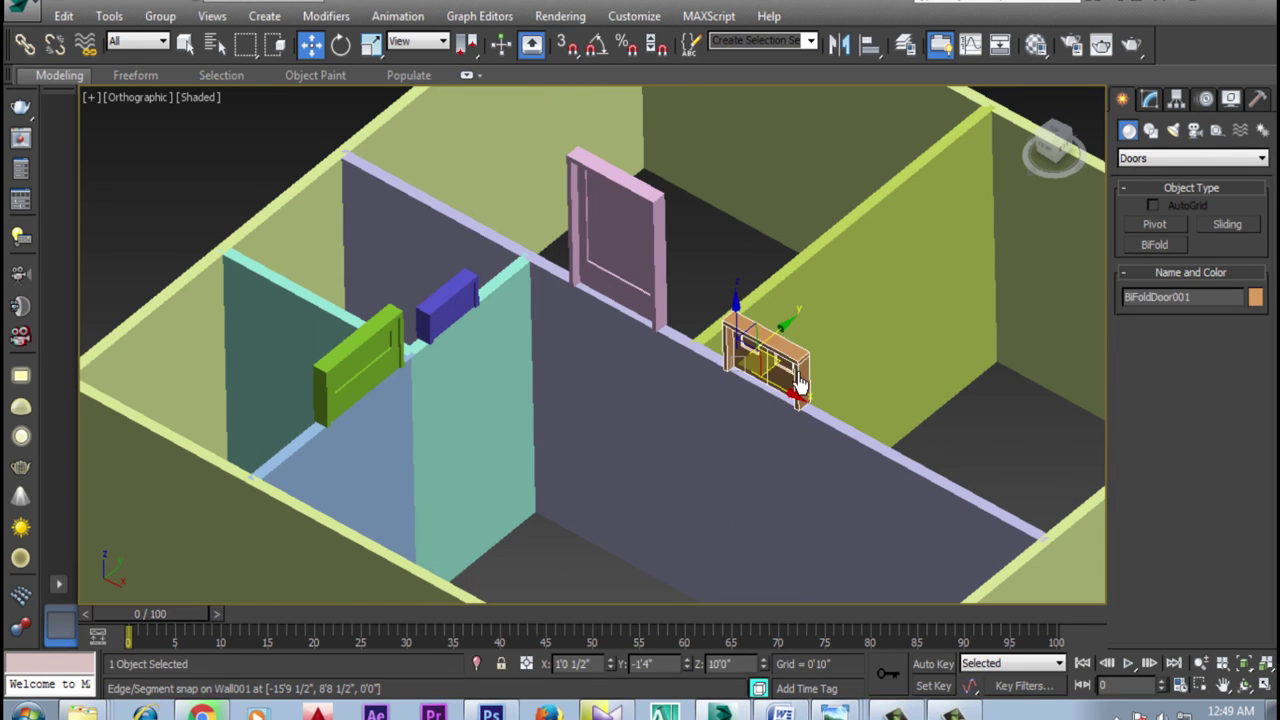
Drop the bifold door to floor level by setting its Z position to 0
{"action": "left_click", "coordinate": [1153, 105]}
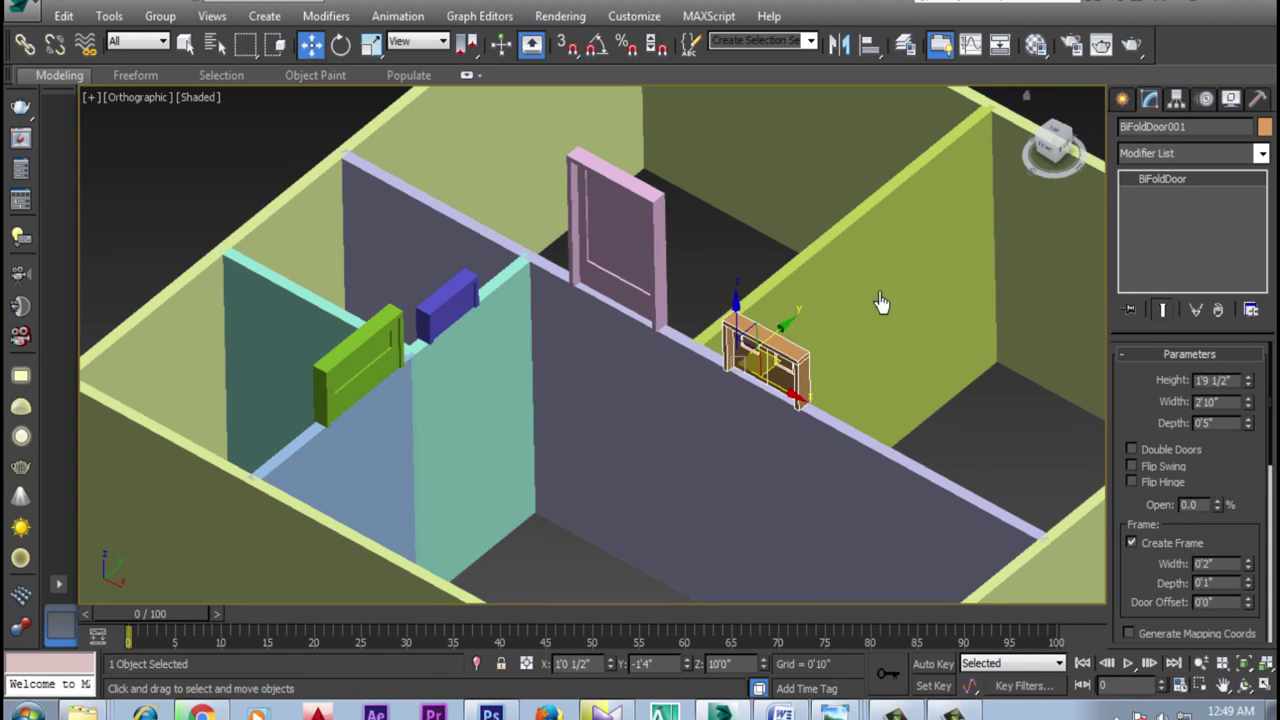
{"action": "middle_click_drag", "start_coordinate": [907, 462], "coordinate": [850, 420]}
{"action": "scroll", "coordinate": [850, 420], "scroll_direction": "up", "scroll_amount": 3}
{"action": "middle_click_drag", "start_coordinate": [571, 277], "coordinate": [630, 350]}
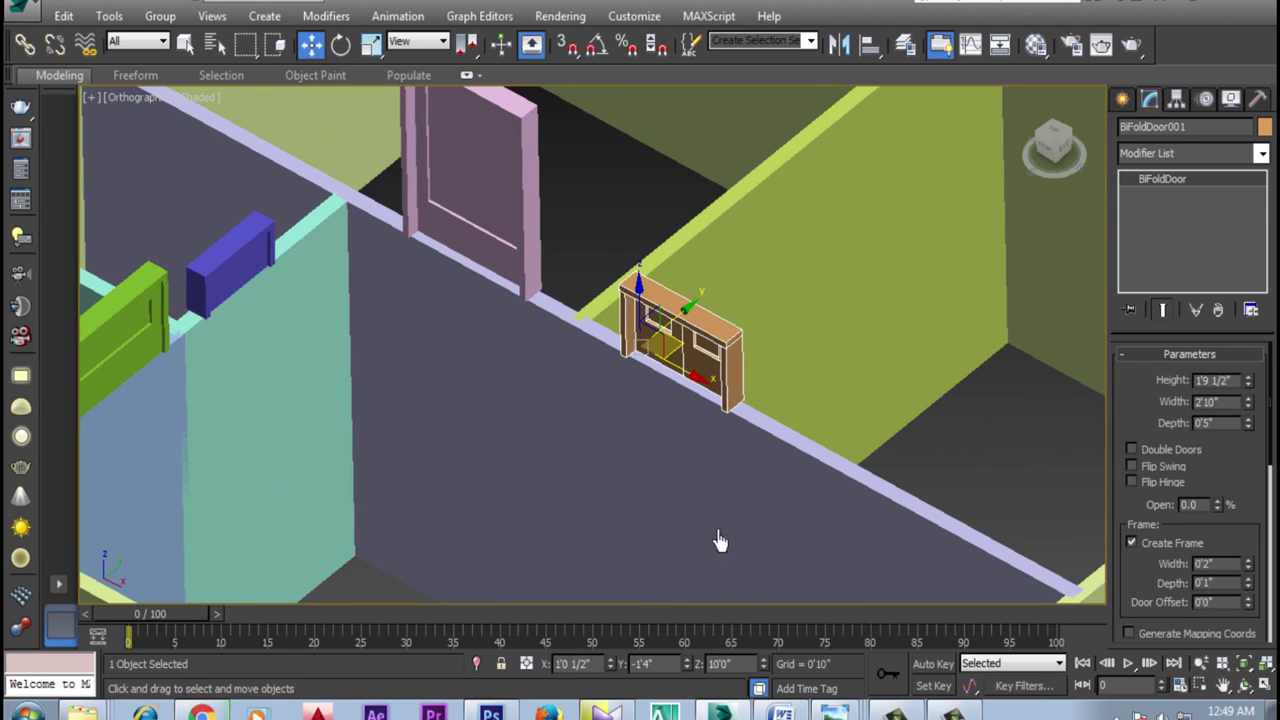
{"action": "right_click", "coordinate": [312, 48]}
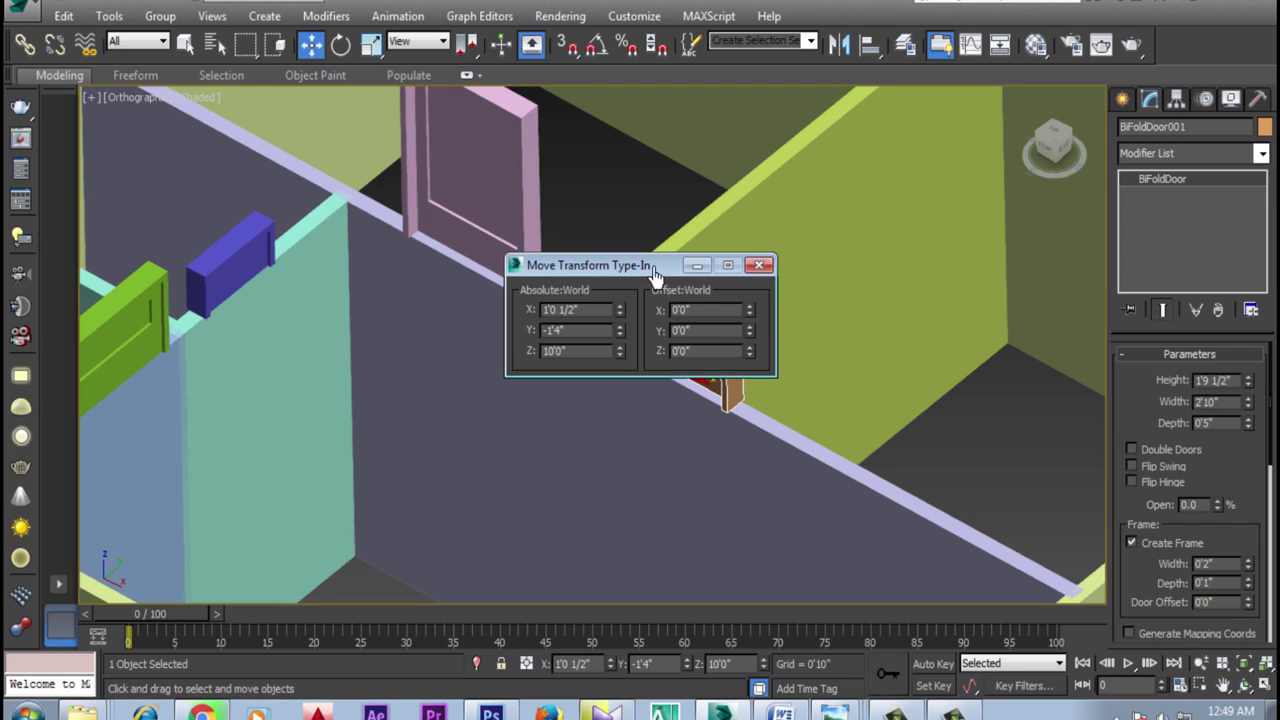
{"action": "left_click", "coordinate": [760, 265]}
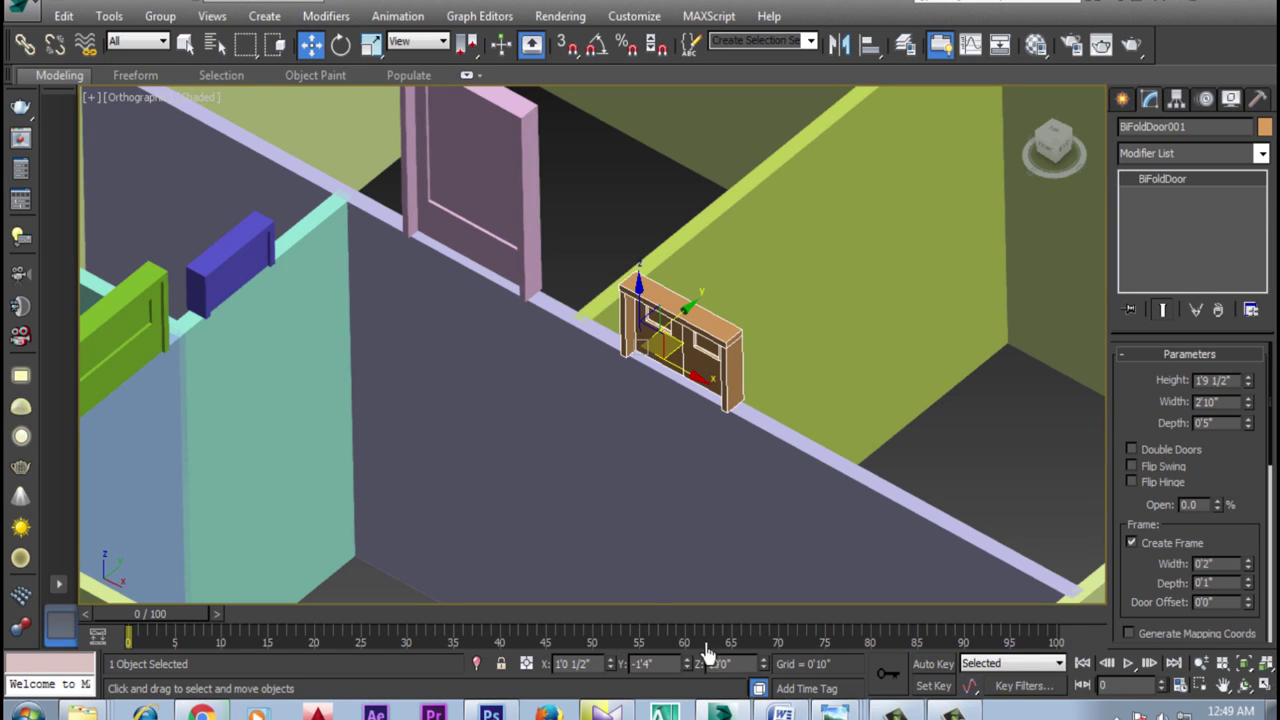
{"action": "left_click", "coordinate": [749, 667]}
{"action": "type", "text": "0"}
{"action": "key", "text": "Return"}
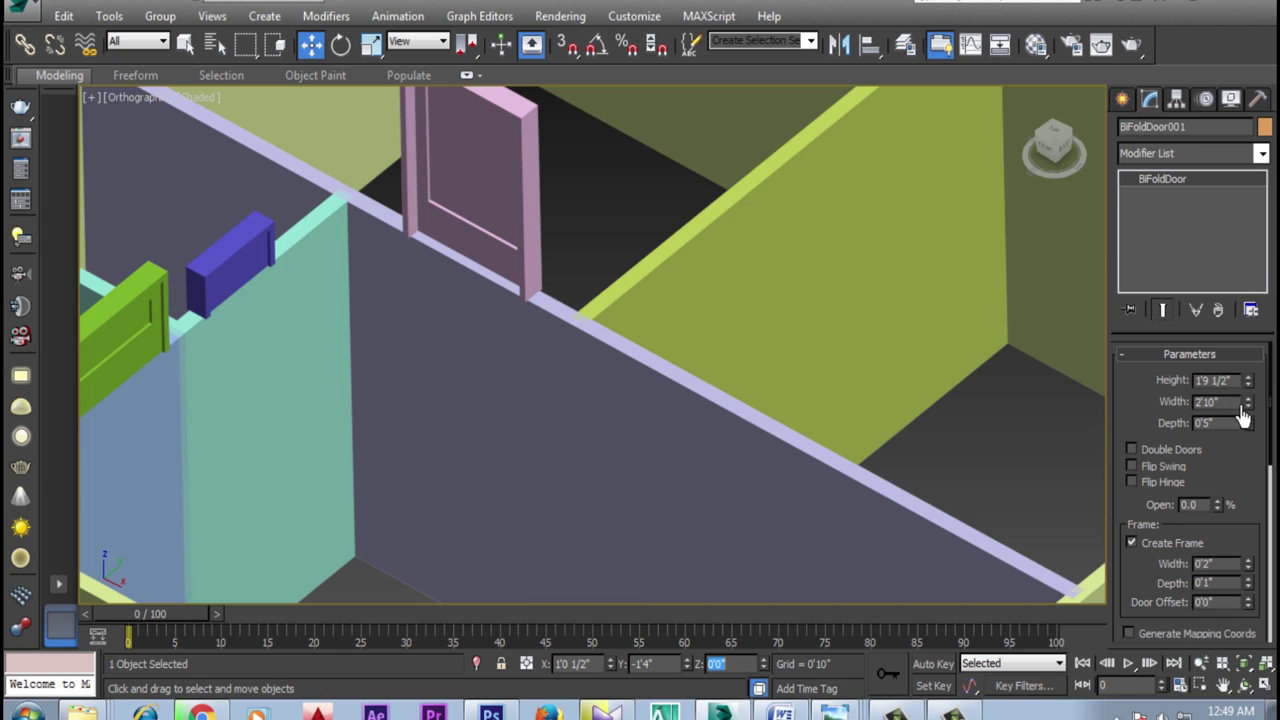
Make the bifold door 7'0" tall and 3'0" wide
{"action": "mouse_move", "coordinate": [1247, 384]}
{"action": "left_mouse_down"}
{"action": "mouse_move", "coordinate": [1243, 152]}
{"action": "mouse_move", "coordinate": [1208, 250]}
{"action": "left_mouse_up"}
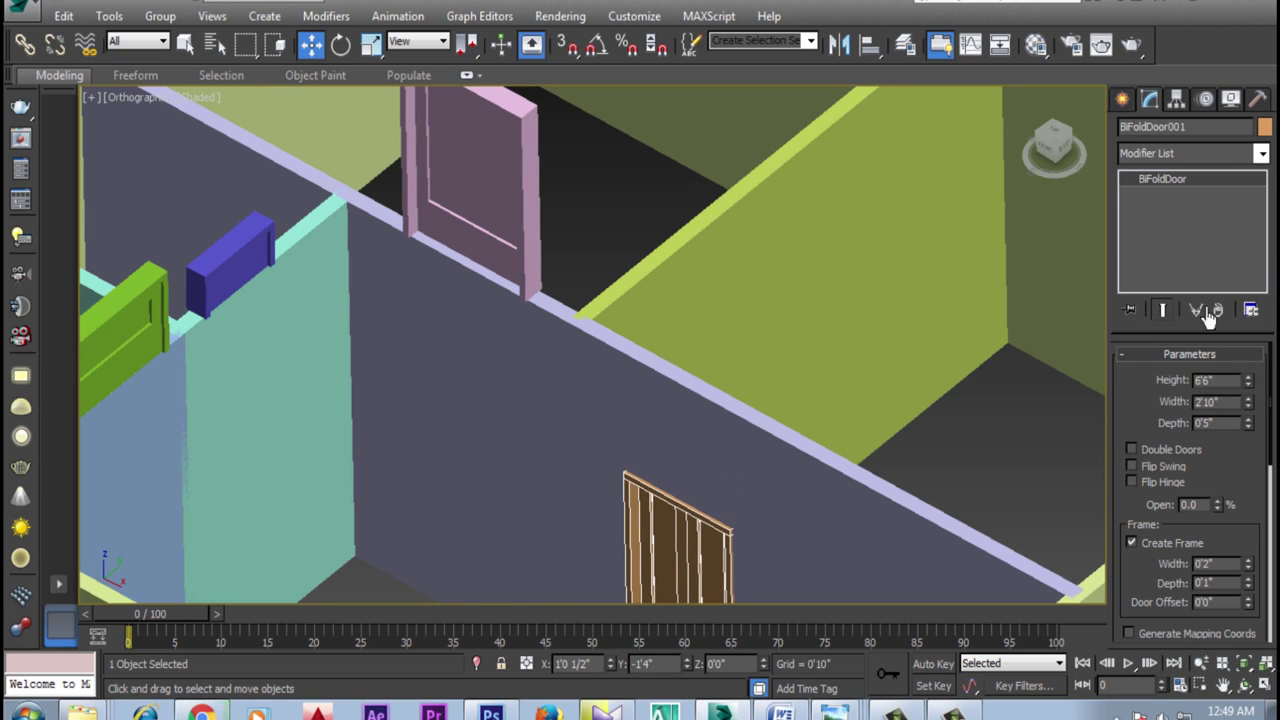
{"action": "double_click", "coordinate": [1210, 380]}
{"action": "type", "text": "5'6\""}
{"action": "key", "text": "Return"}
{"action": "key", "text": "Return"}
{"action": "middle_click_drag", "start_coordinate": [731, 543], "coordinate": [728, 390]}
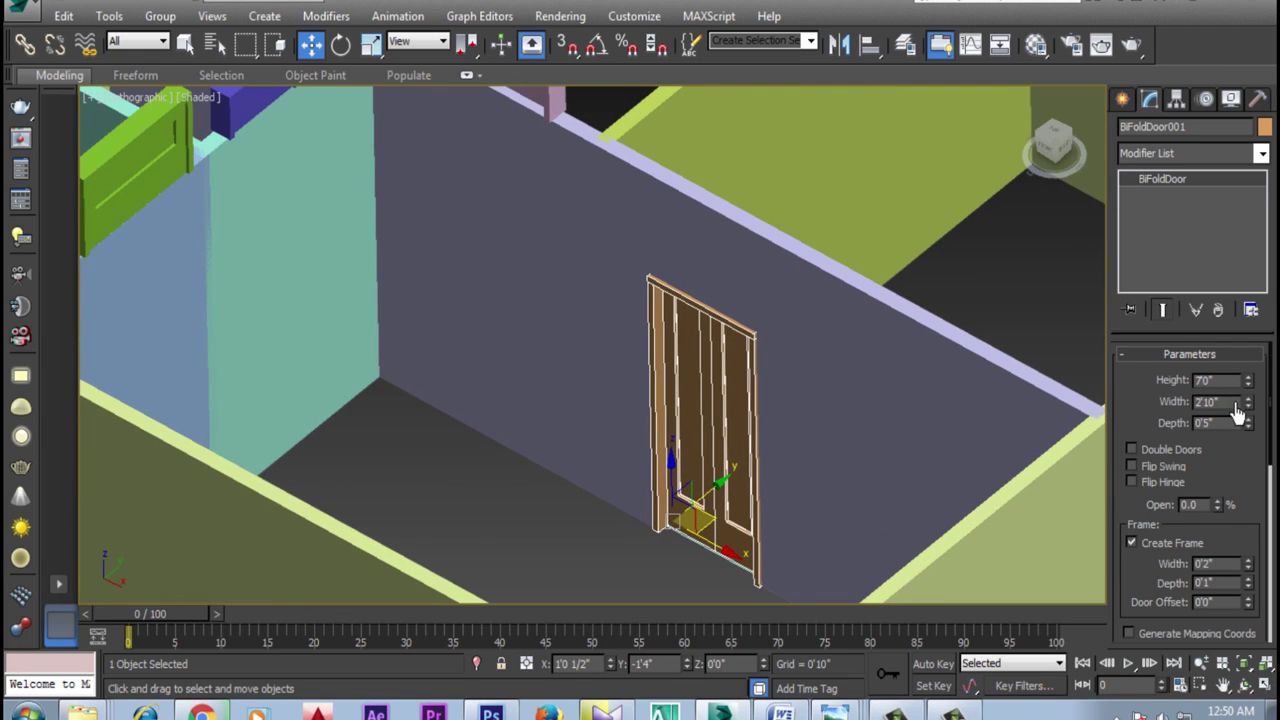
{"action": "left_click_drag", "start_coordinate": [1250, 410], "coordinate": [1250, 400]}
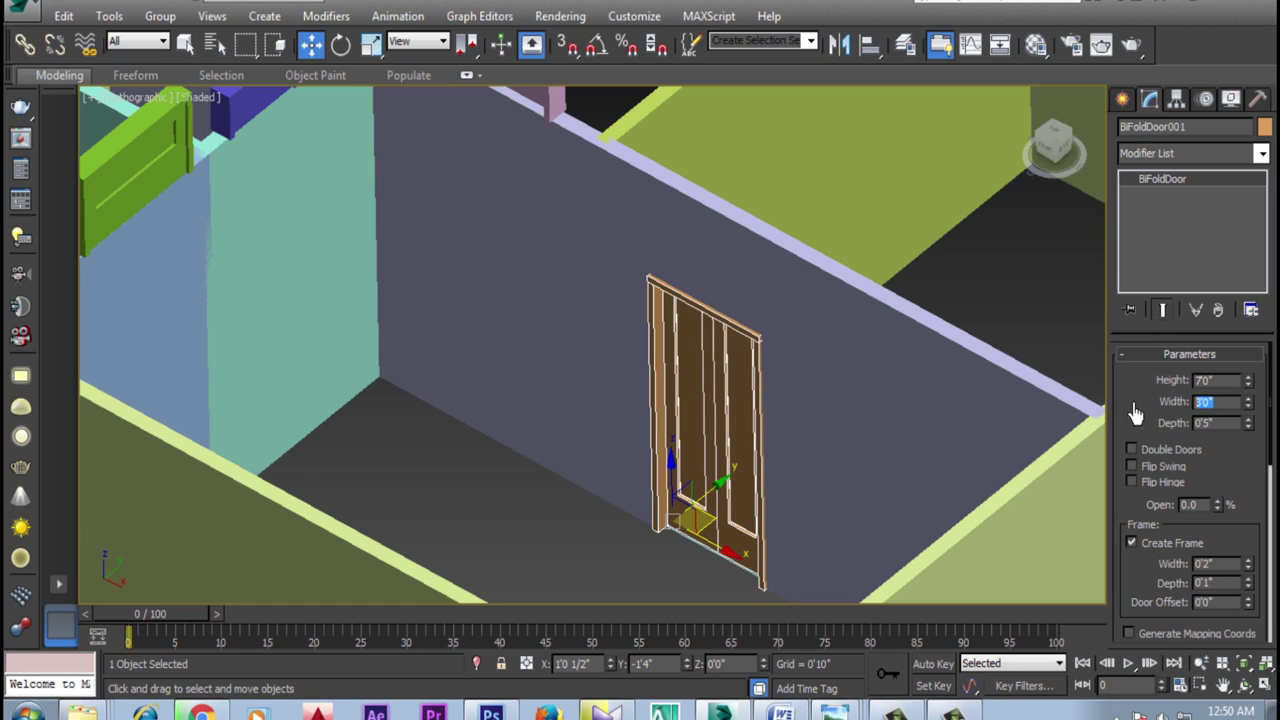
{"action": "key", "text": "Return"}
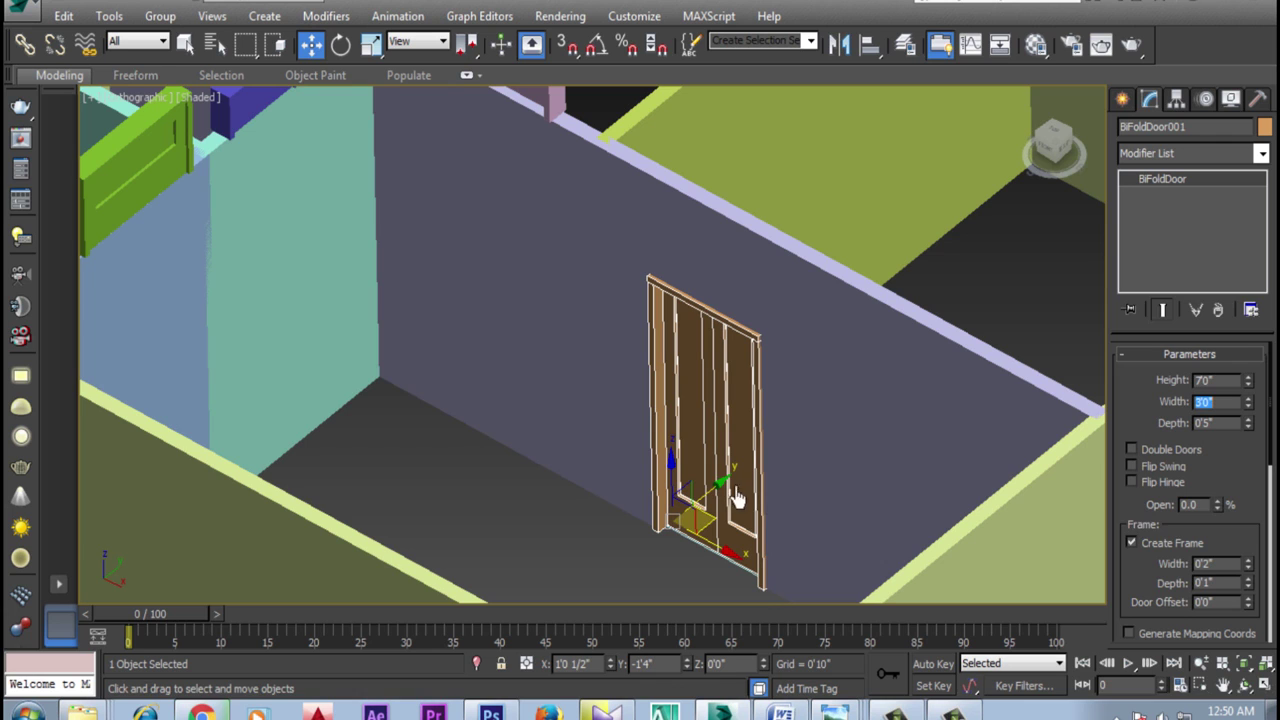
Fold the bifold door partly open and try the flip hinge, flip swing and double-door options
{"action": "mouse_move", "coordinate": [1217, 505]}
{"action": "left_mouse_down"}
{"action": "mouse_move", "coordinate": [1220, 432]}
{"action": "mouse_move", "coordinate": [1243, 480]}
{"action": "left_mouse_up"}
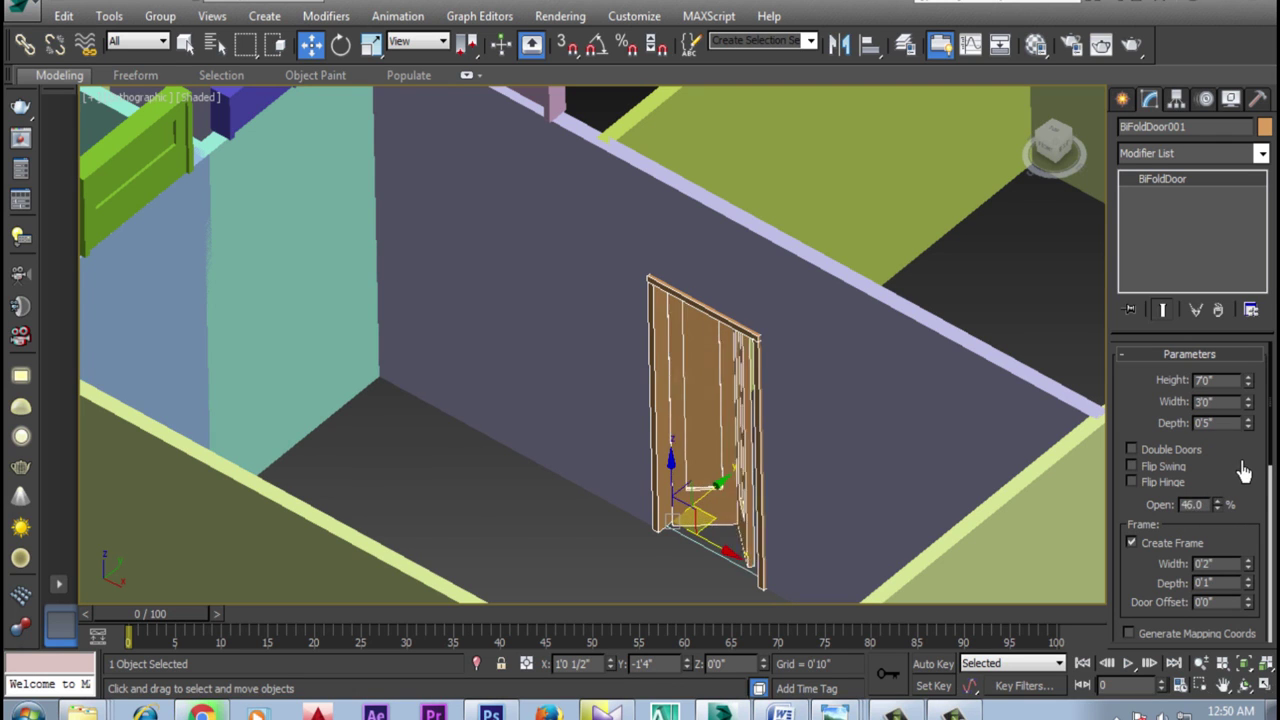
{"action": "left_click", "coordinate": [1132, 483]}
{"action": "left_click", "coordinate": [1132, 483]}
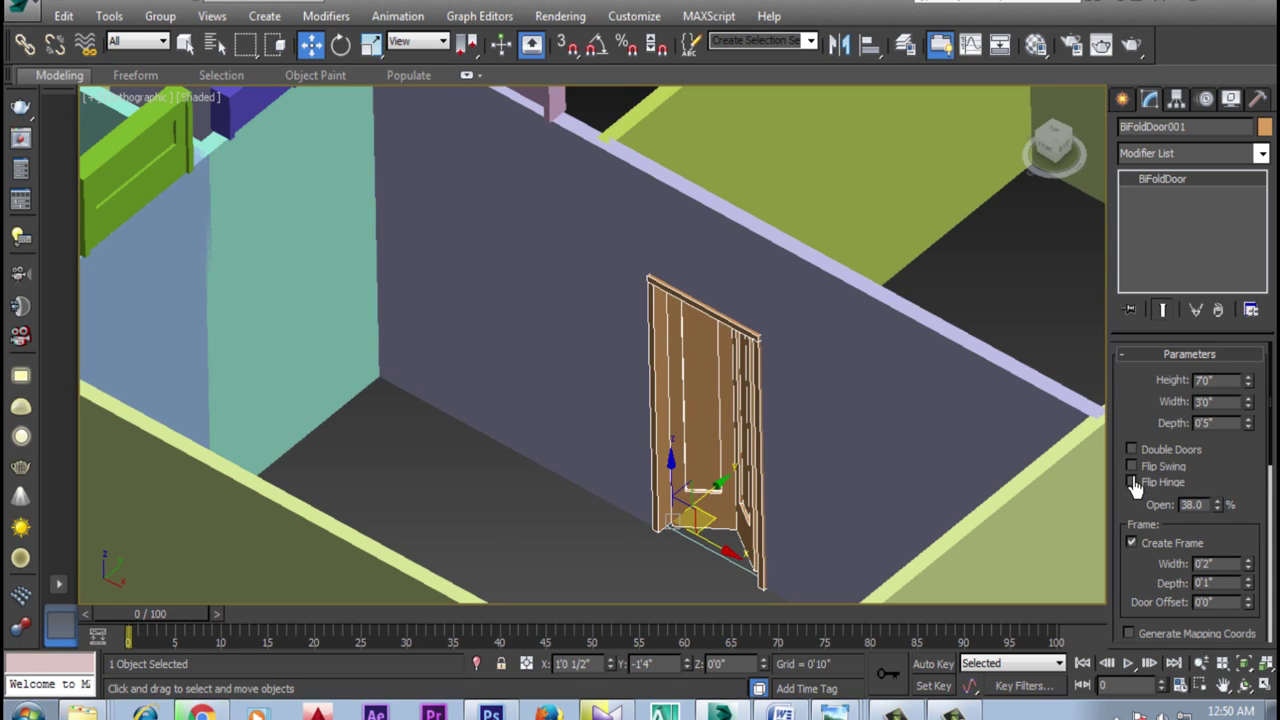
{"action": "left_click", "coordinate": [1133, 482]}
{"action": "left_click", "coordinate": [1133, 467]}
{"action": "left_click", "coordinate": [1132, 451]}
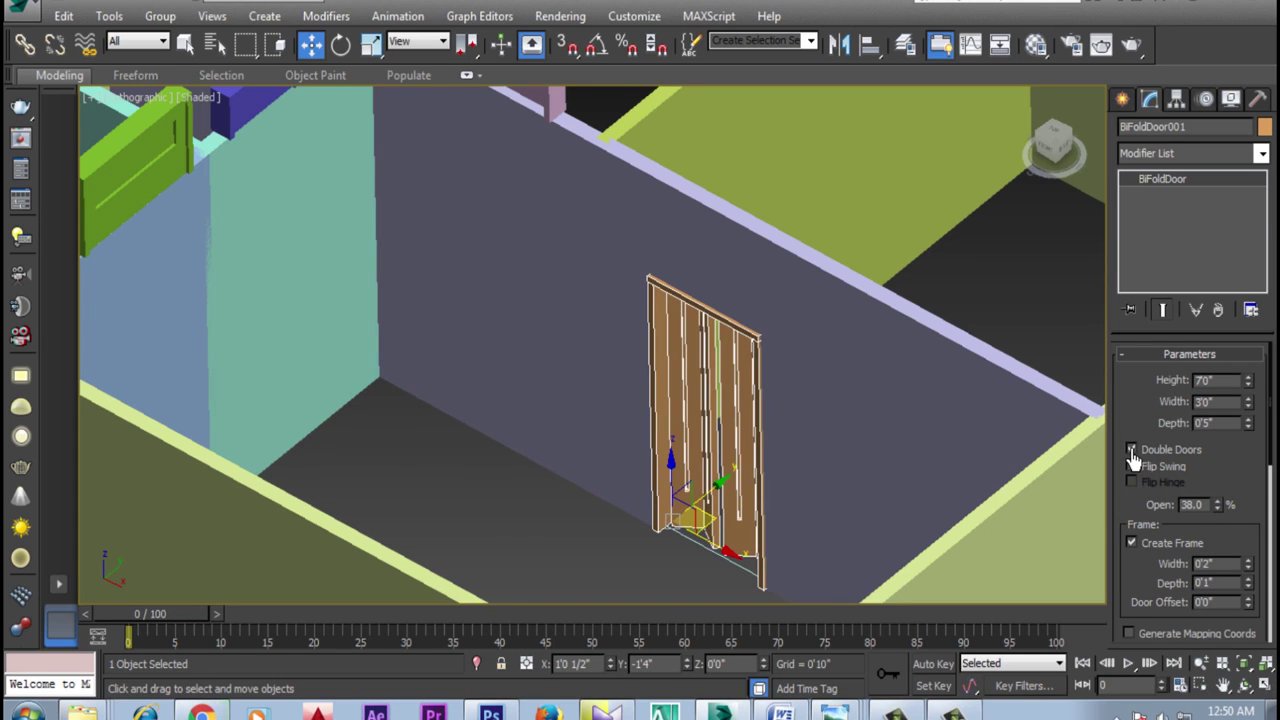
{"action": "left_click", "coordinate": [1132, 451]}
Open the bifold door's leaves wider, to about 74%
{"action": "mouse_move", "coordinate": [1145, 592]}
{"action": "left_mouse_down"}
{"action": "mouse_move", "coordinate": [1127, 435]}
{"action": "mouse_move", "coordinate": [1131, 166]}
{"action": "left_mouse_up"}
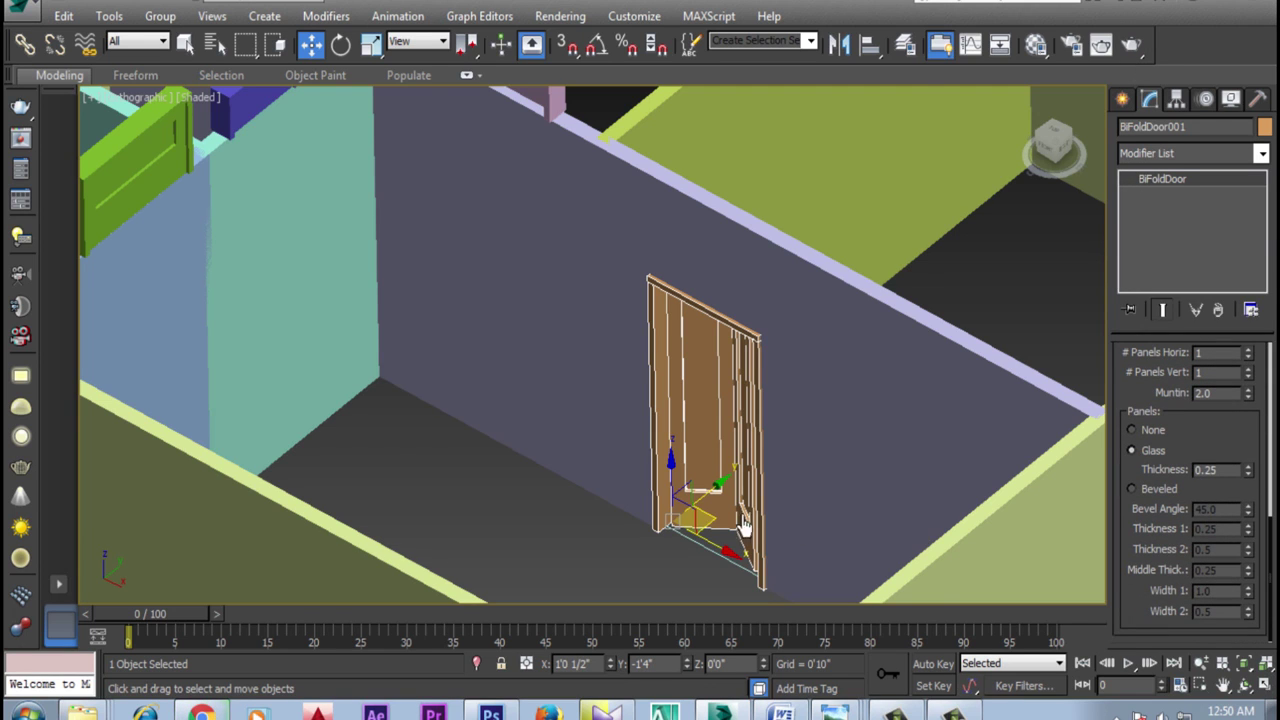
{"action": "scroll", "coordinate": [771, 571], "scroll_direction": "up", "scroll_amount": 2}
{"action": "scroll", "coordinate": [777, 560], "scroll_direction": "up", "scroll_amount": 1}
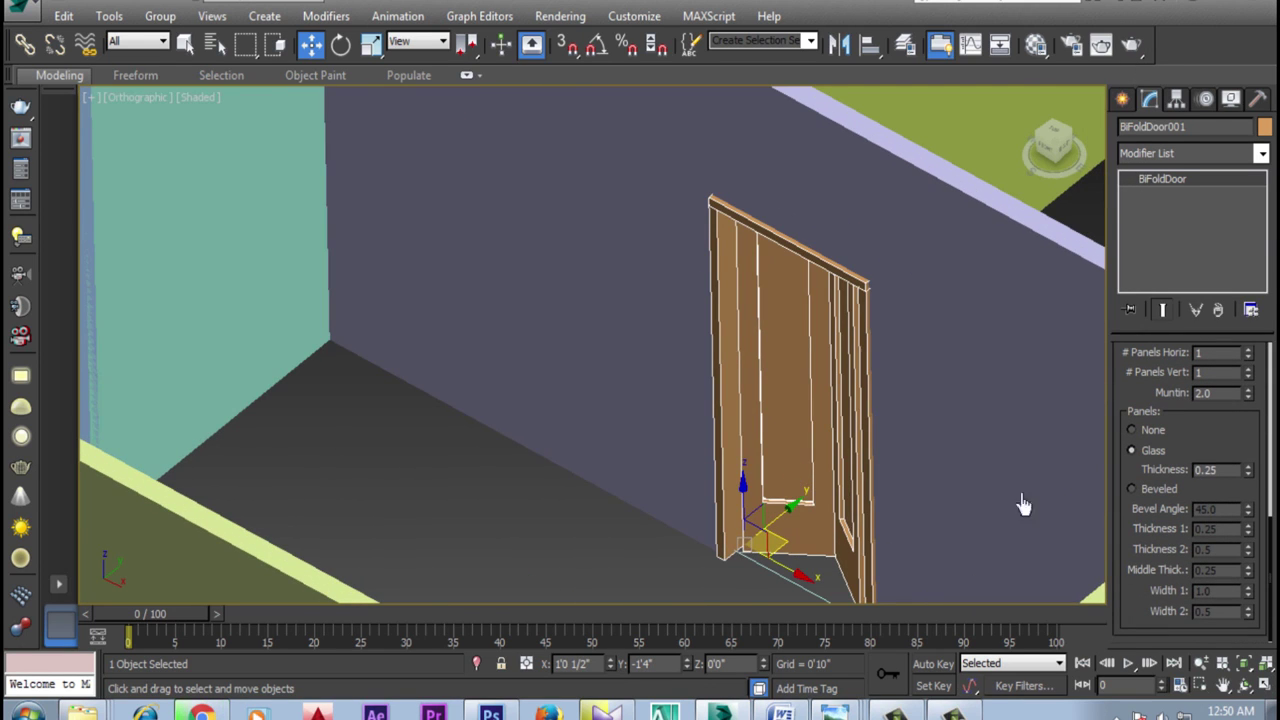
{"action": "scroll", "coordinate": [1206, 432], "scroll_direction": "up", "scroll_amount": 5}
{"action": "scroll", "coordinate": [1206, 432], "scroll_direction": "up", "scroll_amount": 1}
{"action": "scroll", "coordinate": [1206, 432], "scroll_direction": "up", "scroll_amount": 1}
{"action": "scroll", "coordinate": [1206, 432], "scroll_direction": "up", "scroll_amount": 2}
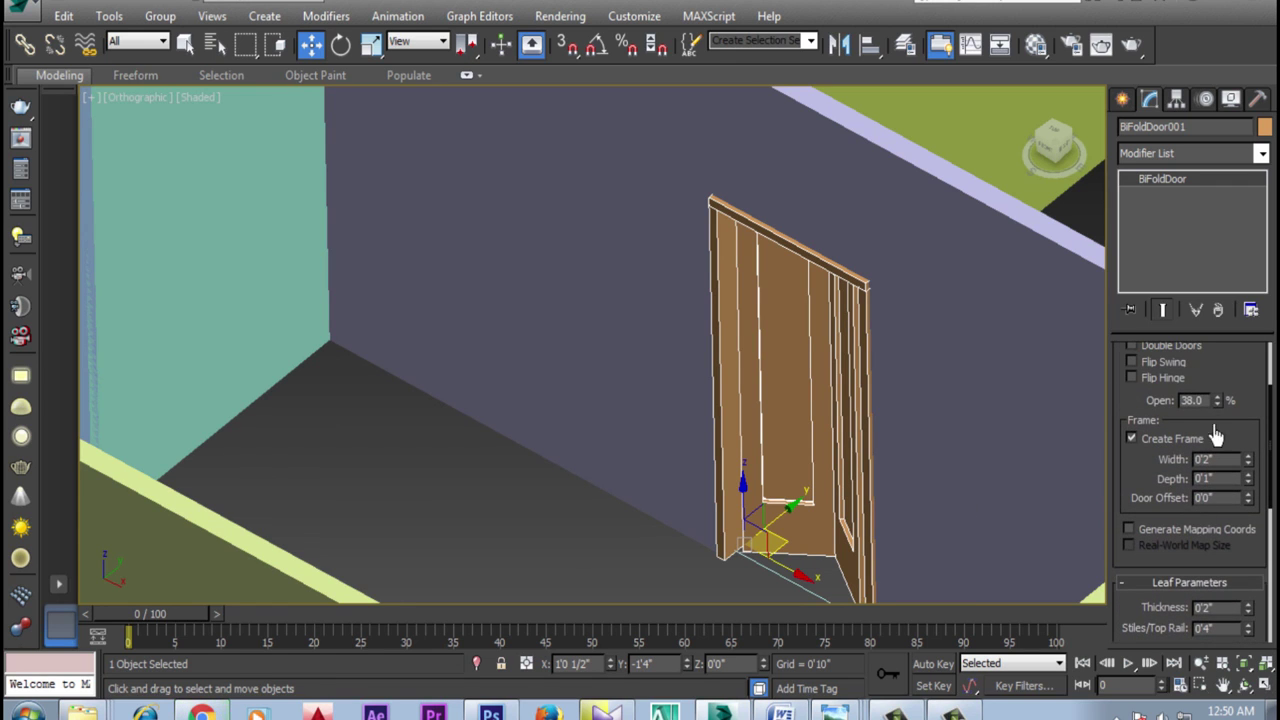
{"action": "mouse_move", "coordinate": [1217, 418]}
{"action": "left_mouse_down"}
{"action": "mouse_move", "coordinate": [1205, 340]}
{"action": "mouse_move", "coordinate": [1233, 375]}
{"action": "mouse_move", "coordinate": [1239, 418]}
{"action": "mouse_move", "coordinate": [1223, 337]}
{"action": "mouse_move", "coordinate": [1248, 373]}
{"action": "left_mouse_up"}
Orbit the view to see the room from another angle, then select the pink pivot door
{"action": "mouse_move", "coordinate": [830, 375]}
{"action": "middle_mouse_down", "text": "alt"}
{"action": "mouse_move", "coordinate": [831, 343]}
{"action": "mouse_move", "coordinate": [870, 392]}
{"action": "middle_mouse_up", "text": "alt"}
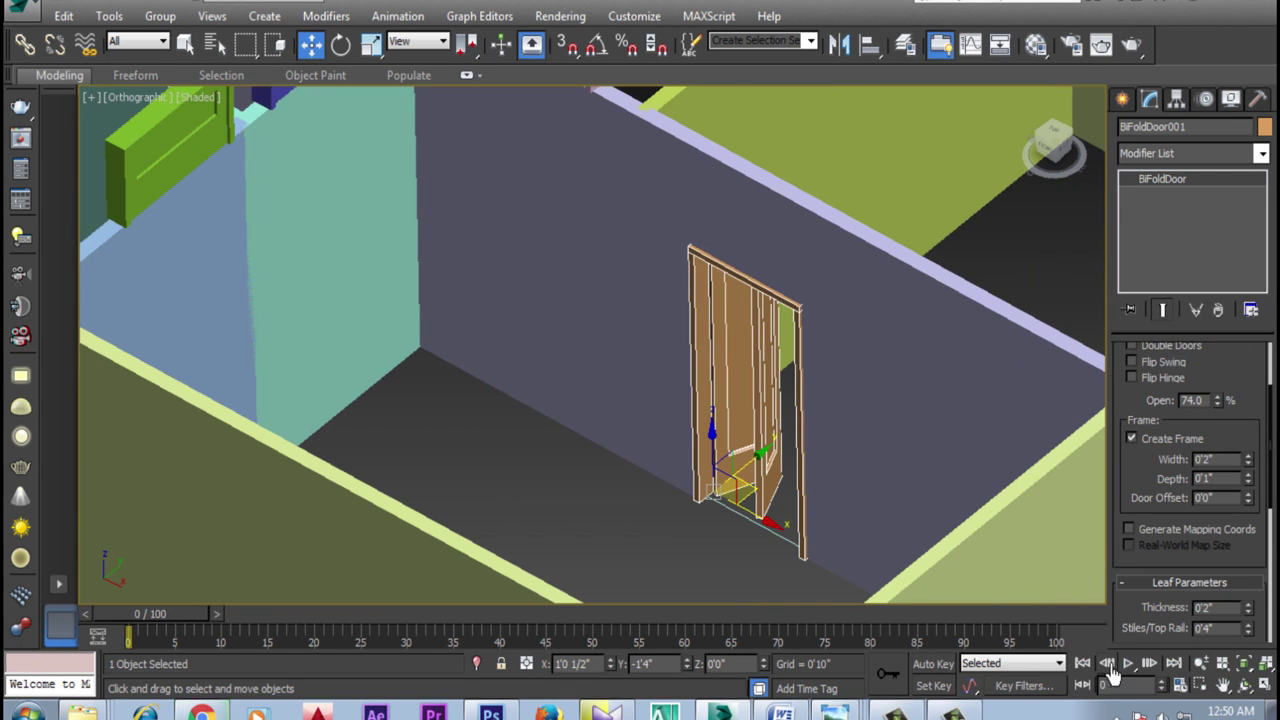
{"action": "left_click", "coordinate": [1251, 680]}
{"action": "mouse_move", "coordinate": [577, 350]}
{"action": "left_mouse_down"}
{"action": "mouse_move", "coordinate": [705, 337]}
{"action": "mouse_move", "coordinate": [677, 371]}
{"action": "mouse_move", "coordinate": [611, 371]}
{"action": "mouse_move", "coordinate": [620, 414]}
{"action": "left_mouse_up"}
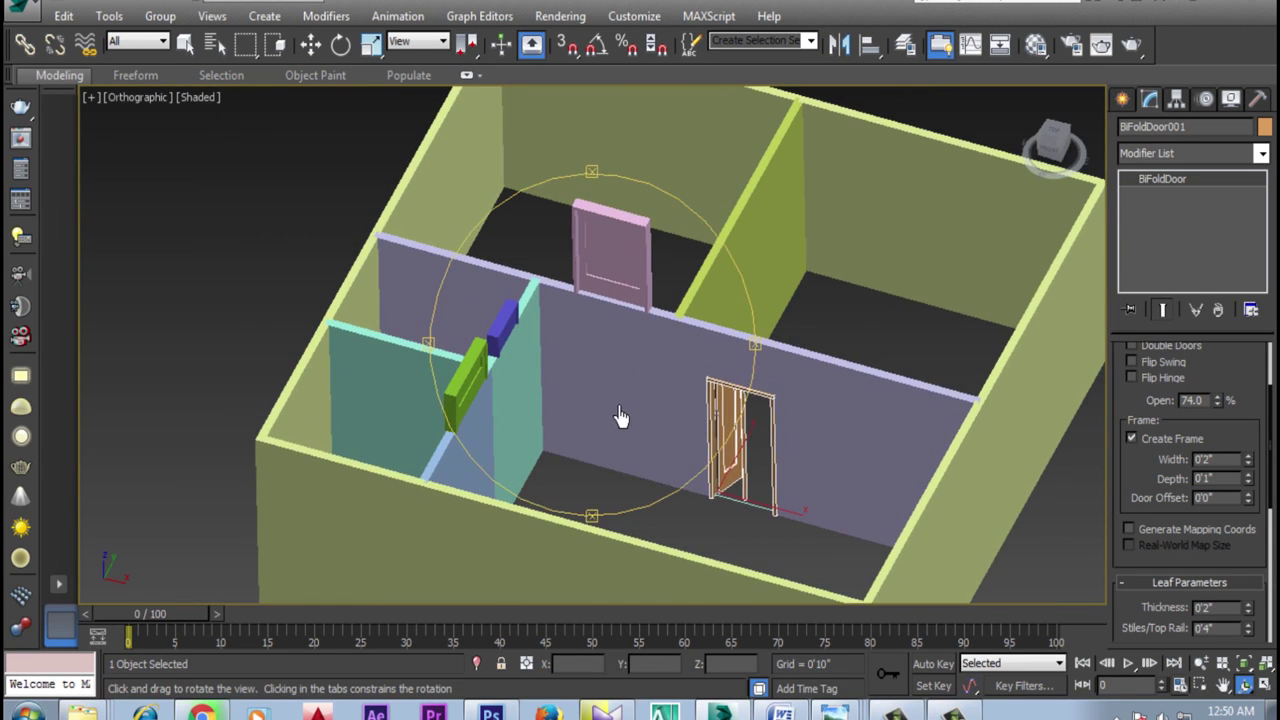
{"action": "right_click", "coordinate": [631, 413]}
{"action": "scroll", "coordinate": [607, 208], "scroll_direction": "up", "scroll_amount": 2}
{"action": "left_click", "coordinate": [613, 255]}
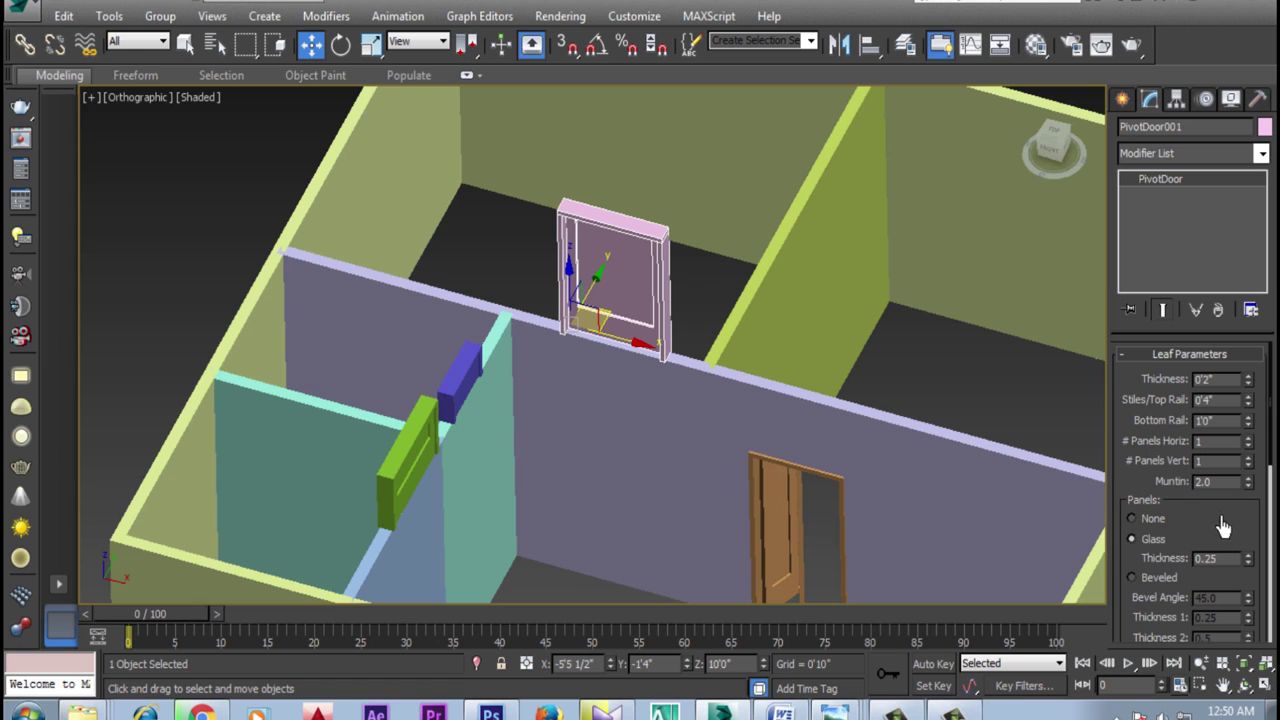
Set the pink pivot door to 7'0" high and 3'0" wide
{"action": "scroll", "coordinate": [1228, 575], "scroll_direction": "down", "scroll_amount": 2}
{"action": "scroll", "coordinate": [1220, 560], "scroll_direction": "up", "scroll_amount": 1}
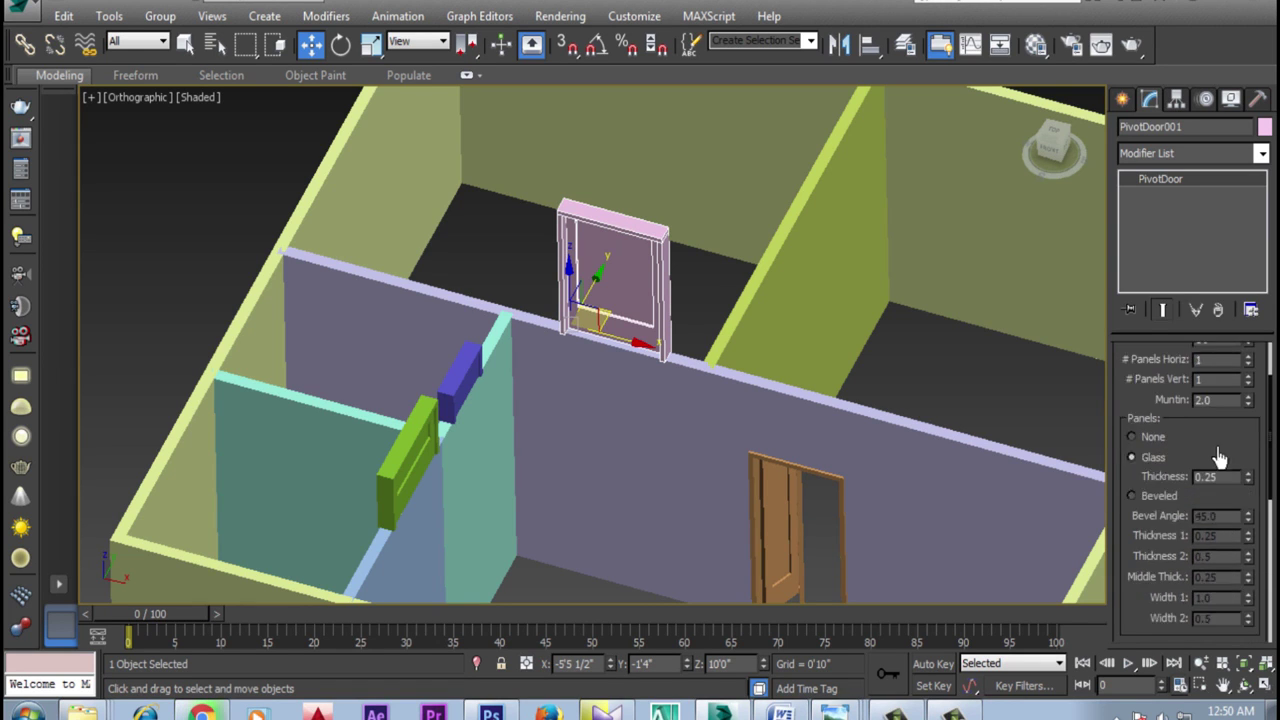
{"action": "scroll", "coordinate": [1215, 555], "scroll_direction": "up", "scroll_amount": 1}
{"action": "left_click_drag", "start_coordinate": [1208, 548], "coordinate": [1189, 290]}
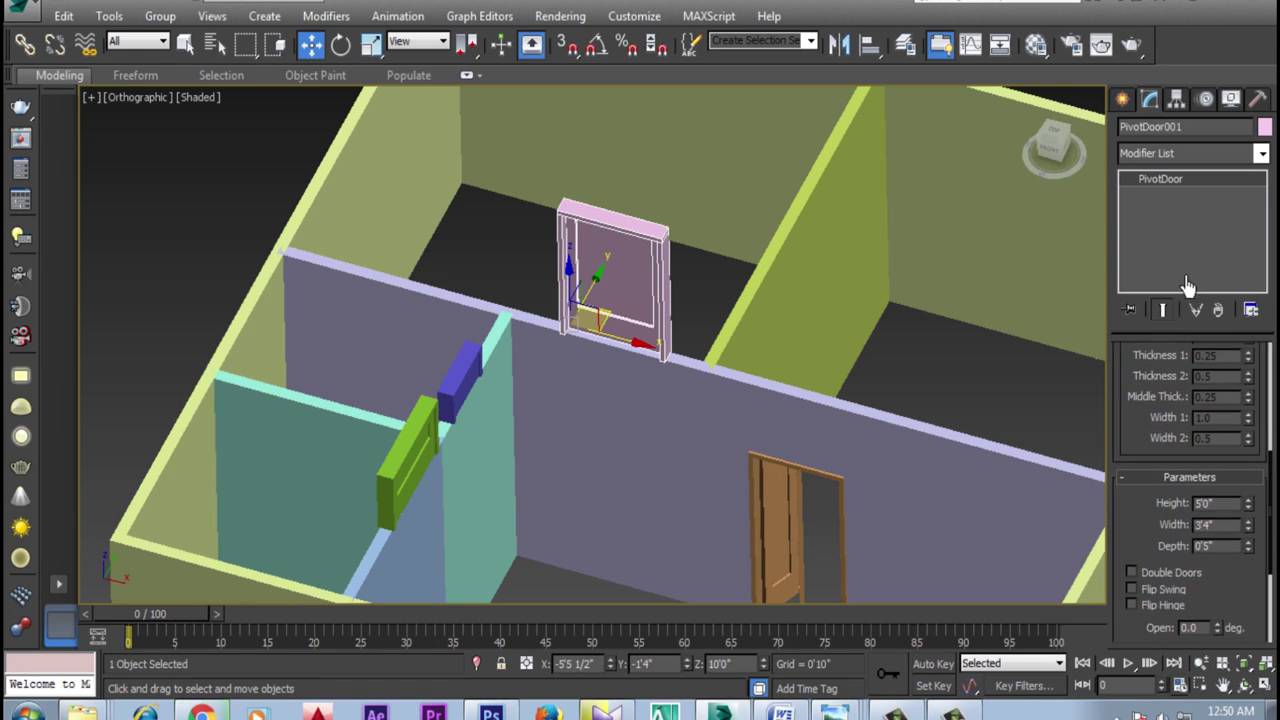
{"action": "double_click", "coordinate": [1228, 506]}
{"action": "type", "text": "7"}
{"action": "key", "text": "Return"}
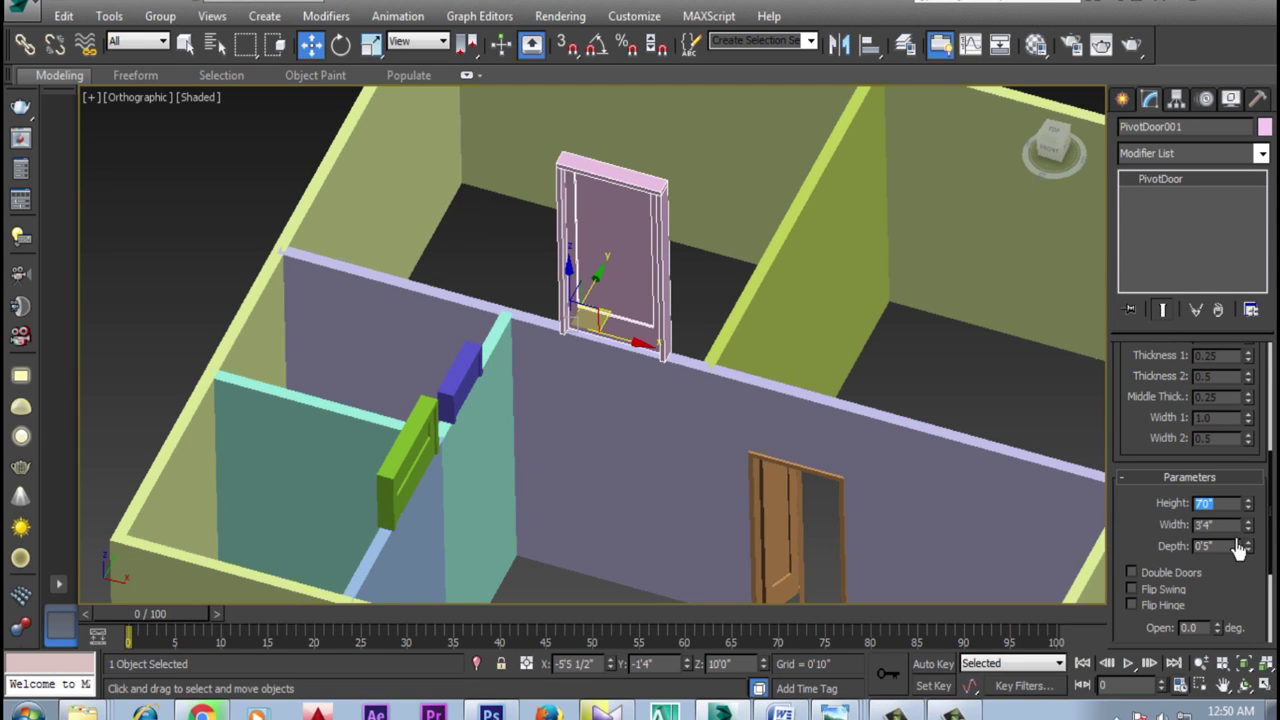
{"action": "double_click", "coordinate": [1220, 526]}
{"action": "key", "text": "Return"}
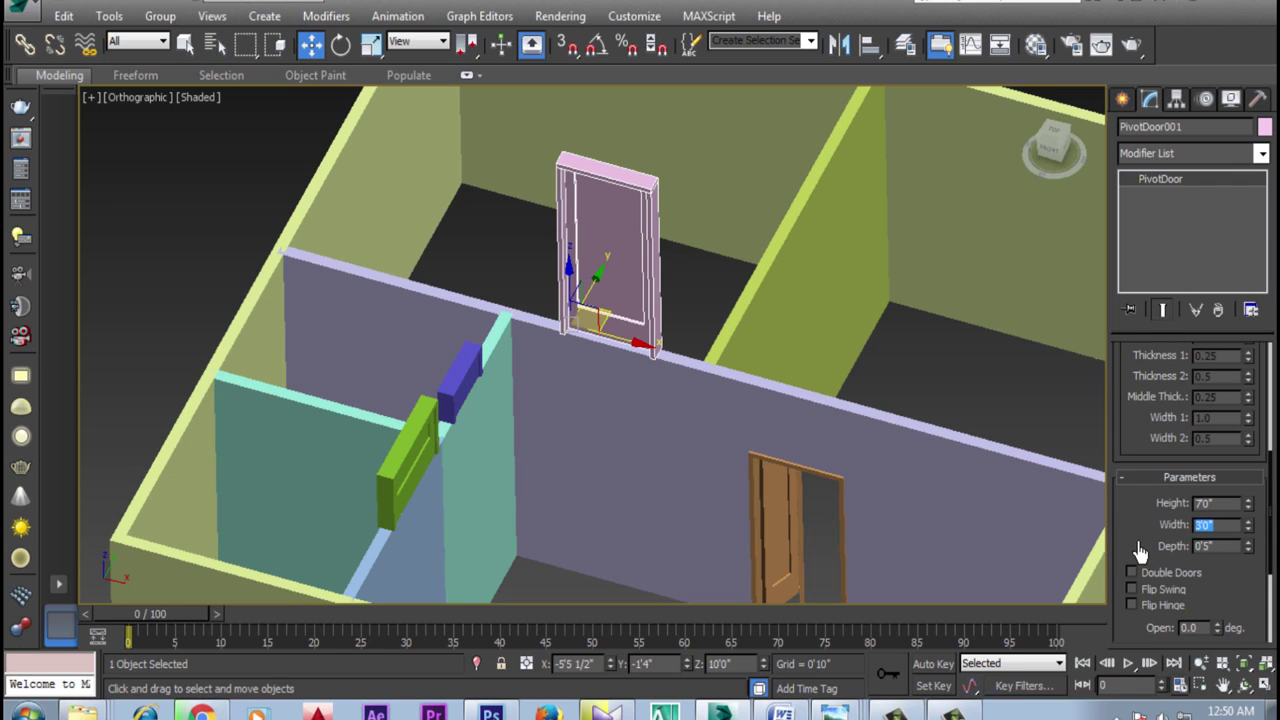
Swing the pink pivot door partly open, settling at 27 degrees
{"action": "left_click_drag", "start_coordinate": [1148, 547], "coordinate": [1155, 450]}
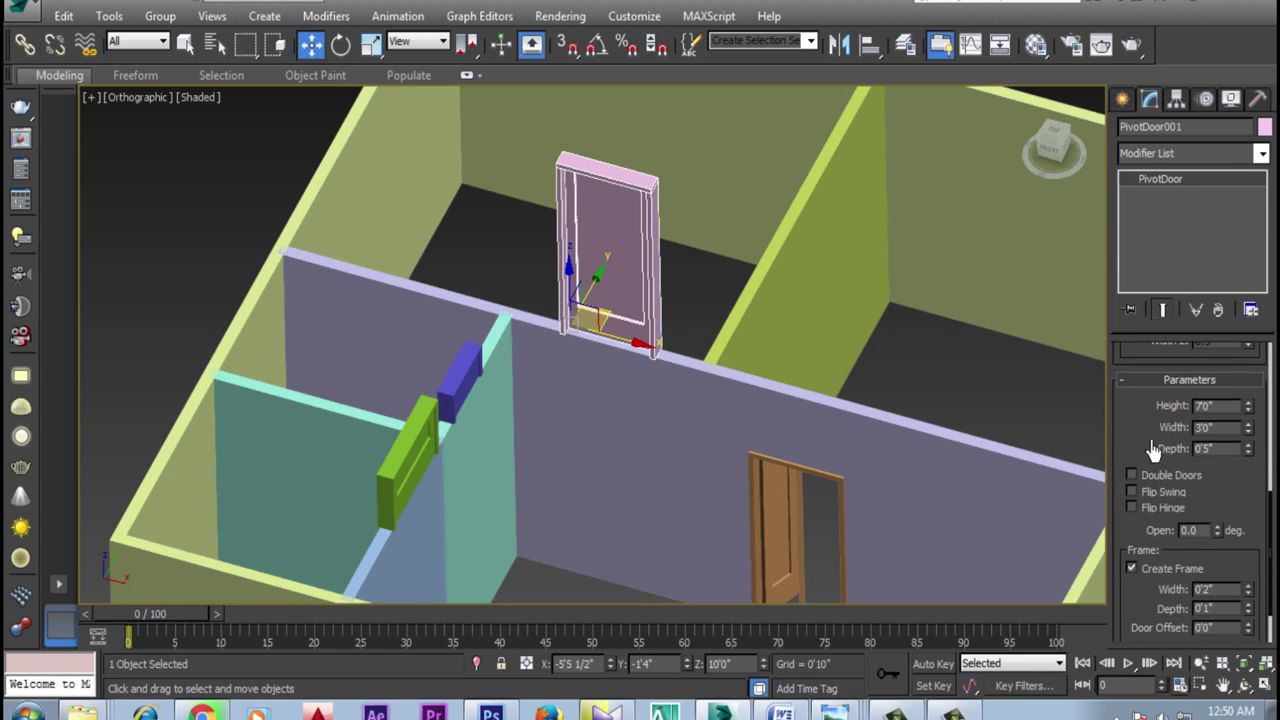
{"action": "mouse_move", "coordinate": [1215, 530]}
{"action": "left_mouse_down"}
{"action": "mouse_move", "coordinate": [1208, 450]}
{"action": "mouse_move", "coordinate": [1225, 525]}
{"action": "left_mouse_up"}
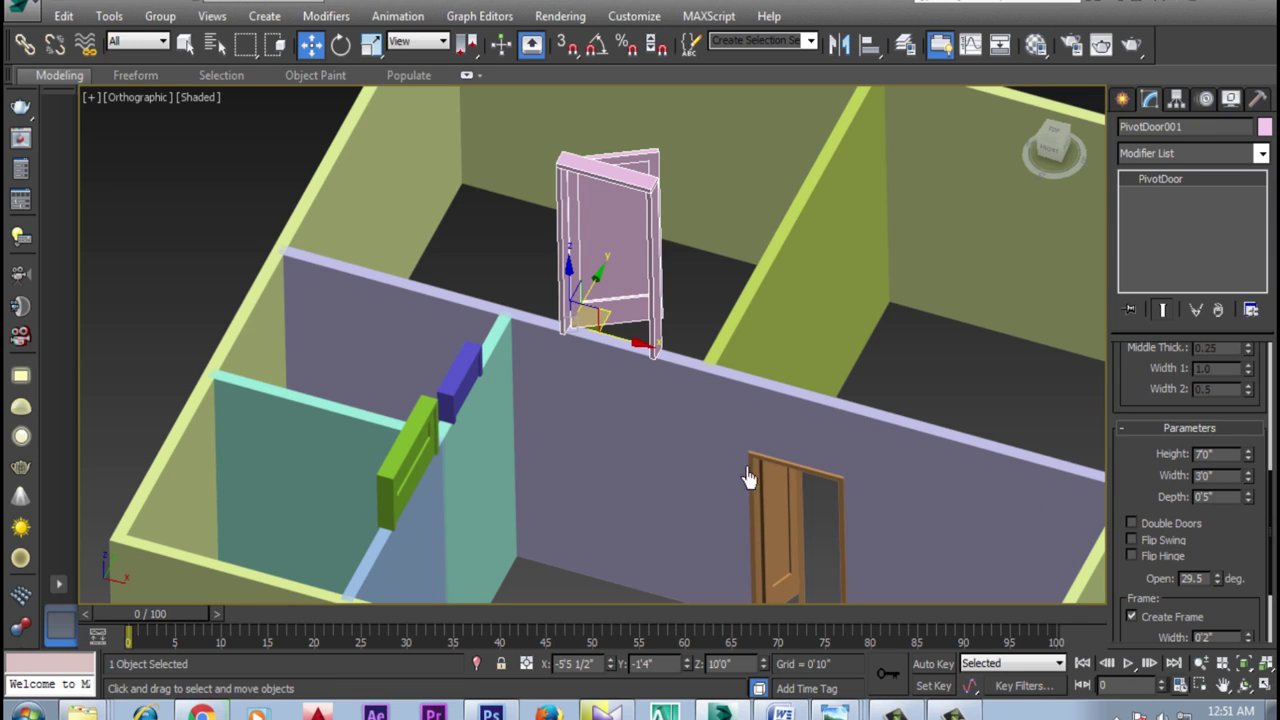
{"action": "left_click", "coordinate": [790, 512]}
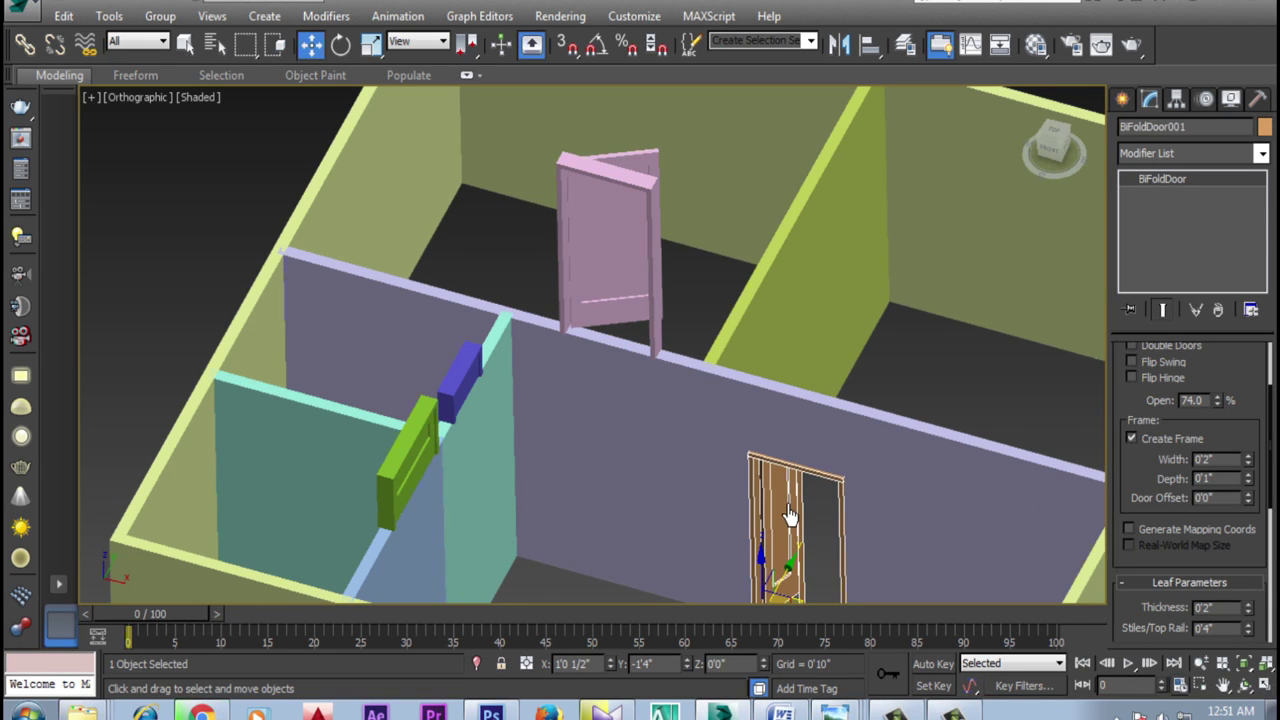
{"action": "left_click", "coordinate": [613, 228]}
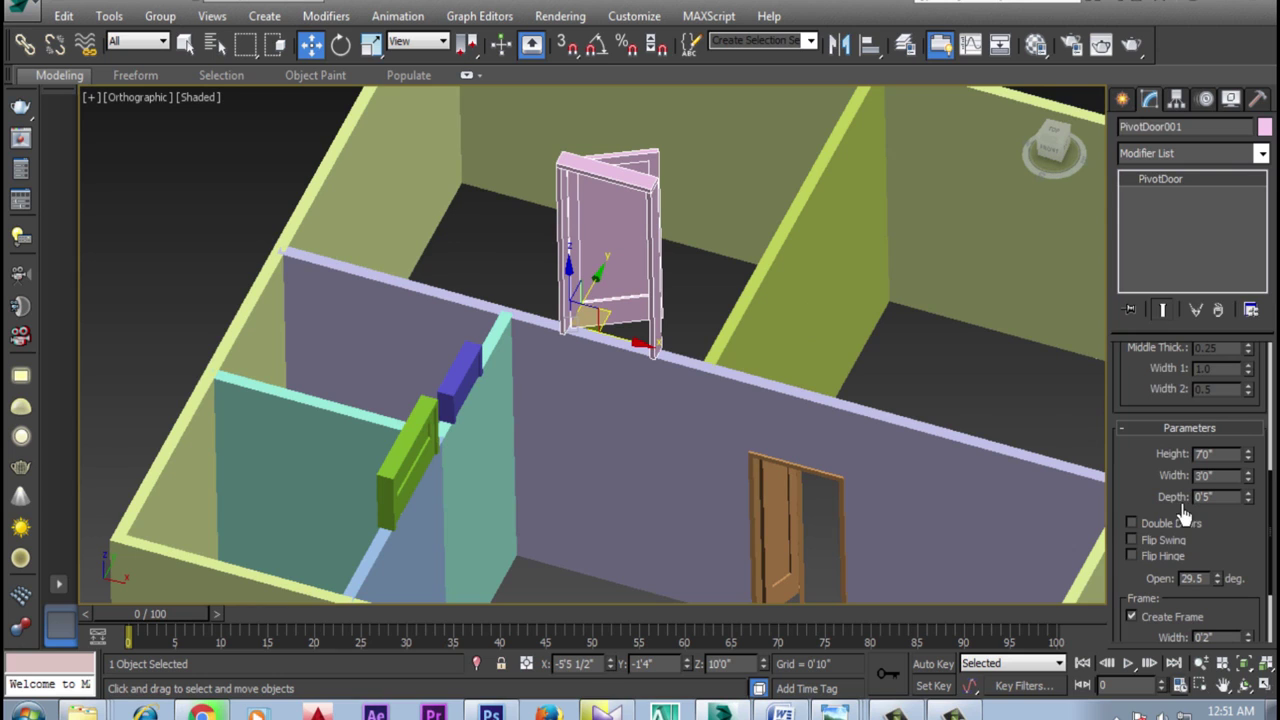
{"action": "left_click_drag", "start_coordinate": [1235, 548], "coordinate": [1224, 412]}
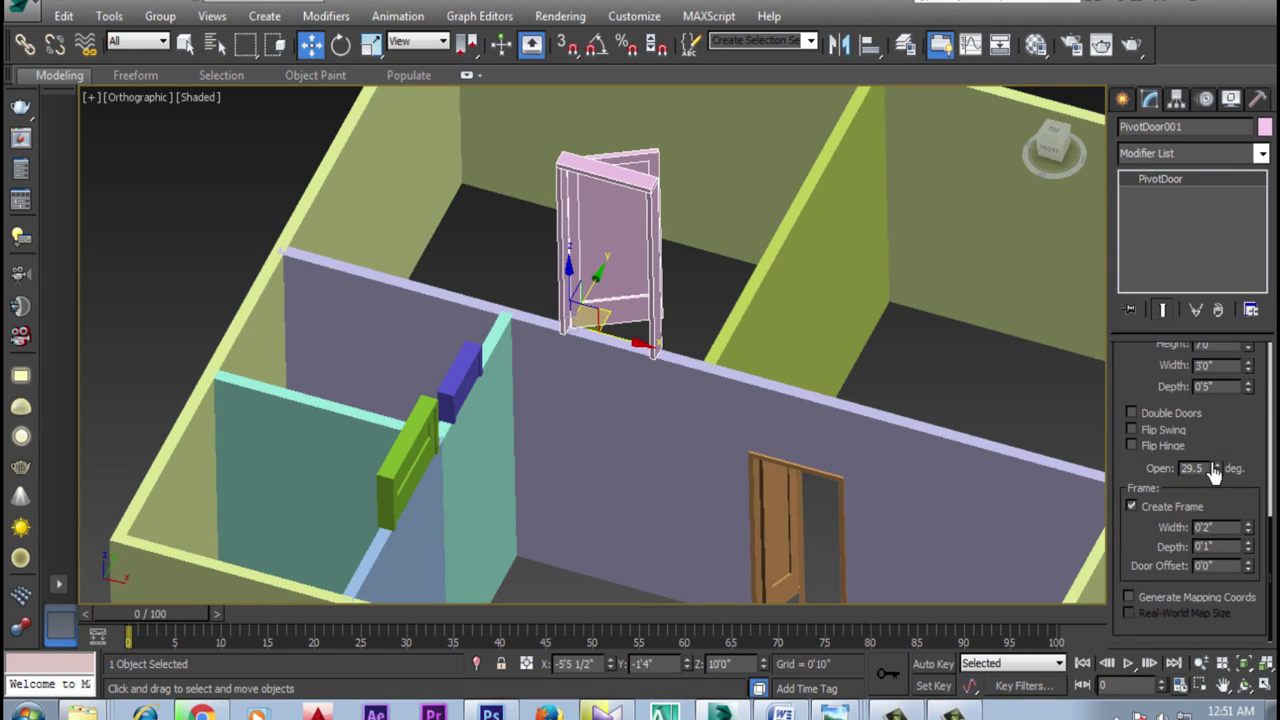
{"action": "left_click_drag", "start_coordinate": [1218, 472], "coordinate": [1228, 480]}
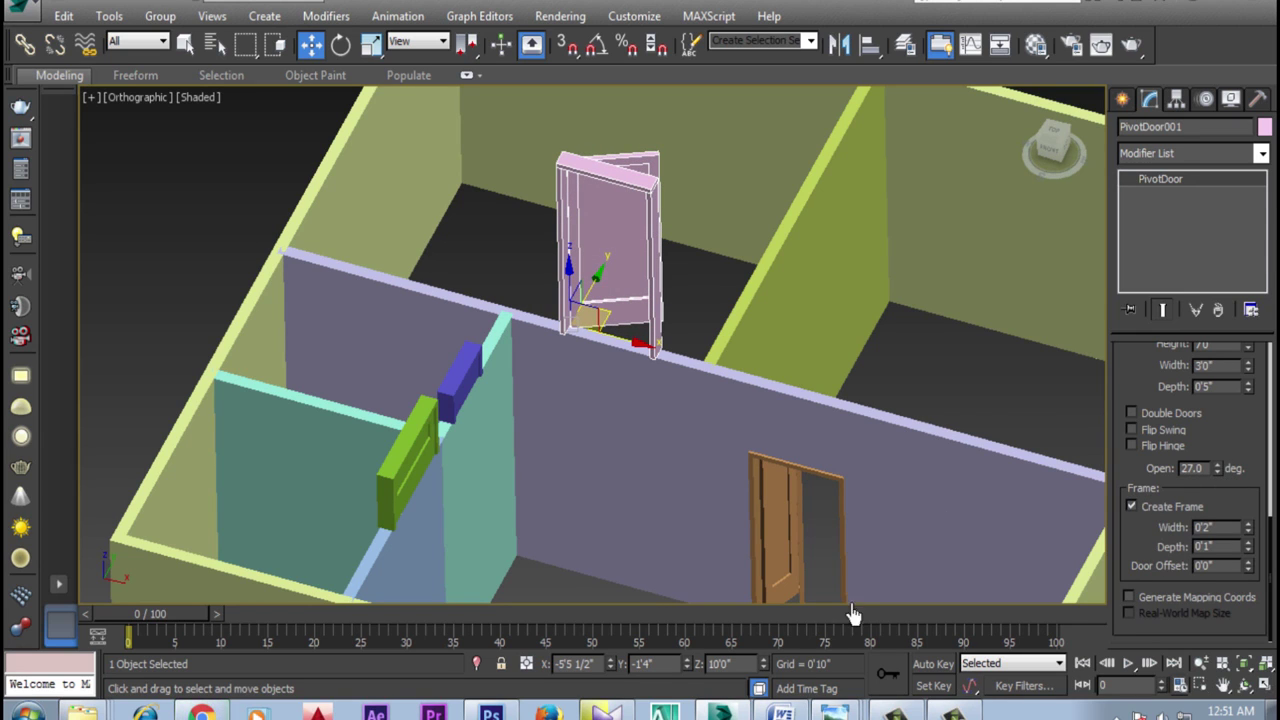
Lower the pink door to Z 0 and swing it open to 42.5 degrees
{"action": "double_click", "coordinate": [726, 666]}
{"action": "type", "text": "0"}
{"action": "key", "text": "Return"}
{"action": "scroll", "coordinate": [641, 475], "scroll_direction": "up", "scroll_amount": 2}
{"action": "scroll", "coordinate": [641, 475], "scroll_direction": "up", "scroll_amount": 3}
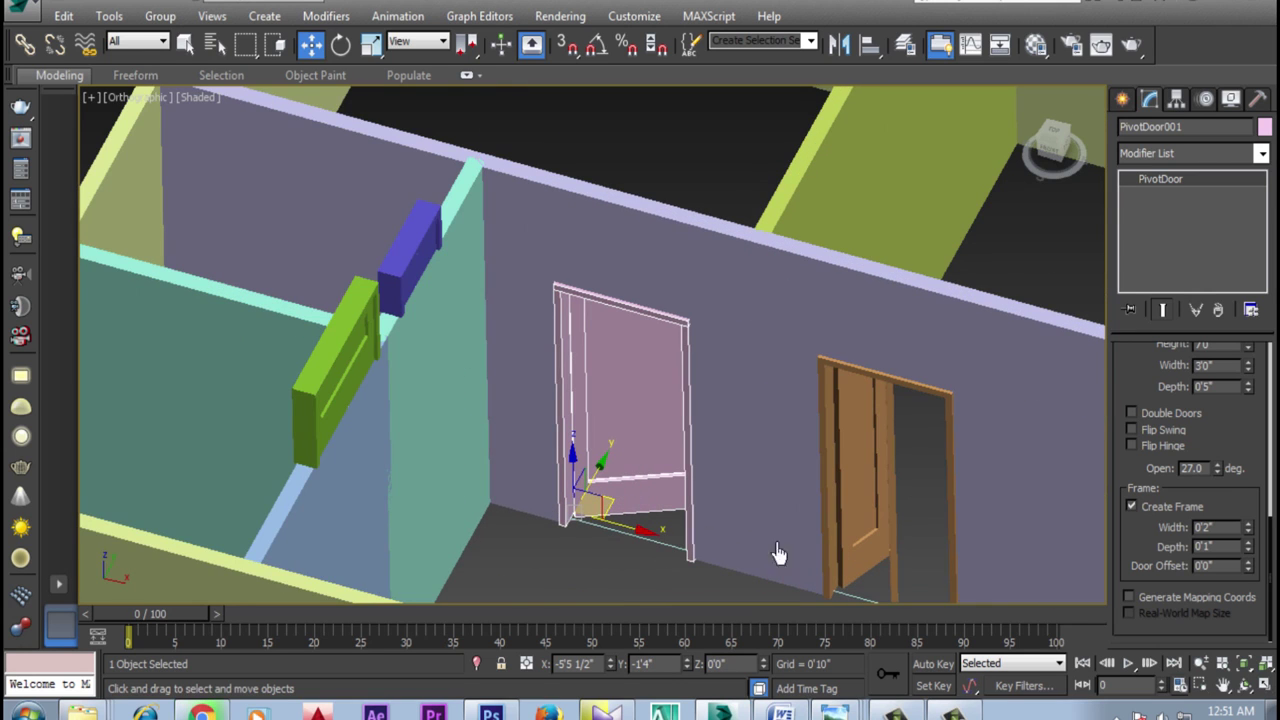
{"action": "left_click_drag", "start_coordinate": [1218, 477], "coordinate": [1220, 443]}
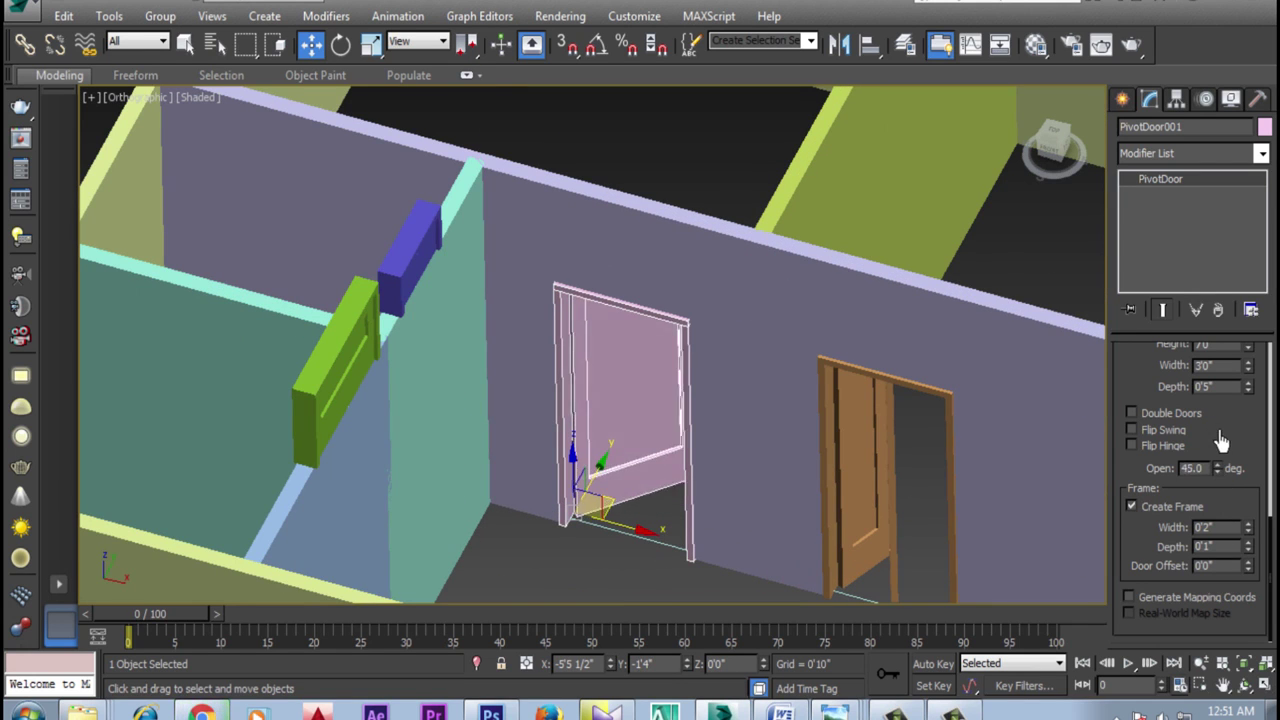
Pan and orbit the view to look down over the walls
{"action": "middle_click_drag", "start_coordinate": [563, 503], "coordinate": [678, 463]}
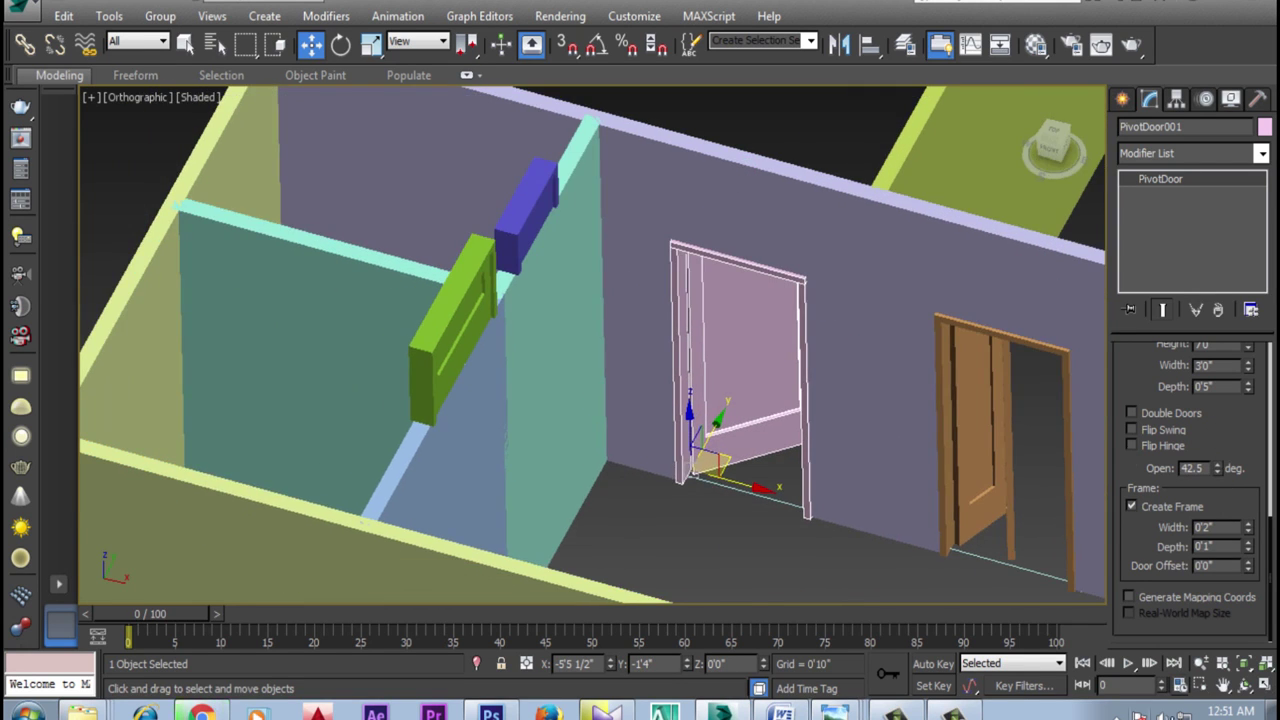
{"action": "left_click", "coordinate": [1244, 685]}
{"action": "left_click_drag", "start_coordinate": [637, 437], "coordinate": [609, 540]}
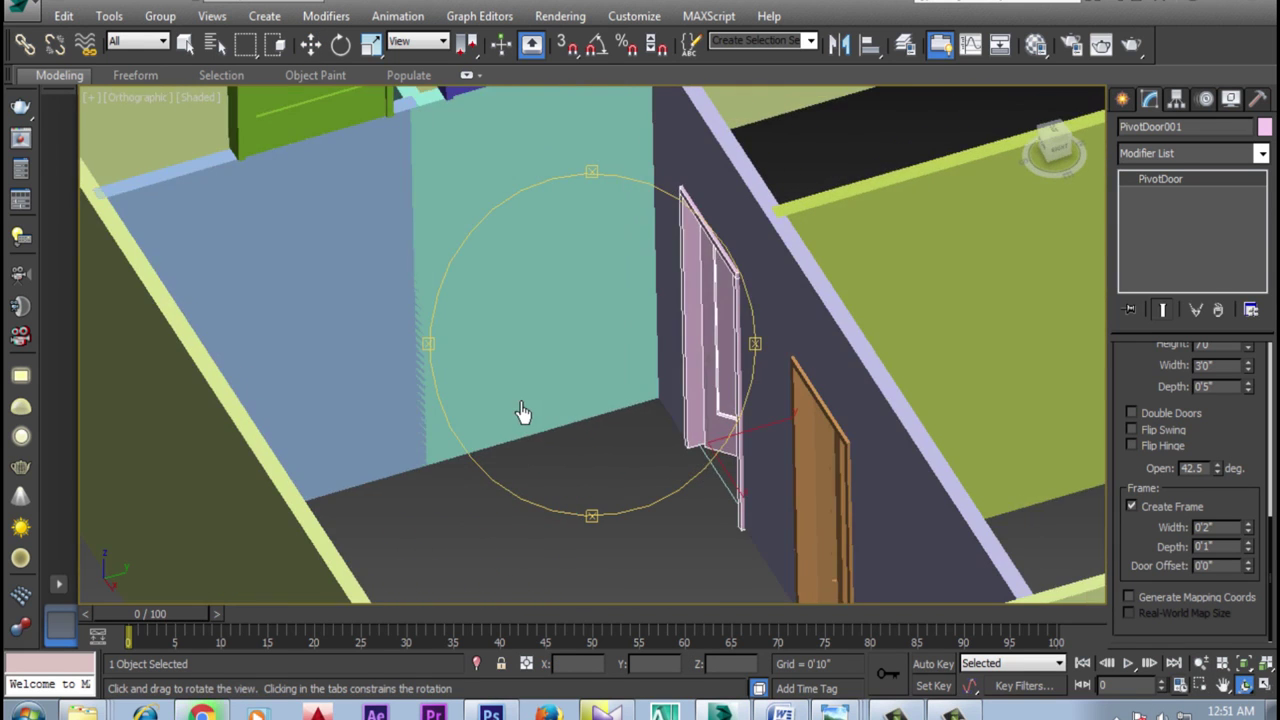
{"action": "right_click", "coordinate": [609, 540]}
{"action": "key", "text": "w"}
{"action": "left_click", "coordinate": [524, 230]}
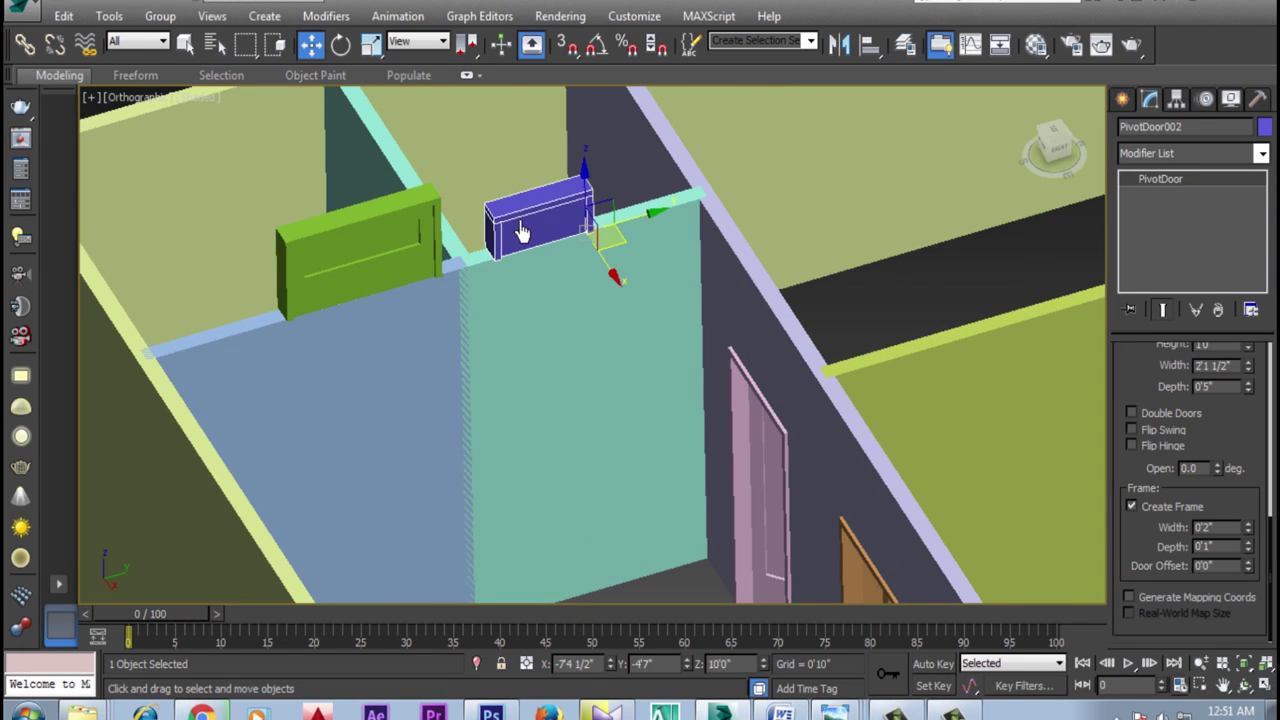
{"action": "scroll", "coordinate": [1199, 470], "scroll_direction": "up", "scroll_amount": 3}
{"action": "scroll", "coordinate": [1199, 470], "scroll_direction": "up", "scroll_amount": 3}
{"action": "scroll", "coordinate": [1199, 470], "scroll_direction": "up", "scroll_amount": 2}
{"action": "scroll", "coordinate": [1207, 480], "scroll_direction": "up", "scroll_amount": 1}
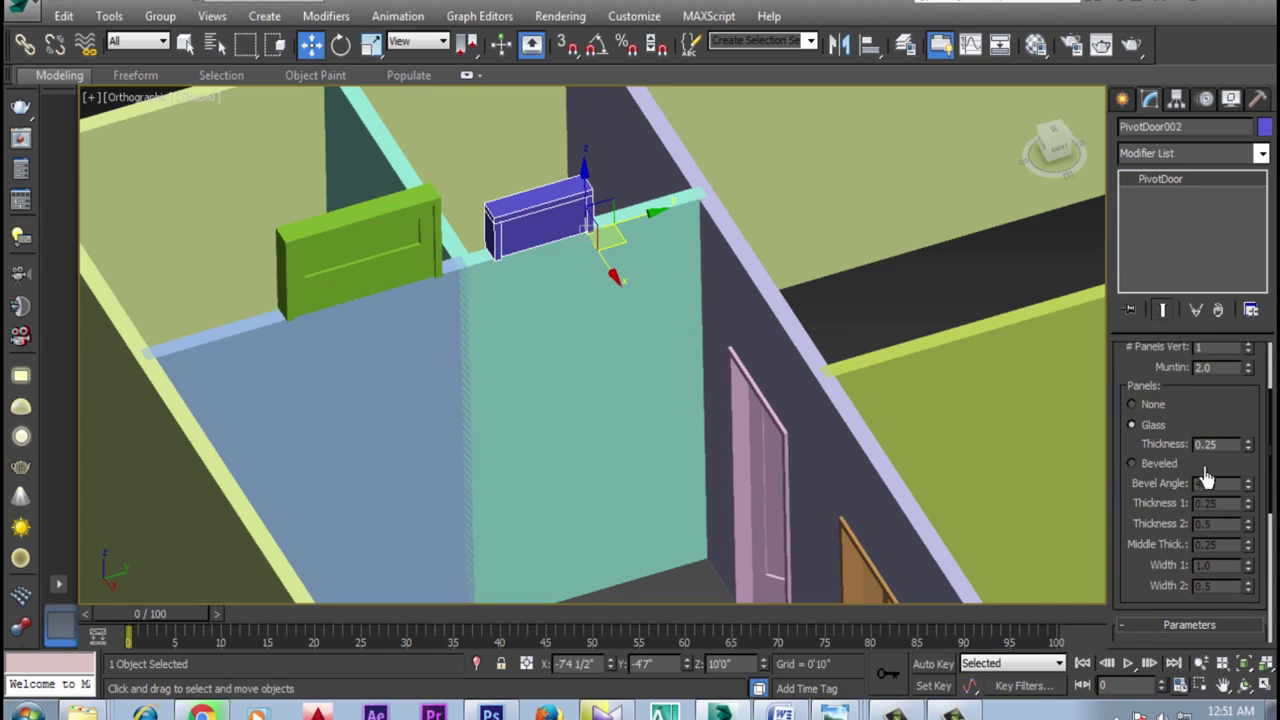
{"action": "scroll", "coordinate": [1207, 440], "scroll_direction": "up", "scroll_amount": 5}
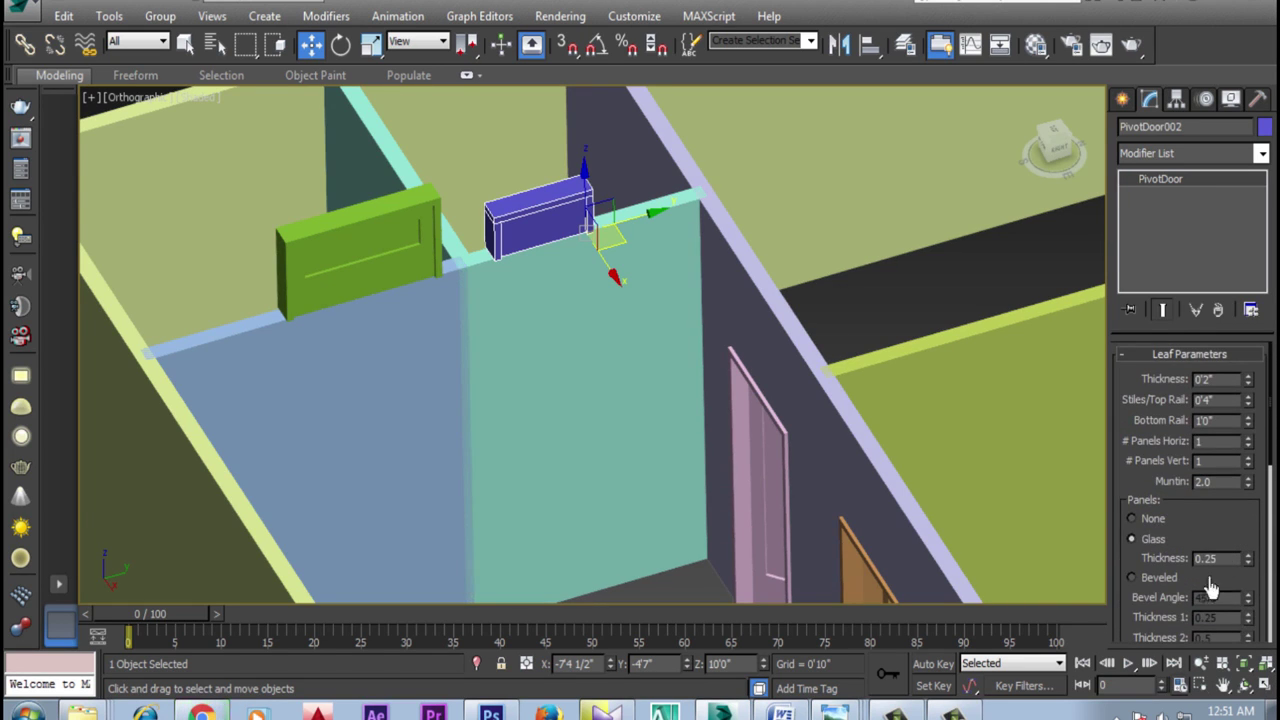
{"action": "scroll", "coordinate": [1207, 440], "scroll_direction": "down", "scroll_amount": 10}
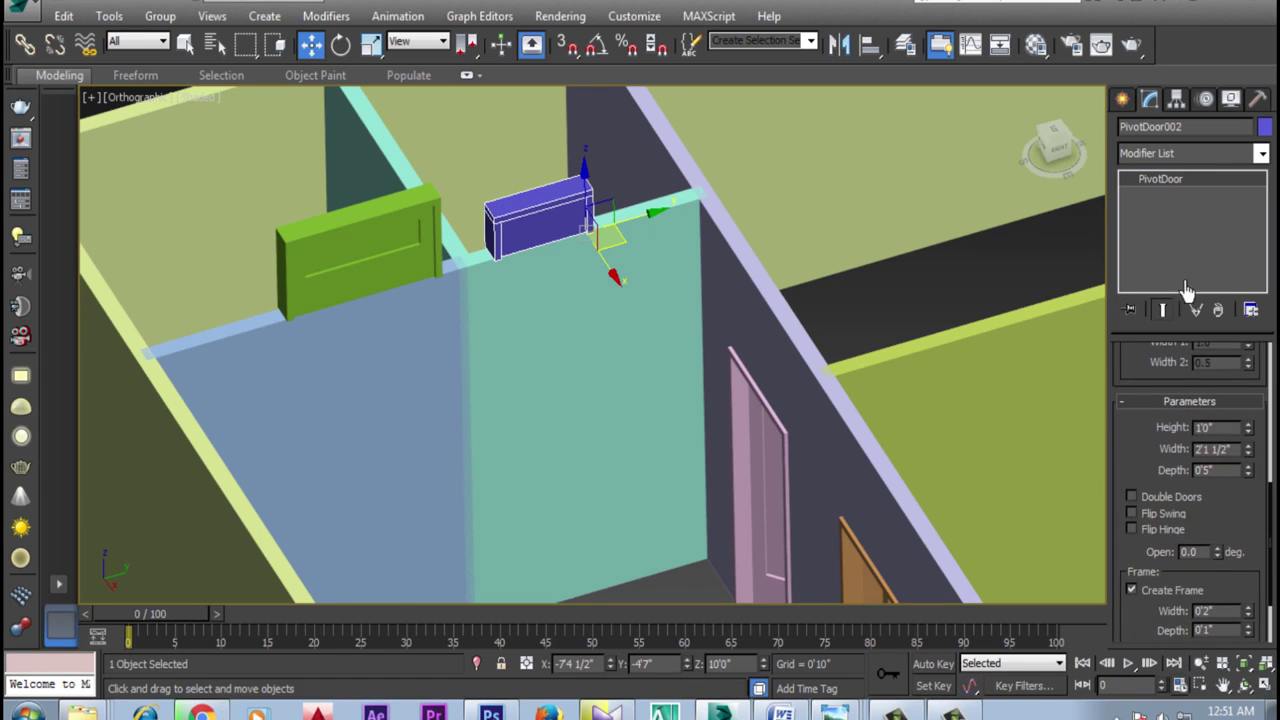
{"action": "scroll", "coordinate": [1220, 430], "scroll_direction": "down", "scroll_amount": 3}
{"action": "double_click", "coordinate": [1222, 528]}
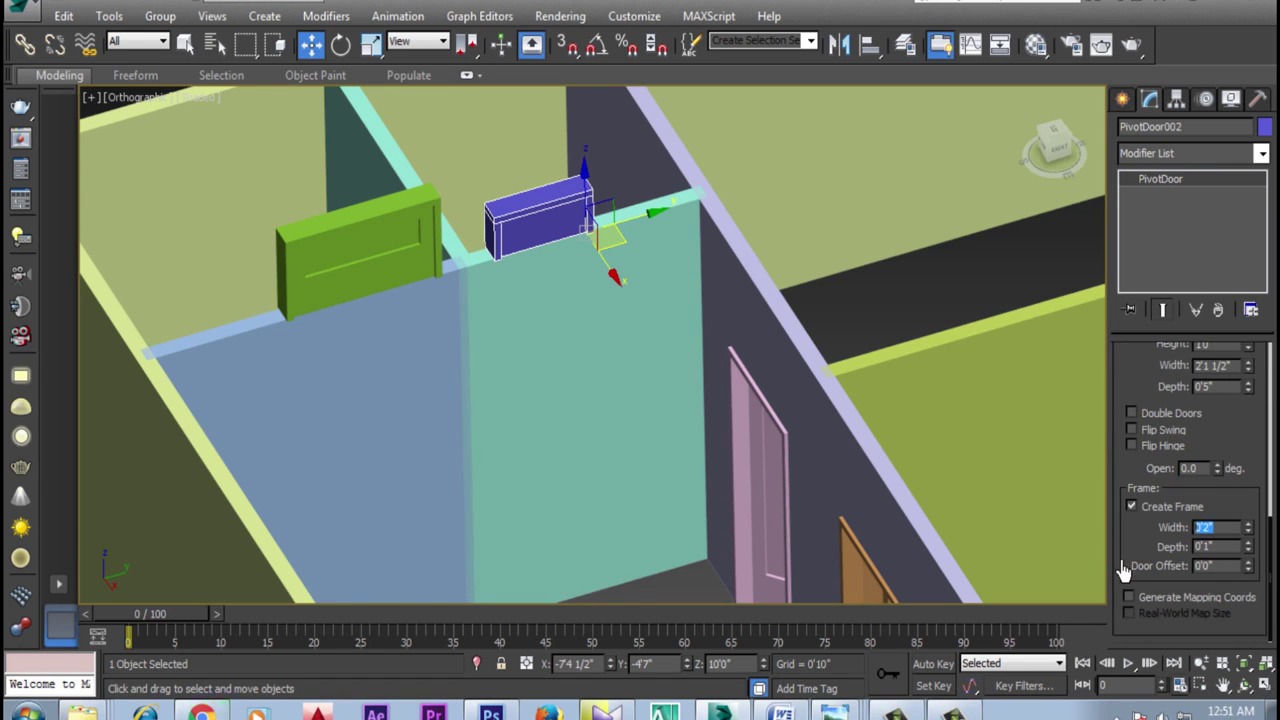
{"action": "type", "text": "3"}
{"action": "key", "text": "Return"}
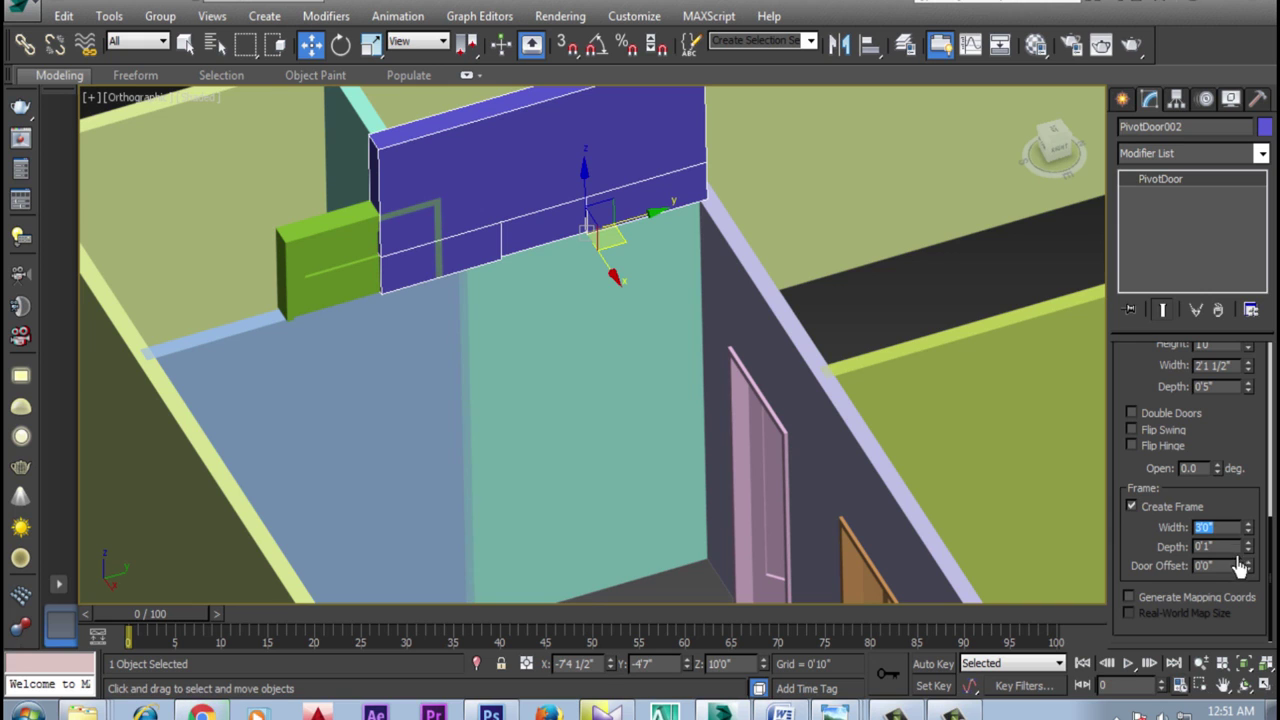
{"action": "mouse_move", "coordinate": [1248, 527]}
{"action": "left_mouse_down"}
{"action": "mouse_move", "coordinate": [1268, 612]}
{"action": "mouse_move", "coordinate": [1272, 598]}
{"action": "left_mouse_up"}
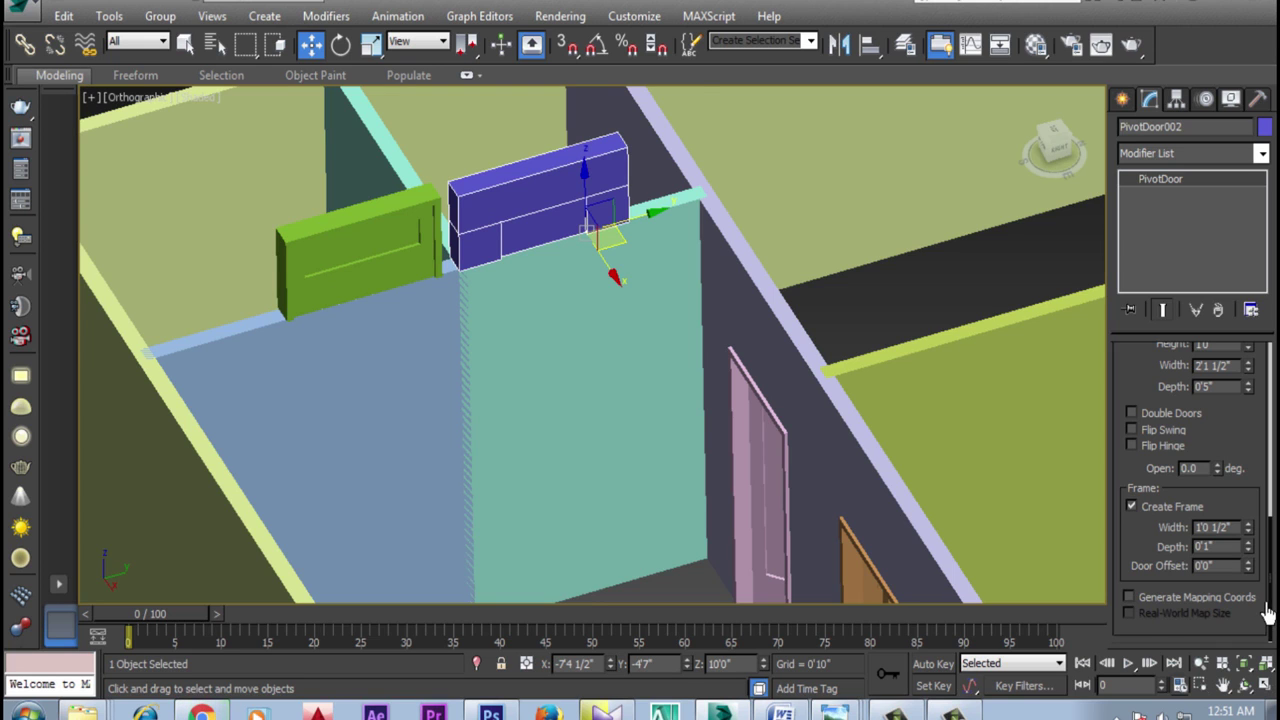
{"action": "left_click_drag", "start_coordinate": [1268, 598], "coordinate": [1270, 602]}
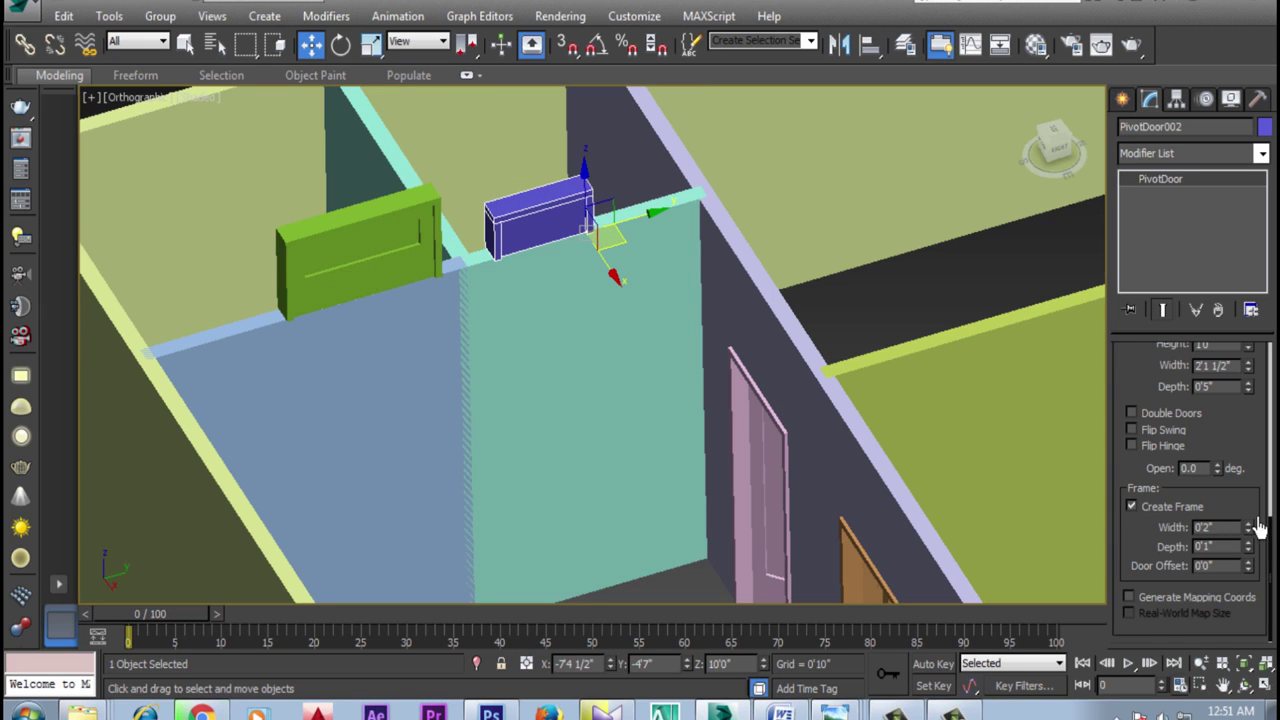
{"action": "left_click_drag", "start_coordinate": [1245, 445], "coordinate": [1250, 565]}
{"action": "double_click", "coordinate": [1215, 463]}
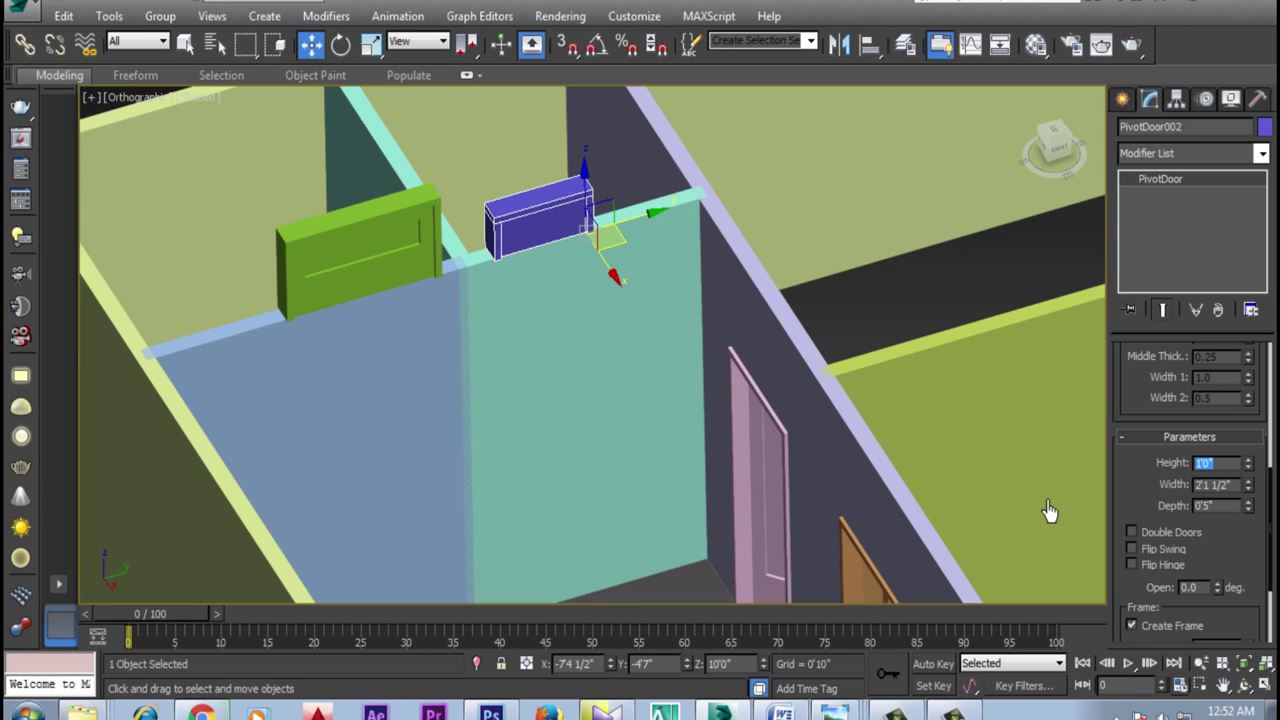
{"action": "type", "text": "3"}
Make the purple pivot door 7'0" tall and 3'0" wide
{"action": "key", "text": "Return"}
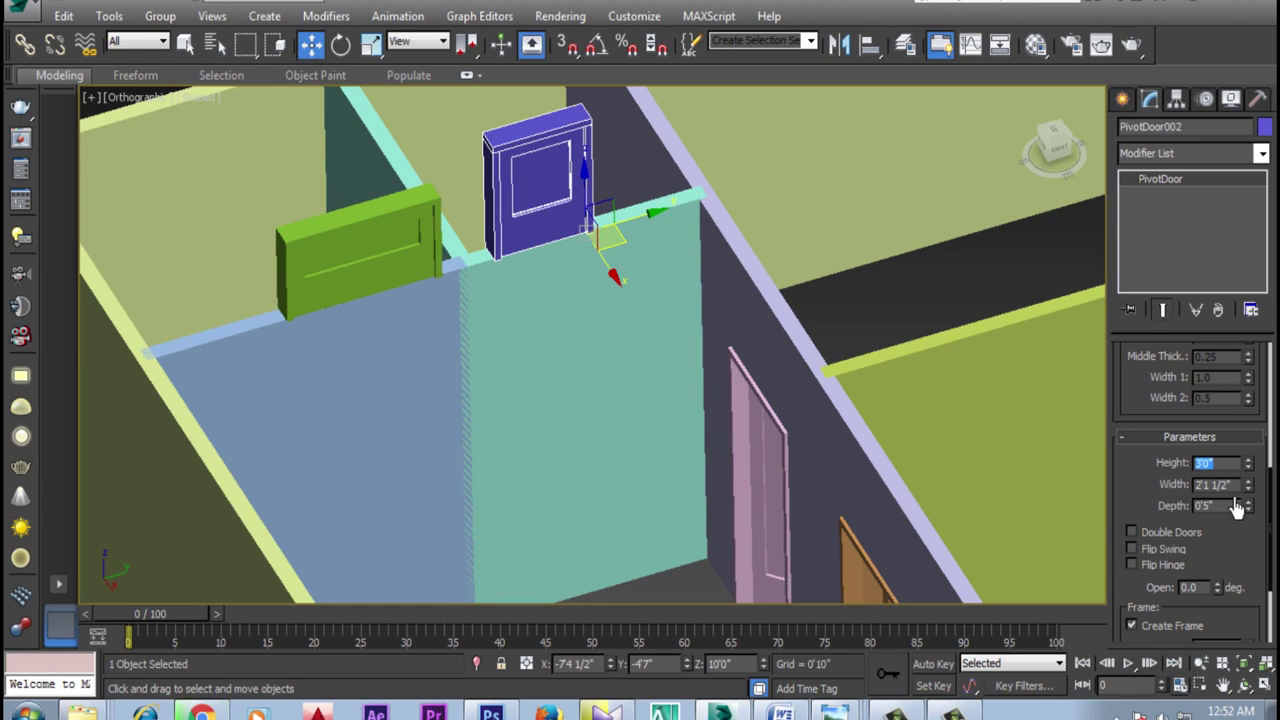
{"action": "key", "text": "Tab"}
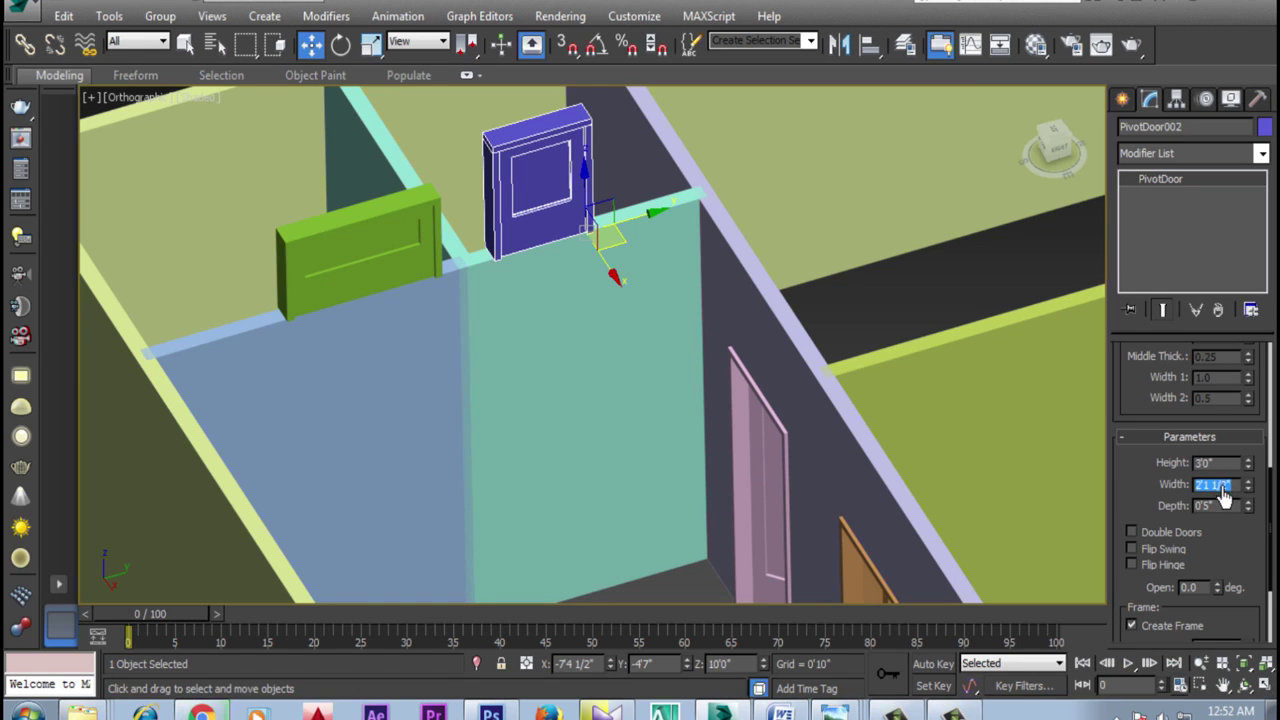
{"action": "type", "text": "3'0"}
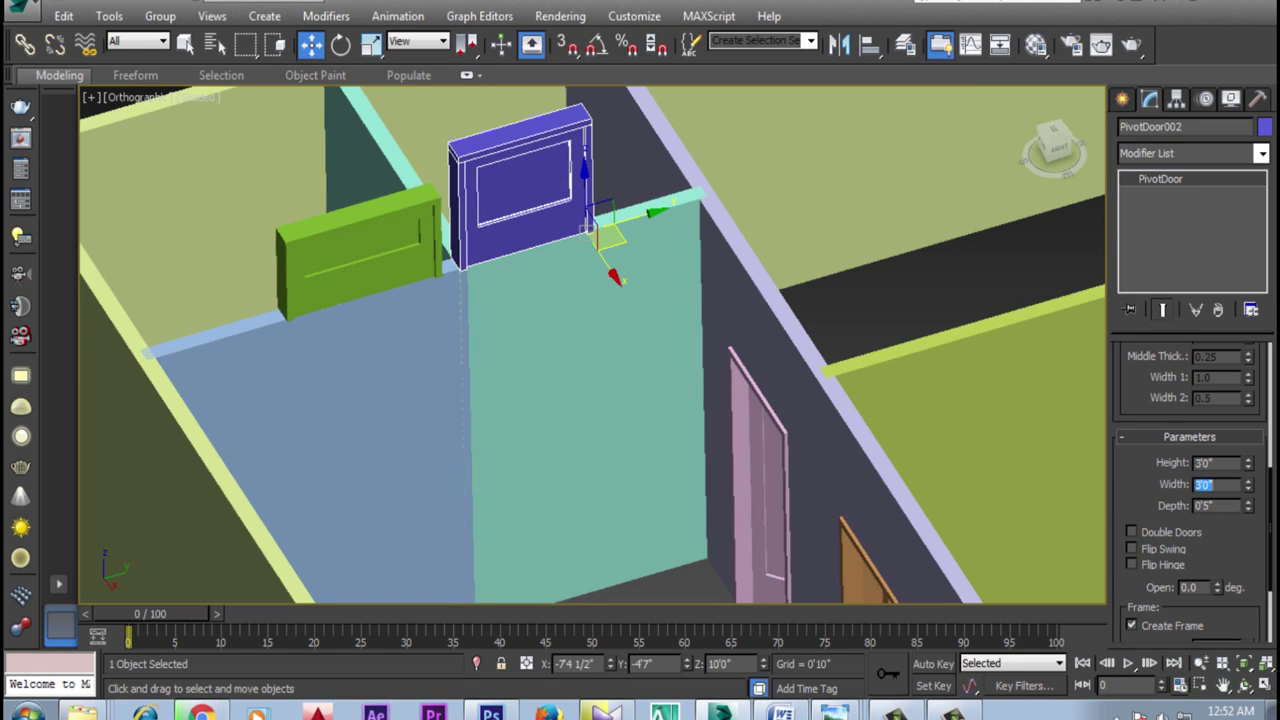
{"action": "double_click", "coordinate": [1218, 470]}
{"action": "type", "text": "7"}
{"action": "key", "text": "Return"}
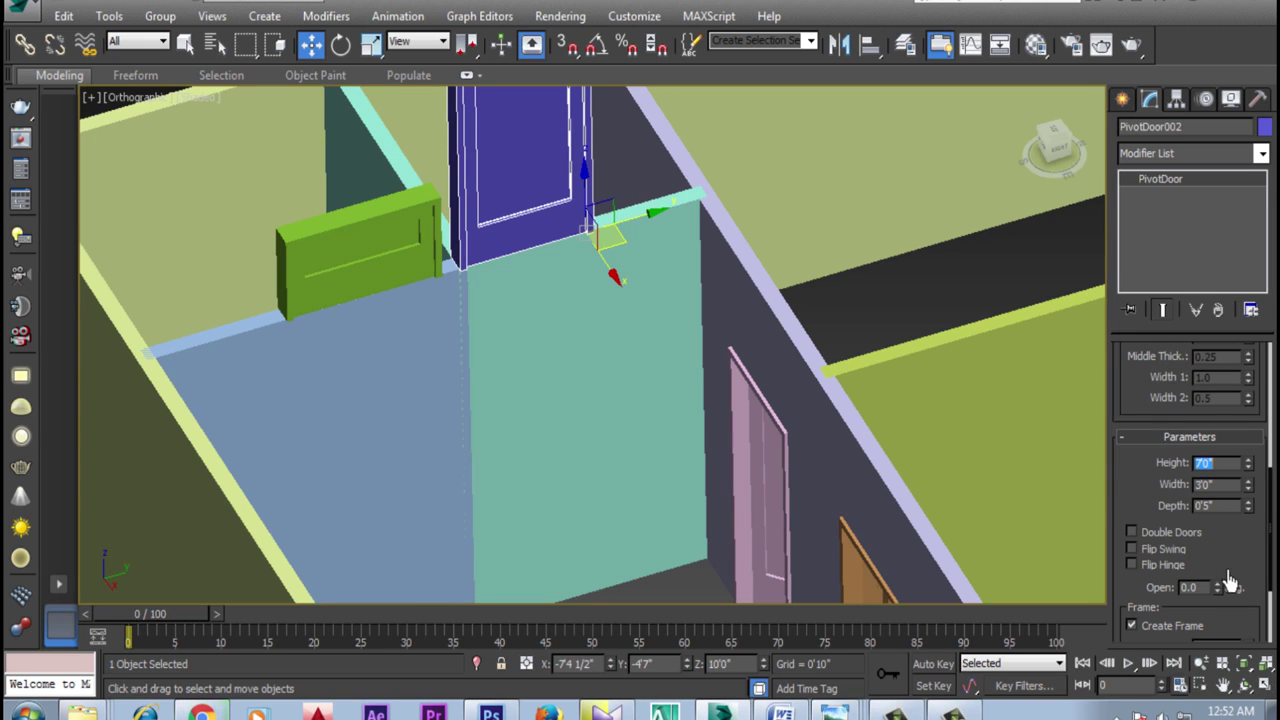
Flip the purple door's hinge and swing, and open it to 31 degrees
{"action": "left_click_drag", "start_coordinate": [1219, 597], "coordinate": [1219, 588]}
{"action": "double_click", "coordinate": [1191, 594]}
{"action": "left_click", "coordinate": [1132, 569]}
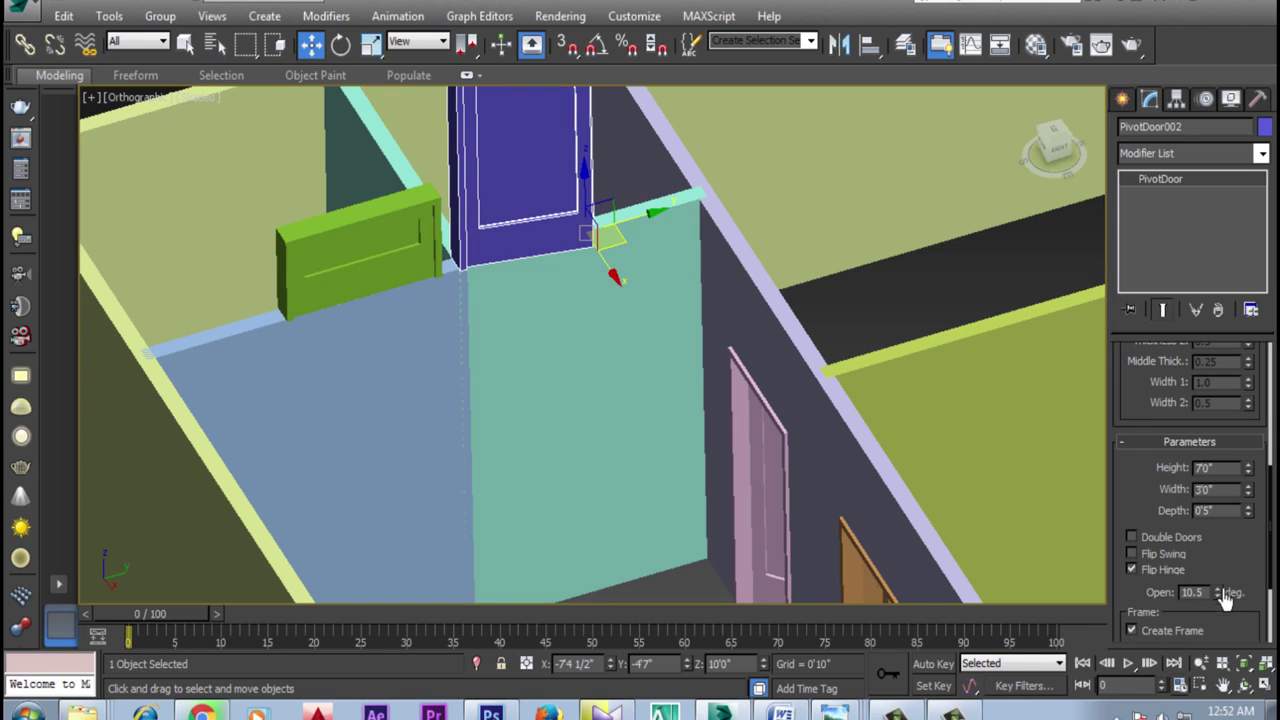
{"action": "left_click_drag", "start_coordinate": [1219, 597], "coordinate": [1219, 560]}
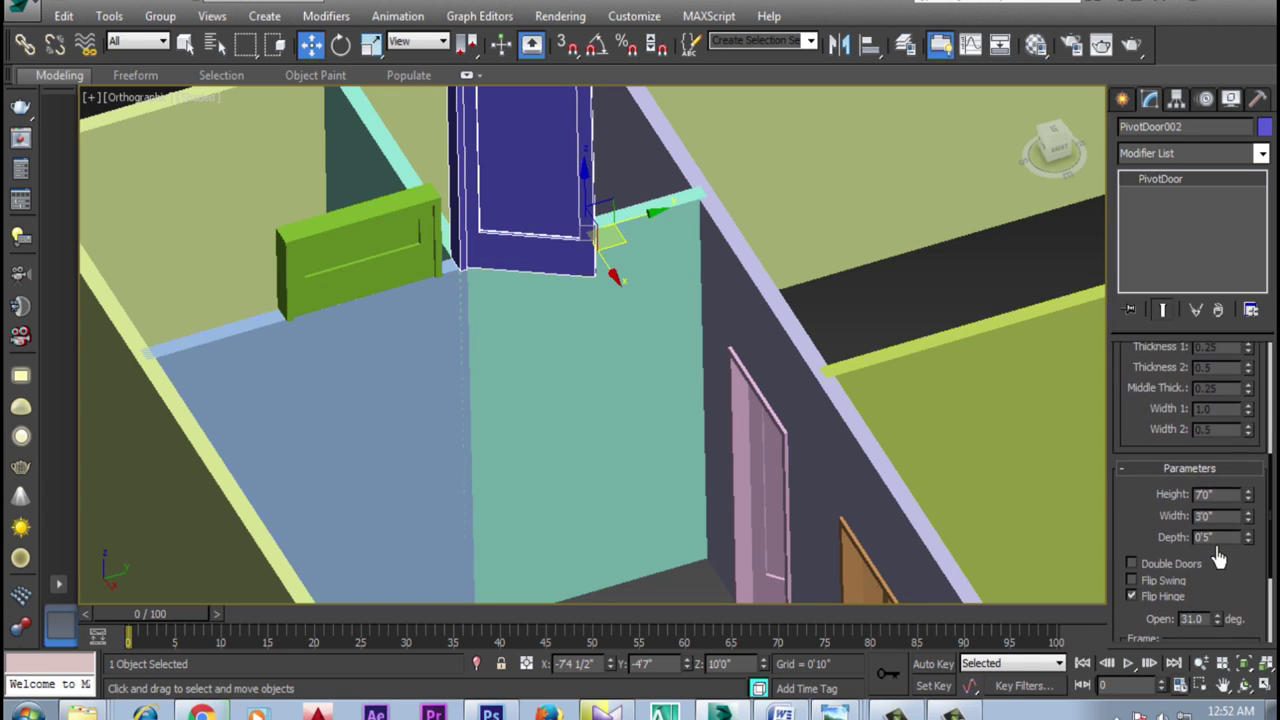
{"action": "left_click", "coordinate": [1149, 552]}
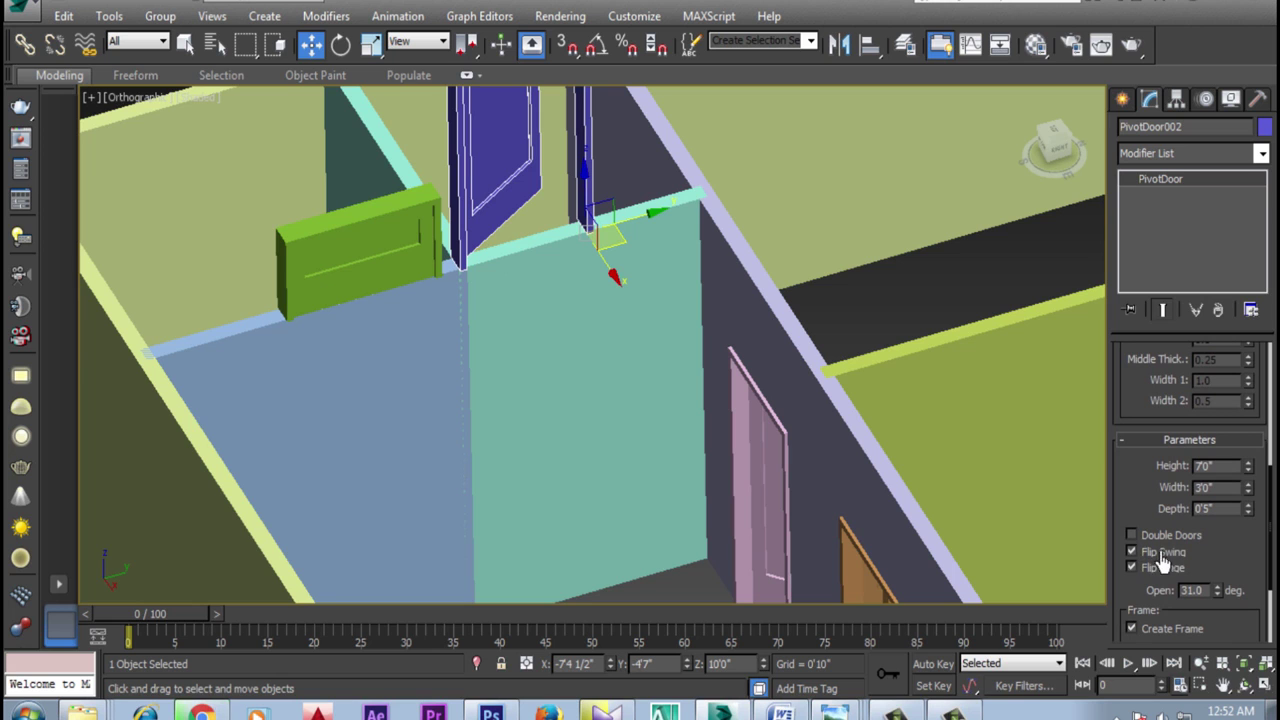
Slide the purple door slightly along the wall and lower it to the floor
{"action": "scroll", "coordinate": [815, 456], "scroll_direction": "down", "scroll_amount": 1}
{"action": "scroll", "coordinate": [700, 430], "scroll_direction": "down", "scroll_amount": 2}
{"action": "scroll", "coordinate": [691, 450], "scroll_direction": "down", "scroll_amount": 1}
{"action": "scroll", "coordinate": [670, 360], "scroll_direction": "down", "scroll_amount": 1}
{"action": "left_click_drag", "start_coordinate": [666, 292], "coordinate": [684, 292]}
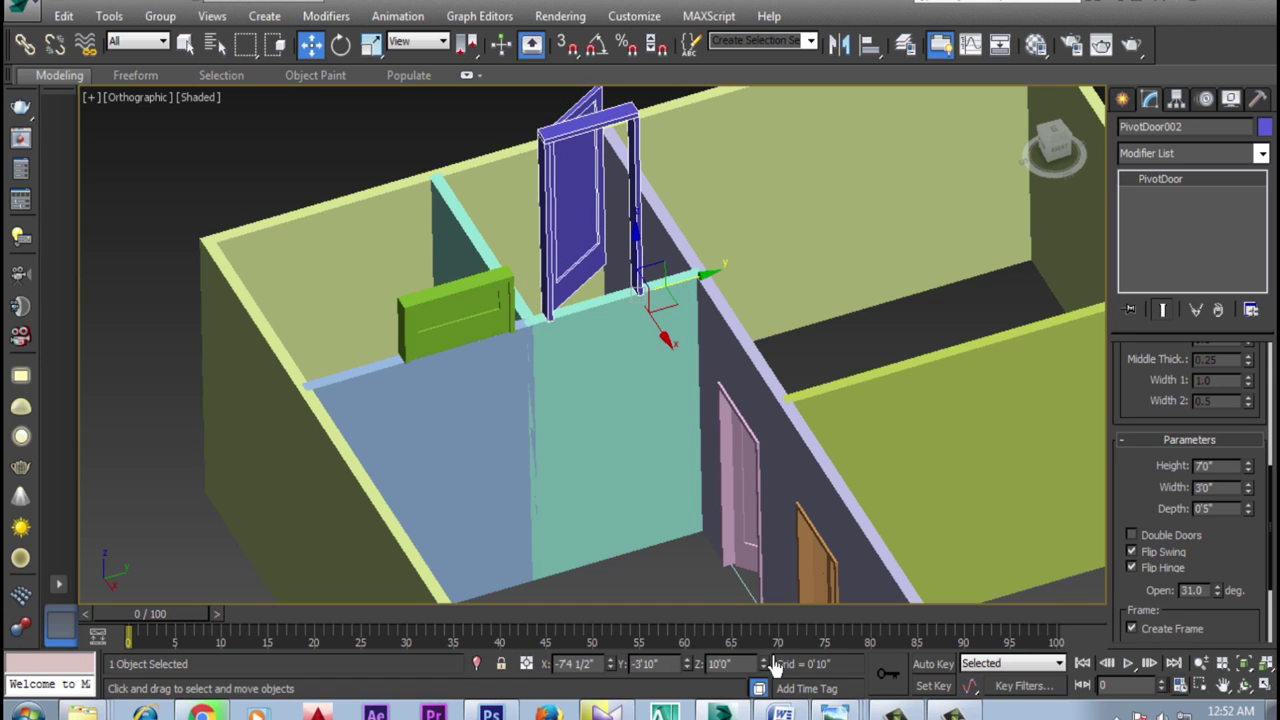
{"action": "type", "text": "0"}
{"action": "type", "text": "'0\""}
{"action": "key", "text": "Return"}
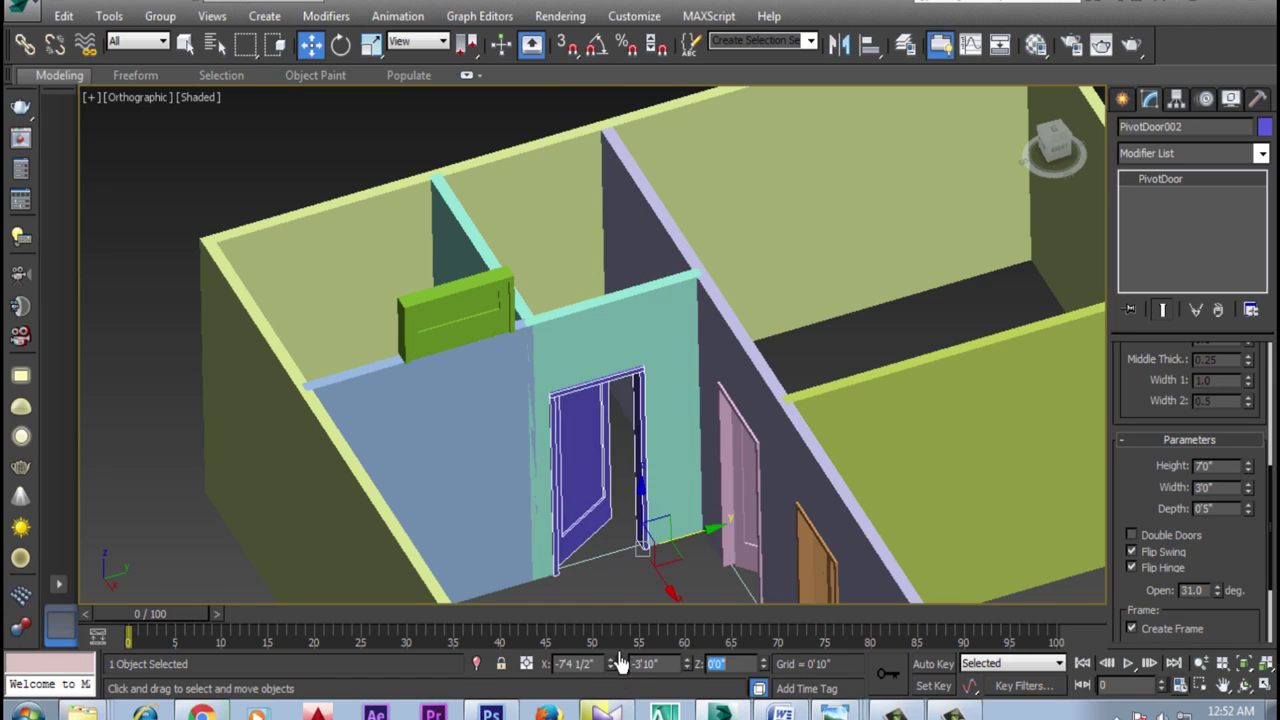
Recentre the view on the room and select the green door above the blue wall
{"action": "scroll", "coordinate": [685, 448], "scroll_direction": "down", "scroll_amount": 1}
{"action": "scroll", "coordinate": [565, 385], "scroll_direction": "down", "scroll_amount": 2}
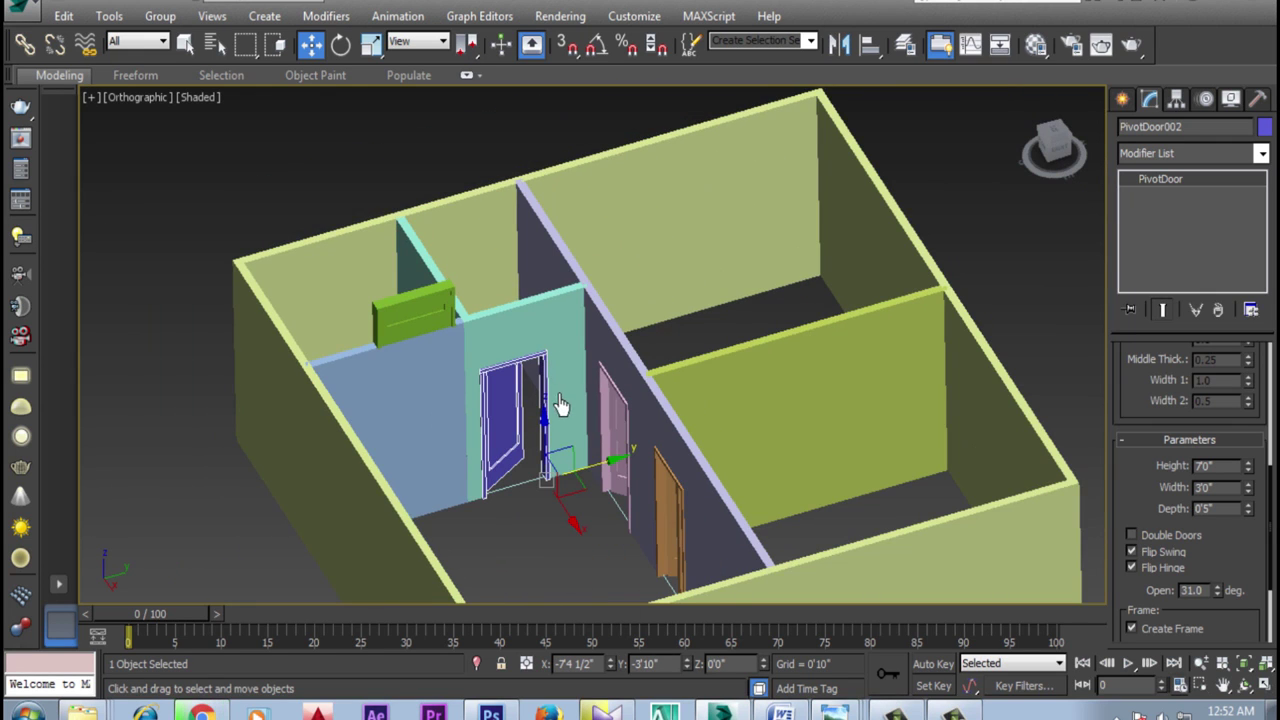
{"action": "middle_click_drag", "start_coordinate": [463, 420], "coordinate": [473, 388]}
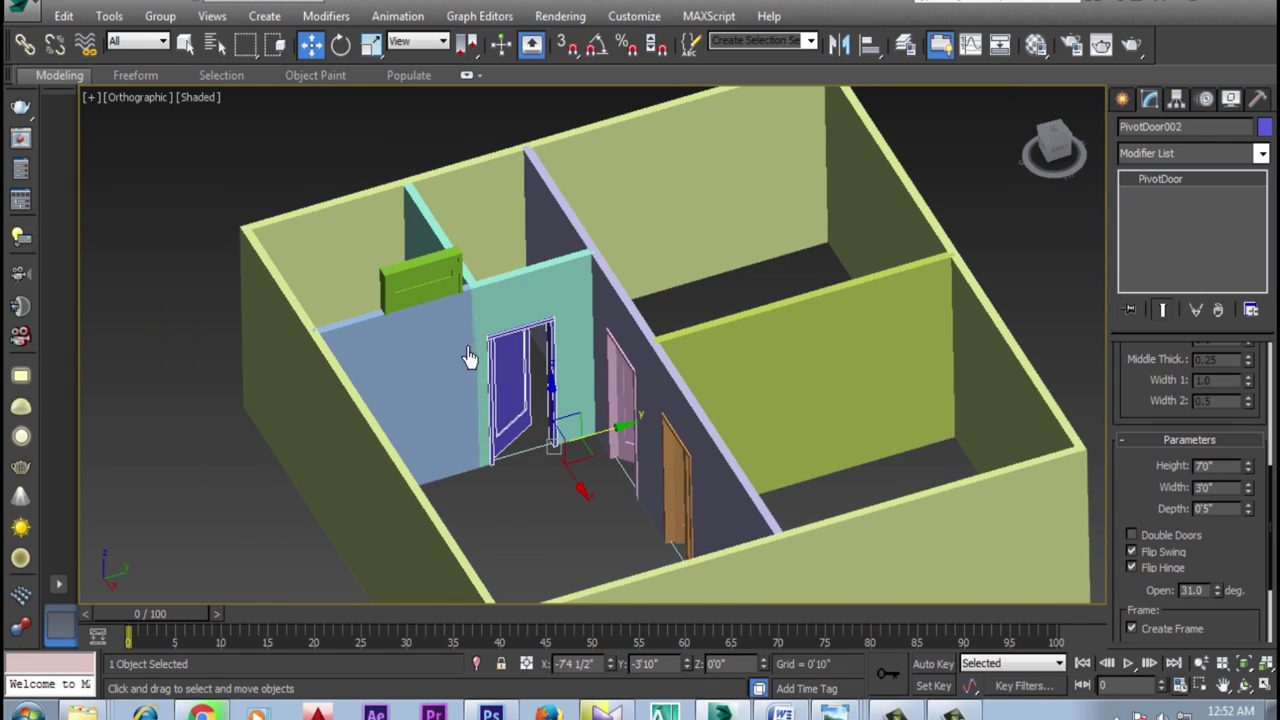
{"action": "scroll", "coordinate": [447, 392], "scroll_direction": "up", "scroll_amount": 2}
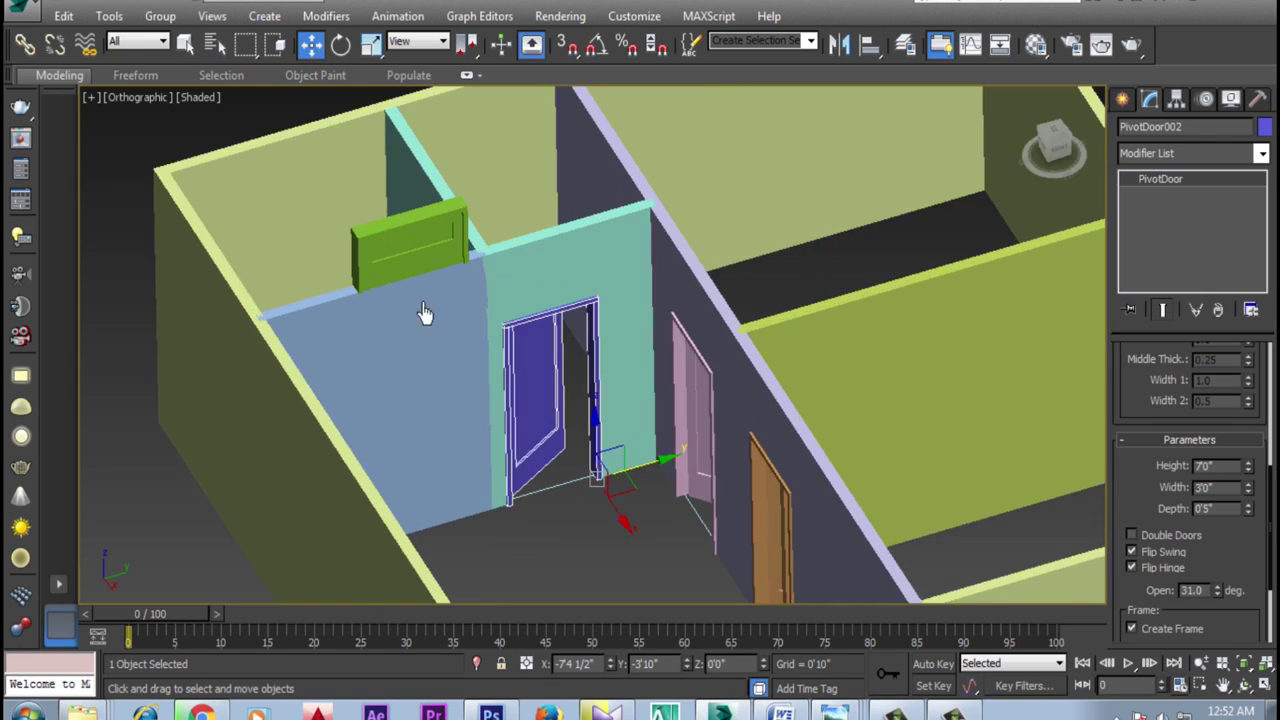
{"action": "left_click", "coordinate": [389, 265]}
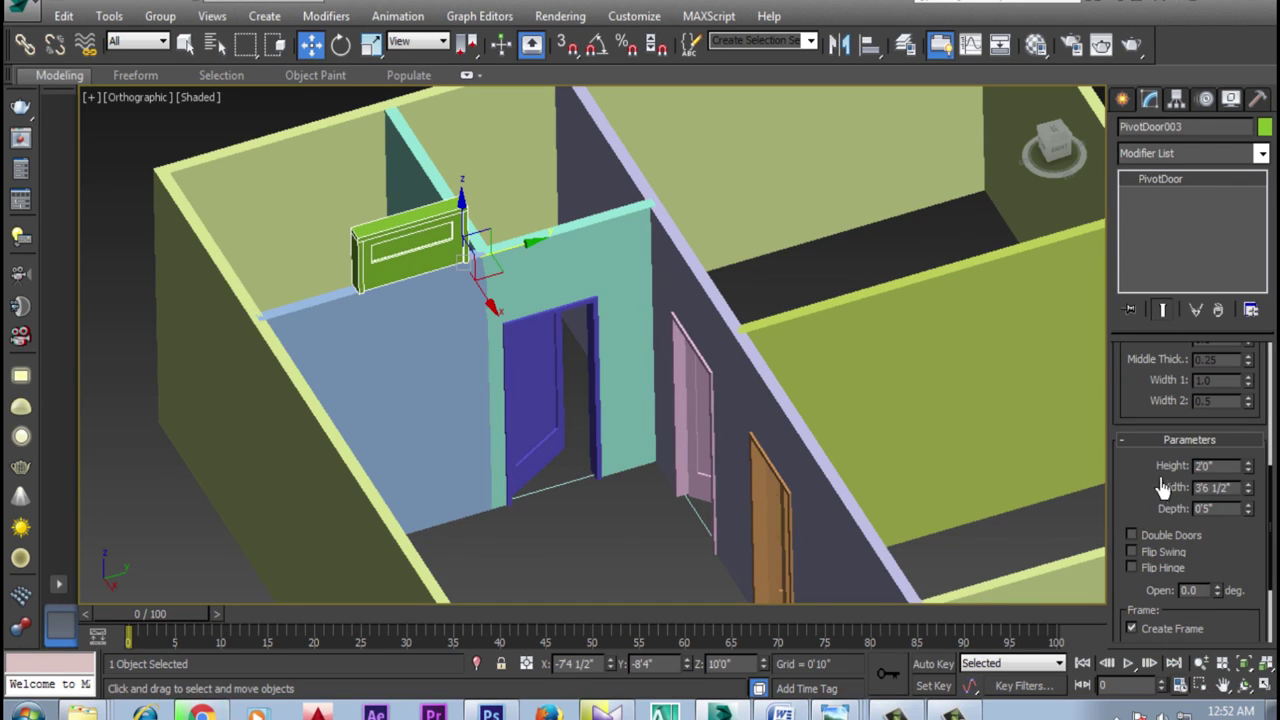
Give the green pivot door a 7'0" height and a 3'0" width
{"action": "double_click", "coordinate": [1225, 466]}
{"action": "key", "text": "Return"}
{"action": "type", "text": "7"}
{"action": "key", "text": "Return"}
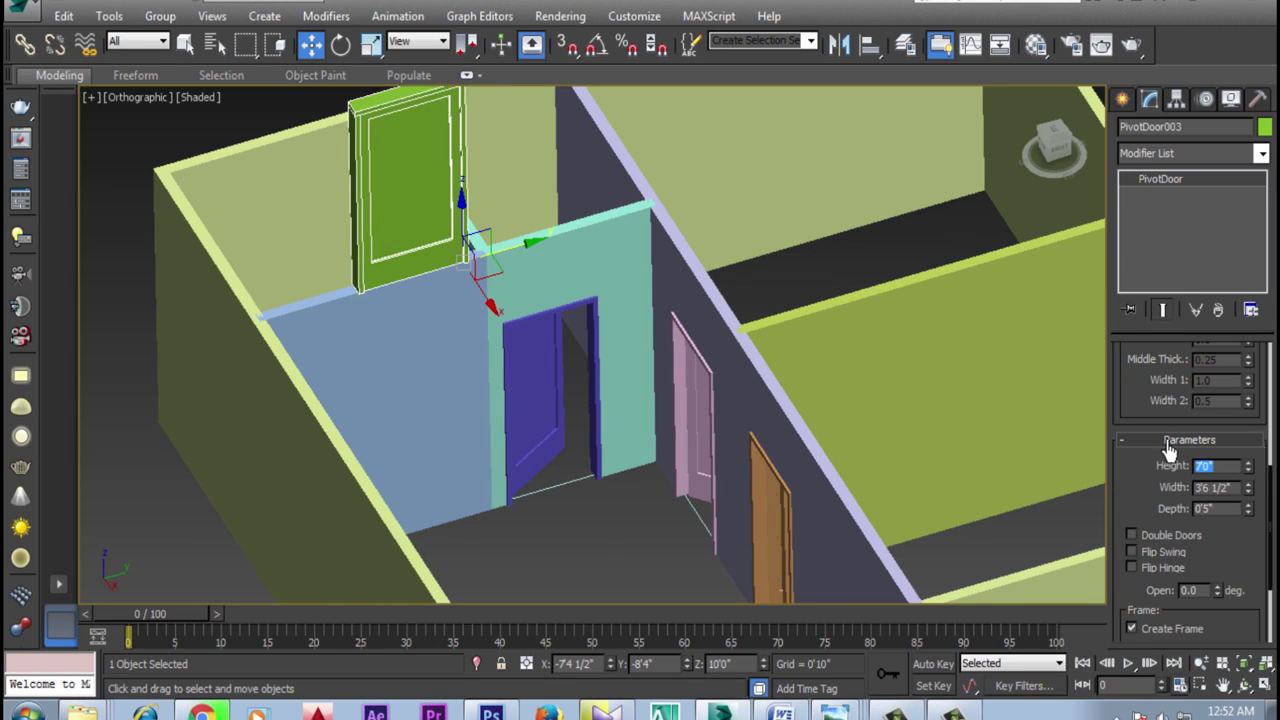
{"action": "double_click", "coordinate": [1236, 489]}
{"action": "type", "text": "3"}
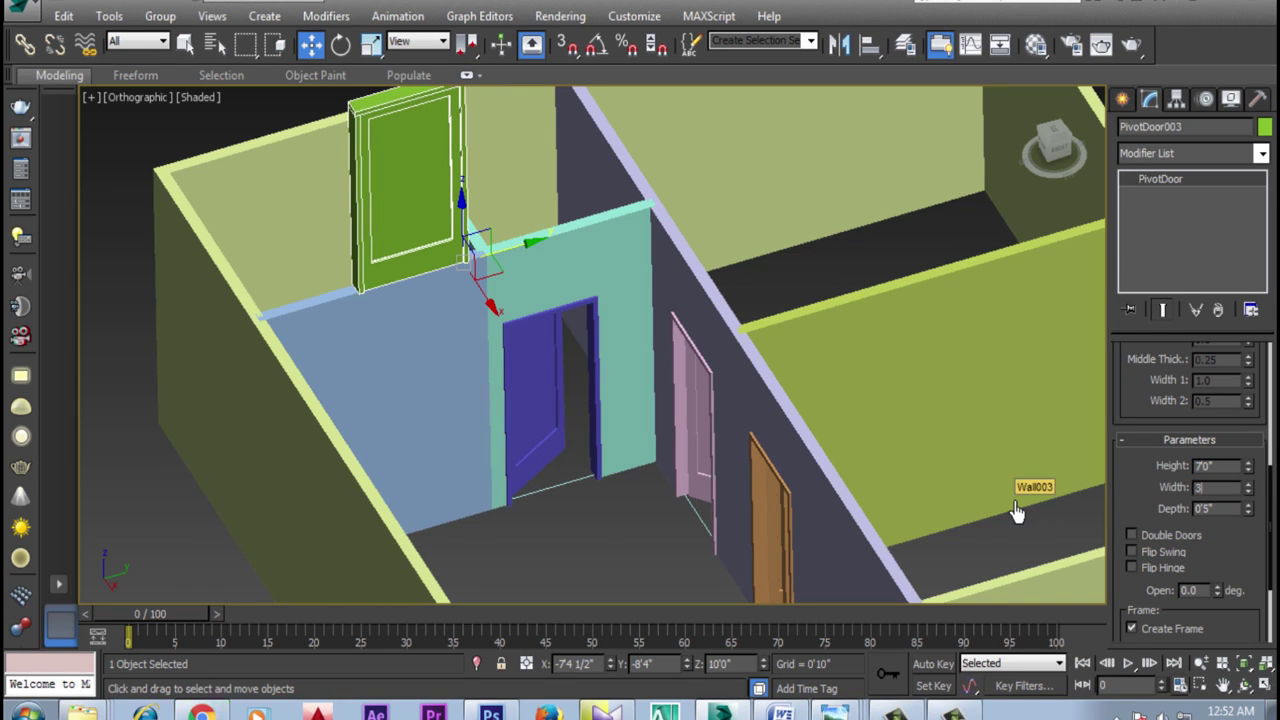
{"action": "key", "text": "Return"}
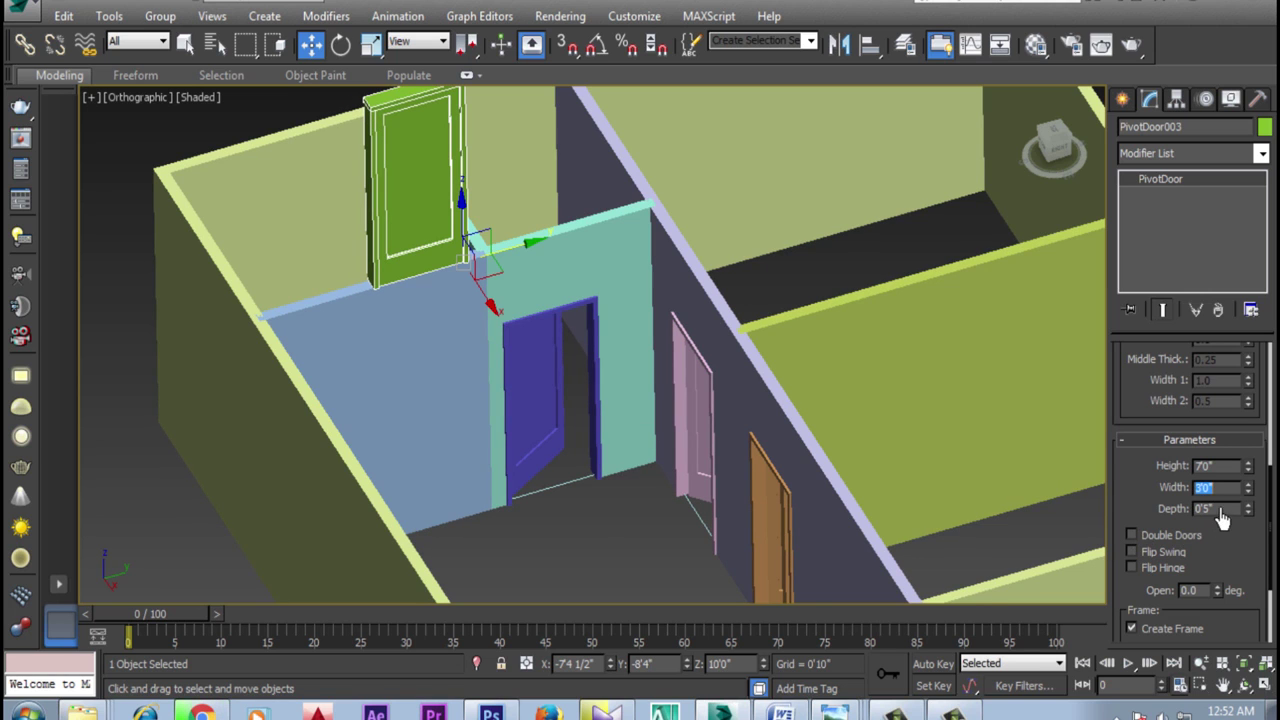
Set the green door's Z to 0, then orbit to view the outer wall side
{"action": "type", "text": "0"}
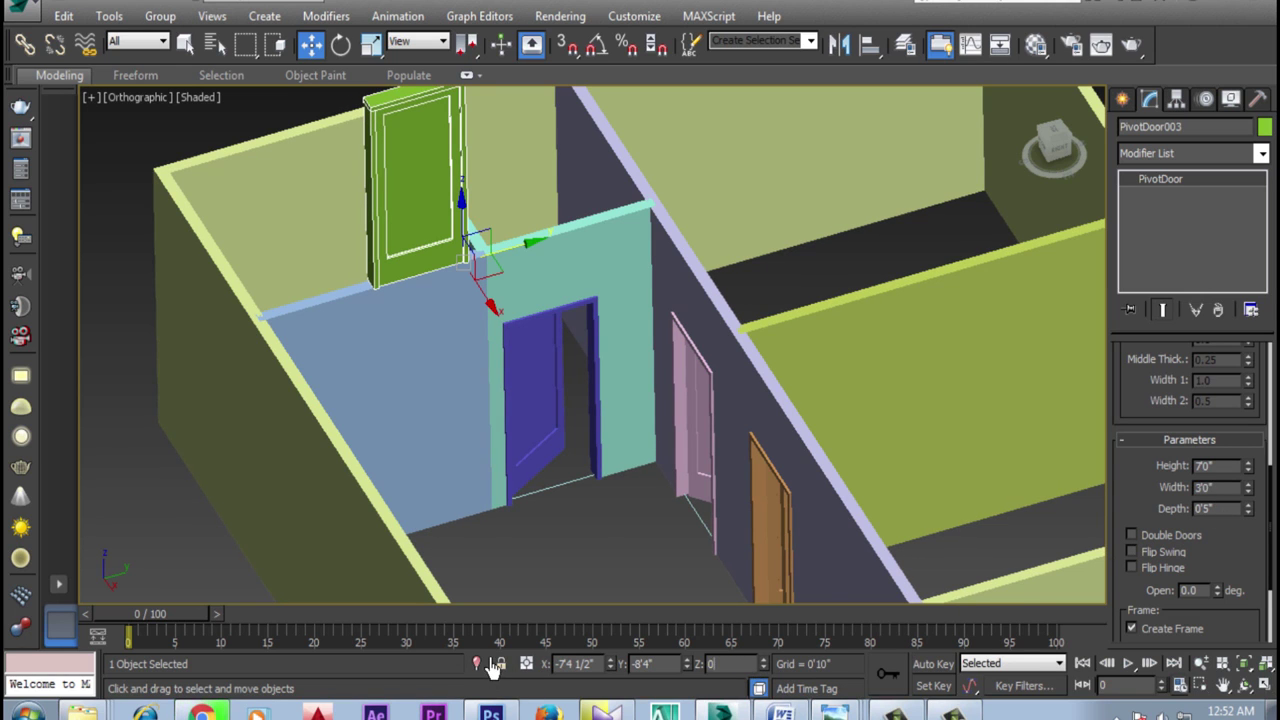
{"action": "key", "text": "Return"}
{"action": "middle_click_drag", "start_coordinate": [609, 583], "coordinate": [492, 477], "text": "alt"}
{"action": "scroll", "coordinate": [492, 477], "scroll_direction": "down", "scroll_amount": 3}
{"action": "scroll", "coordinate": [705, 389], "scroll_direction": "up", "scroll_amount": 2}
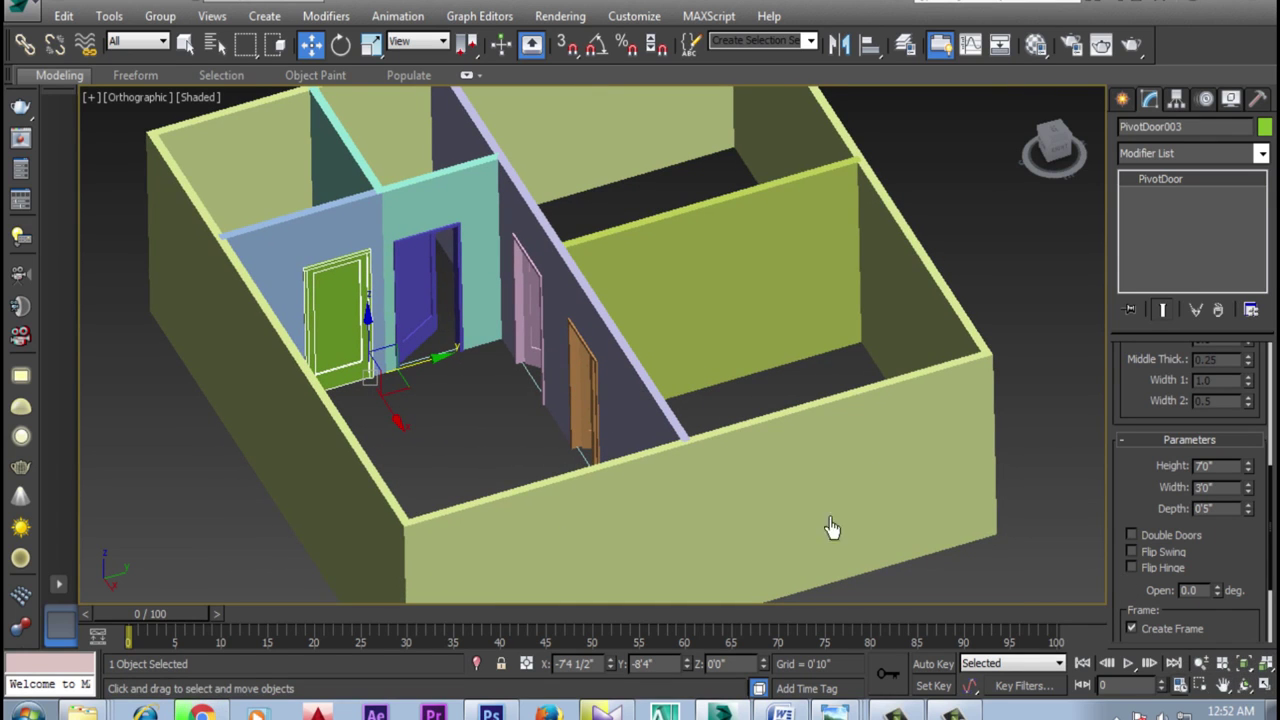
{"action": "left_click", "coordinate": [1243, 690]}
{"action": "mouse_move", "coordinate": [689, 427]}
{"action": "left_mouse_down"}
{"action": "mouse_move", "coordinate": [634, 366]}
{"action": "mouse_move", "coordinate": [571, 423]}
{"action": "mouse_move", "coordinate": [613, 425]}
{"action": "mouse_move", "coordinate": [620, 403]}
{"action": "mouse_move", "coordinate": [677, 391]}
{"action": "mouse_move", "coordinate": [766, 394]}
{"action": "left_mouse_up"}
{"action": "scroll", "coordinate": [693, 320], "scroll_direction": "up", "scroll_amount": 3}
Switch the viewport to Top view and pan toward the rooms
{"action": "key", "text": "w"}
{"action": "left_click", "coordinate": [141, 106]}
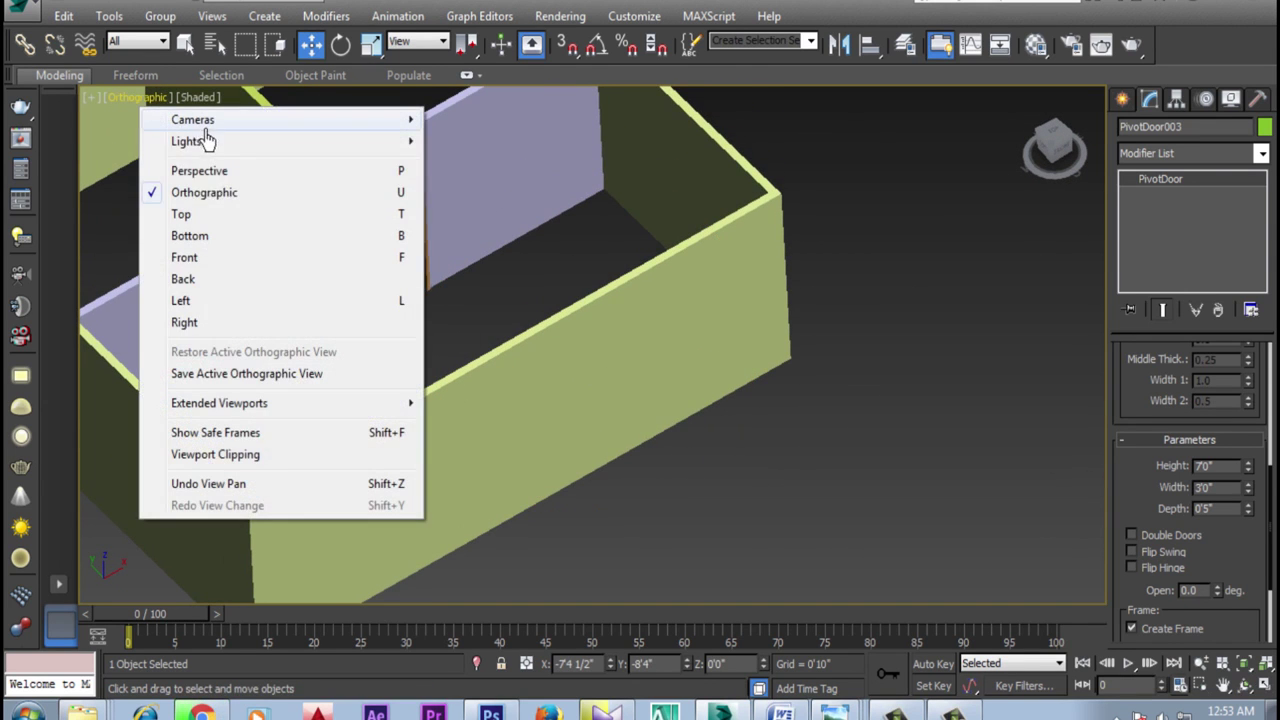
{"action": "left_click", "coordinate": [183, 213]}
{"action": "middle_click_drag", "start_coordinate": [654, 446], "coordinate": [634, 323]}
{"action": "scroll", "coordinate": [634, 323], "scroll_direction": "down", "scroll_amount": 3}
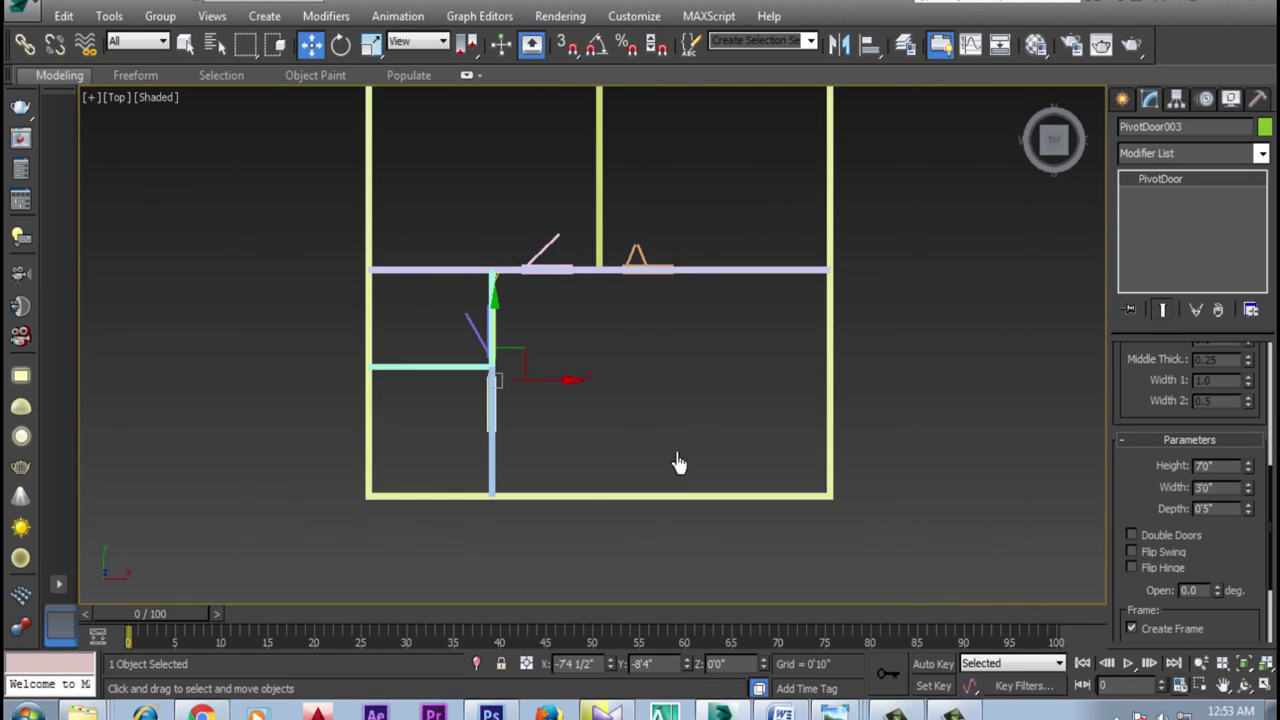
{"action": "scroll", "coordinate": [680, 442], "scroll_direction": "up", "scroll_amount": 3}
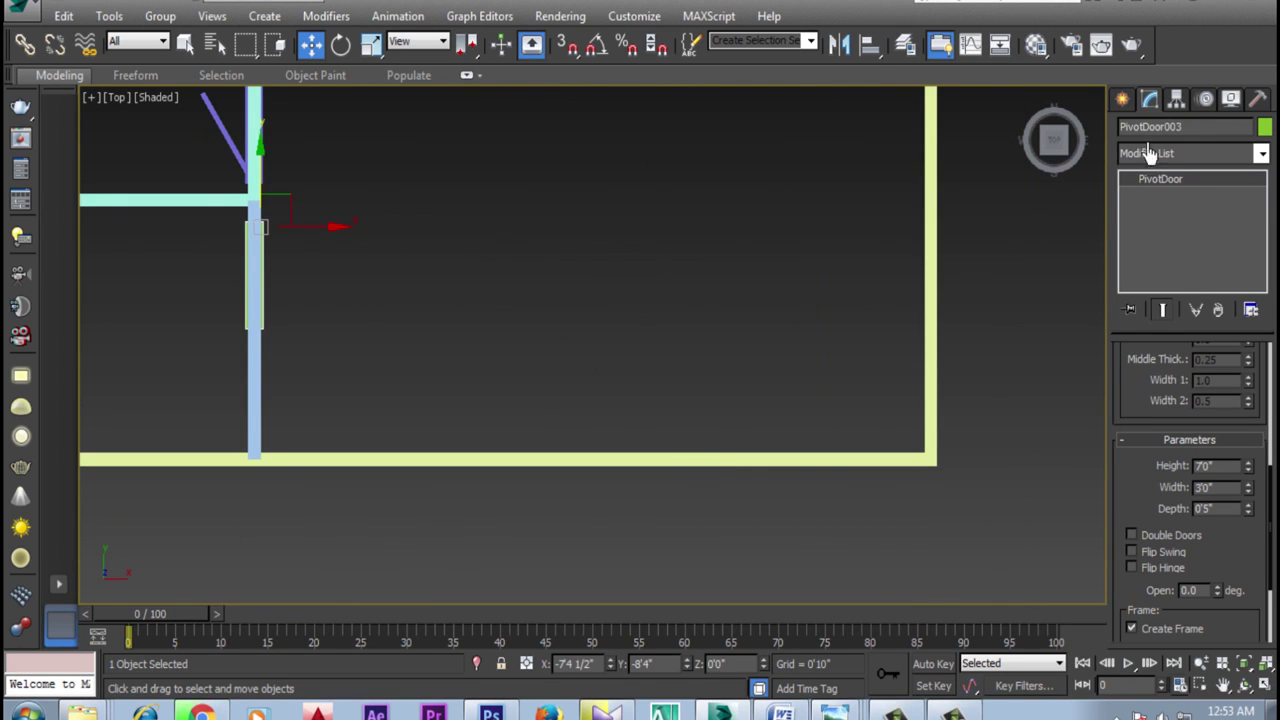
Choose the Pivot door tool, set the view to Wireframe and enable snapping
{"action": "left_click", "coordinate": [1122, 99]}
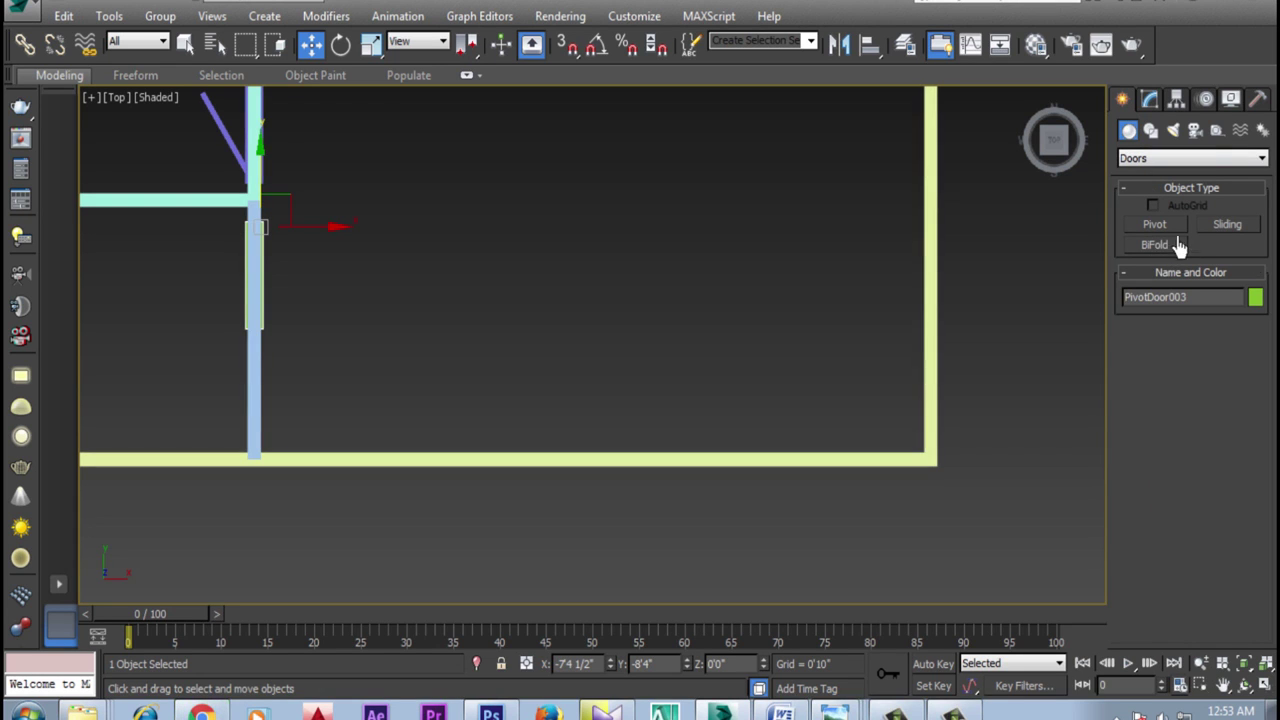
{"action": "left_click", "coordinate": [1156, 226]}
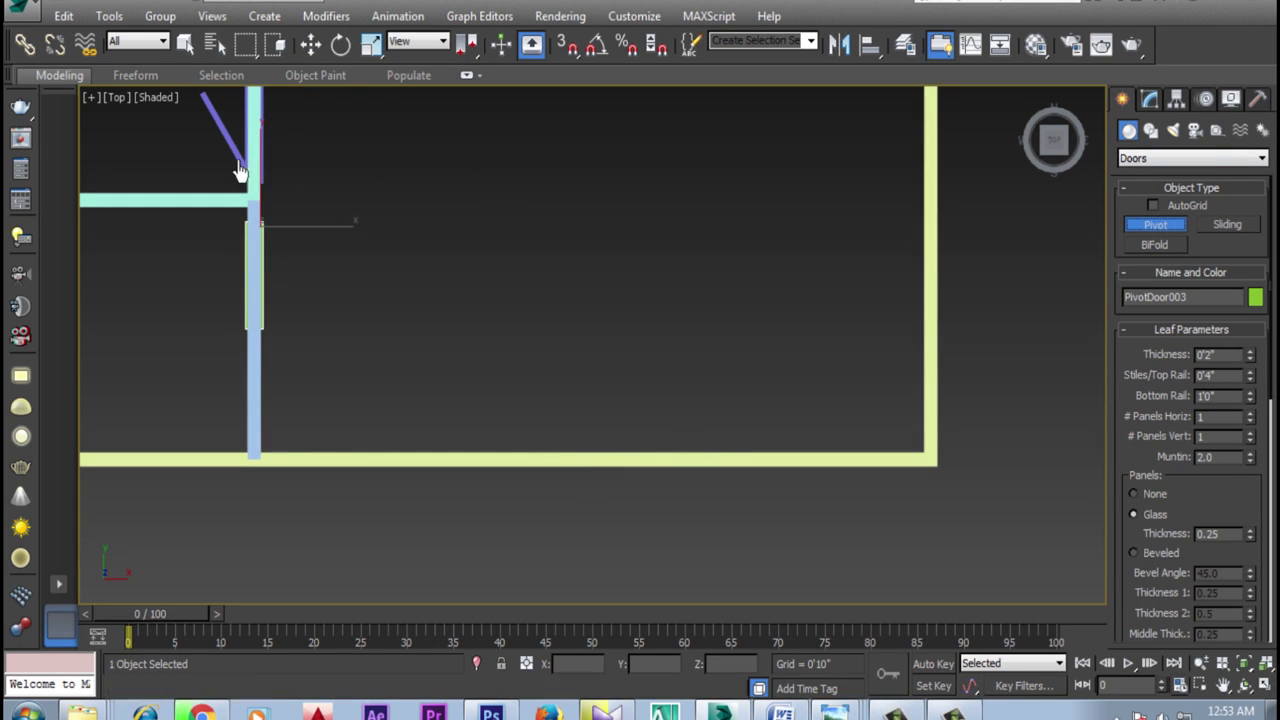
{"action": "left_click", "coordinate": [157, 97]}
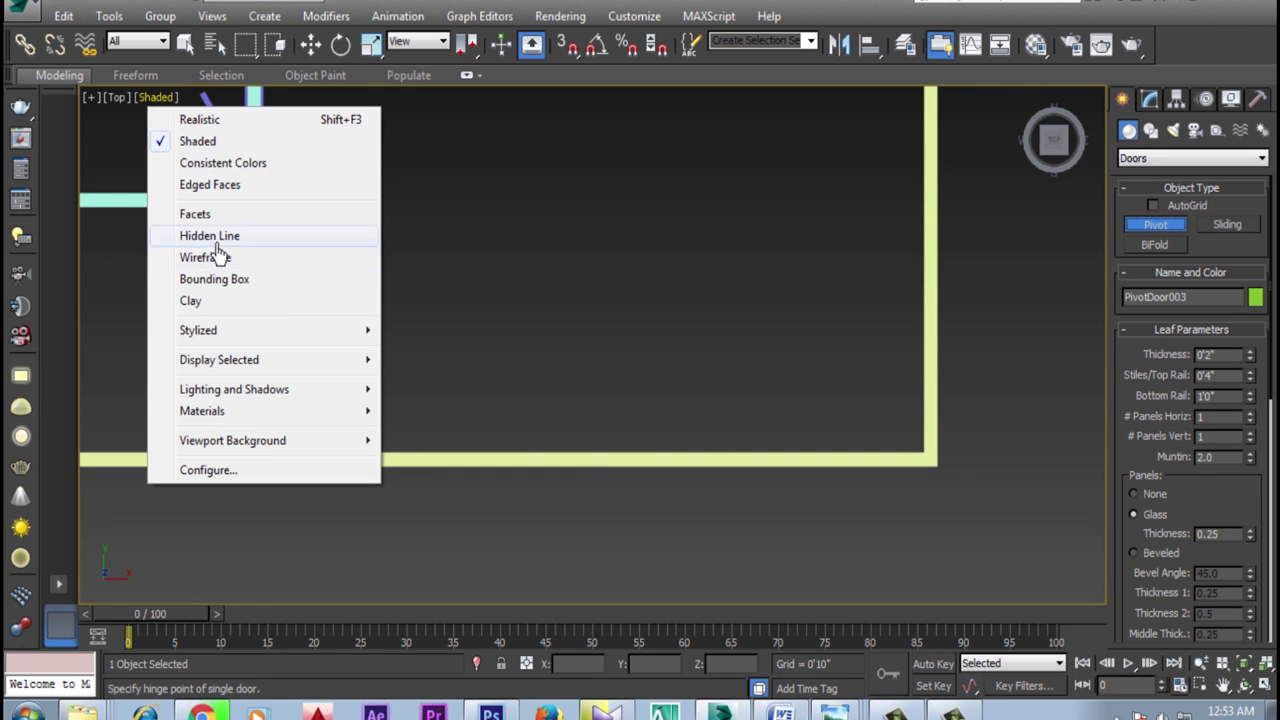
{"action": "left_click", "coordinate": [216, 259]}
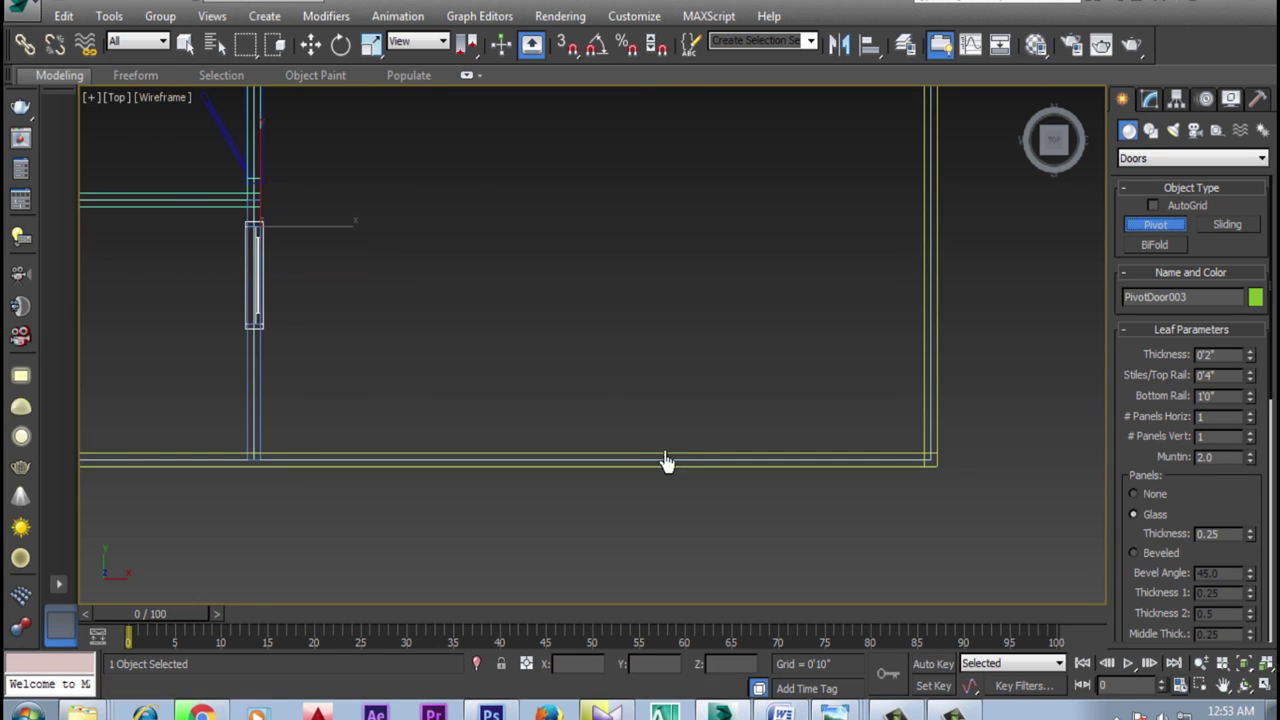
{"action": "left_click", "coordinate": [566, 44]}
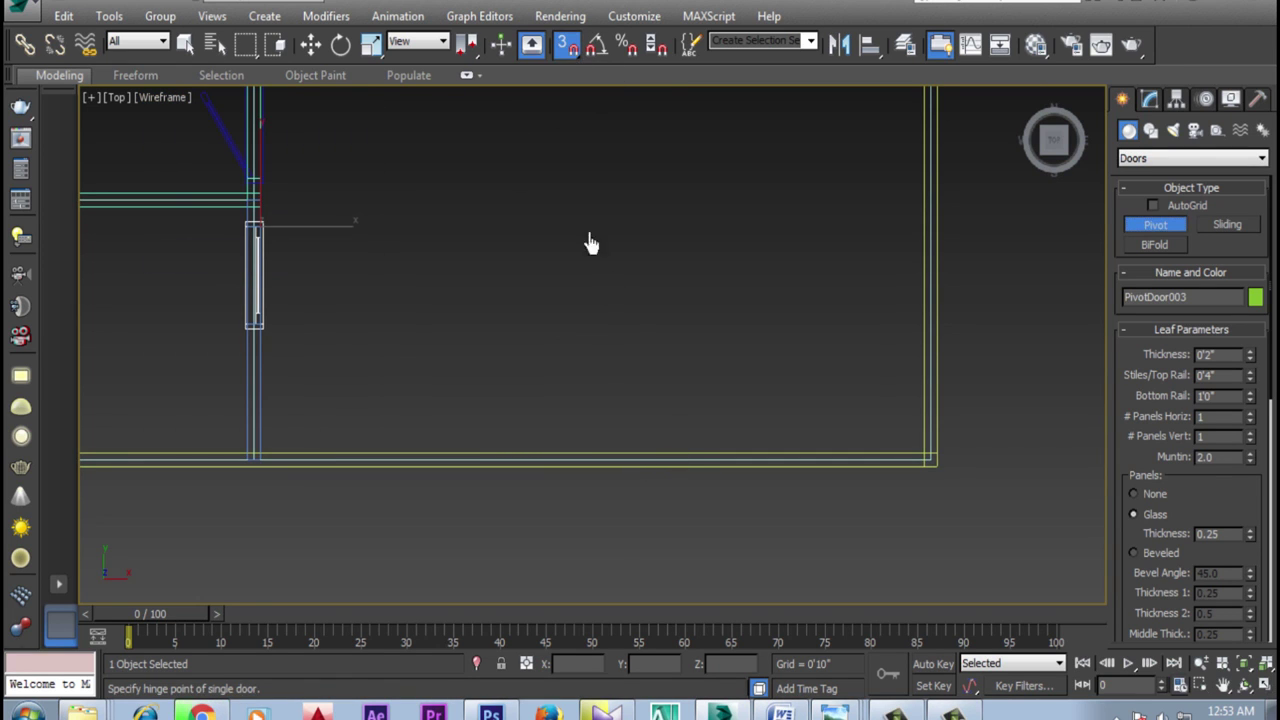
Draw the new pivot door along the bottom outer wall, setting width, depth and height
{"action": "left_click", "coordinate": [553, 457]}
{"action": "scroll", "coordinate": [587, 459], "scroll_direction": "up", "scroll_amount": 2}
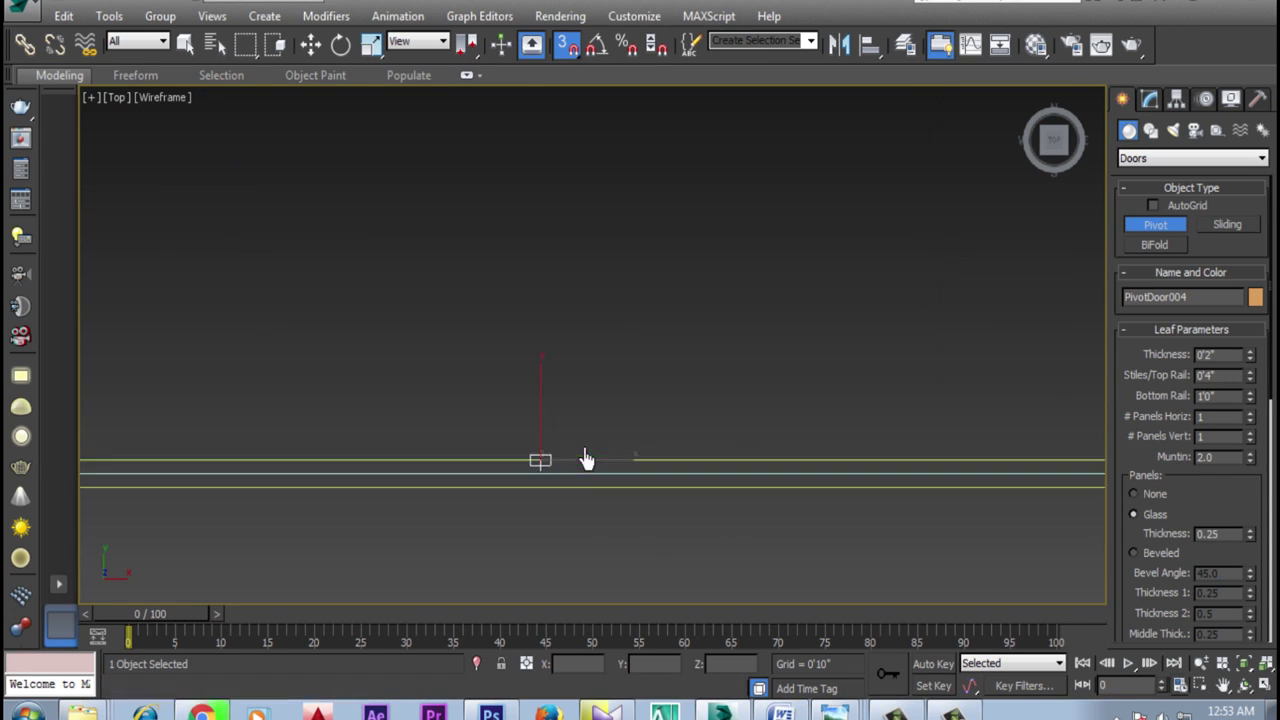
{"action": "right_click", "coordinate": [580, 462]}
{"action": "scroll", "coordinate": [404, 462], "scroll_direction": "down", "scroll_amount": 2}
{"action": "scroll", "coordinate": [554, 446], "scroll_direction": "down", "scroll_amount": 1}
{"action": "scroll", "coordinate": [526, 457], "scroll_direction": "down", "scroll_amount": 1}
{"action": "left_click_drag", "start_coordinate": [505, 441], "coordinate": [757, 446]}
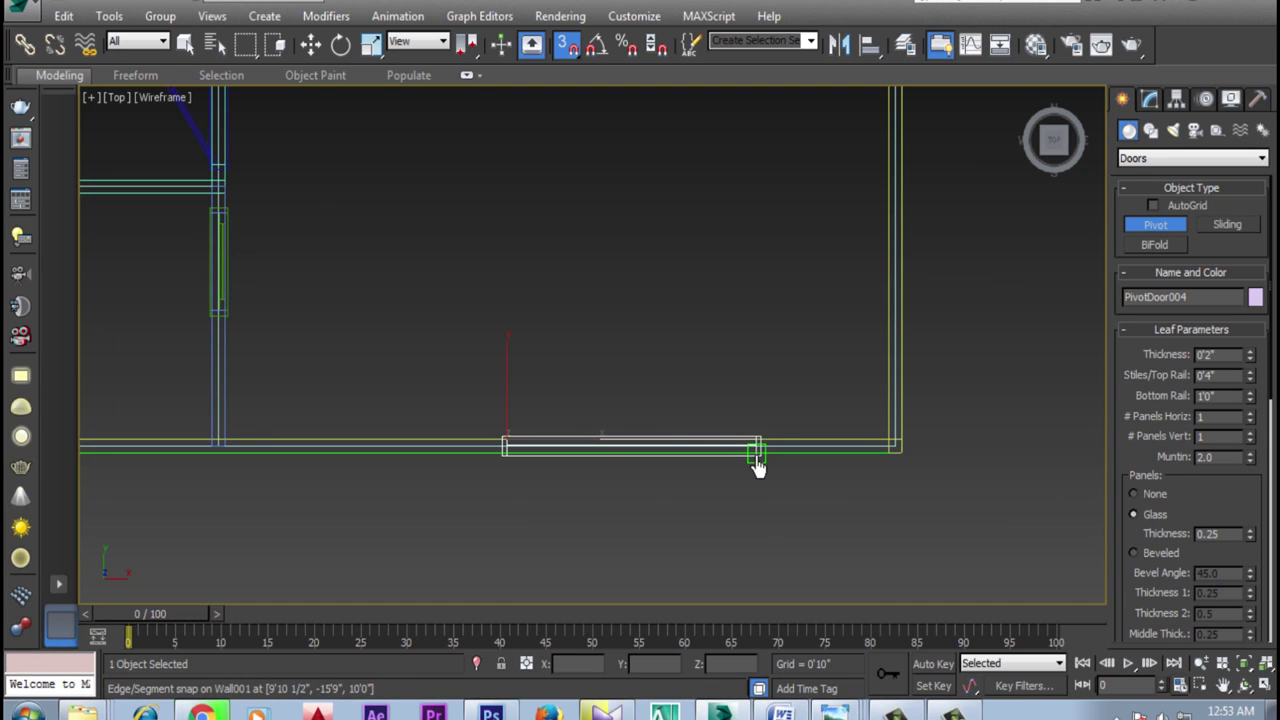
{"action": "left_click", "coordinate": [757, 463]}
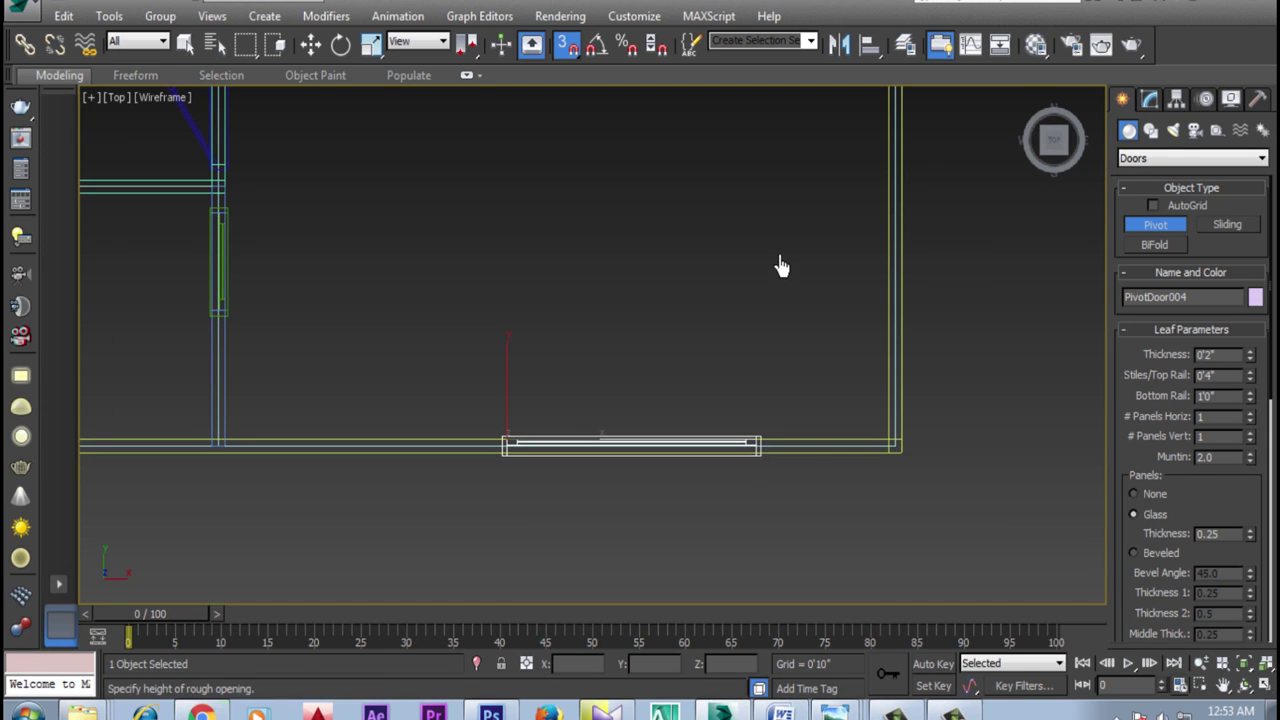
{"action": "left_click", "coordinate": [781, 267]}
Return the viewport to shaded display and begin orbiting into 3D
{"action": "left_click", "coordinate": [163, 97]}
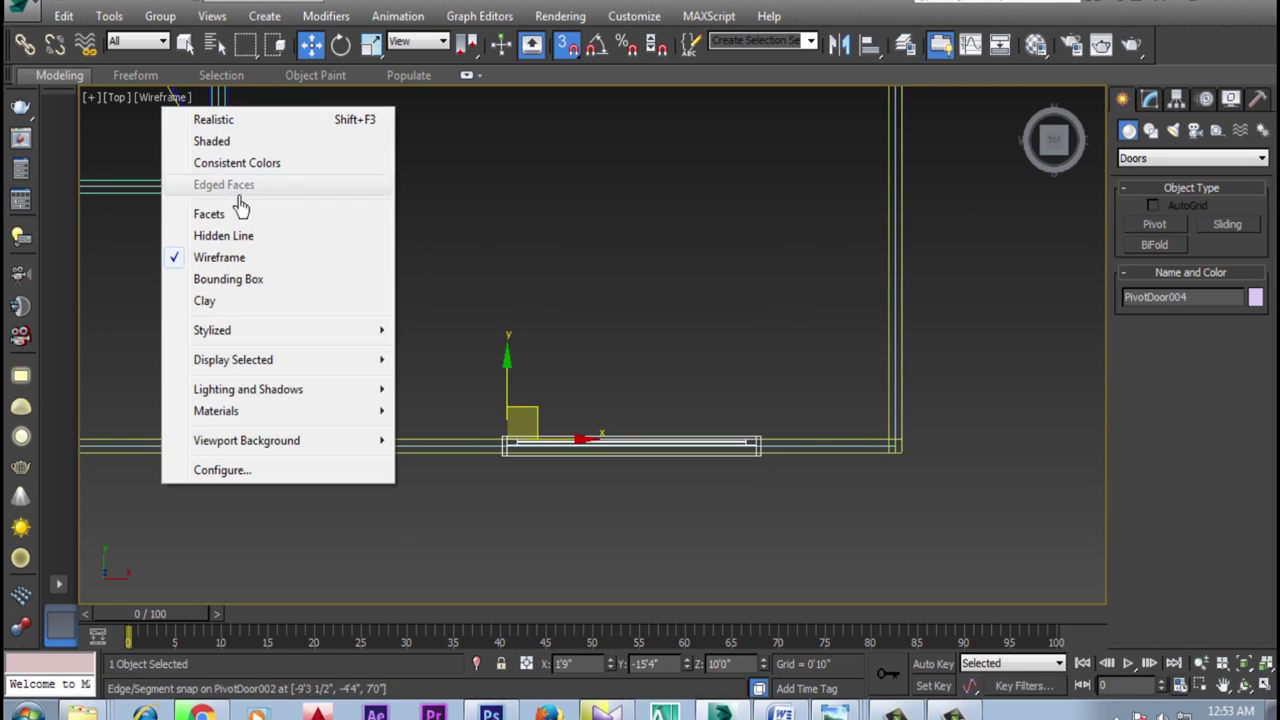
{"action": "left_click", "coordinate": [210, 141]}
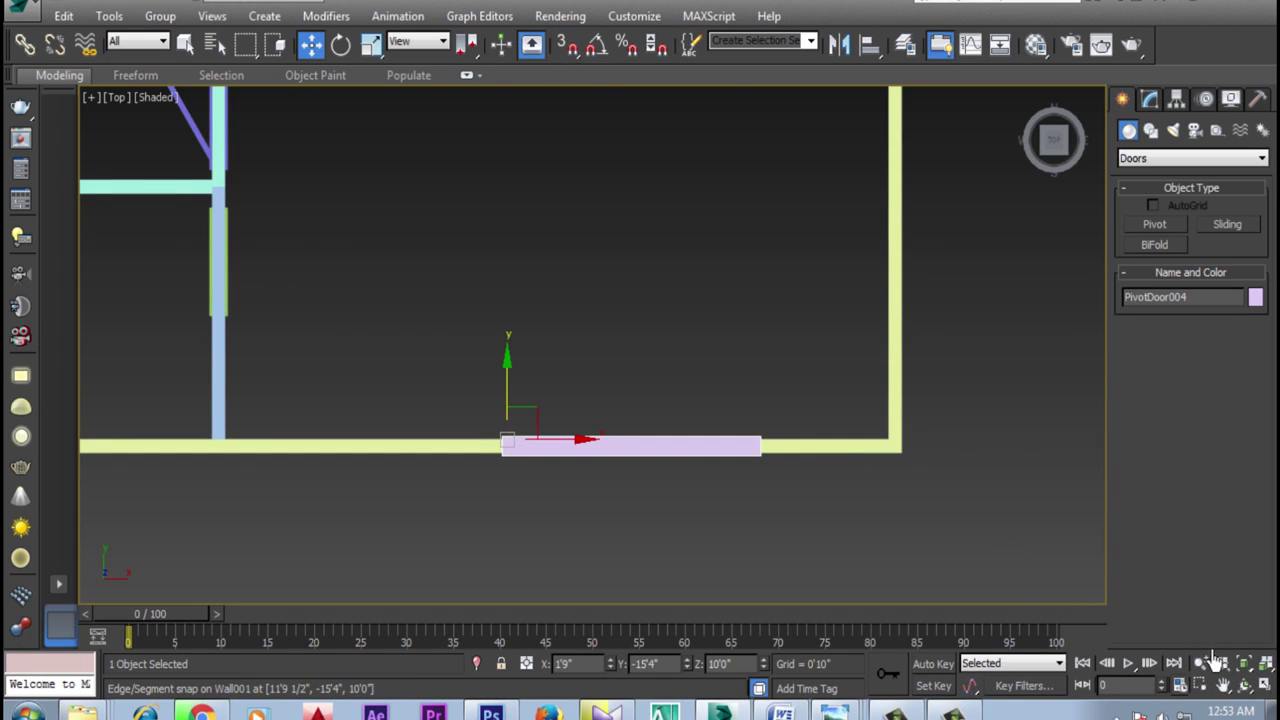
{"action": "left_click", "coordinate": [1245, 685]}
Orbit to 3D and give the new front door a 4'0" width in the Modify panel
{"action": "mouse_move", "coordinate": [670, 446]}
{"action": "left_mouse_down"}
{"action": "mouse_move", "coordinate": [658, 395]}
{"action": "mouse_move", "coordinate": [694, 343]}
{"action": "mouse_move", "coordinate": [749, 349]}
{"action": "mouse_move", "coordinate": [706, 366]}
{"action": "left_mouse_up"}
{"action": "key", "text": "w"}
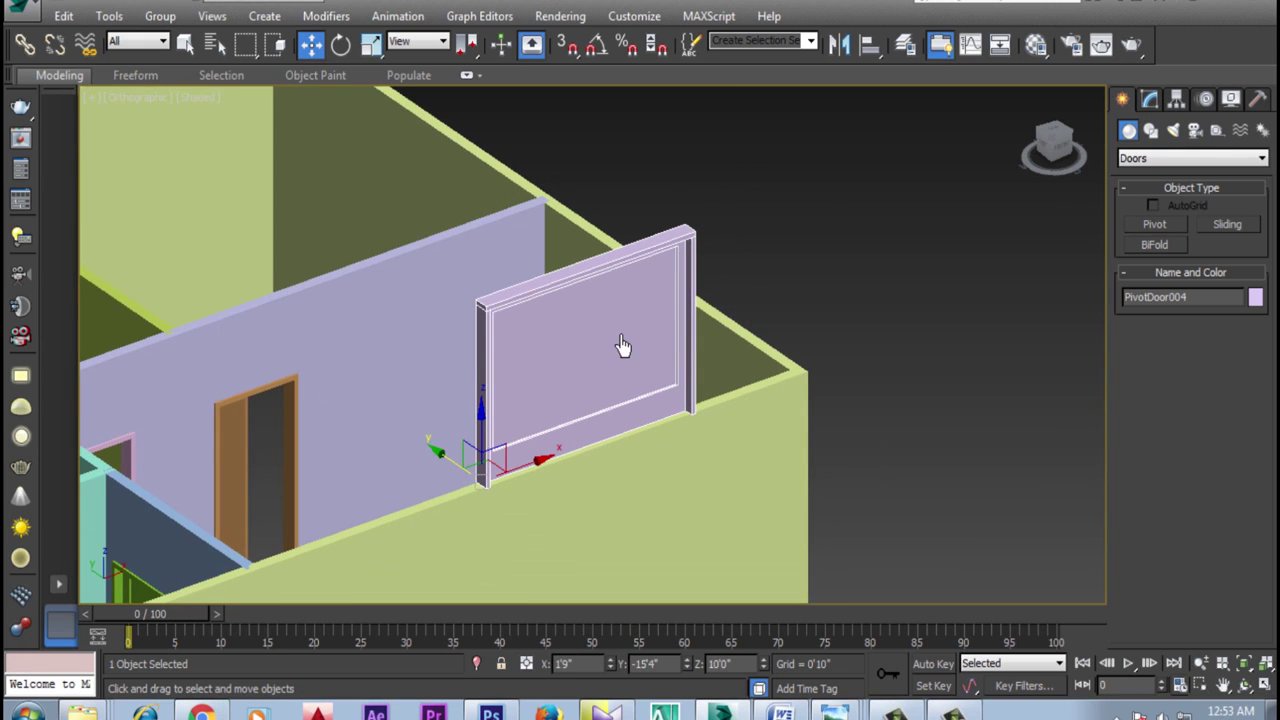
{"action": "left_click", "coordinate": [1150, 100]}
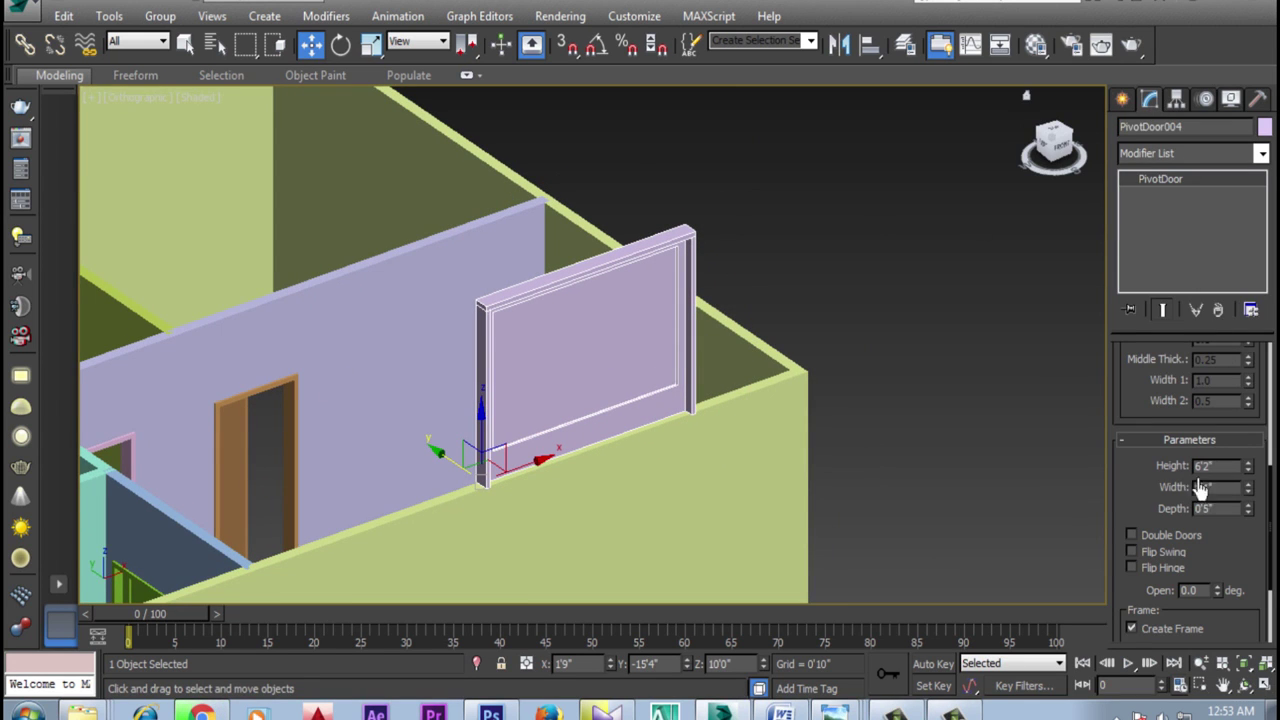
{"action": "left_click_drag", "start_coordinate": [1249, 479], "coordinate": [1250, 481]}
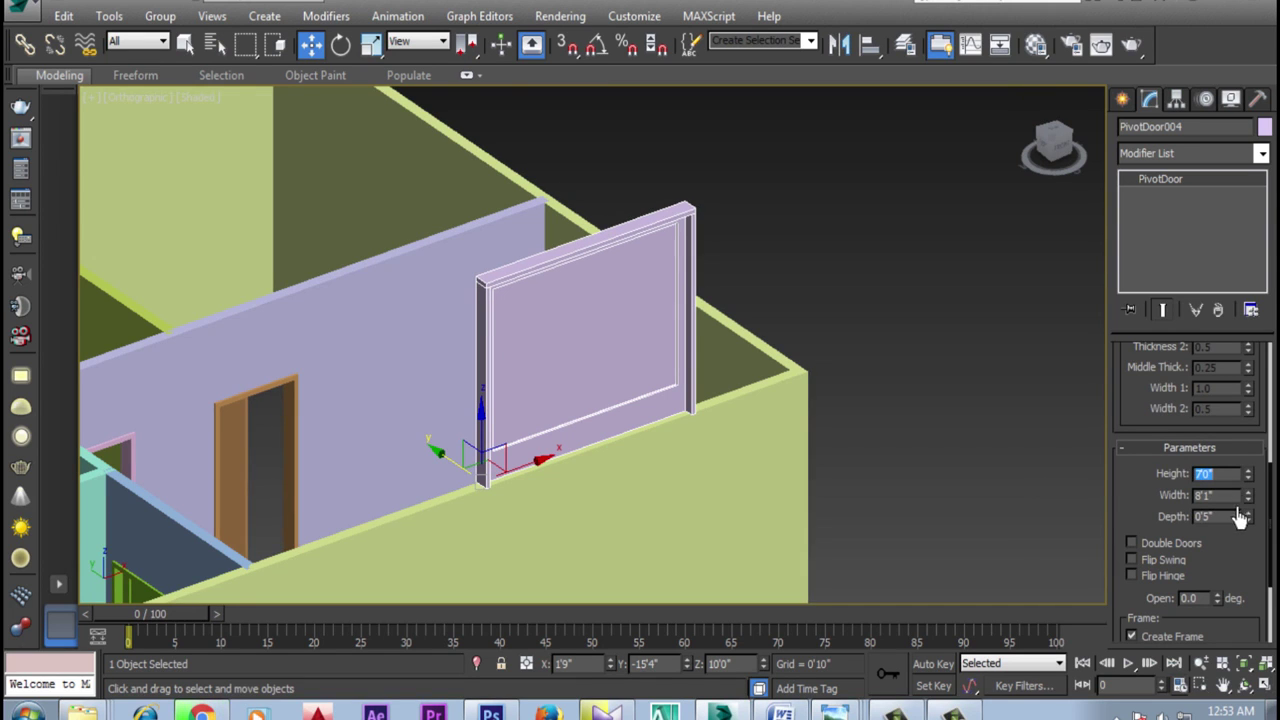
{"action": "left_click_drag", "start_coordinate": [1250, 505], "coordinate": [1248, 484]}
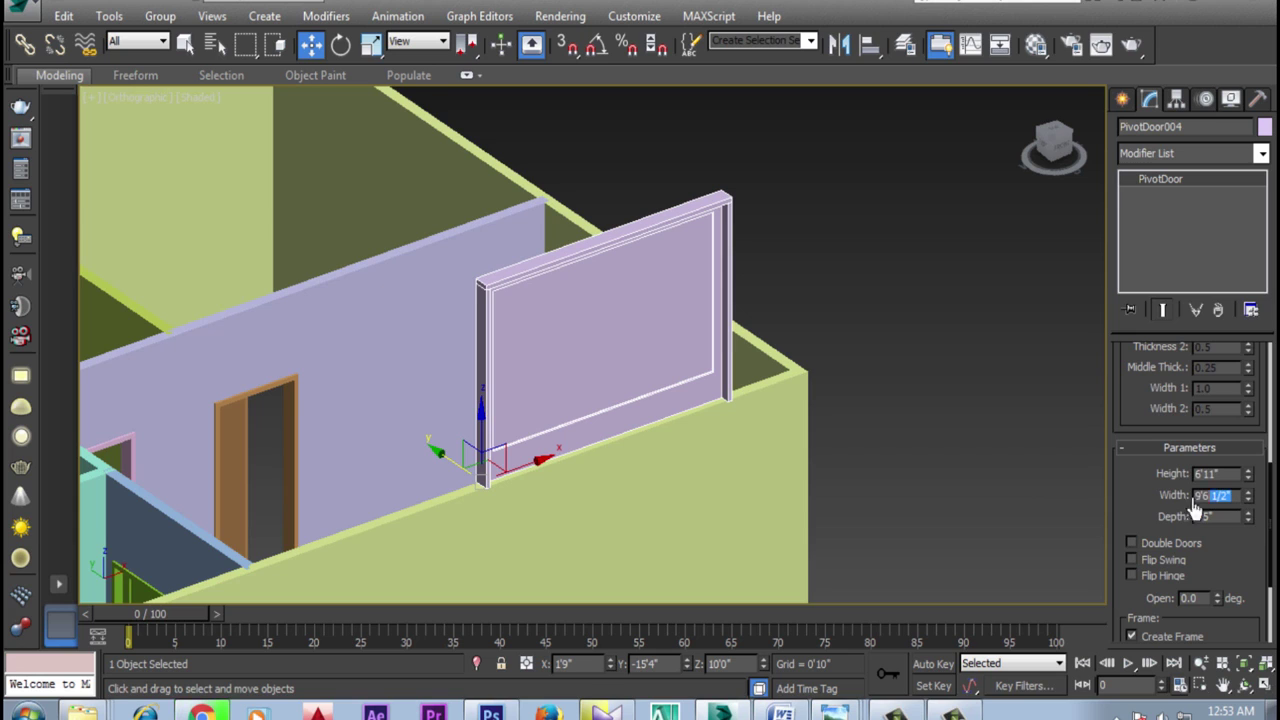
{"action": "type", "text": "4'0"}
{"action": "key", "text": "Return"}
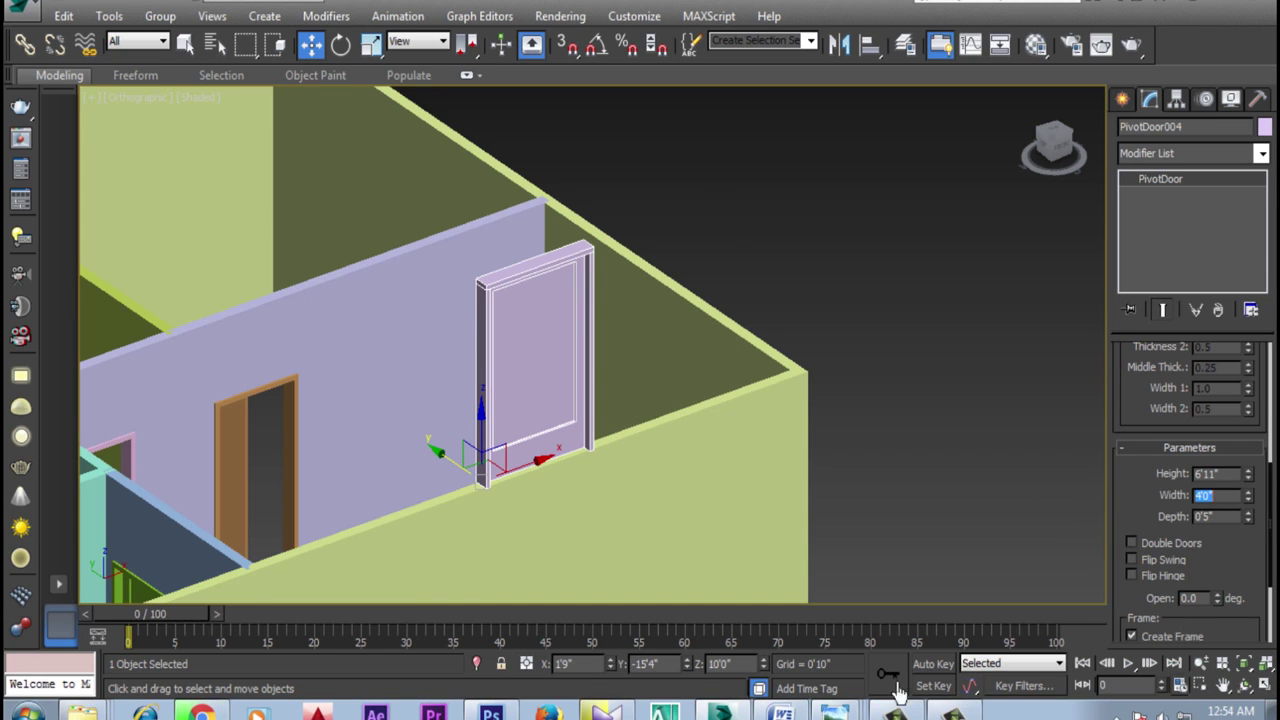
Set the door's Z position to 0 so it rests on the floor
{"action": "double_click", "coordinate": [720, 664]}
{"action": "type", "text": "0"}
{"action": "key", "text": "Return"}
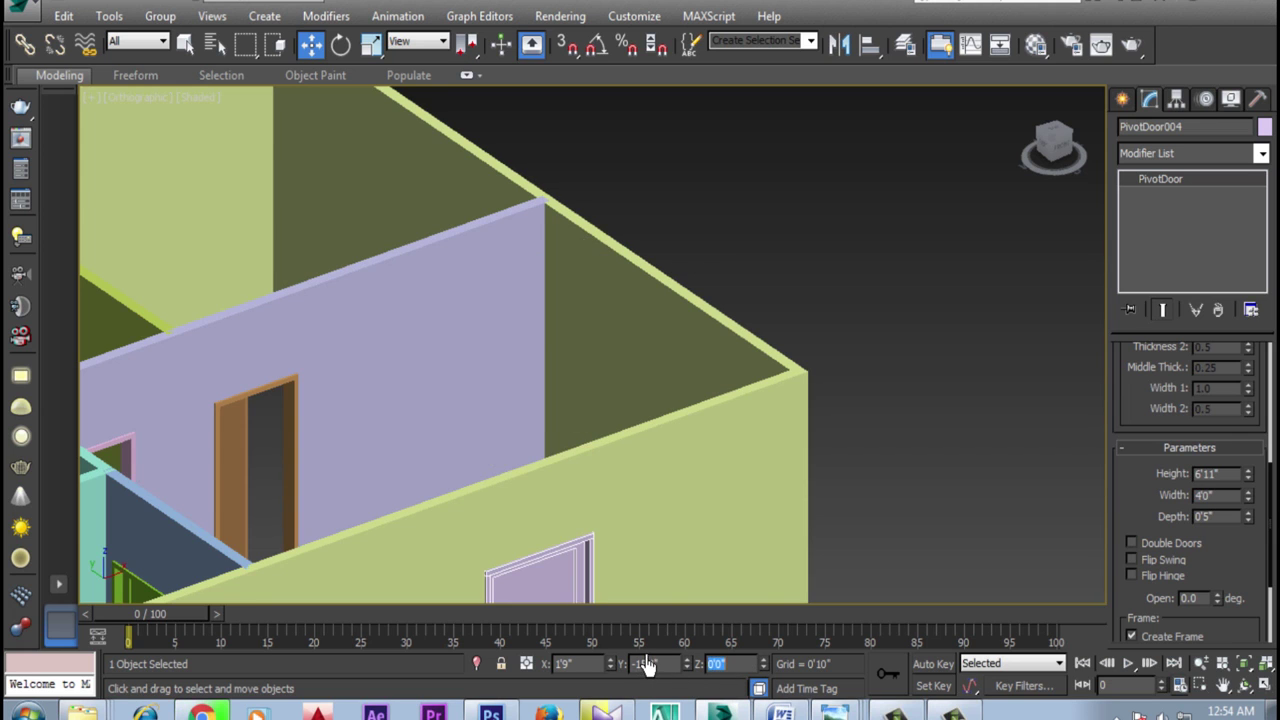
{"action": "scroll", "coordinate": [666, 529], "scroll_direction": "down", "scroll_amount": 3}
{"action": "scroll", "coordinate": [631, 306], "scroll_direction": "down", "scroll_amount": 2}
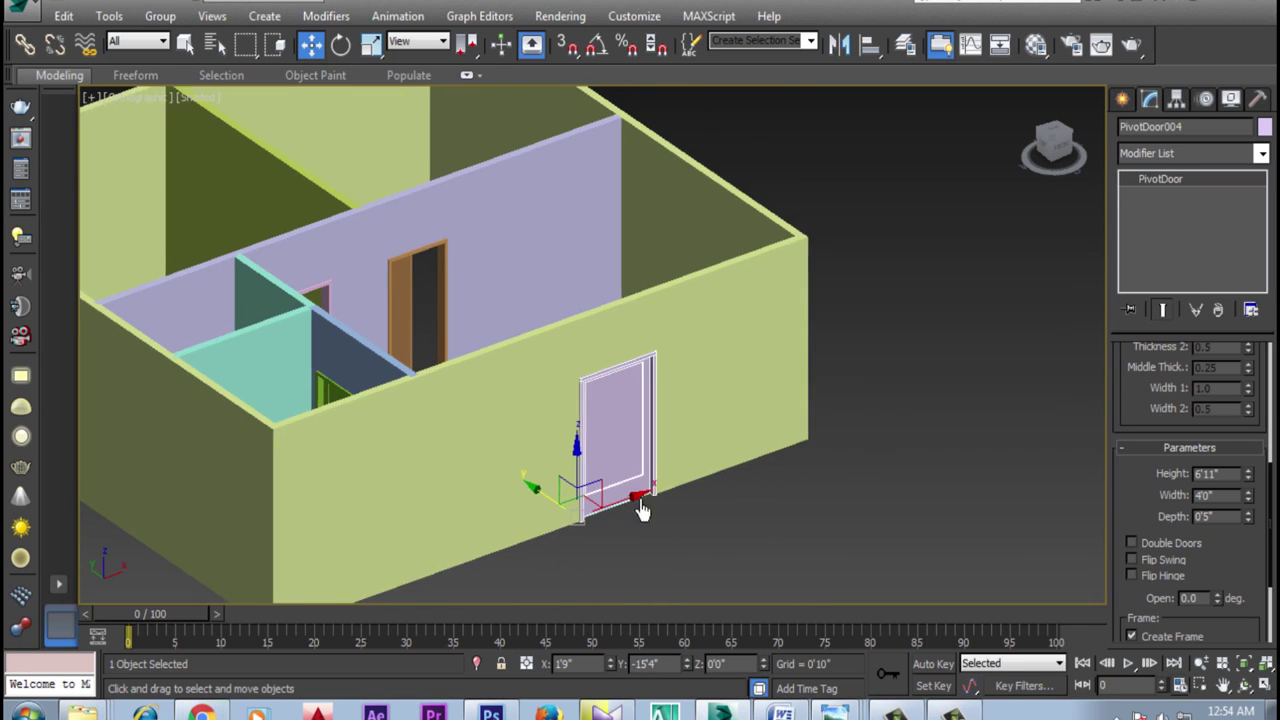
{"action": "middle_click_drag", "start_coordinate": [648, 497], "coordinate": [626, 527]}
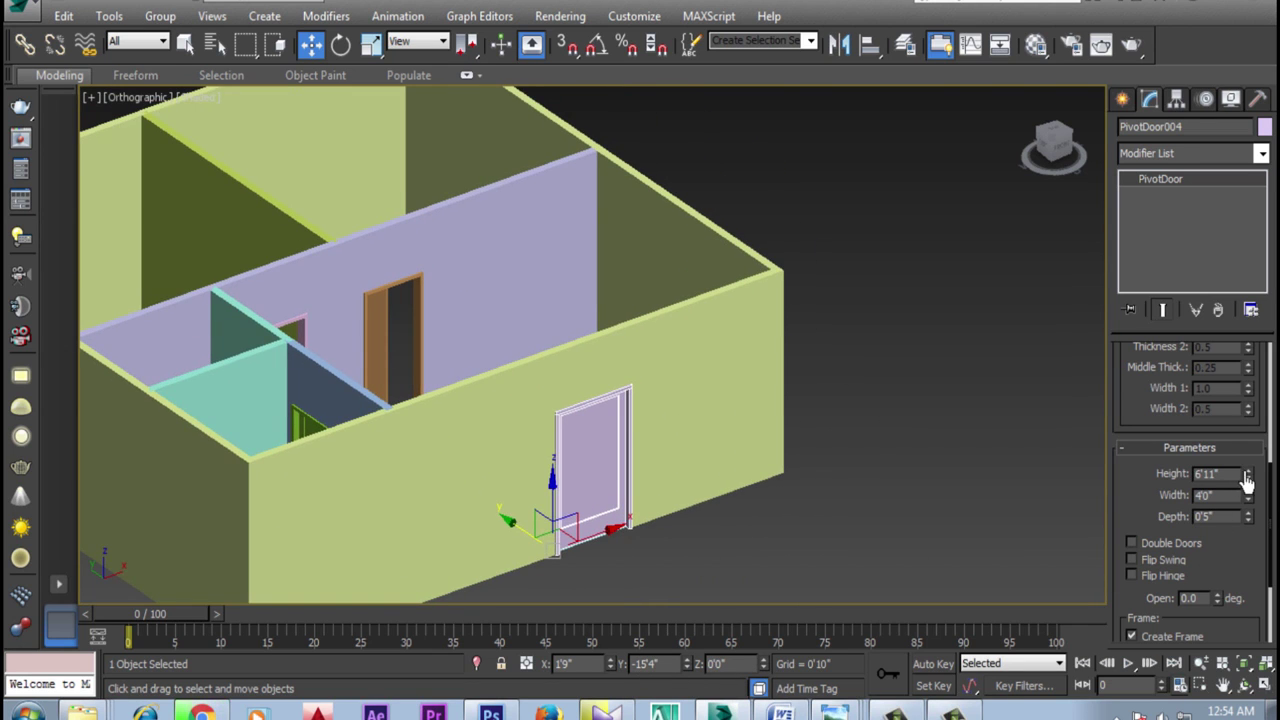
Make the door 7'0" tall, swing it 31° open, then deselect it
{"action": "left_click_drag", "start_coordinate": [1247, 478], "coordinate": [1245, 458]}
{"action": "type", "text": "7"}
{"action": "key", "text": "Return"}
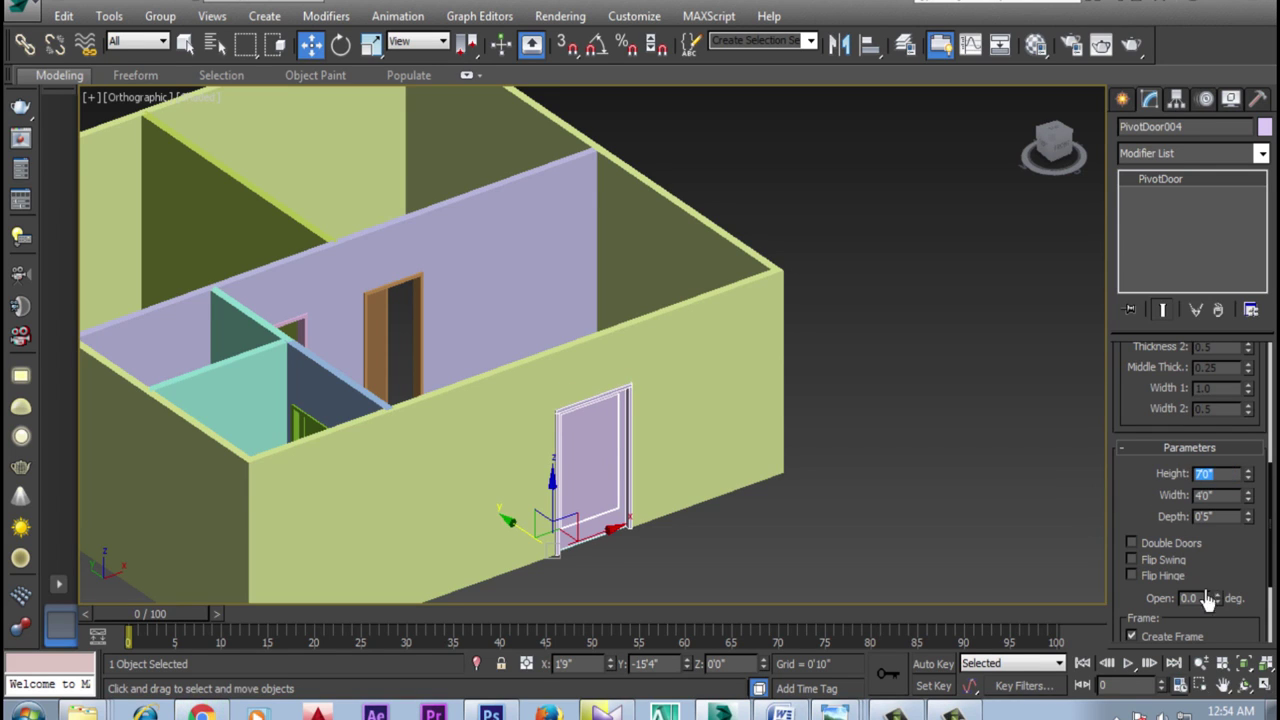
{"action": "left_click_drag", "start_coordinate": [1233, 604], "coordinate": [1216, 545]}
{"action": "scroll", "coordinate": [1216, 530], "scroll_direction": "down", "scroll_amount": 2}
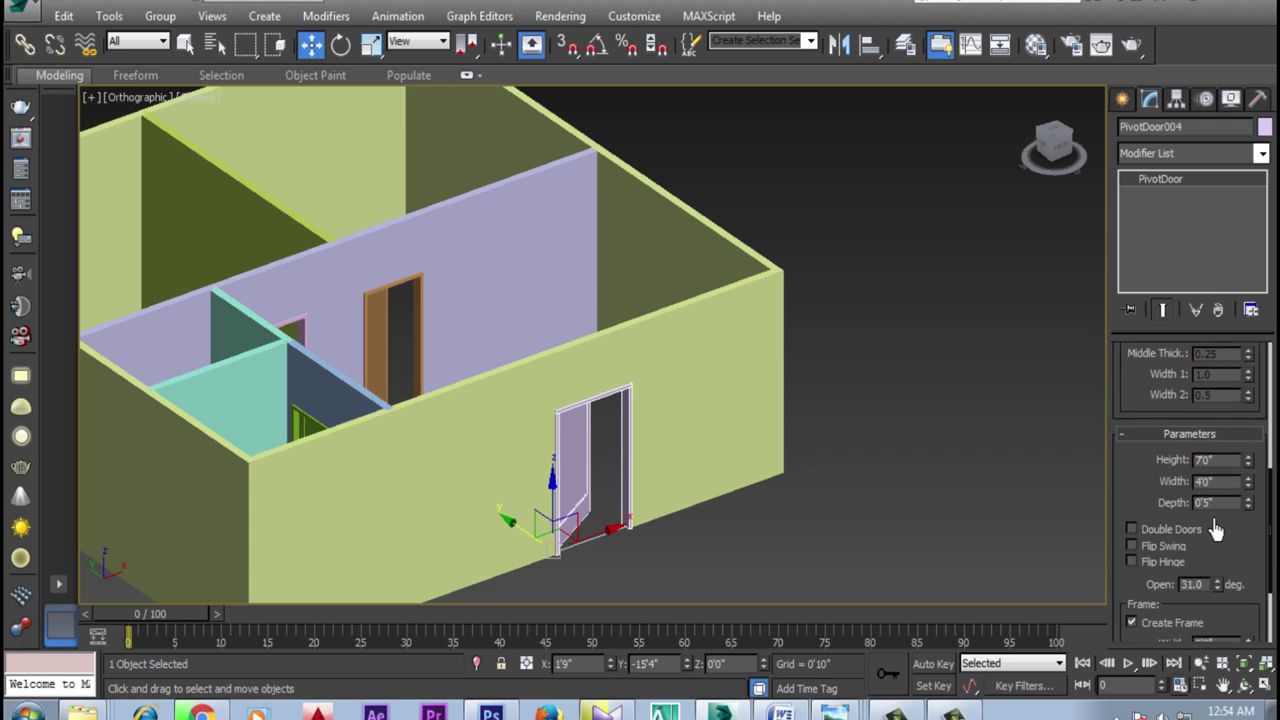
{"action": "scroll", "coordinate": [894, 443], "scroll_direction": "down", "scroll_amount": 2}
{"action": "scroll", "coordinate": [908, 480], "scroll_direction": "down", "scroll_amount": 1}
{"action": "scroll", "coordinate": [800, 505], "scroll_direction": "down", "scroll_amount": 1}
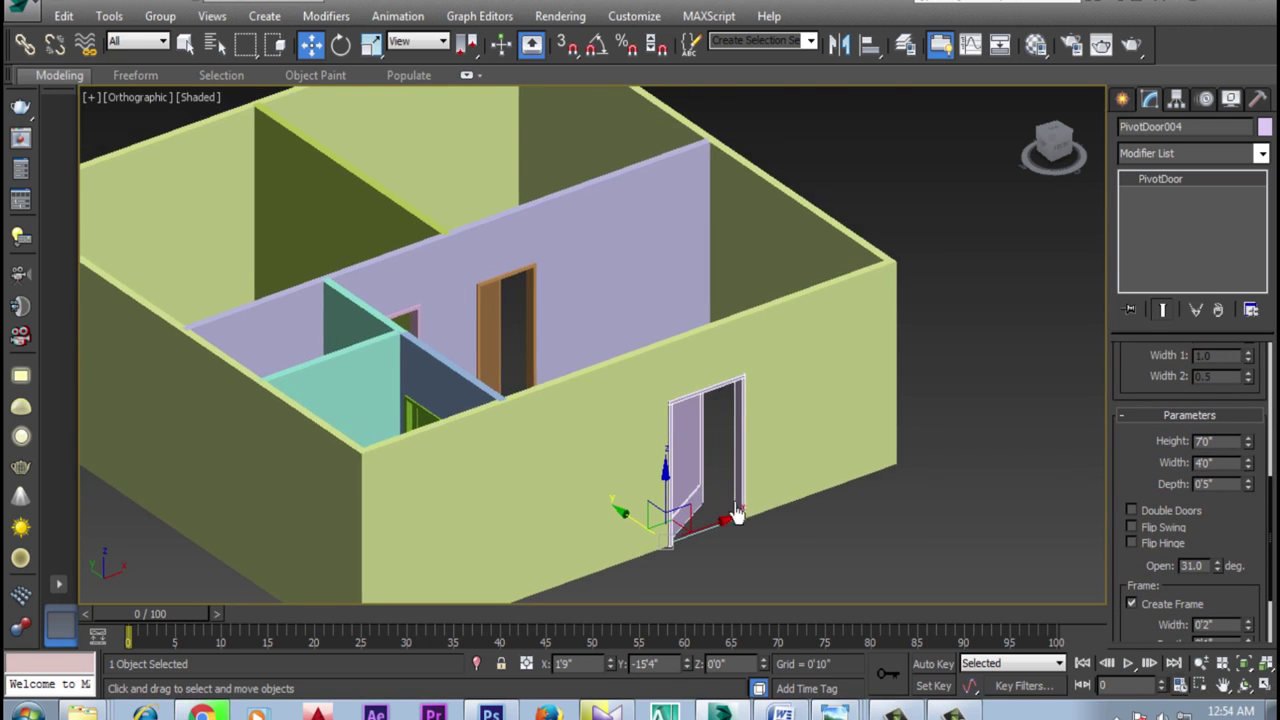
{"action": "scroll", "coordinate": [829, 547], "scroll_direction": "down", "scroll_amount": 2}
{"action": "left_click", "coordinate": [840, 499]}
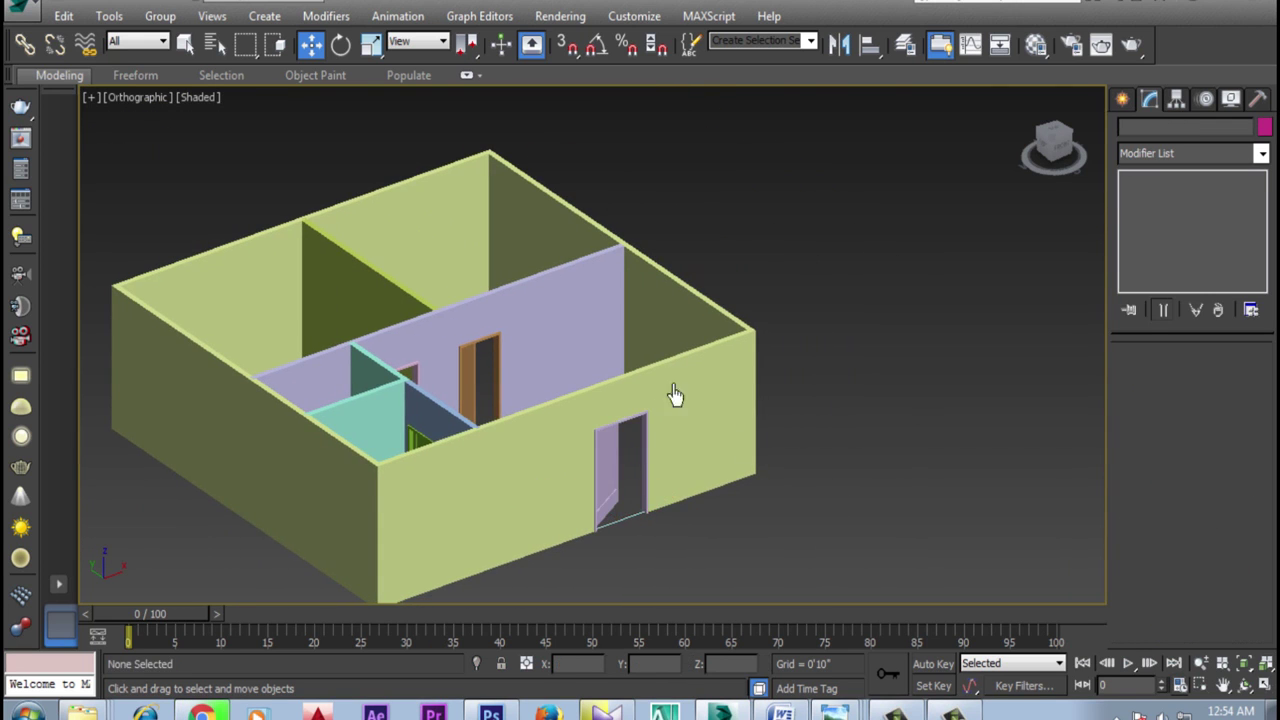
Colour the lavender inner wall and the outer green wall pale cyan
{"action": "left_click", "coordinate": [565, 342]}
{"action": "left_click", "coordinate": [1265, 128]}
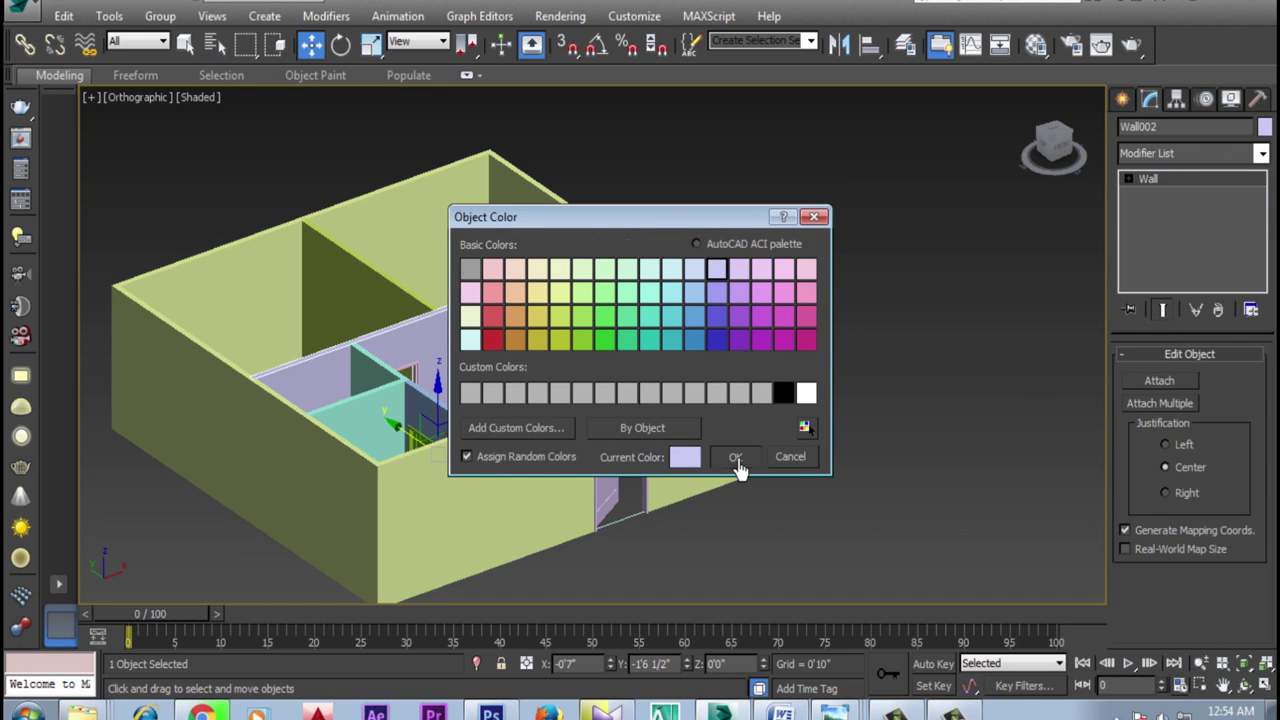
{"action": "left_click", "coordinate": [734, 456]}
{"action": "left_click", "coordinate": [696, 428]}
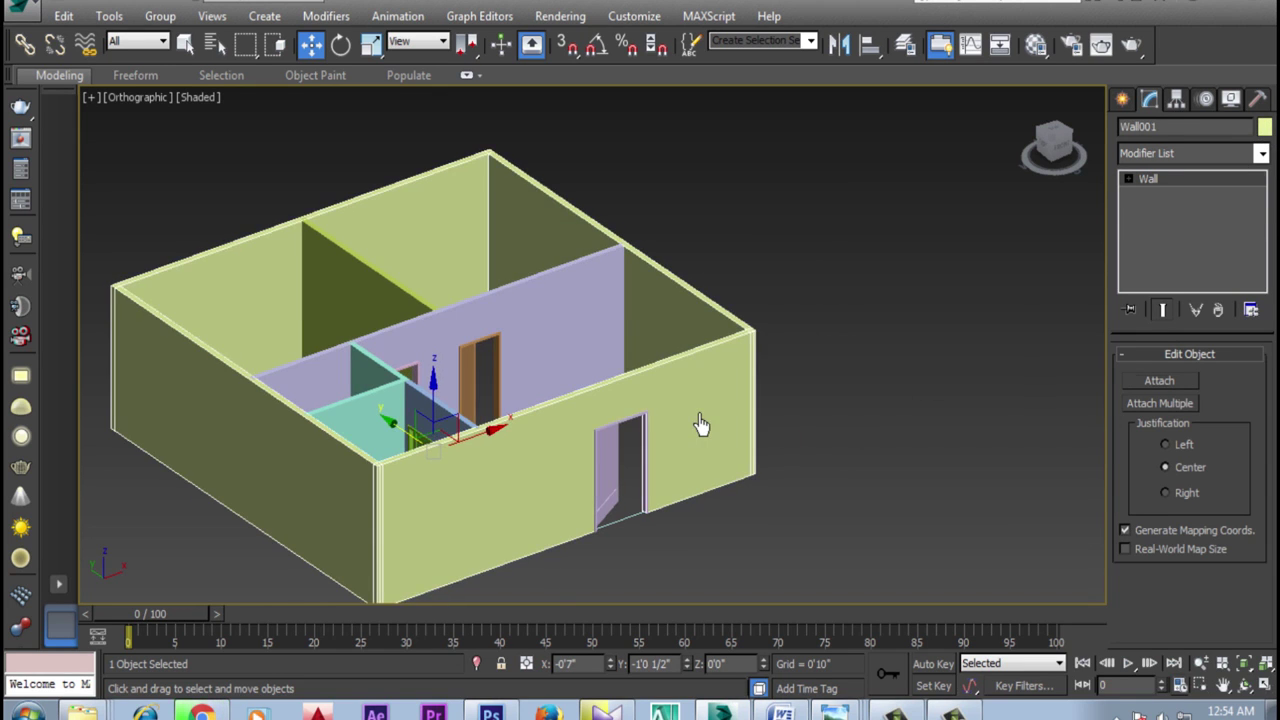
{"action": "left_click", "coordinate": [1265, 128]}
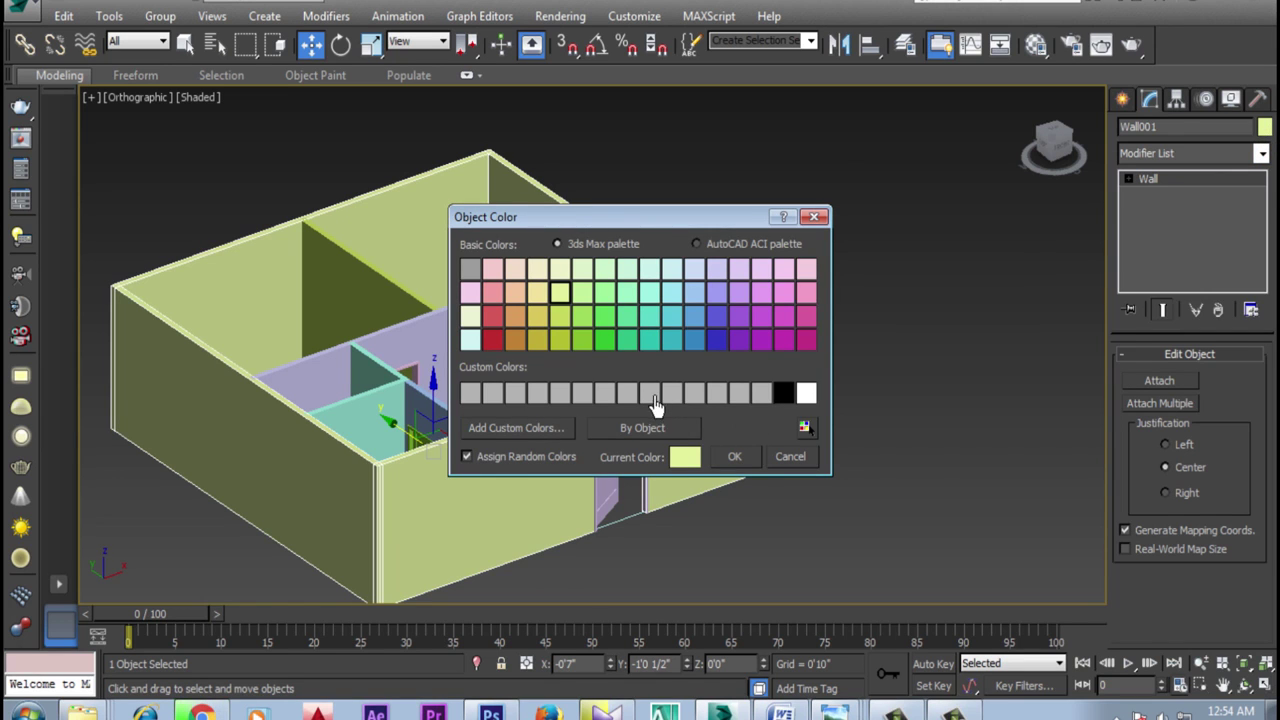
{"action": "left_click", "coordinate": [734, 458]}
{"action": "left_click", "coordinate": [874, 468]}
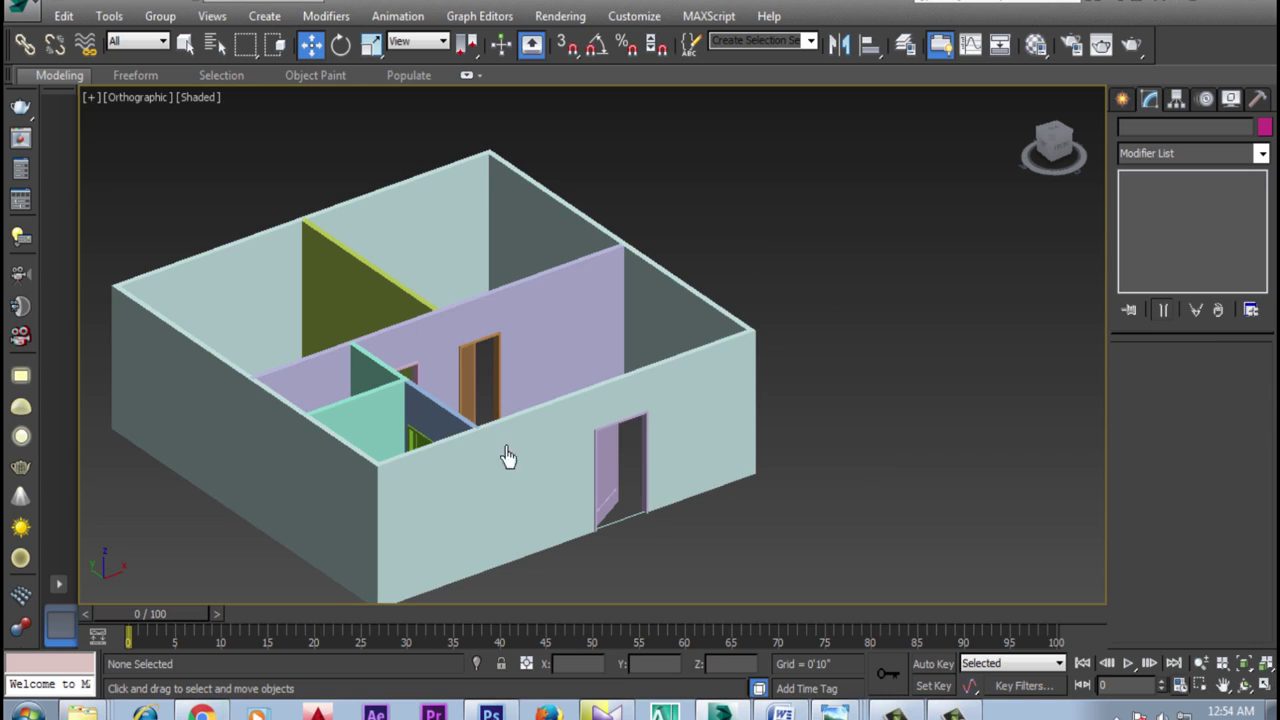
Select the remaining five walls, including the purple and olive ones, and make them pale cyan
{"action": "scroll", "coordinate": [383, 418], "scroll_direction": "up", "scroll_amount": 2}
{"action": "left_click", "coordinate": [365, 413]}
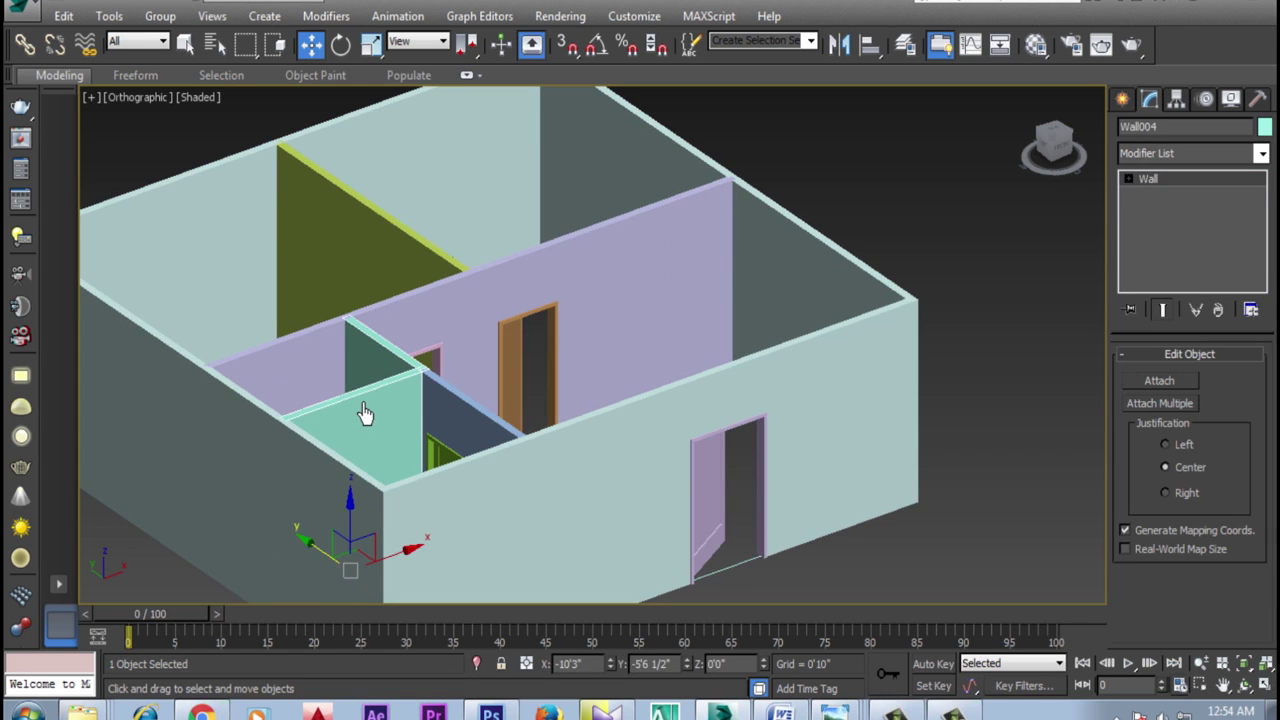
{"action": "left_click", "coordinate": [455, 410], "text": "ctrl"}
{"action": "left_click", "coordinate": [554, 279], "text": "ctrl"}
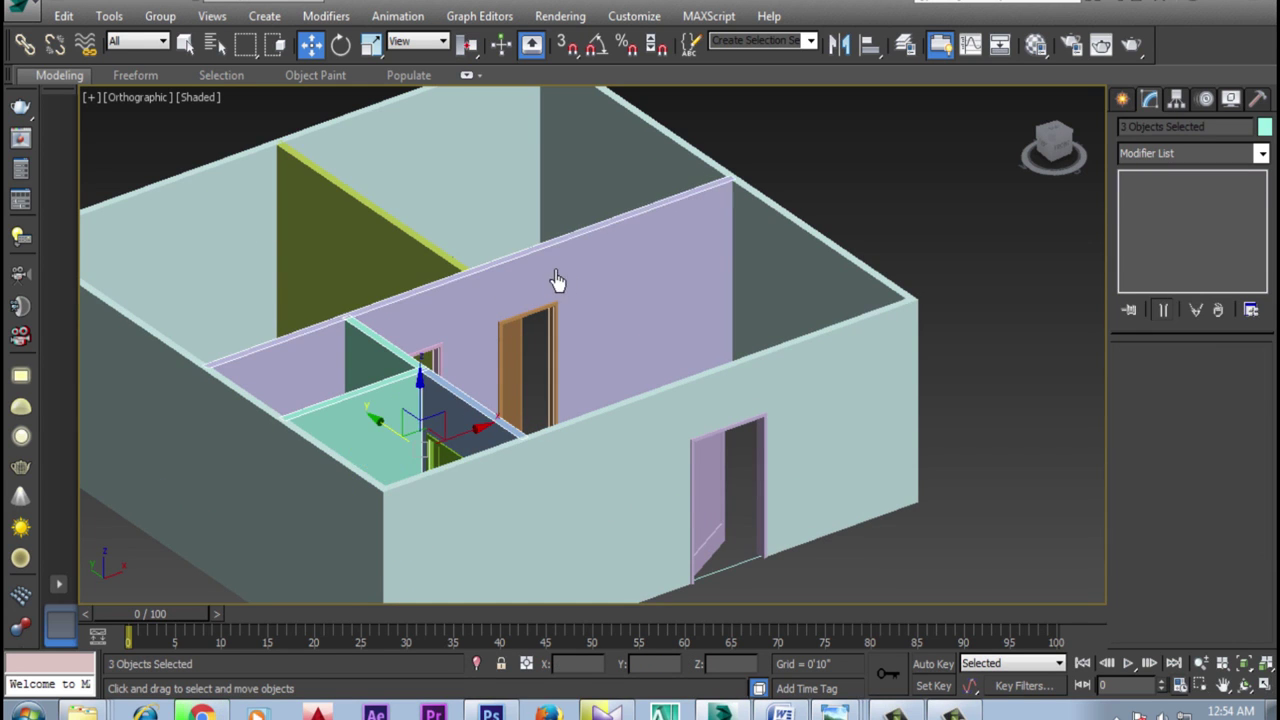
{"action": "left_click", "coordinate": [668, 176], "text": "ctrl"}
{"action": "left_click", "coordinate": [389, 245], "text": "ctrl"}
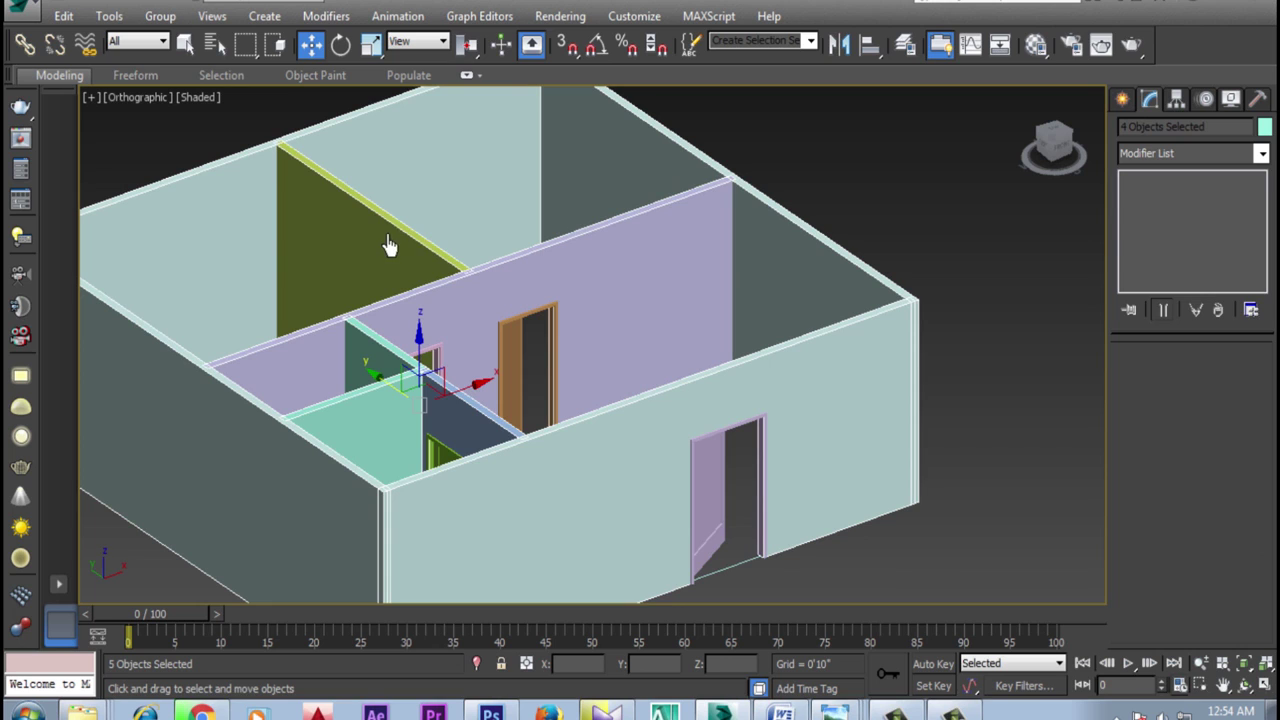
{"action": "left_click", "coordinate": [1264, 128]}
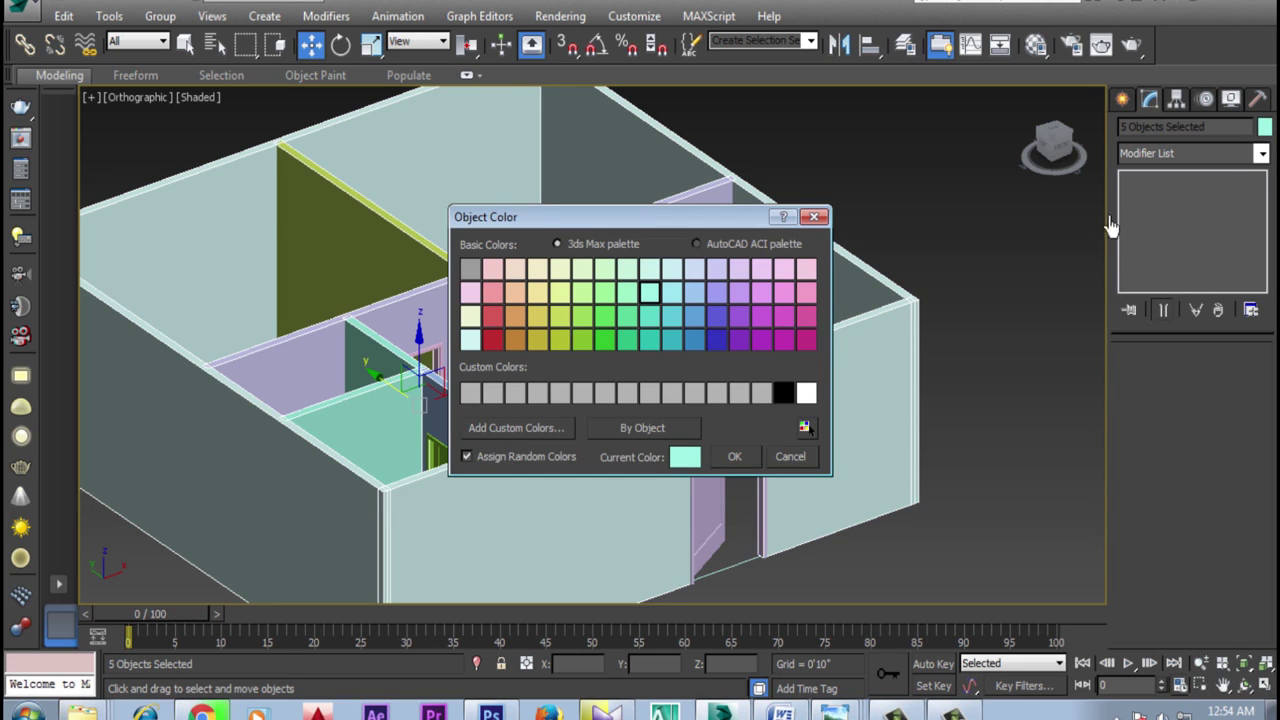
{"action": "left_click", "coordinate": [469, 341]}
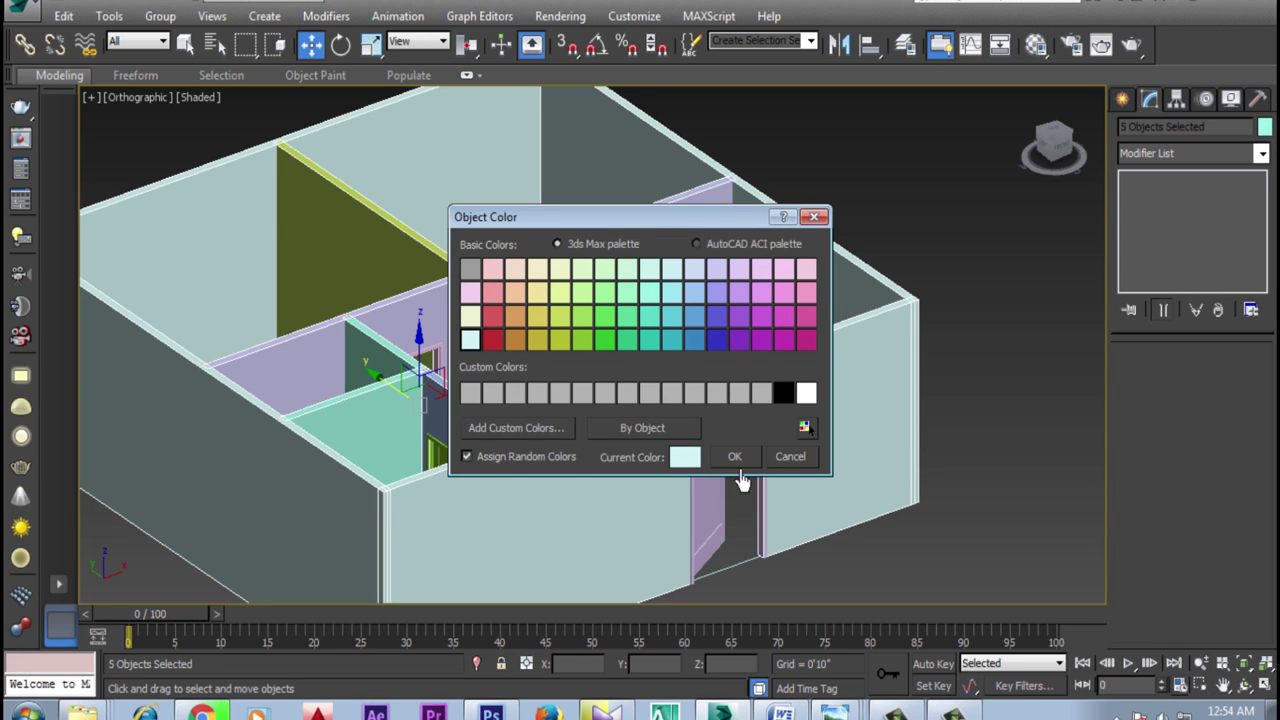
{"action": "left_click", "coordinate": [735, 457]}
{"action": "left_click", "coordinate": [1012, 390]}
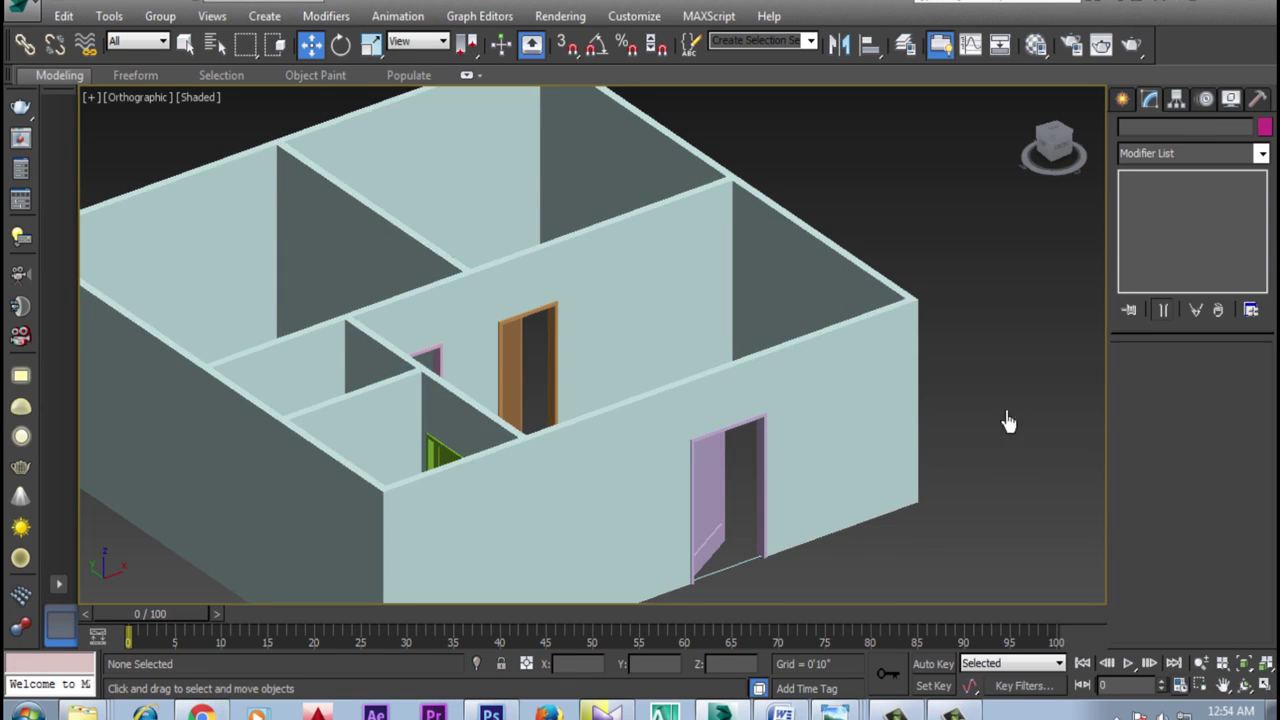
Zoom out, pan, and orbit the house to see the doors
{"action": "scroll", "coordinate": [938, 436], "scroll_direction": "down", "scroll_amount": 2}
{"action": "scroll", "coordinate": [803, 443], "scroll_direction": "down", "scroll_amount": 2}
{"action": "scroll", "coordinate": [856, 452], "scroll_direction": "down", "scroll_amount": 1}
{"action": "scroll", "coordinate": [850, 455], "scroll_direction": "down", "scroll_amount": 1}
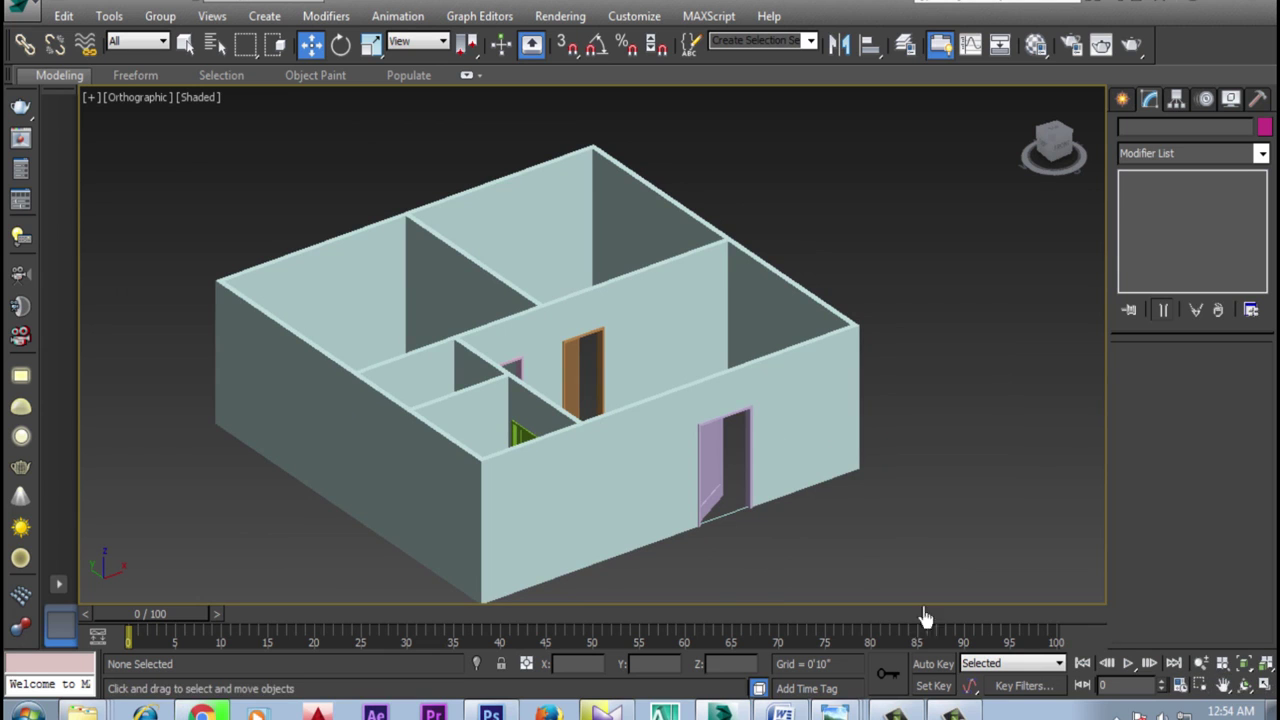
{"action": "middle_click_drag", "start_coordinate": [767, 601], "coordinate": [765, 569]}
{"action": "left_click", "coordinate": [1245, 685]}
{"action": "left_click_drag", "start_coordinate": [674, 447], "coordinate": [486, 430]}
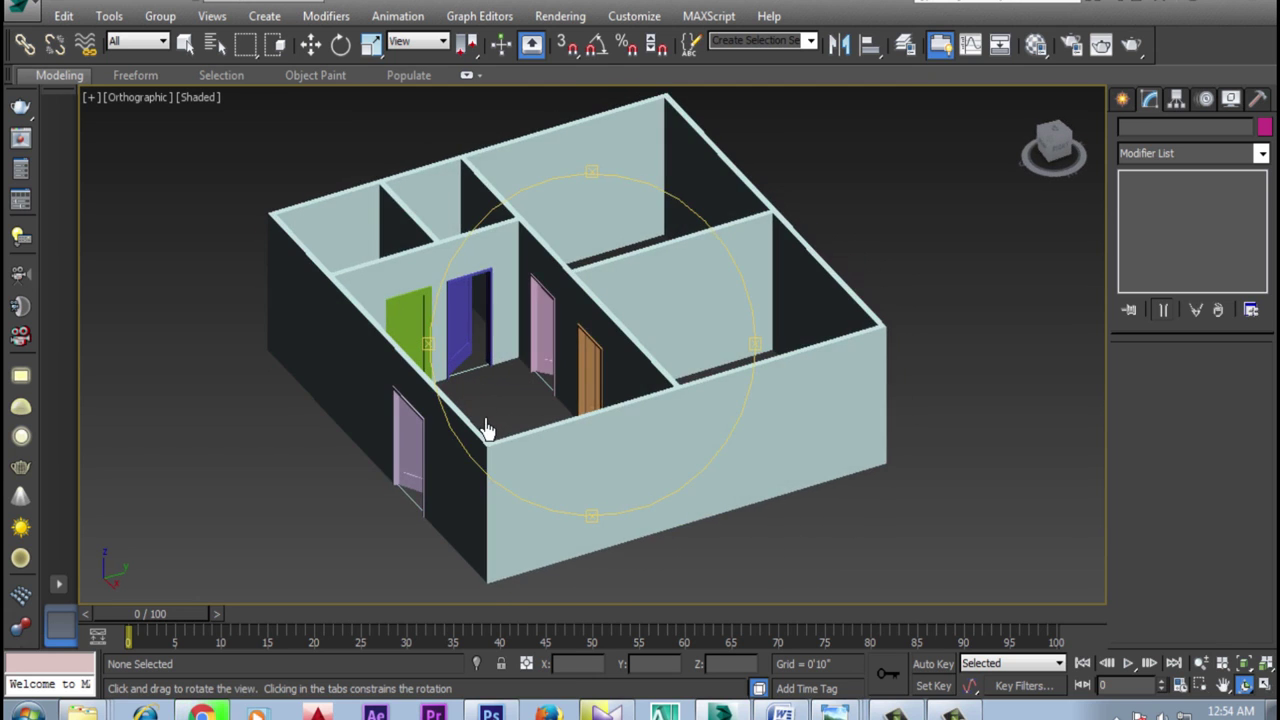
Switch the viewport to the Top view and pan the floor plan into place, with the Create panel showing
{"action": "scroll", "coordinate": [546, 486], "scroll_direction": "up", "scroll_amount": 2}
{"action": "scroll", "coordinate": [551, 457], "scroll_direction": "up", "scroll_amount": 1}
{"action": "scroll", "coordinate": [590, 487], "scroll_direction": "up", "scroll_amount": 2}
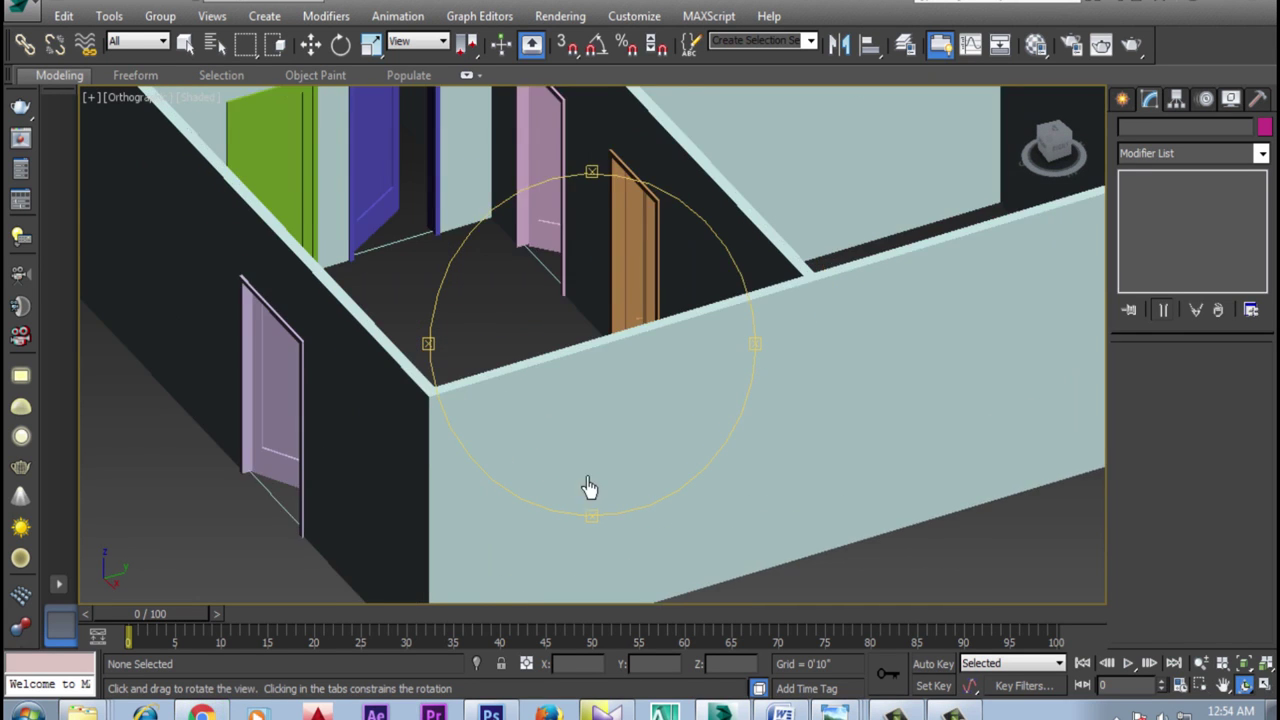
{"action": "scroll", "coordinate": [590, 487], "scroll_direction": "down", "scroll_amount": 1}
{"action": "scroll", "coordinate": [540, 439], "scroll_direction": "down", "scroll_amount": 1}
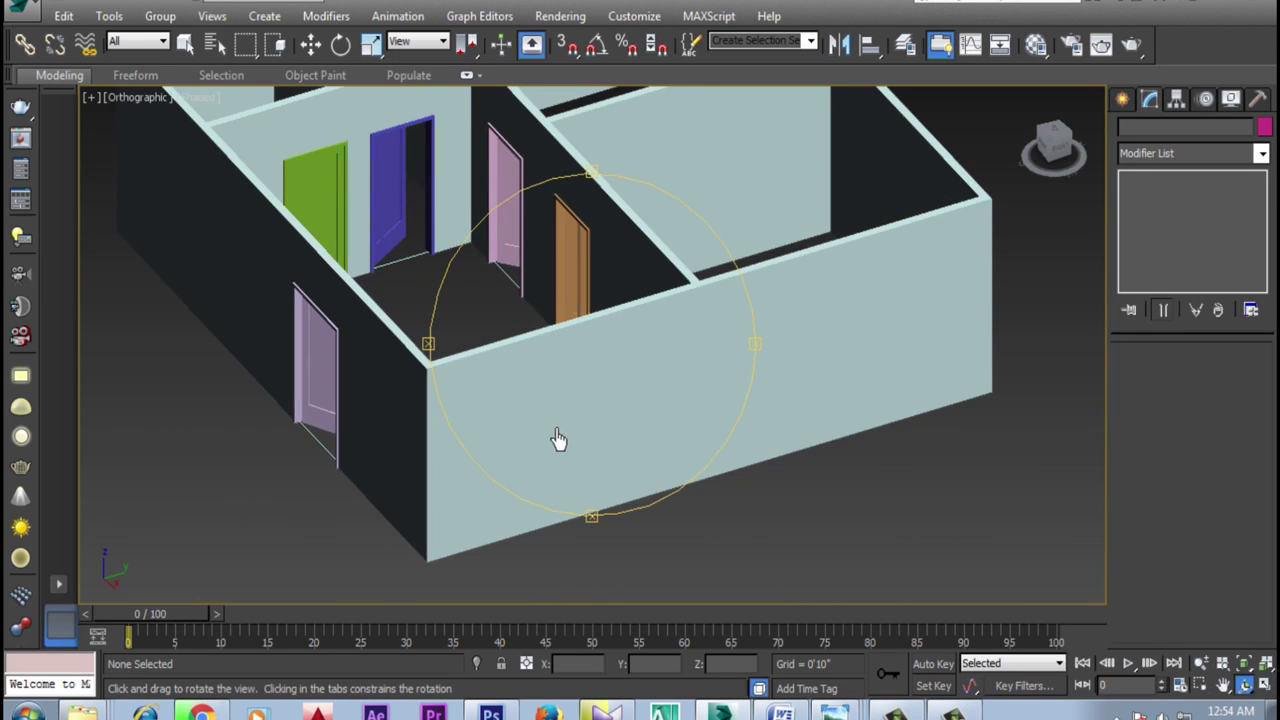
{"action": "key", "text": "w"}
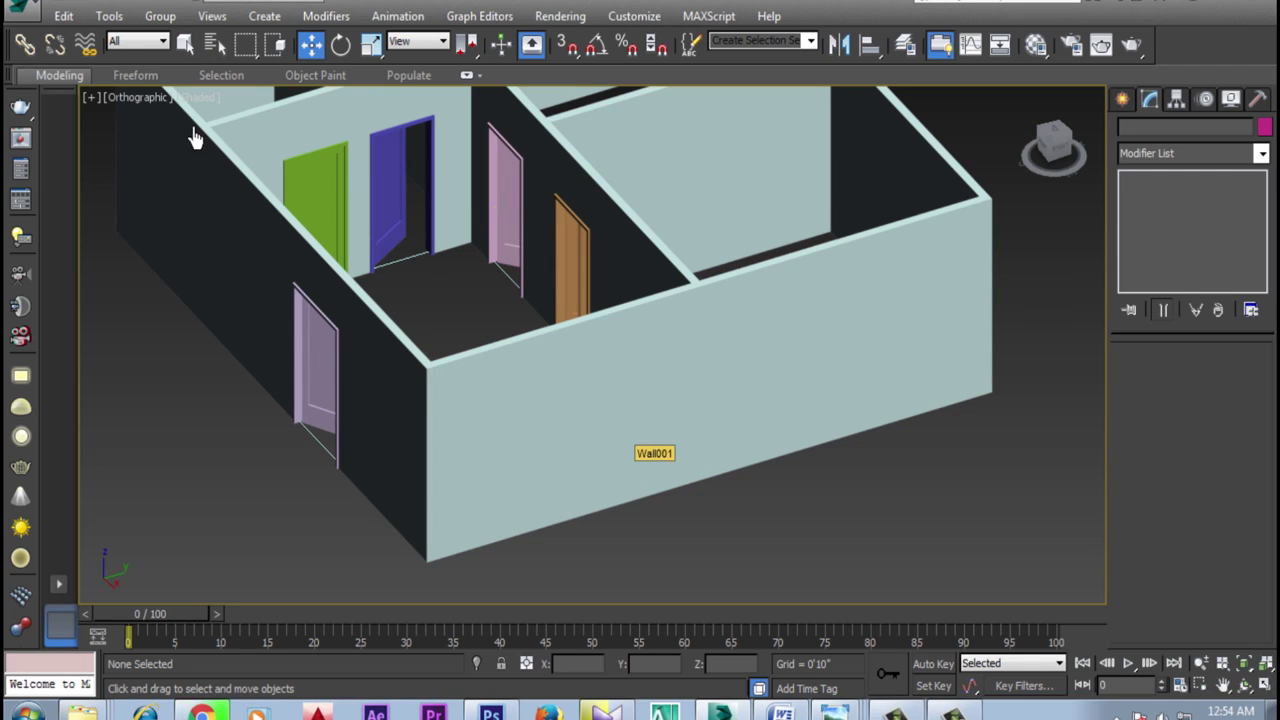
{"action": "left_click", "coordinate": [138, 98]}
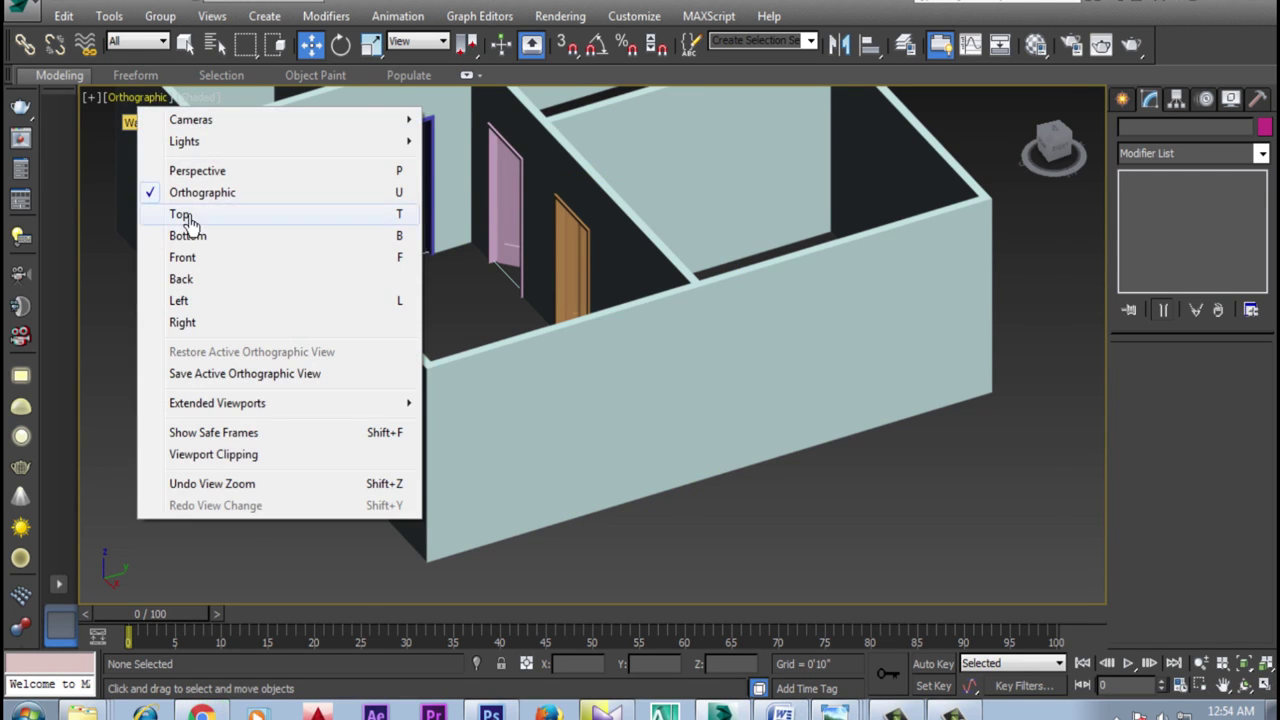
{"action": "left_click", "coordinate": [181, 214]}
{"action": "middle_click_drag", "start_coordinate": [529, 443], "coordinate": [560, 314]}
{"action": "scroll", "coordinate": [560, 314], "scroll_direction": "down", "scroll_amount": 3}
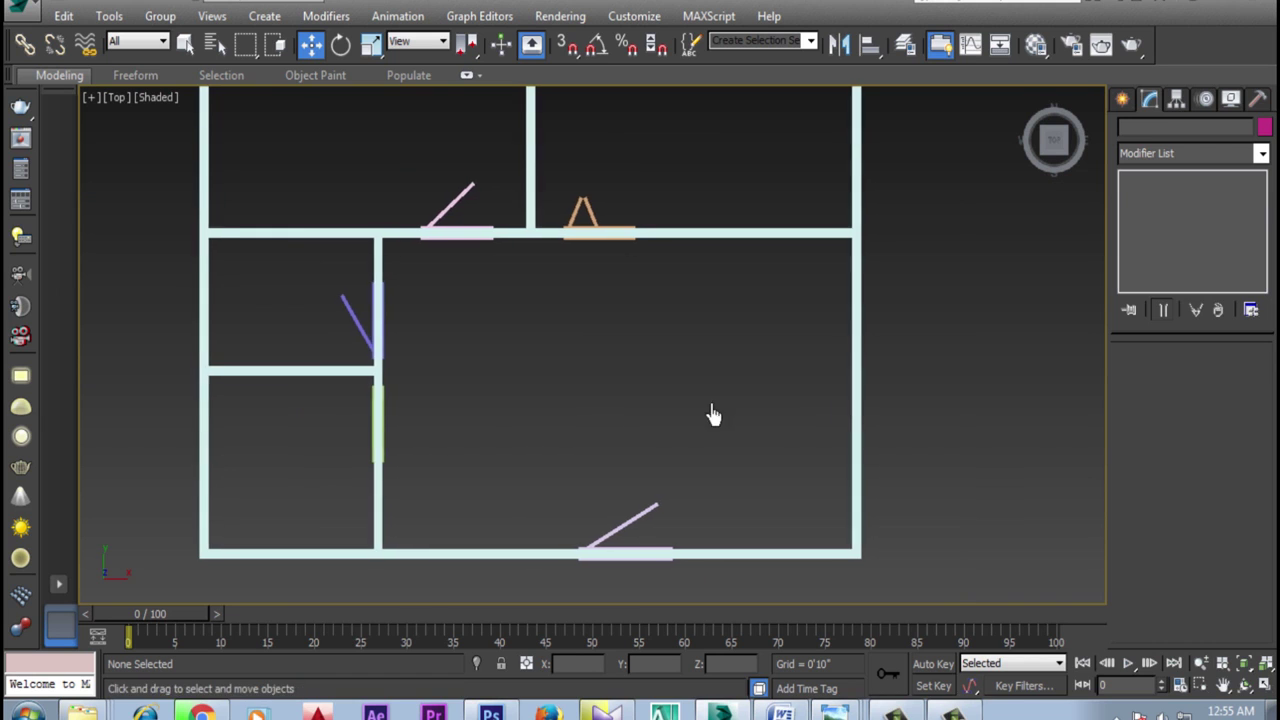
{"action": "middle_click_drag", "start_coordinate": [880, 394], "coordinate": [793, 418]}
{"action": "left_click", "coordinate": [1122, 98]}
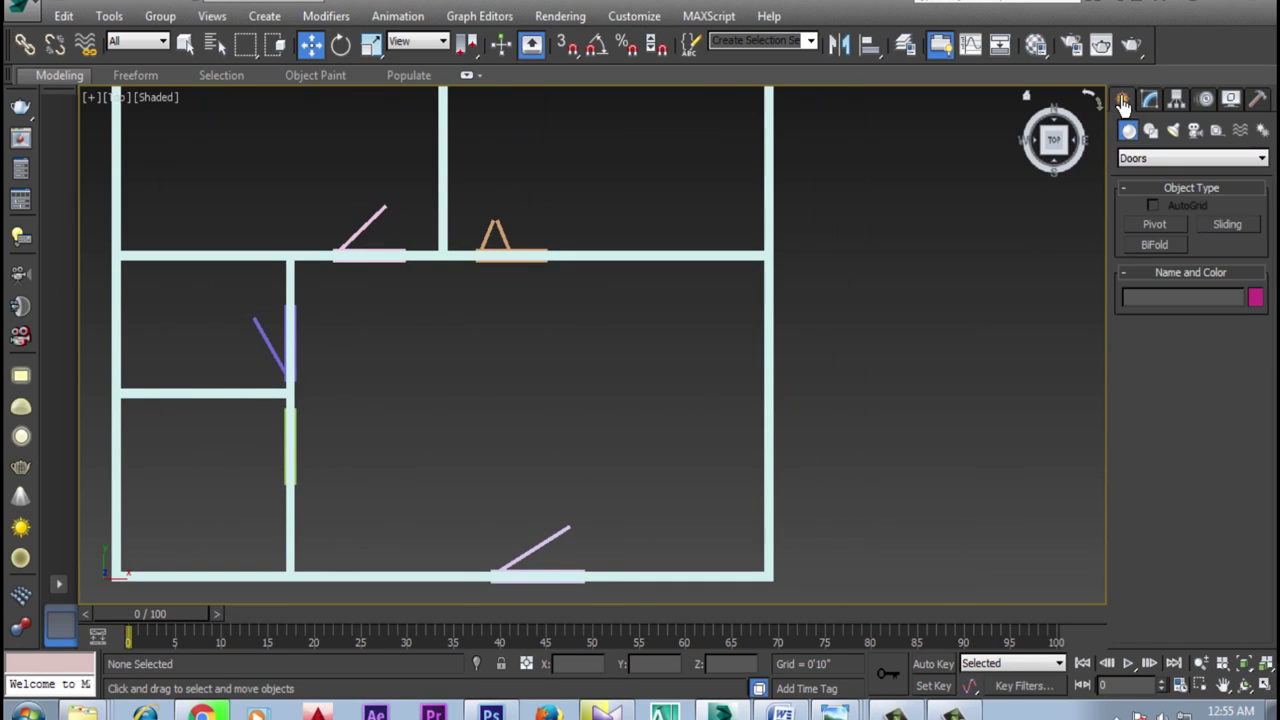
Pick the Sliding window type, switch the viewport to Wireframe and enable 3D Snap
{"action": "left_click", "coordinate": [1135, 160]}
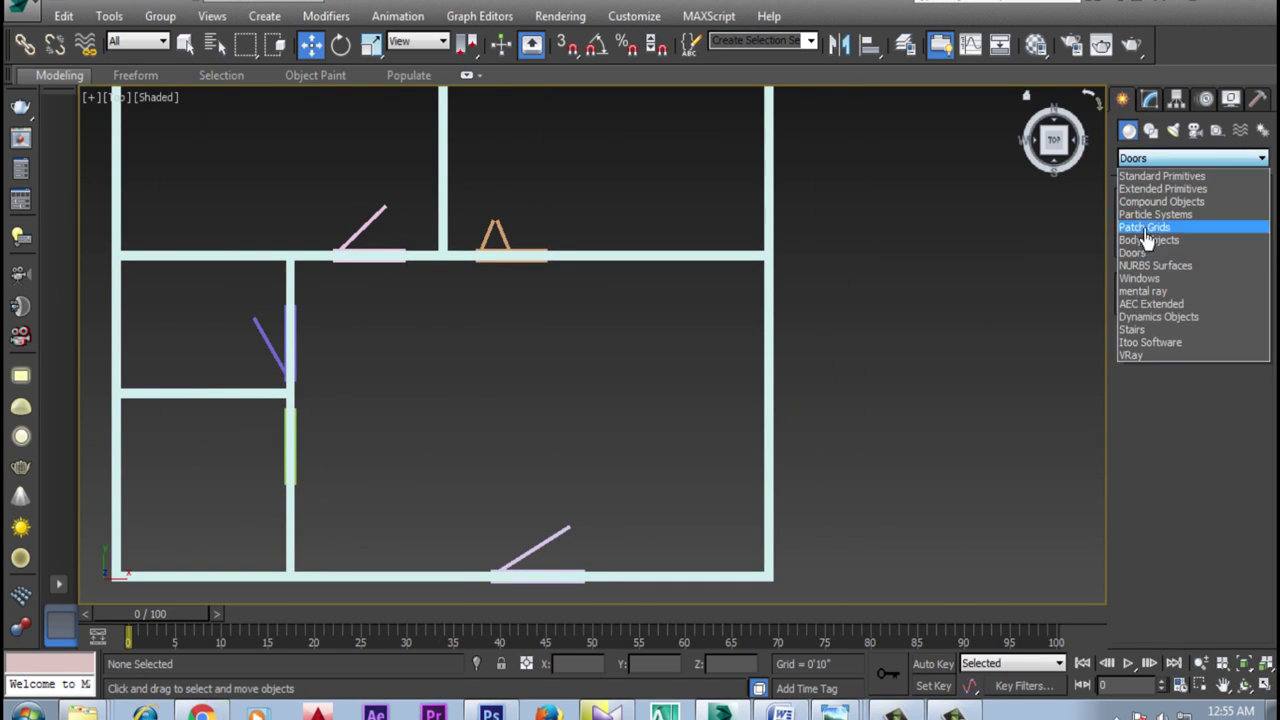
{"action": "left_click", "coordinate": [1140, 288]}
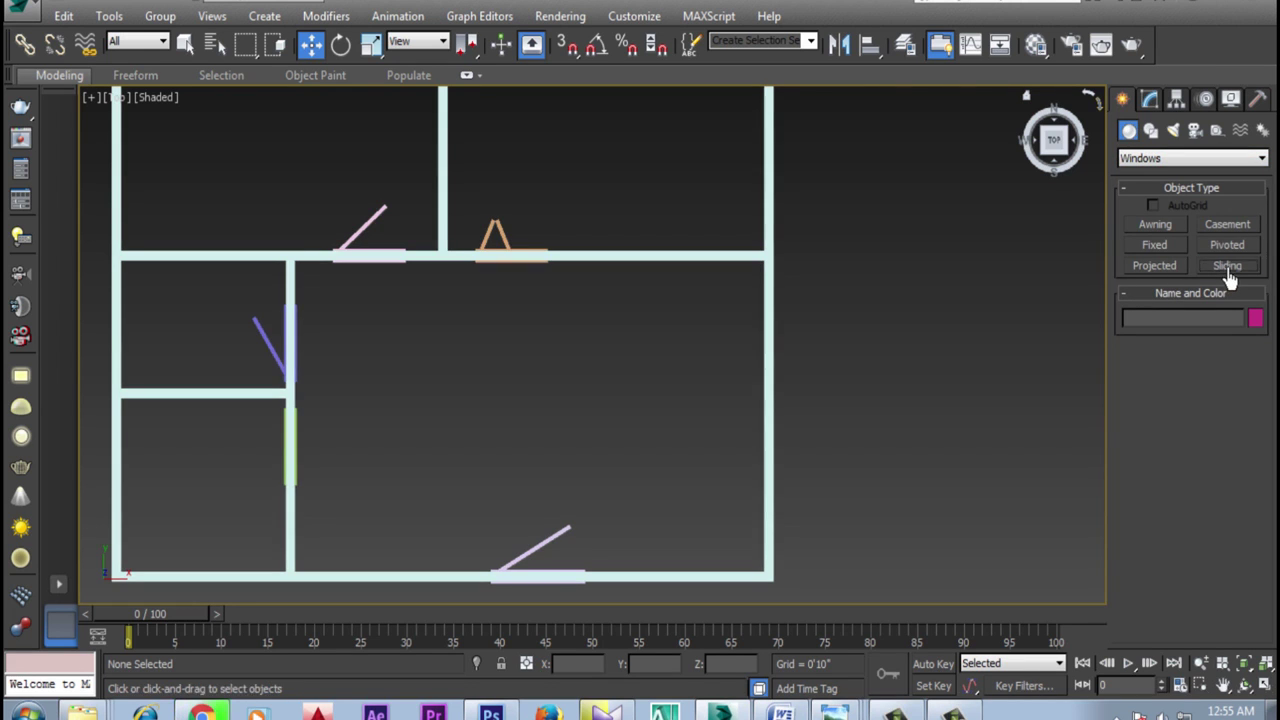
{"action": "left_click", "coordinate": [1227, 266]}
{"action": "left_click", "coordinate": [150, 100]}
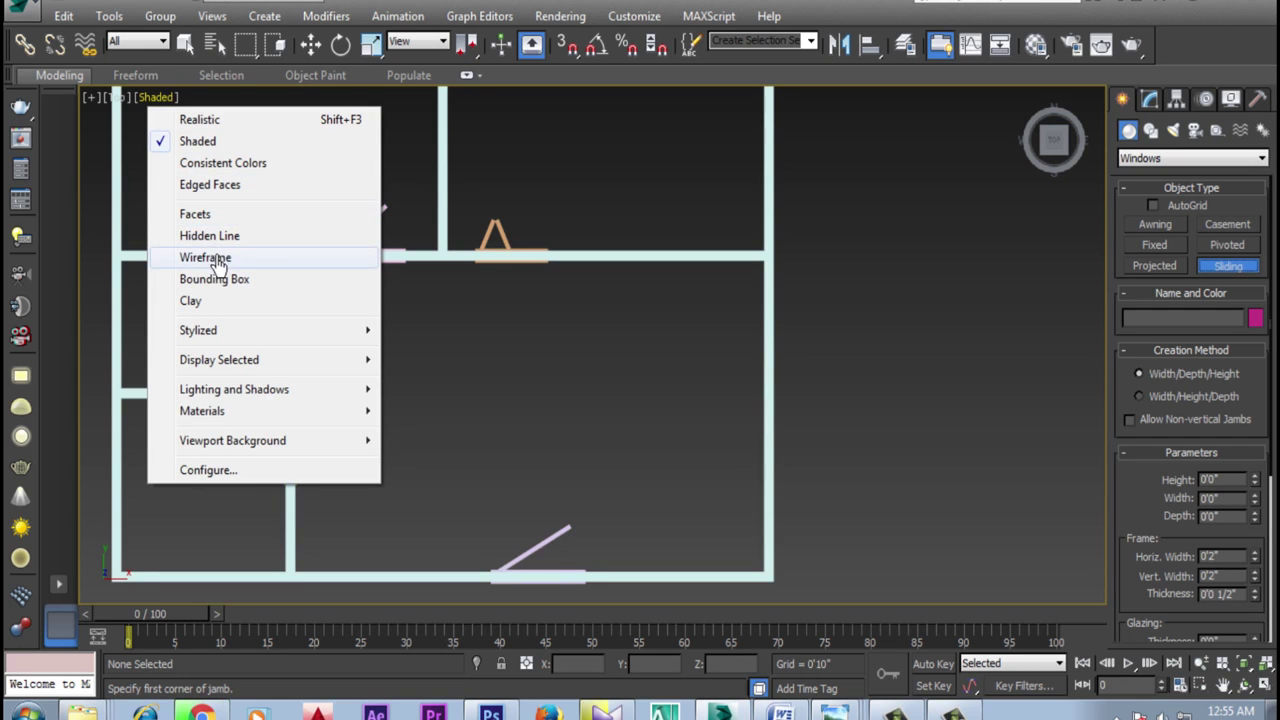
{"action": "left_click", "coordinate": [197, 258]}
{"action": "scroll", "coordinate": [657, 289], "scroll_direction": "up", "scroll_amount": 3}
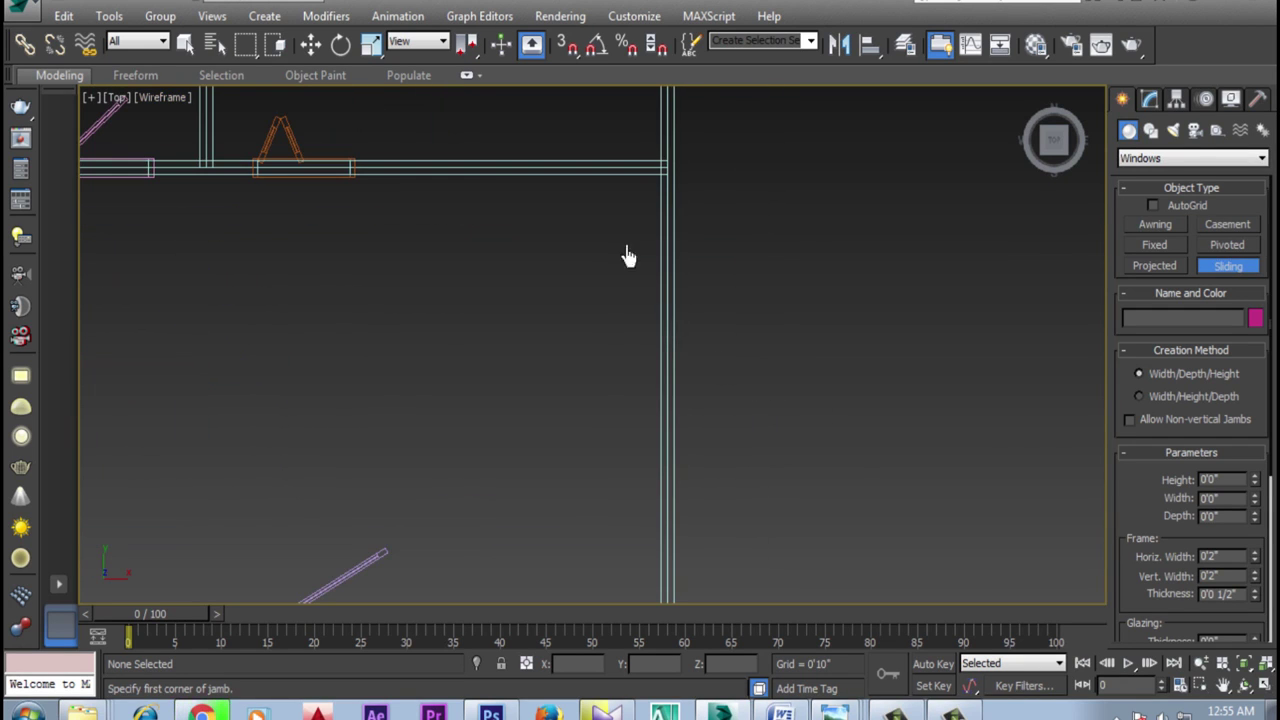
{"action": "left_click", "coordinate": [566, 44]}
Draw two sliding windows along the right-hand outer wall
{"action": "left_click_drag", "start_coordinate": [661, 270], "coordinate": [664, 490]}
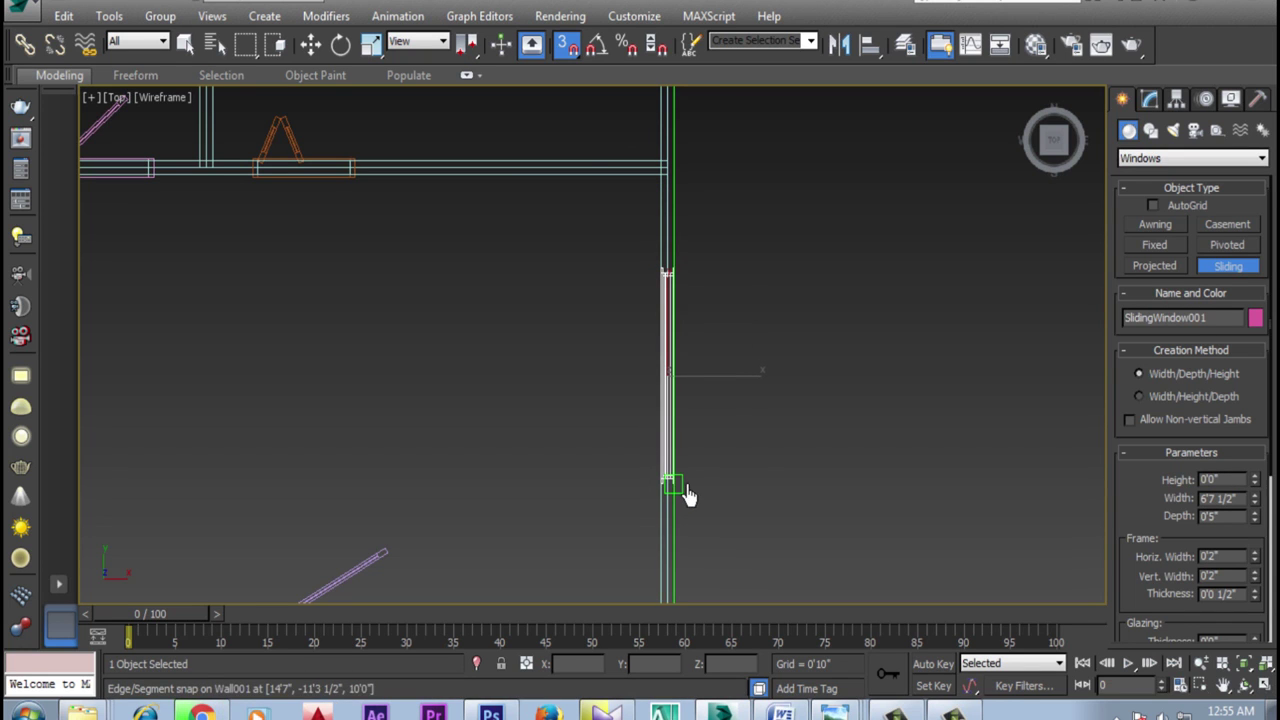
{"action": "left_click", "coordinate": [688, 494]}
{"action": "left_click", "coordinate": [570, 350]}
{"action": "scroll", "coordinate": [738, 470], "scroll_direction": "down", "scroll_amount": 4}
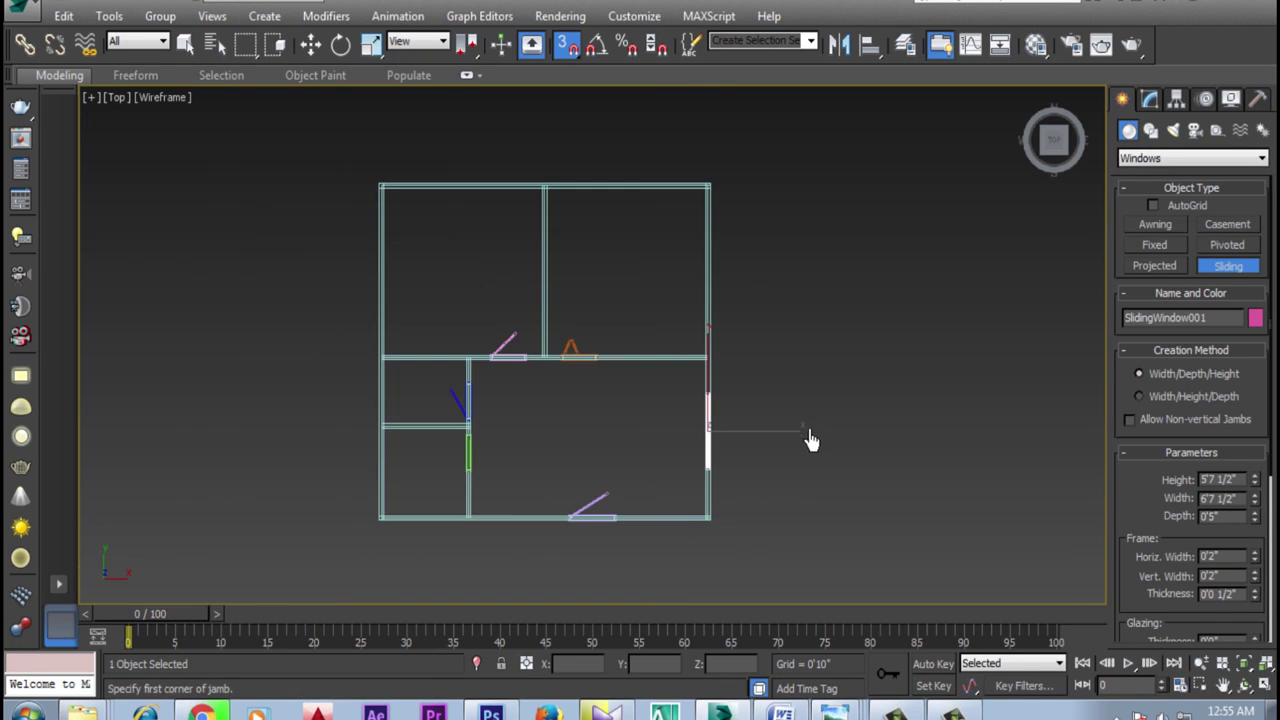
{"action": "scroll", "coordinate": [700, 240], "scroll_direction": "up", "scroll_amount": 5}
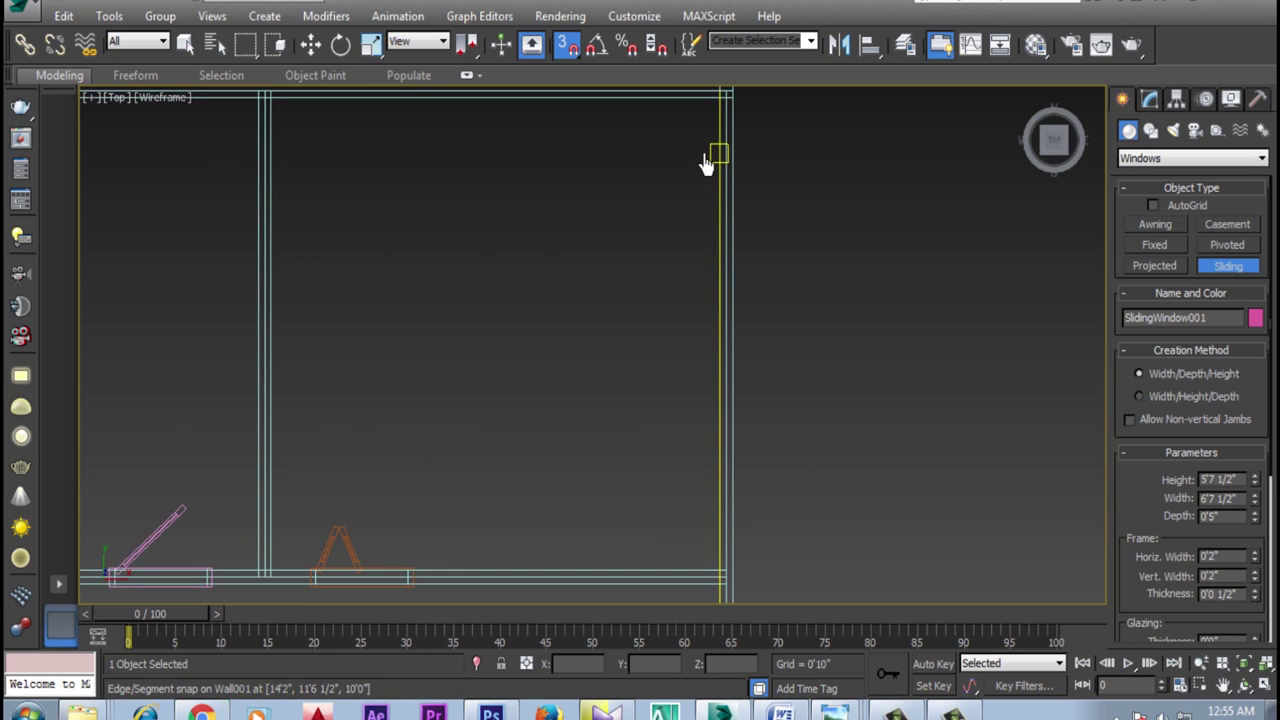
{"action": "left_click_drag", "start_coordinate": [706, 163], "coordinate": [728, 448]}
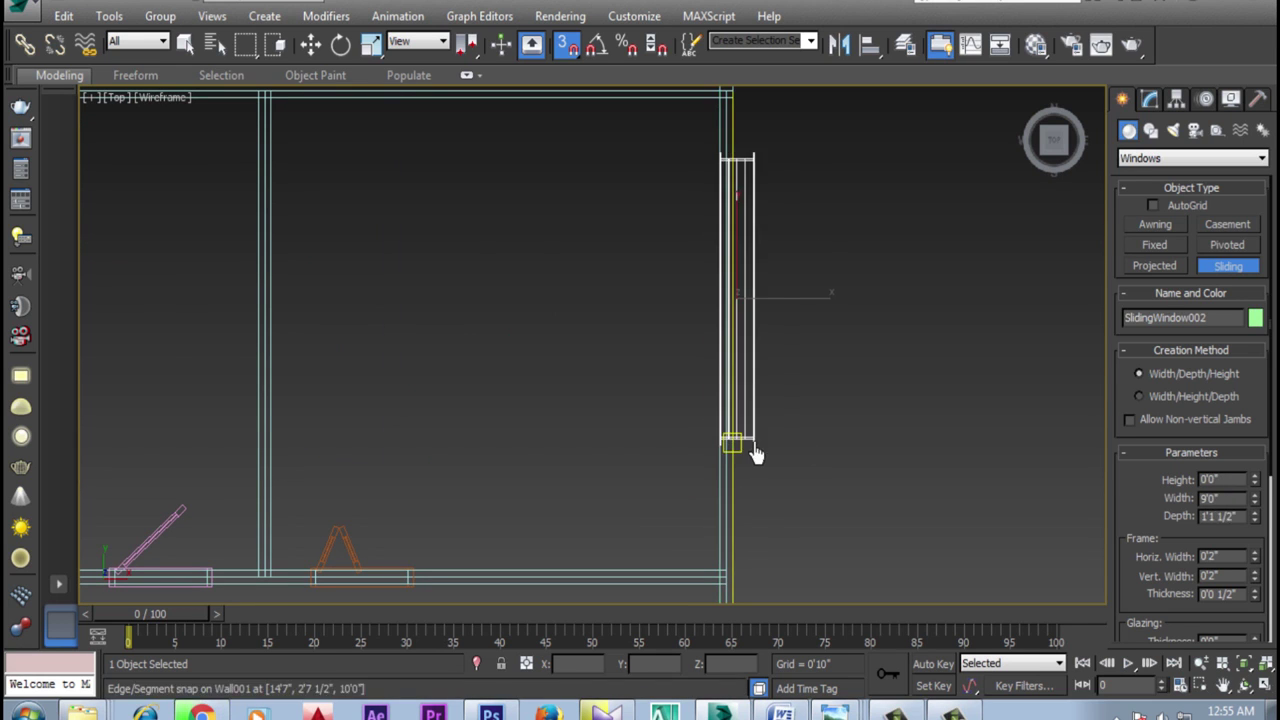
{"action": "left_click", "coordinate": [736, 452]}
Return the viewport to Shaded display
{"action": "key", "text": "w"}
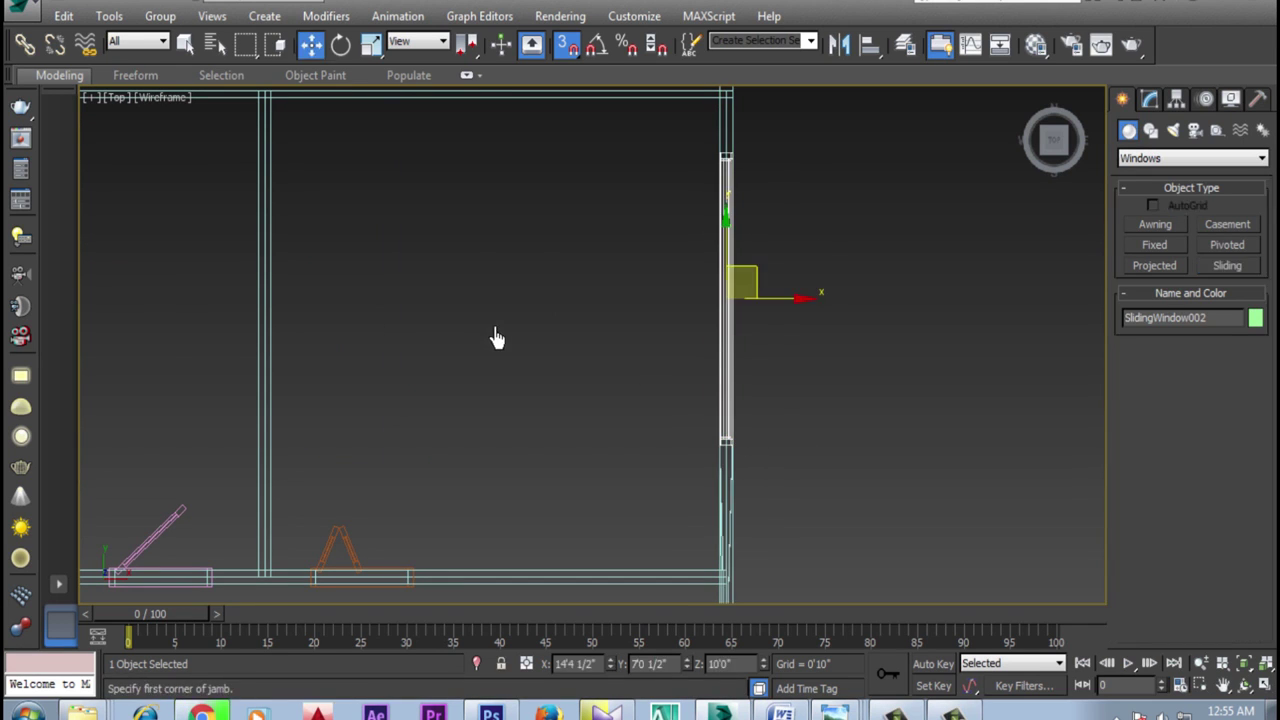
{"action": "left_click", "coordinate": [161, 98]}
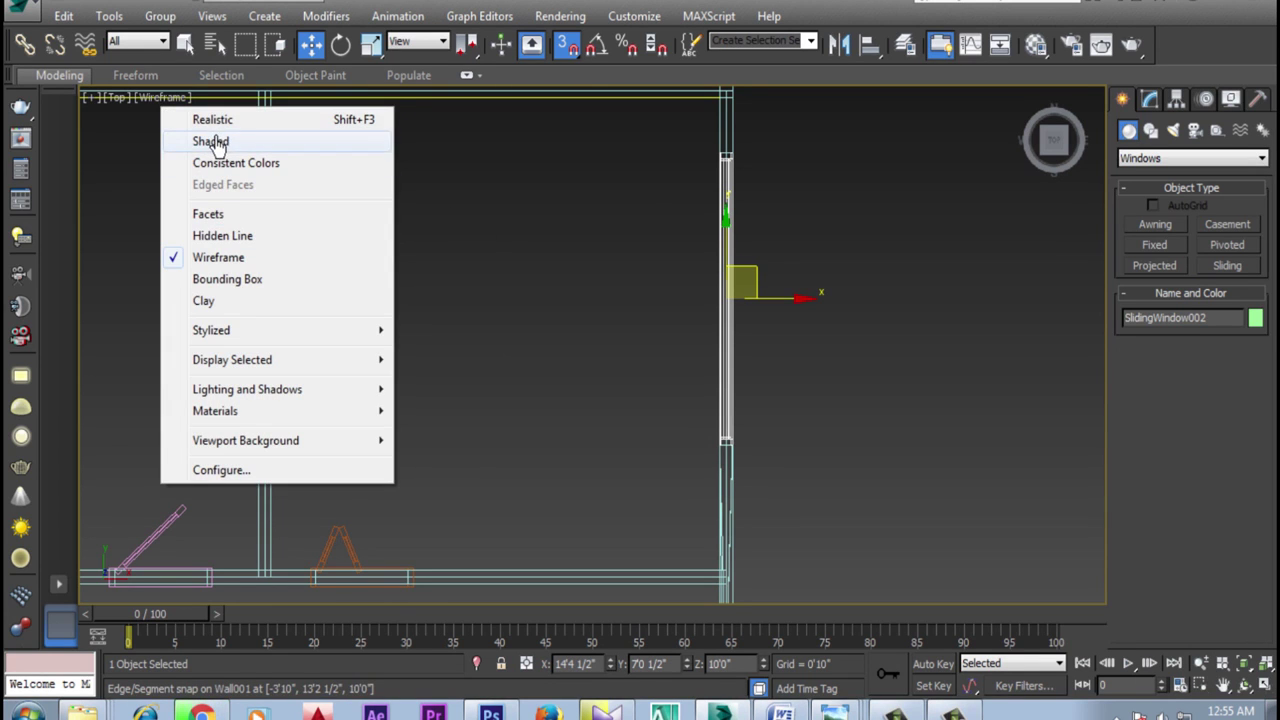
{"action": "left_click", "coordinate": [212, 142]}
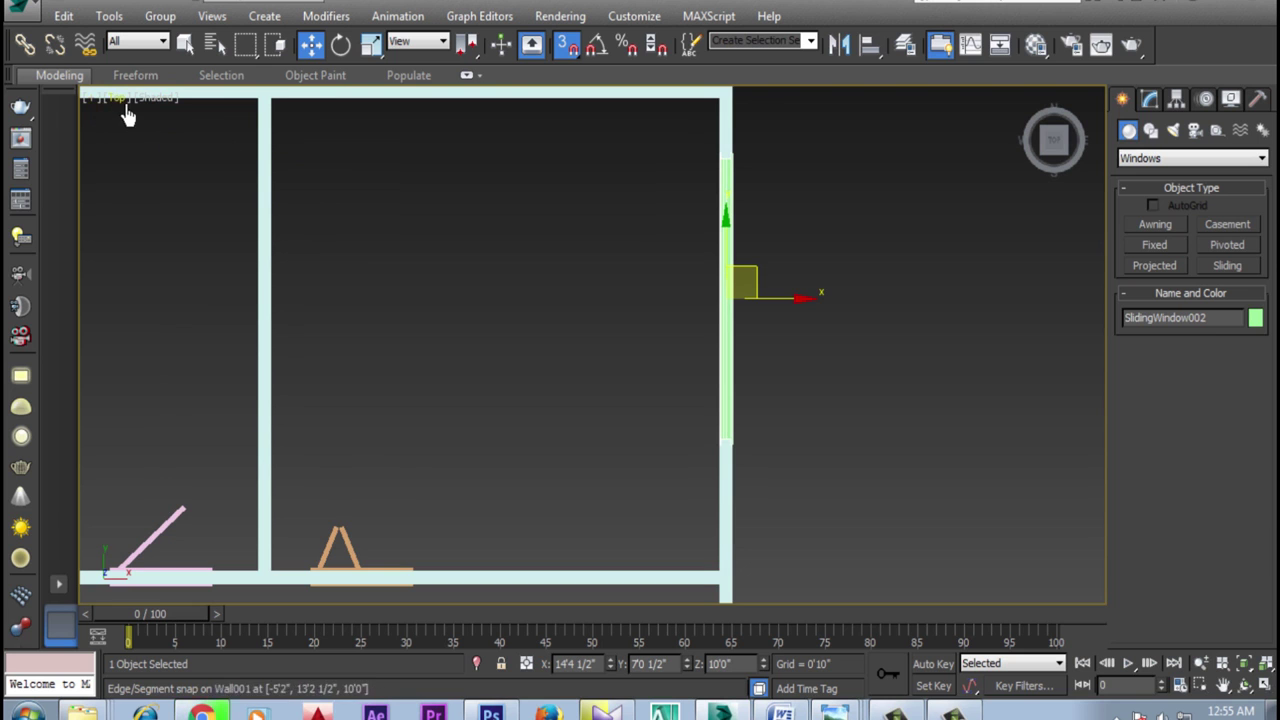
{"action": "left_click", "coordinate": [1244, 684]}
Orbit to 3D, select the magenta window and turn off 3D Snap
{"action": "mouse_move", "coordinate": [745, 475]}
{"action": "left_mouse_down"}
{"action": "mouse_move", "coordinate": [603, 374]}
{"action": "mouse_move", "coordinate": [563, 303]}
{"action": "mouse_move", "coordinate": [526, 286]}
{"action": "mouse_move", "coordinate": [686, 362]}
{"action": "left_mouse_up"}
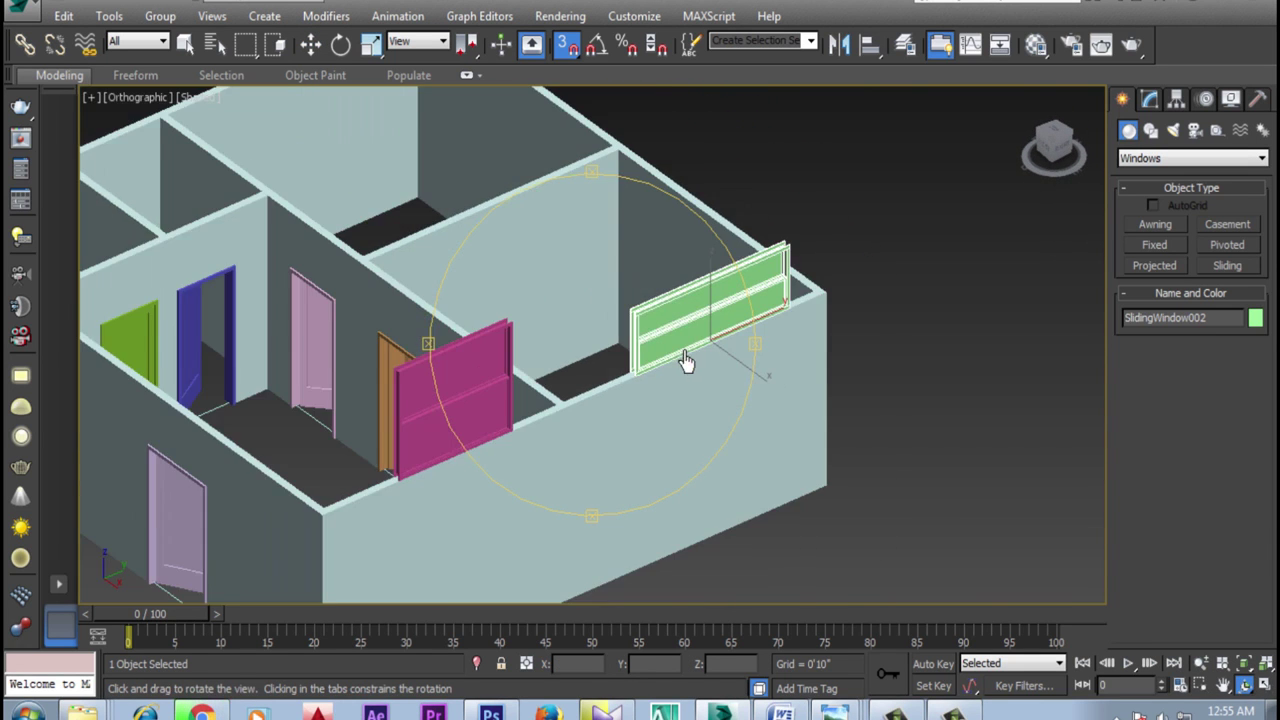
{"action": "scroll", "coordinate": [581, 379], "scroll_direction": "up", "scroll_amount": 3}
{"action": "right_click", "coordinate": [600, 378]}
{"action": "left_click", "coordinate": [491, 363]}
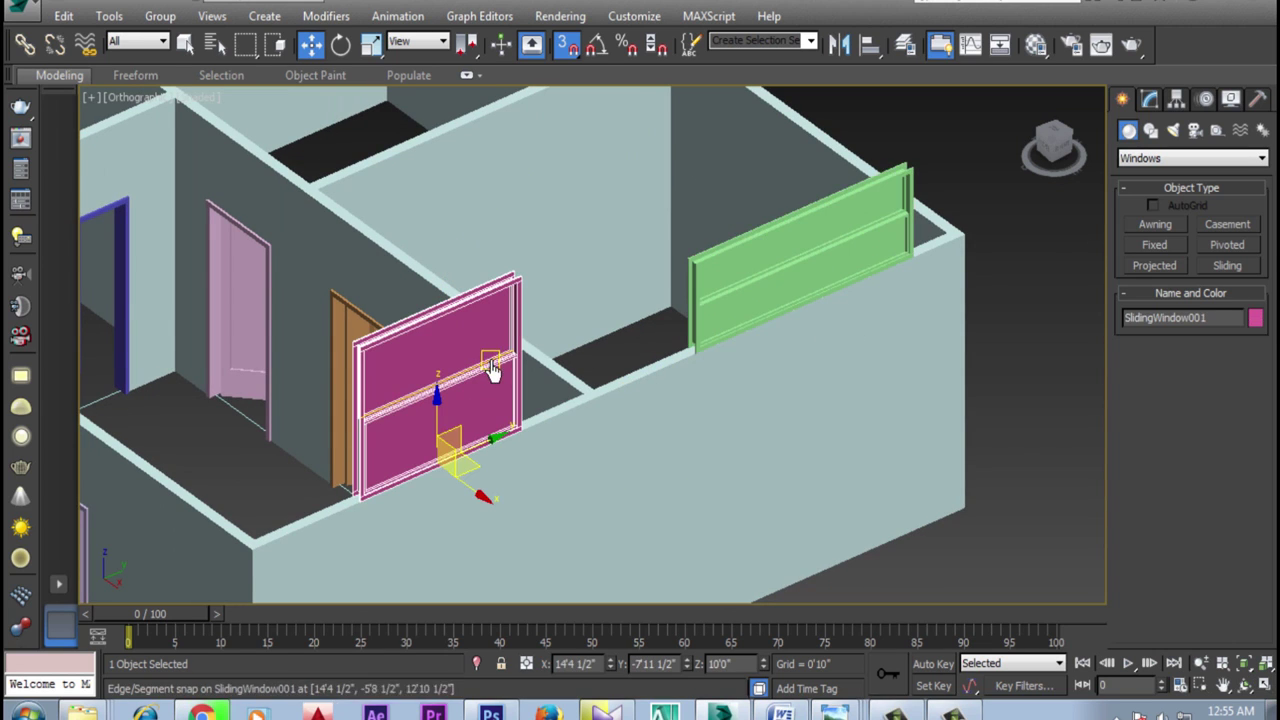
{"action": "left_click", "coordinate": [565, 50]}
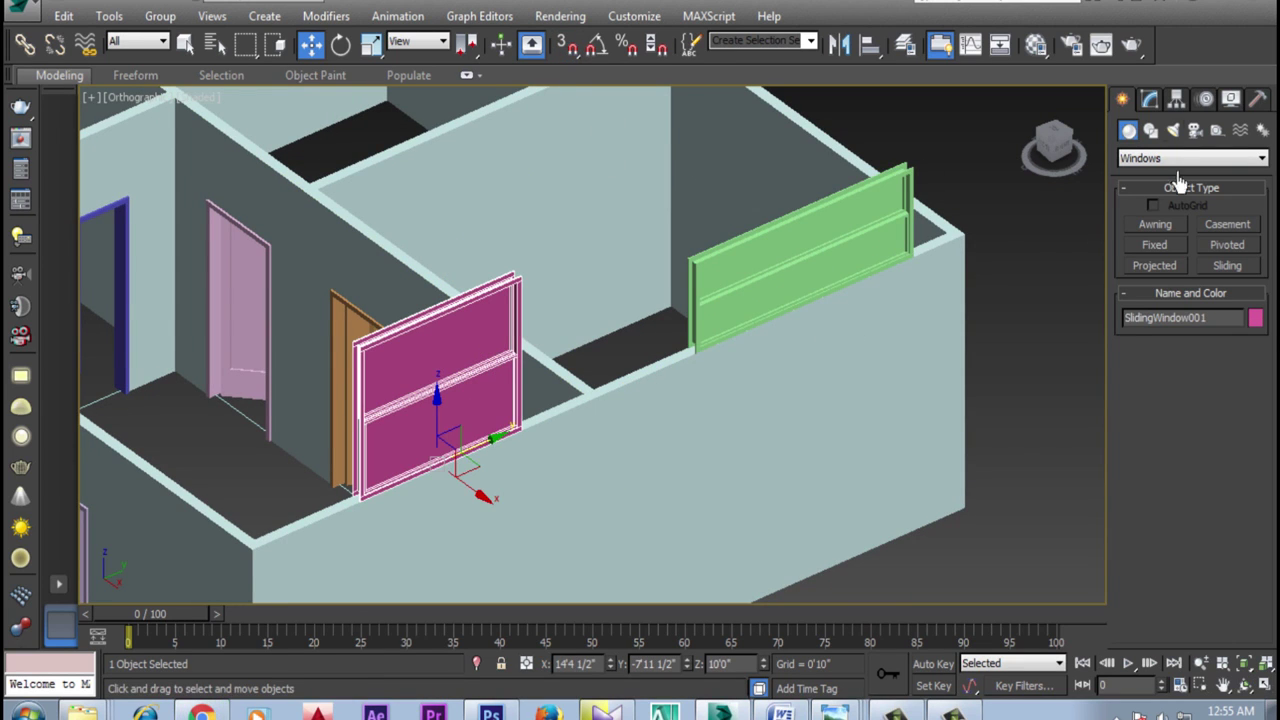
{"action": "left_click", "coordinate": [1150, 100]}
Set the magenta window's Height to 4'6" and Width to 5'0"
{"action": "scroll", "coordinate": [1141, 422], "scroll_direction": "down", "scroll_amount": 1}
{"action": "scroll", "coordinate": [1139, 432], "scroll_direction": "up", "scroll_amount": 1}
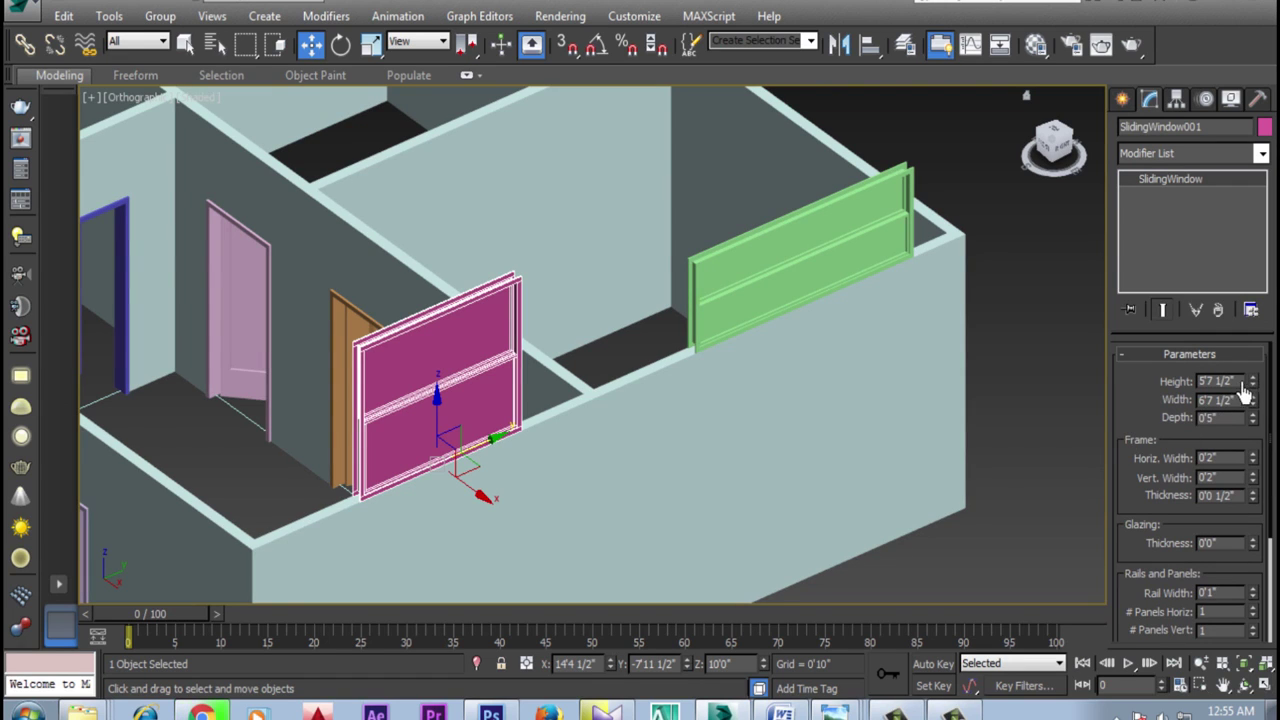
{"action": "left_click_drag", "start_coordinate": [1251, 386], "coordinate": [1250, 380]}
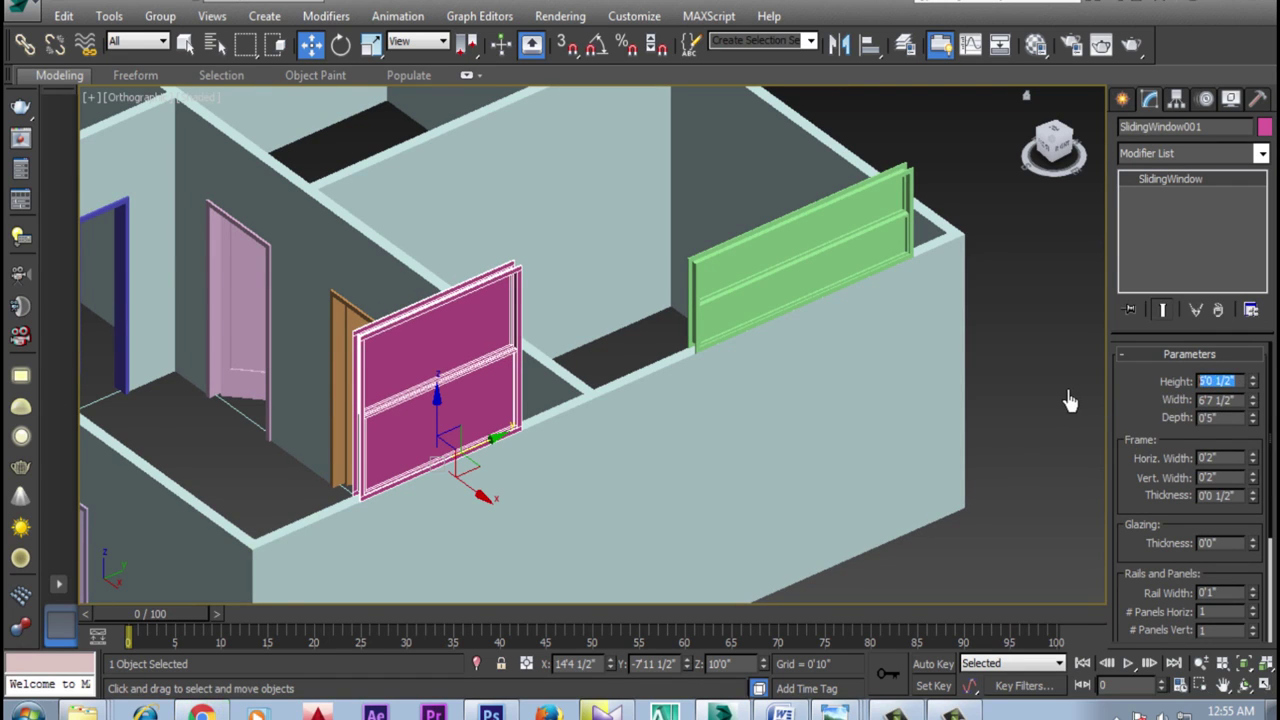
{"action": "type", "text": "4'6"}
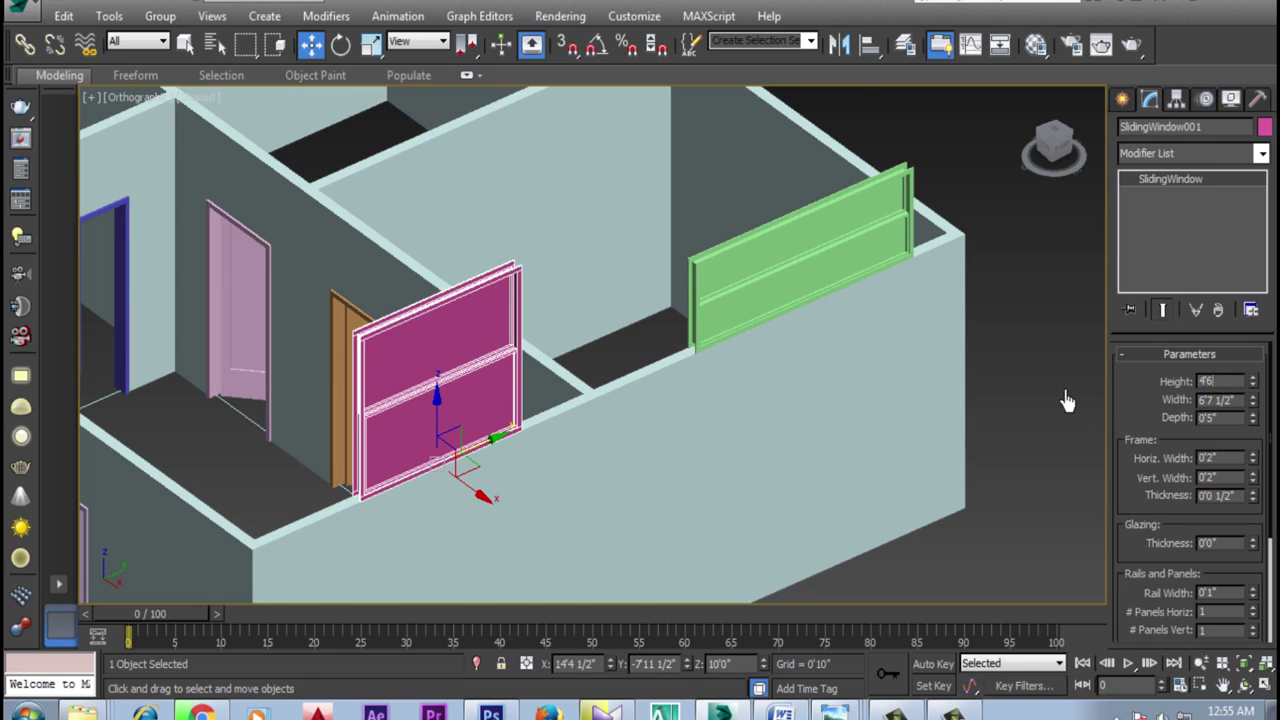
{"action": "key", "text": "Return"}
{"action": "left_click_drag", "start_coordinate": [1253, 405], "coordinate": [1230, 420]}
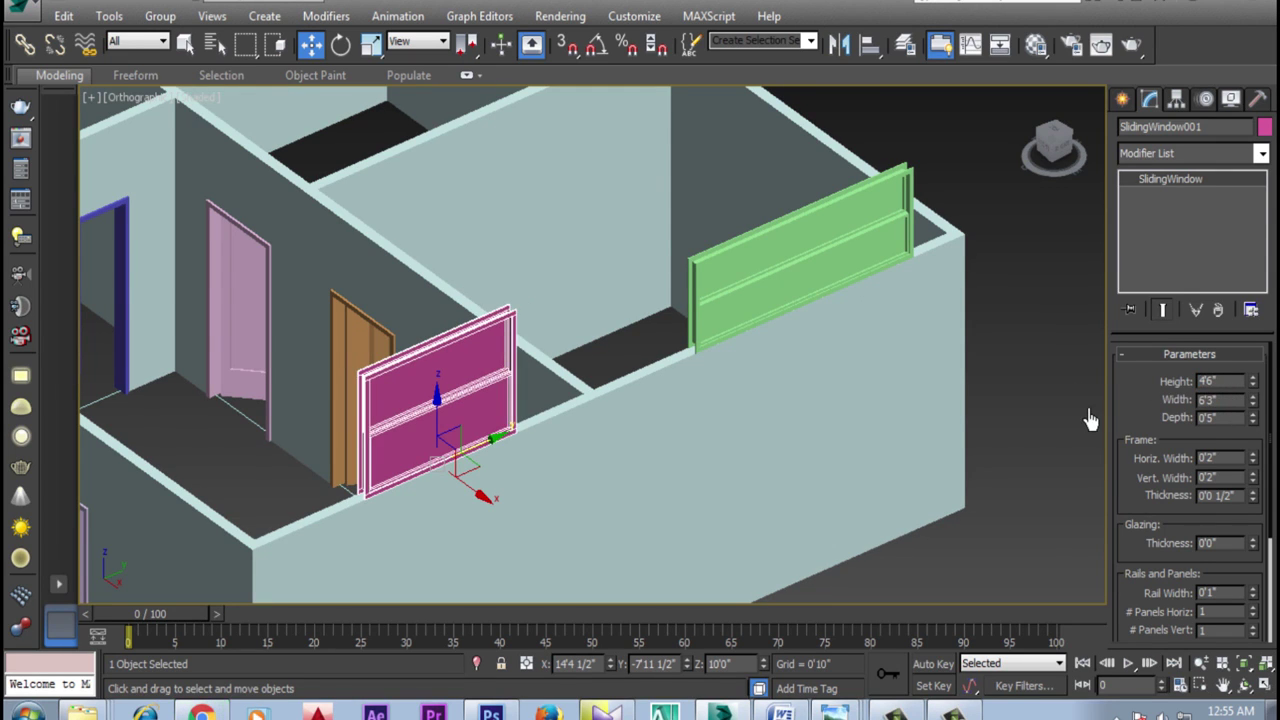
{"action": "key", "text": "apostrophe"}
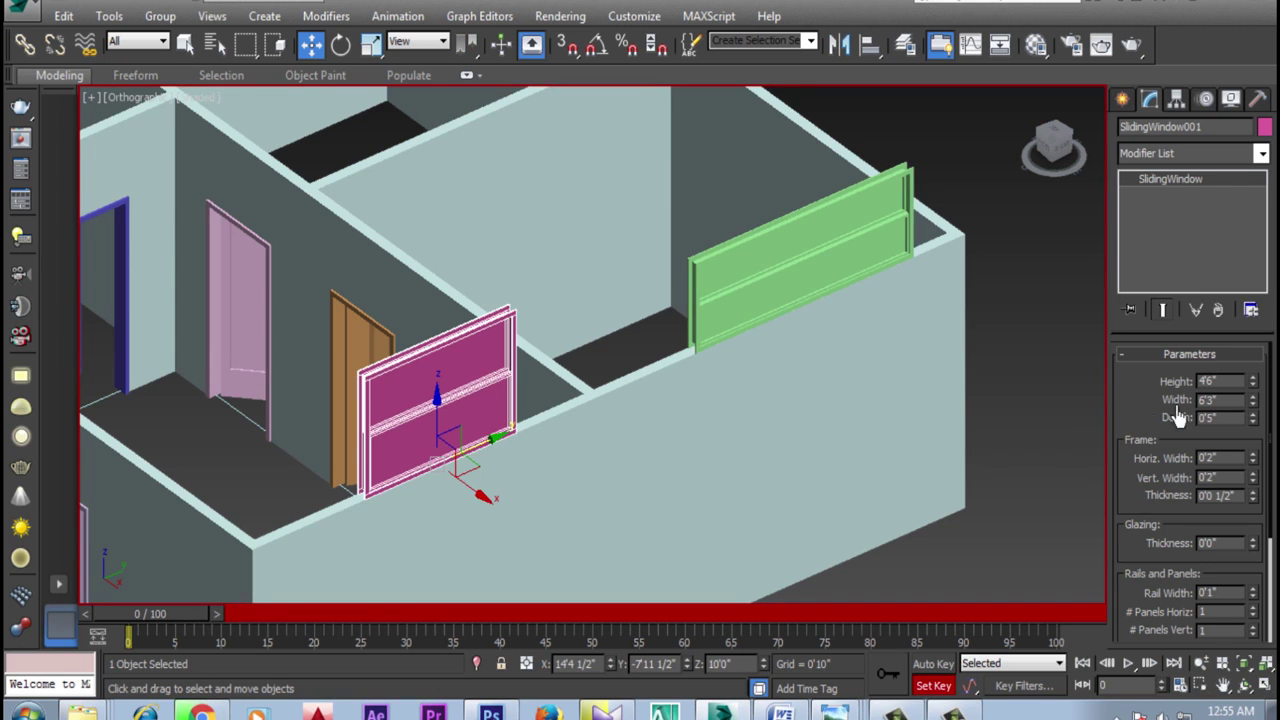
{"action": "left_click", "coordinate": [933, 686]}
{"action": "double_click", "coordinate": [1233, 401]}
{"action": "key", "text": "Return"}
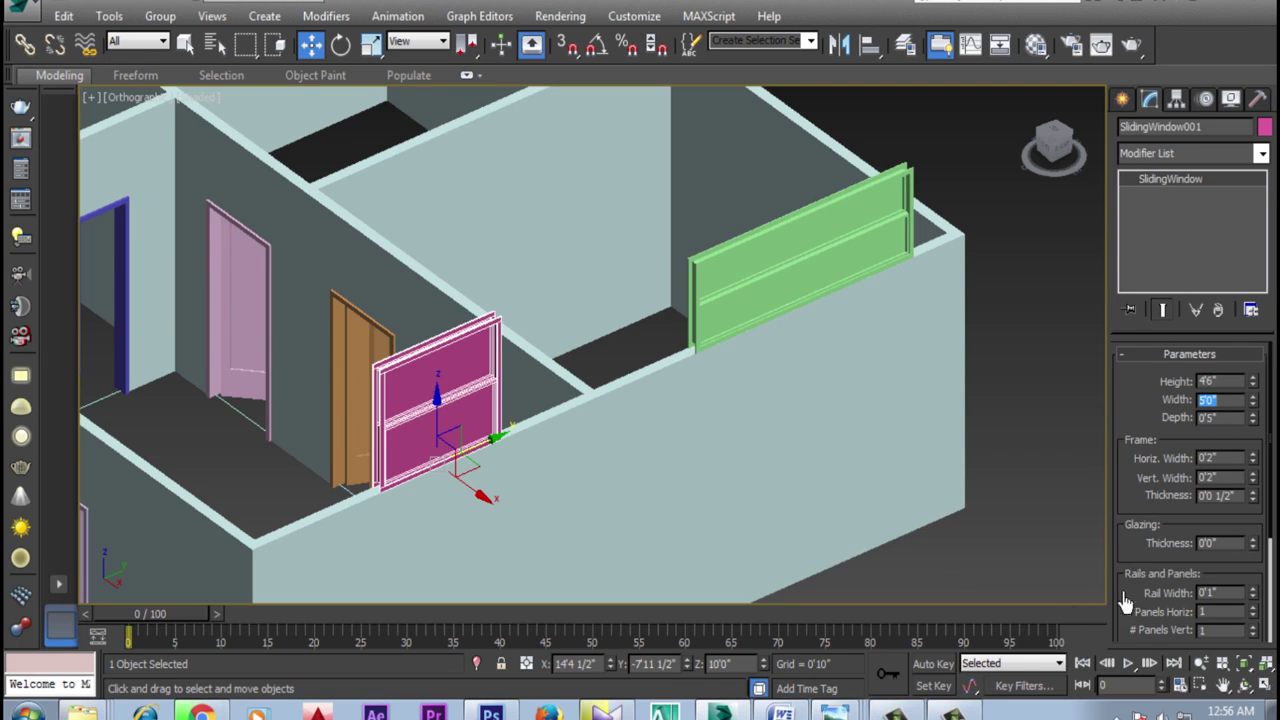
Lower the magenta window onto the front wall with Z at 2'6"
{"action": "double_click", "coordinate": [755, 664]}
{"action": "type", "text": "2'6"}
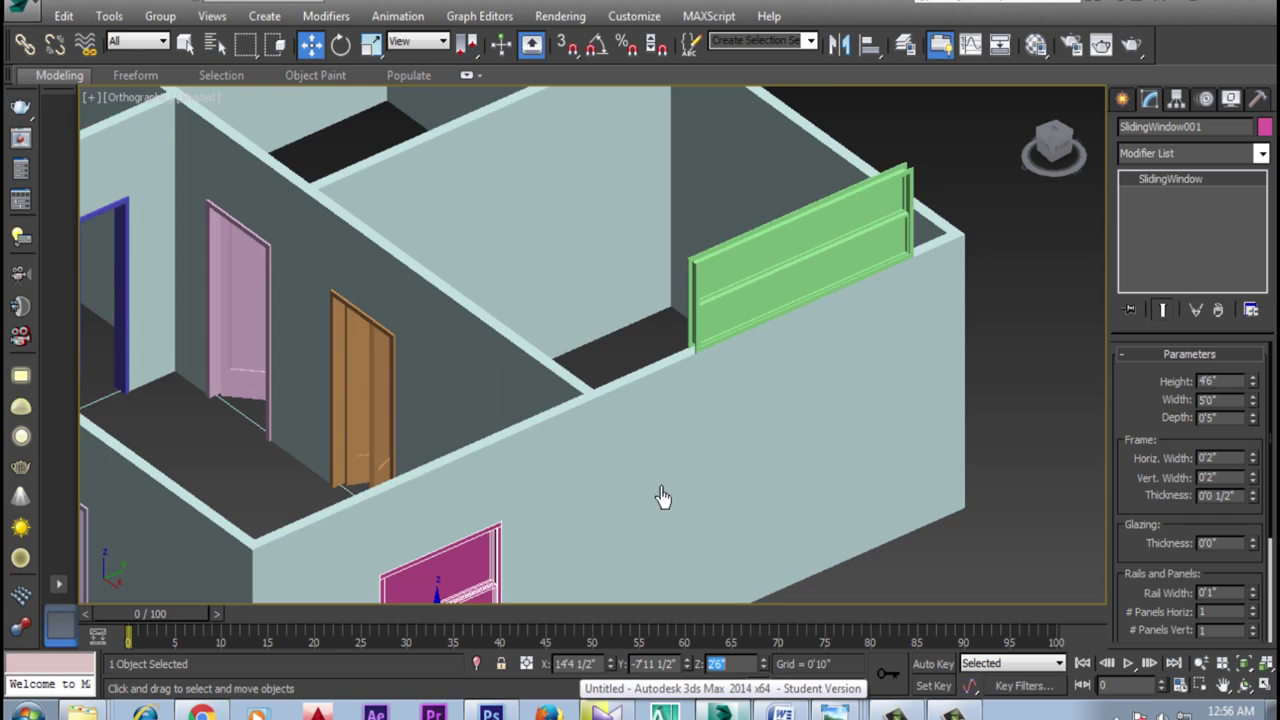
{"action": "scroll", "coordinate": [620, 346], "scroll_direction": "up", "scroll_amount": 2}
{"action": "scroll", "coordinate": [616, 319], "scroll_direction": "up", "scroll_amount": 1}
{"action": "scroll", "coordinate": [490, 460], "scroll_direction": "up", "scroll_amount": 2}
{"action": "mouse_move", "coordinate": [1134, 428]}
{"action": "left_mouse_down"}
{"action": "mouse_move", "coordinate": [1130, 330]}
{"action": "mouse_move", "coordinate": [1143, 455]}
{"action": "left_mouse_up"}
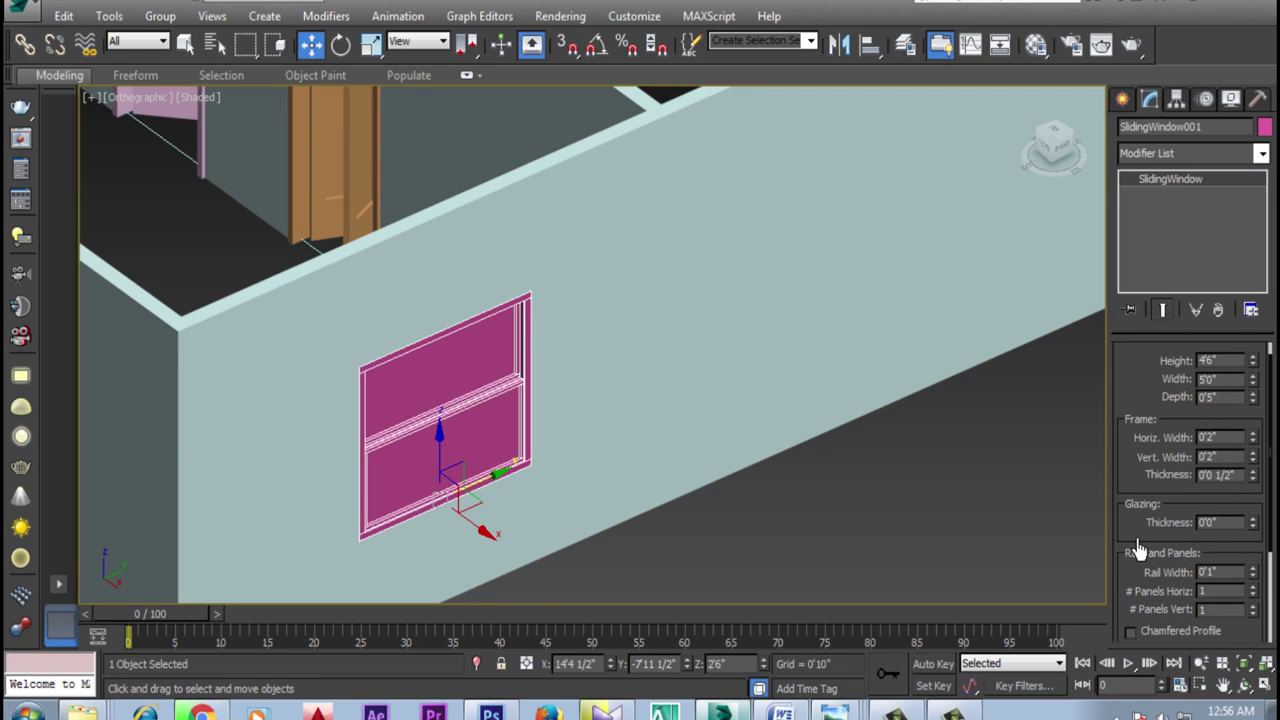
{"action": "mouse_move", "coordinate": [1137, 550]}
{"action": "left_mouse_down"}
{"action": "mouse_move", "coordinate": [1143, 393]}
{"action": "mouse_move", "coordinate": [1212, 500]}
{"action": "left_mouse_up"}
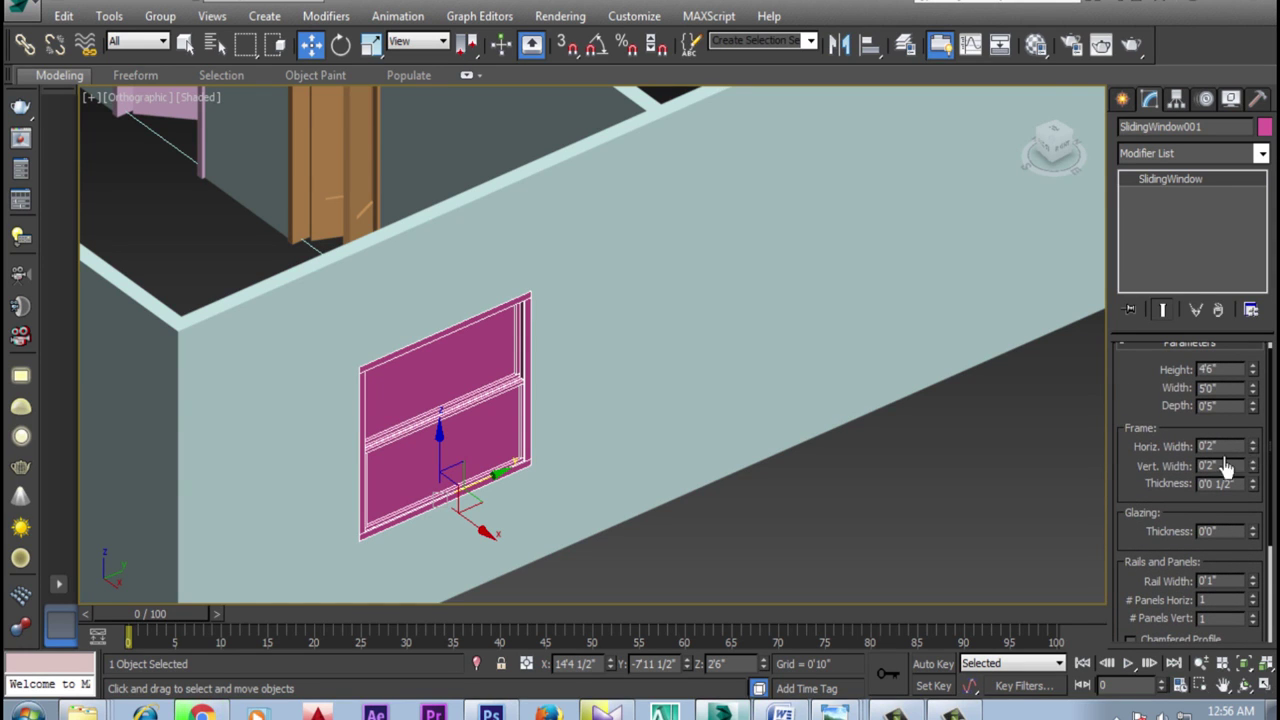
{"action": "mouse_move", "coordinate": [1131, 396]}
{"action": "left_mouse_down"}
{"action": "mouse_move", "coordinate": [1141, 480]}
{"action": "mouse_move", "coordinate": [1133, 300]}
{"action": "left_mouse_up"}
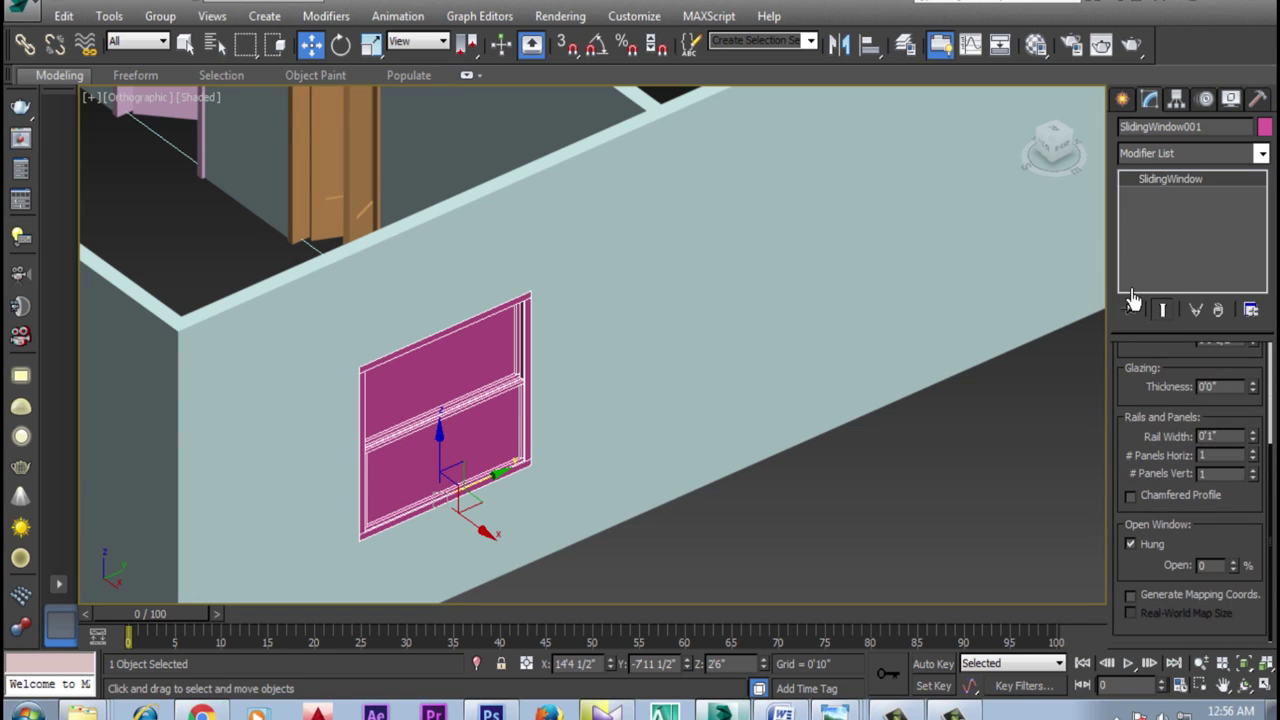
Uncheck Hung so the magenta window slides, then deselect it and zoom out
{"action": "left_click", "coordinate": [1131, 544]}
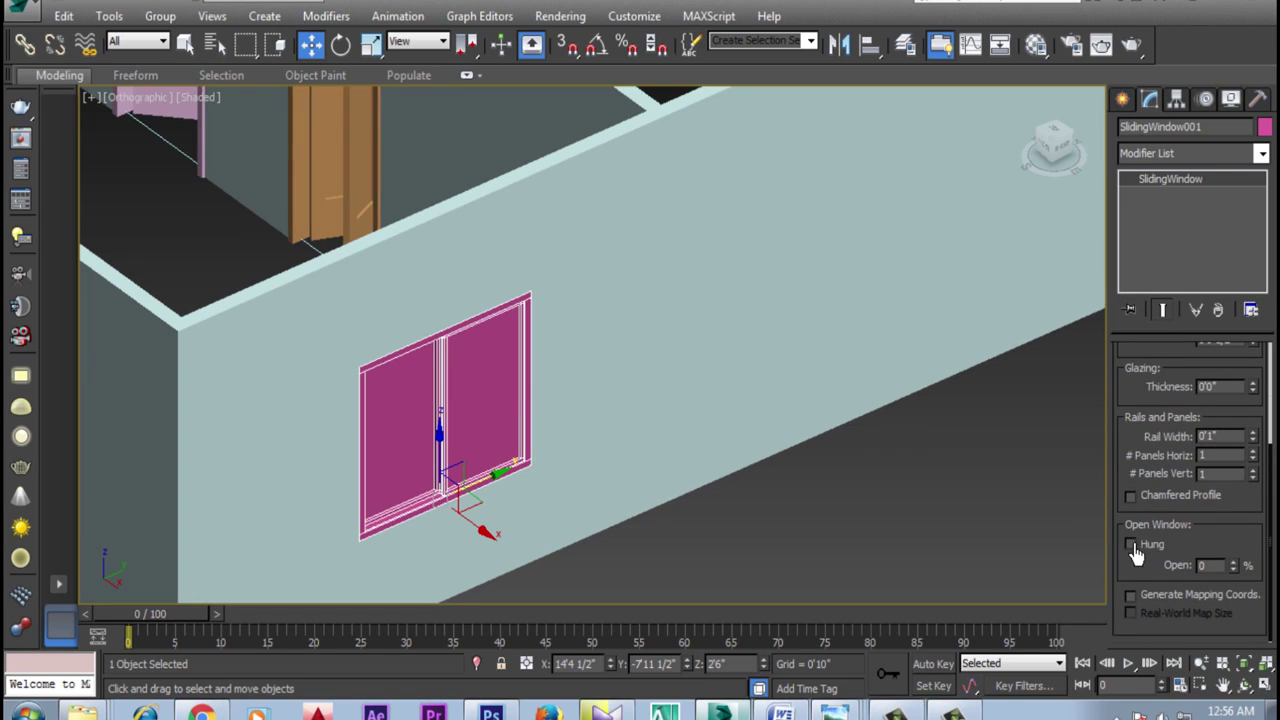
{"action": "left_click", "coordinate": [903, 539]}
{"action": "scroll", "coordinate": [645, 455], "scroll_direction": "down", "scroll_amount": 2}
{"action": "middle_click_drag", "start_coordinate": [849, 414], "coordinate": [776, 555]}
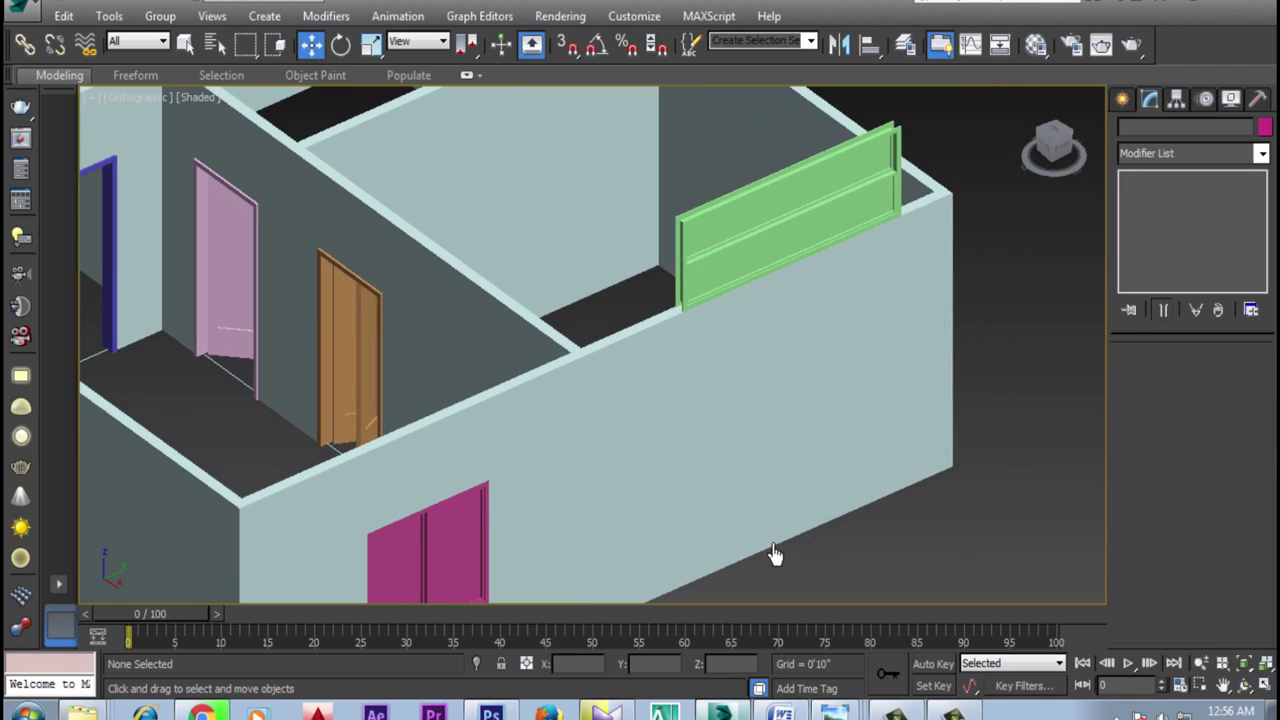
Select the green window and size it 4'6" high by 5'0" wide
{"action": "left_click", "coordinate": [752, 252]}
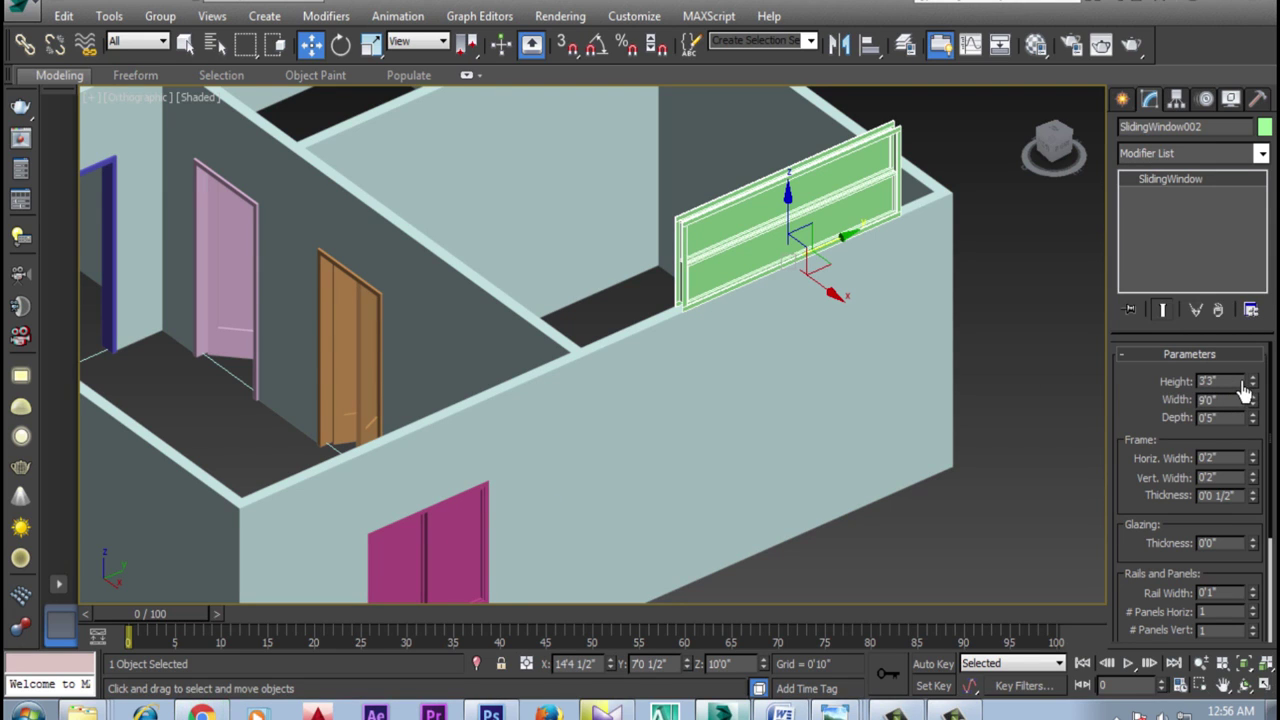
{"action": "double_click", "coordinate": [1215, 381]}
{"action": "key", "text": "Return"}
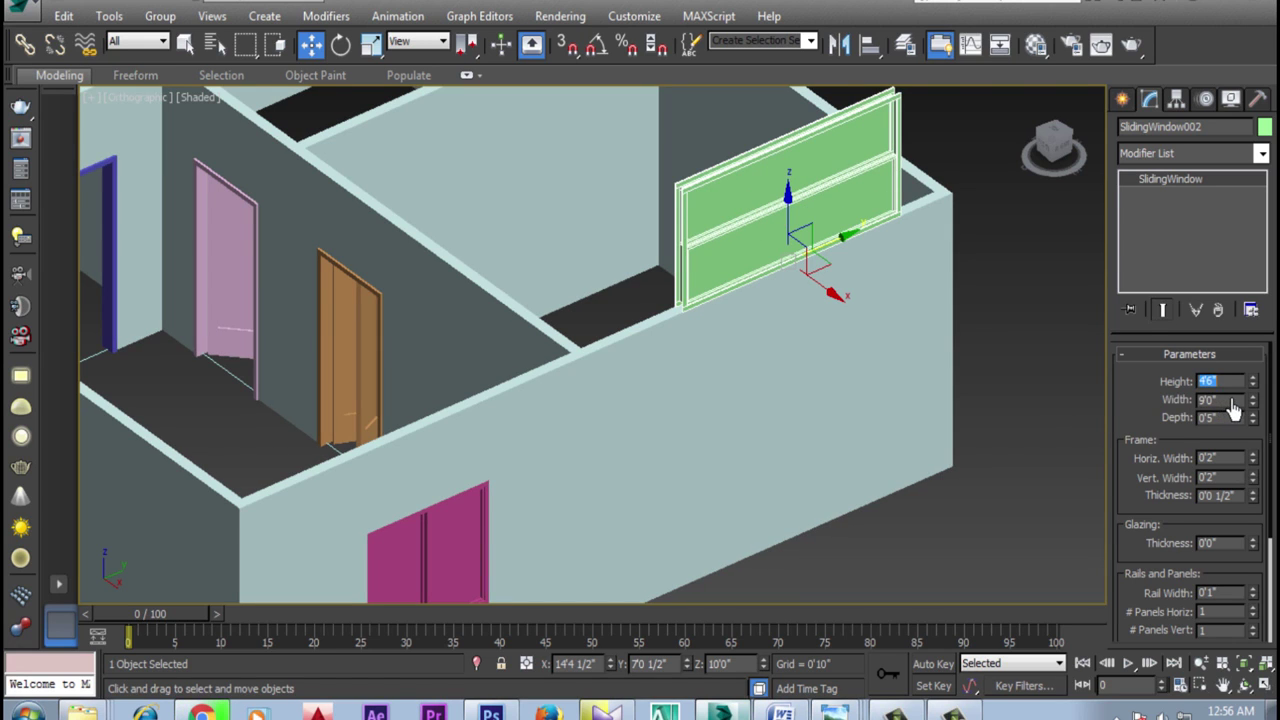
{"action": "left_click", "coordinate": [1130, 421]}
{"action": "double_click", "coordinate": [1213, 399]}
{"action": "type", "text": "5"}
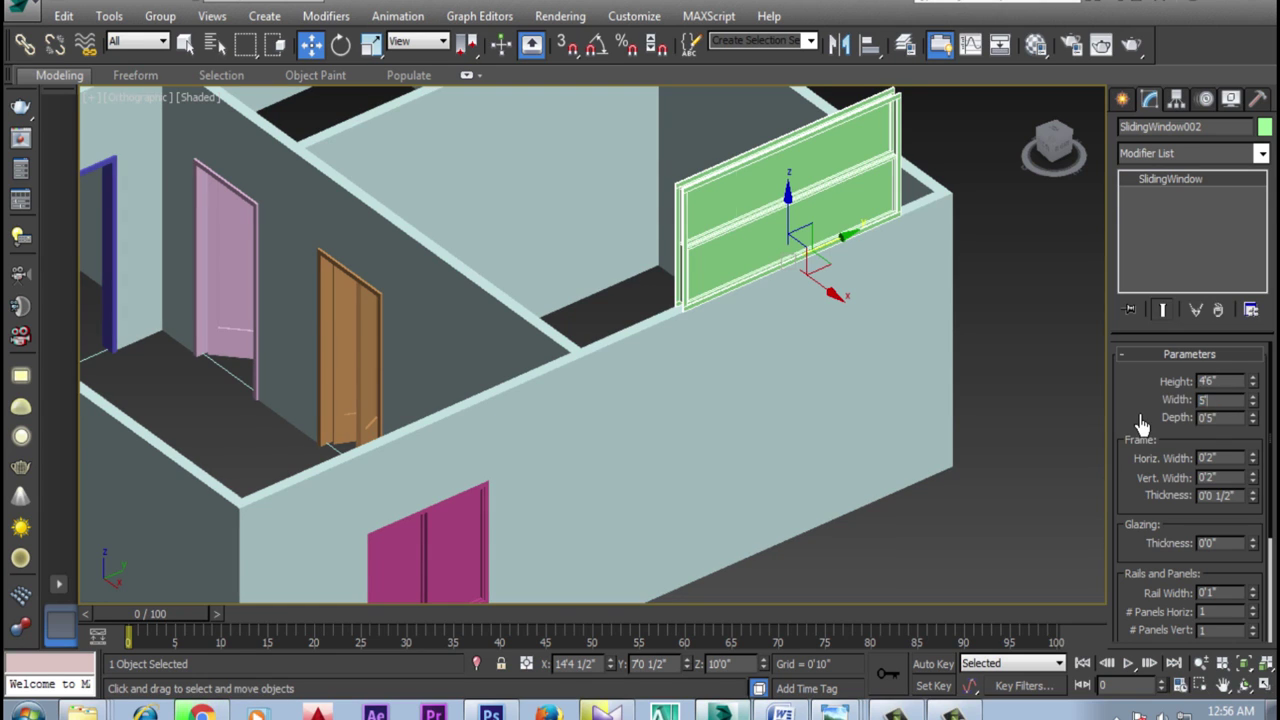
{"action": "key", "text": "Return"}
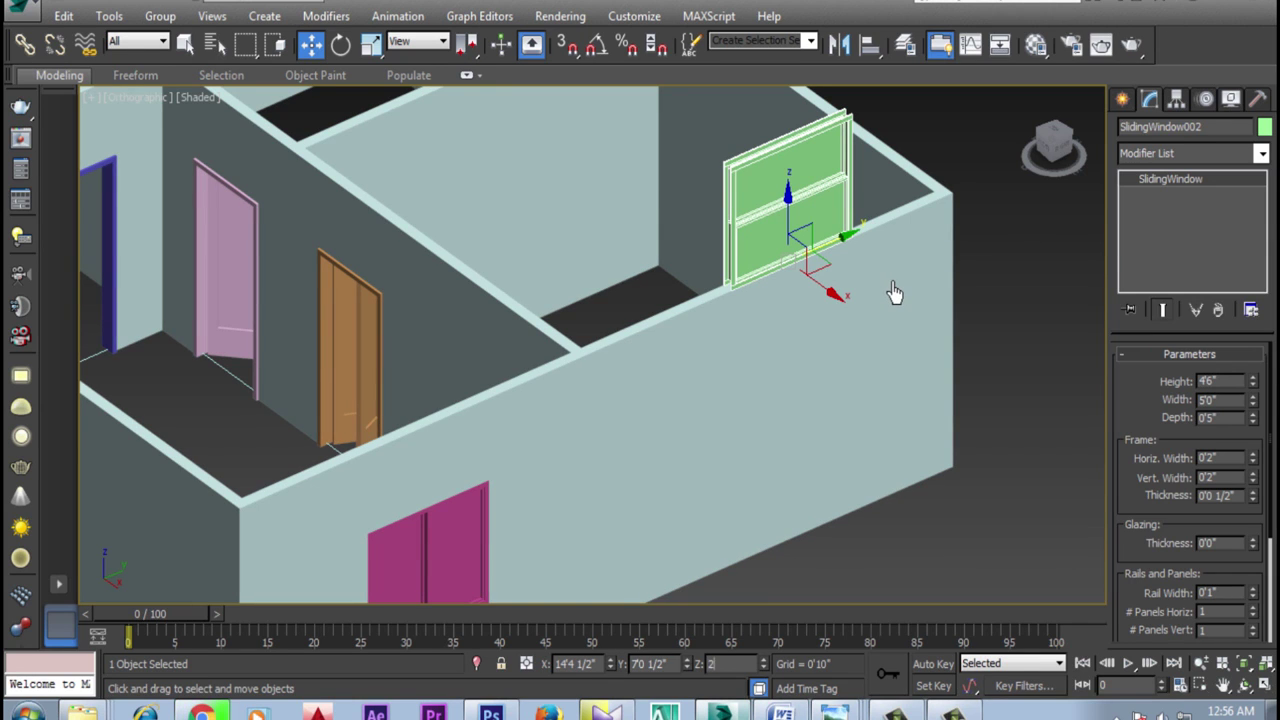
Set the green window's Z to 2'6" and uncheck Hung so it slides
{"action": "key", "text": "Return"}
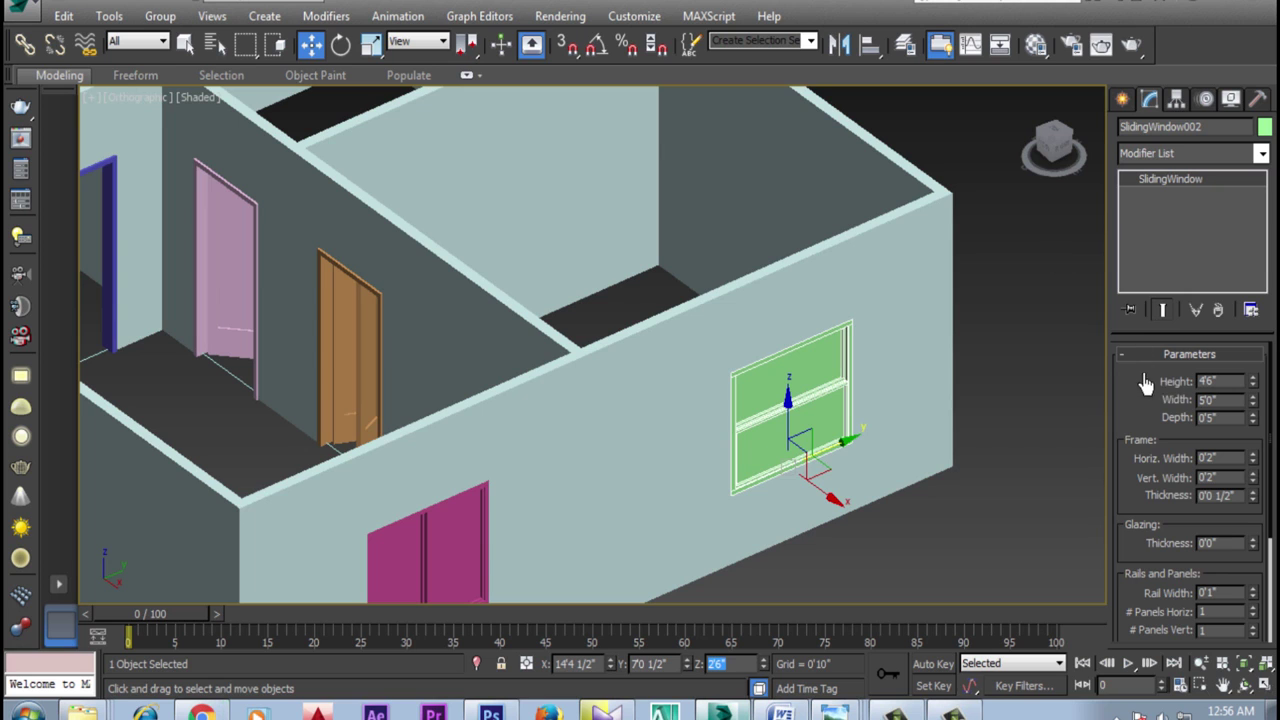
{"action": "left_click_drag", "start_coordinate": [1130, 546], "coordinate": [1113, 377]}
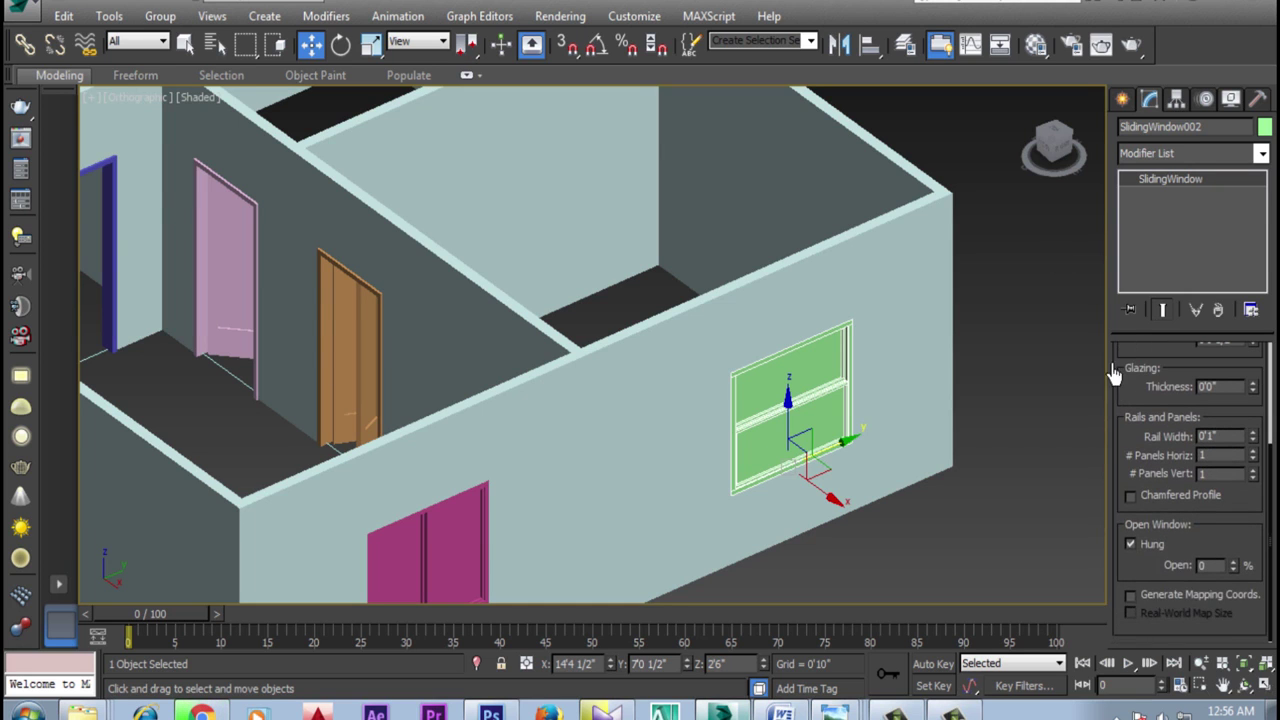
{"action": "left_click", "coordinate": [1147, 553]}
{"action": "middle_click_drag", "start_coordinate": [877, 486], "coordinate": [866, 380]}
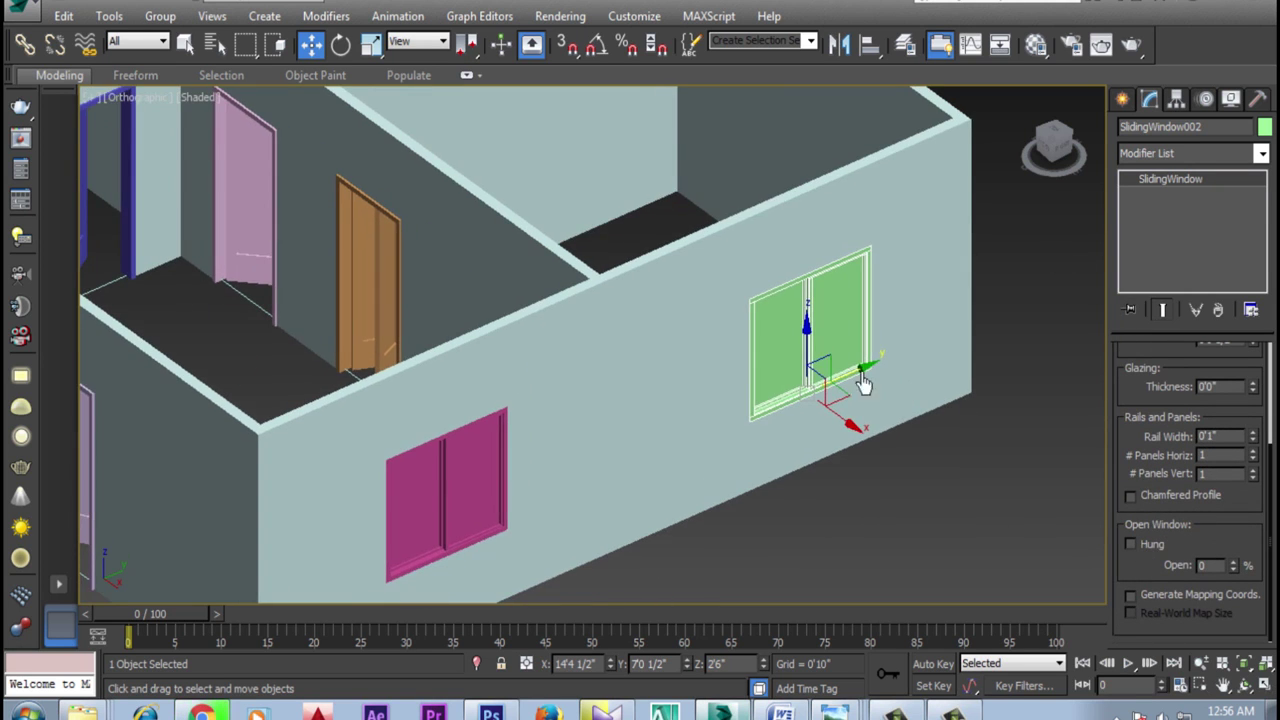
{"action": "left_click", "coordinate": [477, 479], "text": "ctrl"}
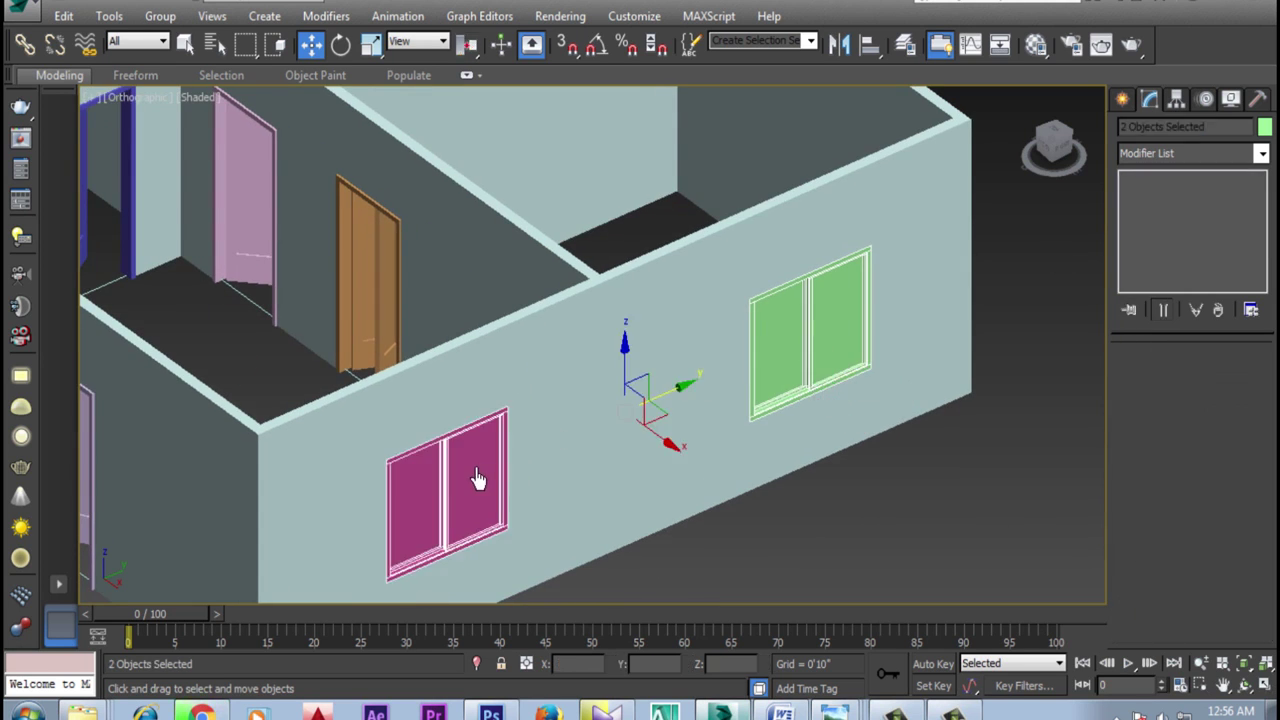
Colour both sliding windows deep red, then orbit and centre the whole house
{"action": "left_click", "coordinate": [1263, 130]}
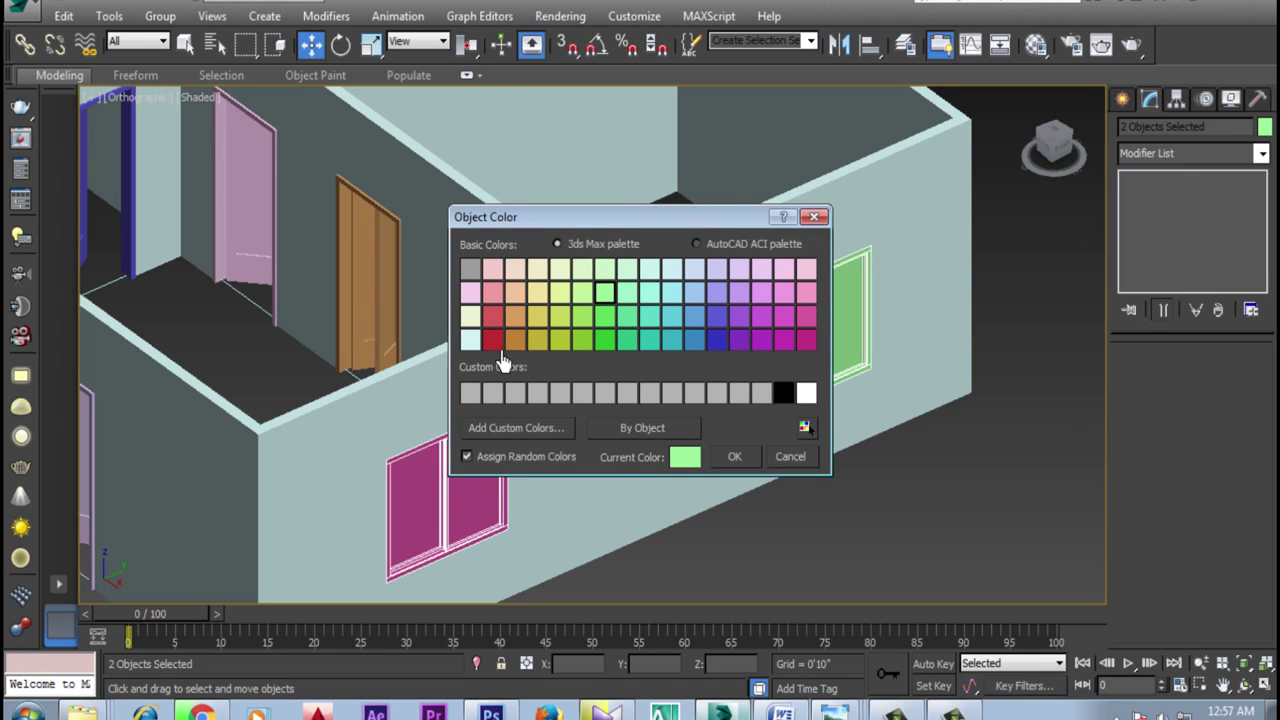
{"action": "left_click", "coordinate": [491, 314]}
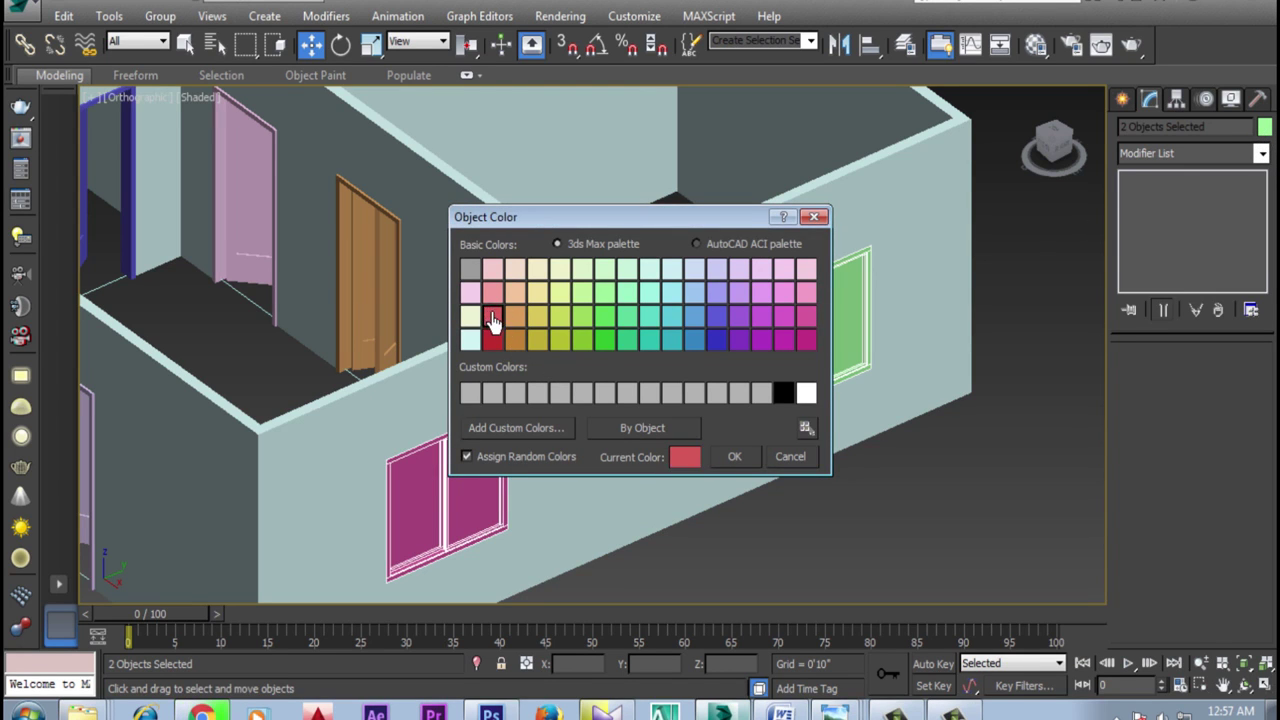
{"action": "left_click", "coordinate": [736, 457]}
{"action": "left_click", "coordinate": [943, 503]}
{"action": "mouse_move", "coordinate": [949, 457]}
{"action": "middle_mouse_down", "text": "alt"}
{"action": "mouse_move", "coordinate": [831, 520]}
{"action": "mouse_move", "coordinate": [798, 497]}
{"action": "middle_mouse_up", "text": "alt"}
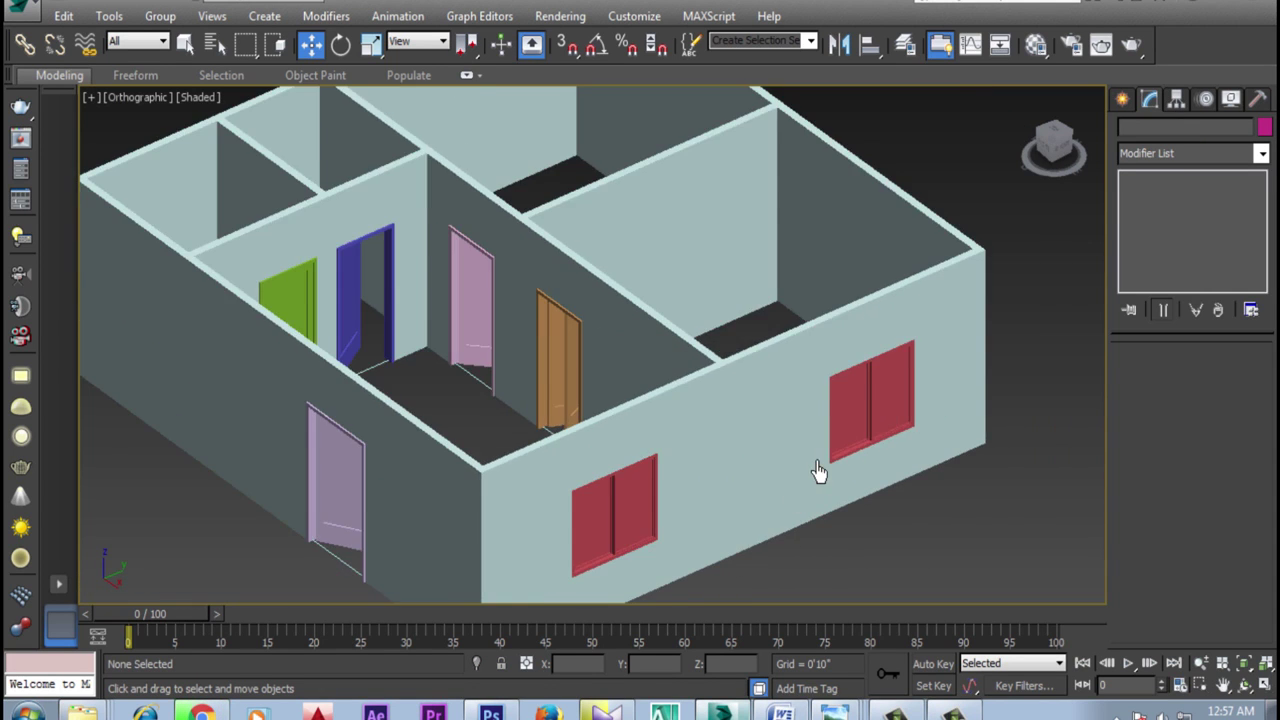
{"action": "scroll", "coordinate": [820, 469], "scroll_direction": "down", "scroll_amount": 3}
{"action": "scroll", "coordinate": [834, 443], "scroll_direction": "up", "scroll_amount": 2}
{"action": "middle_click_drag", "start_coordinate": [849, 449], "coordinate": [793, 438]}
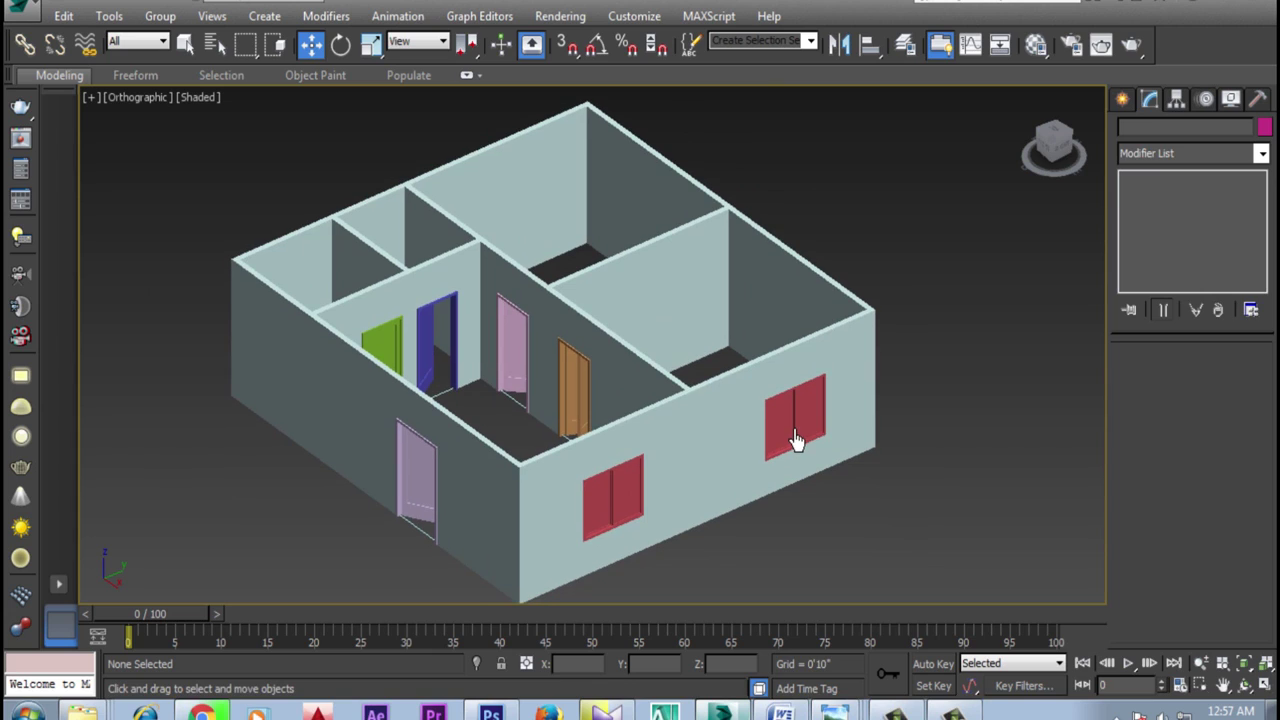